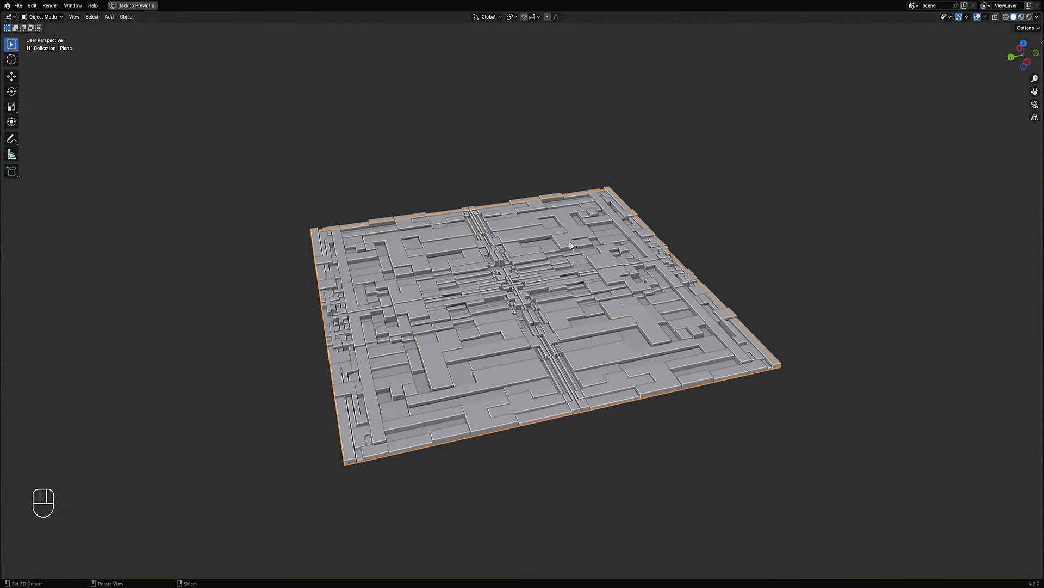
Set the Random Loop Extrude's Clip Center distance to 0.0036.
{"action": "key", "text": "F9"}
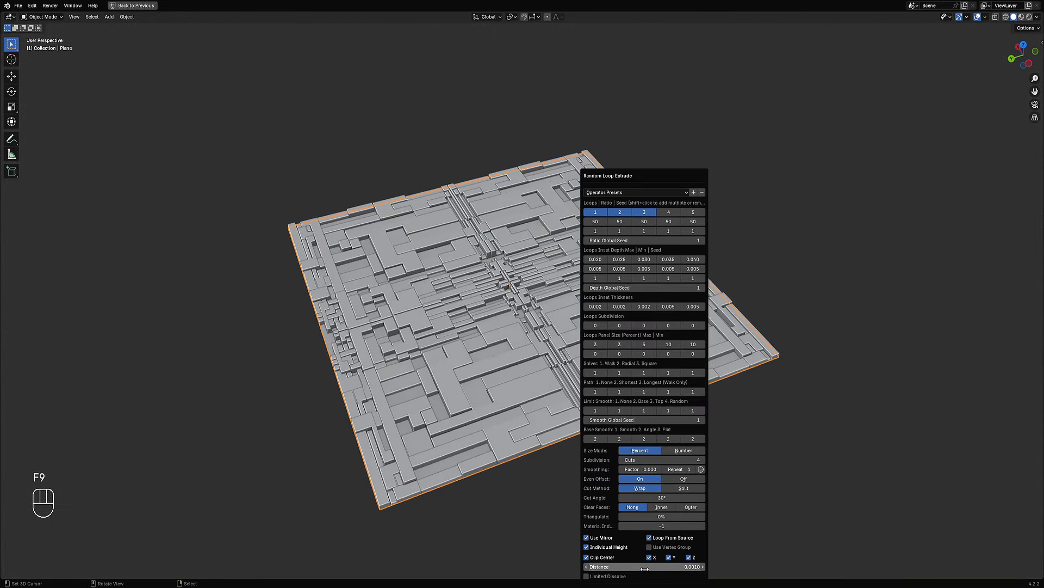
{"action": "left_click_drag", "start_coordinate": [652, 566], "coordinate": [669, 566], "text": "shift"}
{"action": "middle_click_drag", "start_coordinate": [618, 309], "coordinate": [599, 360], "text": "alt"}
{"action": "scroll", "coordinate": [521, 240], "scroll_direction": "up", "scroll_amount": 3}
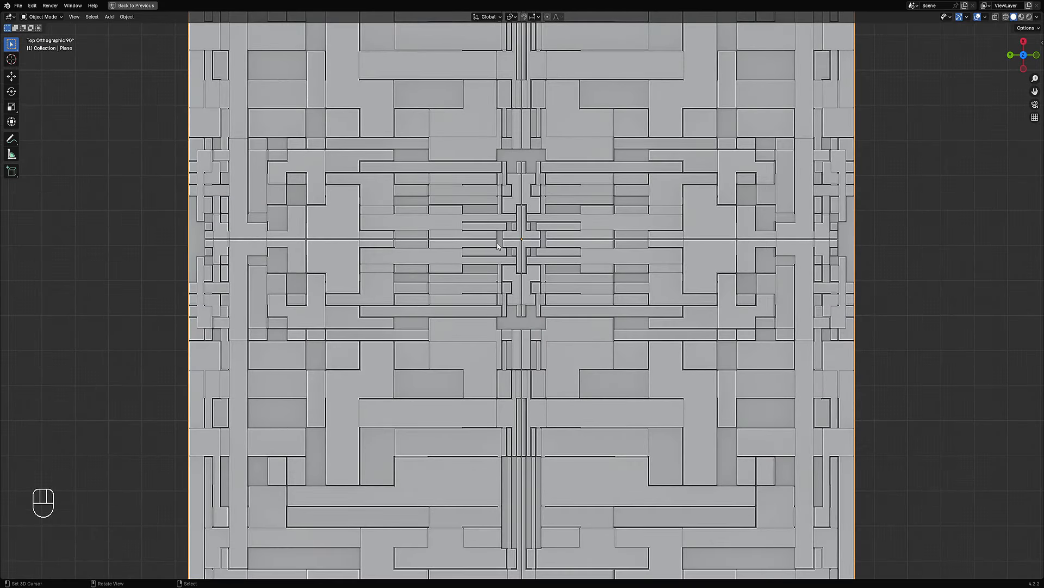
{"action": "key", "text": "F9"}
{"action": "left_click_drag", "start_coordinate": [719, 567], "coordinate": [718, 566], "text": "shift"}
Toggle the Clip Center X and Y axes off and back on to compare their effect on the panel pattern.
{"action": "left_click", "coordinate": [735, 556]}
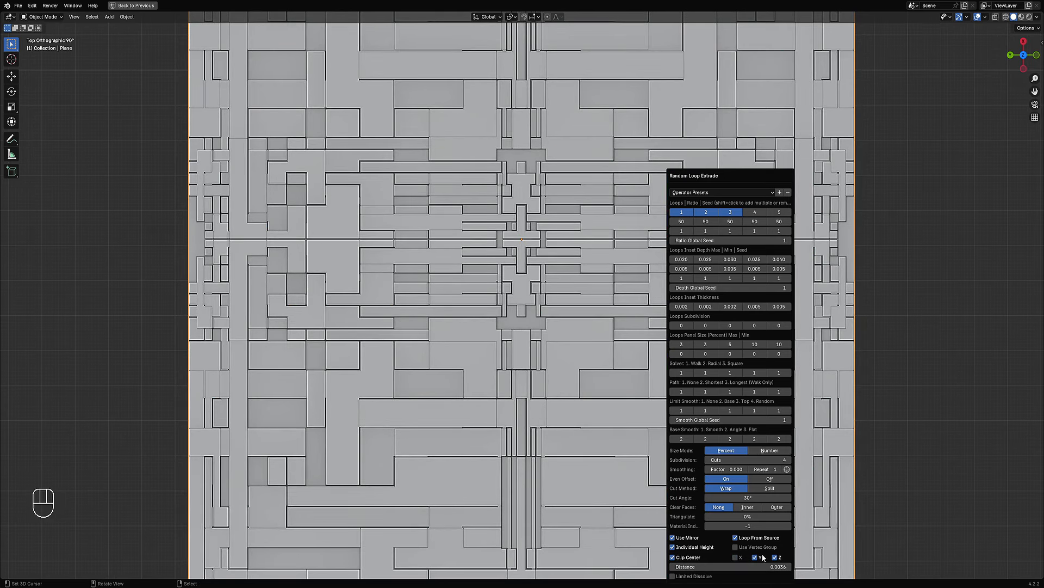
{"action": "left_click", "coordinate": [758, 556]}
{"action": "left_click", "coordinate": [756, 557]}
{"action": "left_click", "coordinate": [735, 558]}
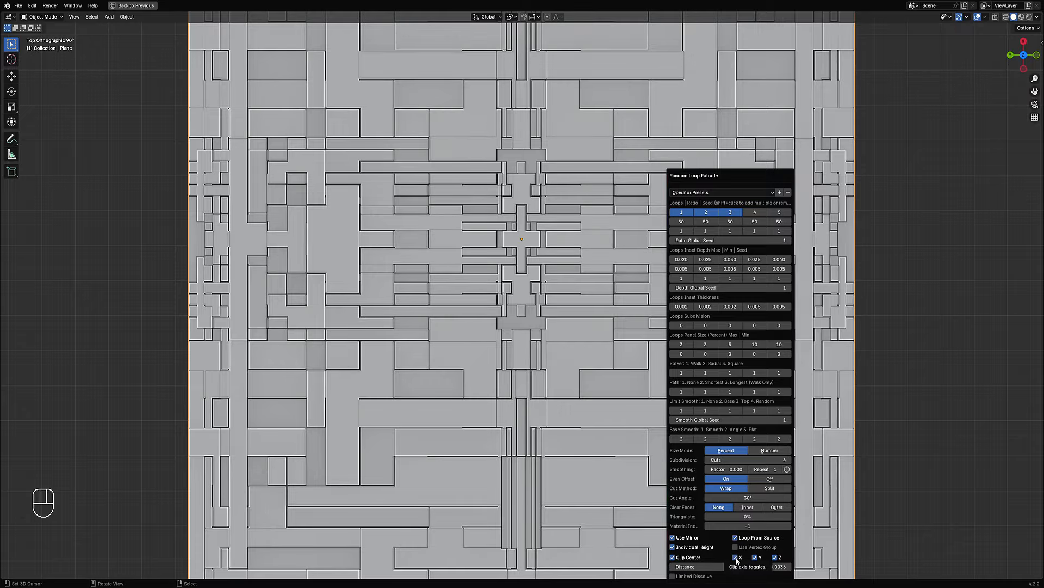
Raise the Random Loop Extrude's subdivision cuts to 8 for denser paneling across the plane.
{"action": "scroll", "coordinate": [609, 326], "scroll_direction": "down", "scroll_amount": 3}
{"action": "middle_click_drag", "start_coordinate": [607, 327], "coordinate": [623, 276]}
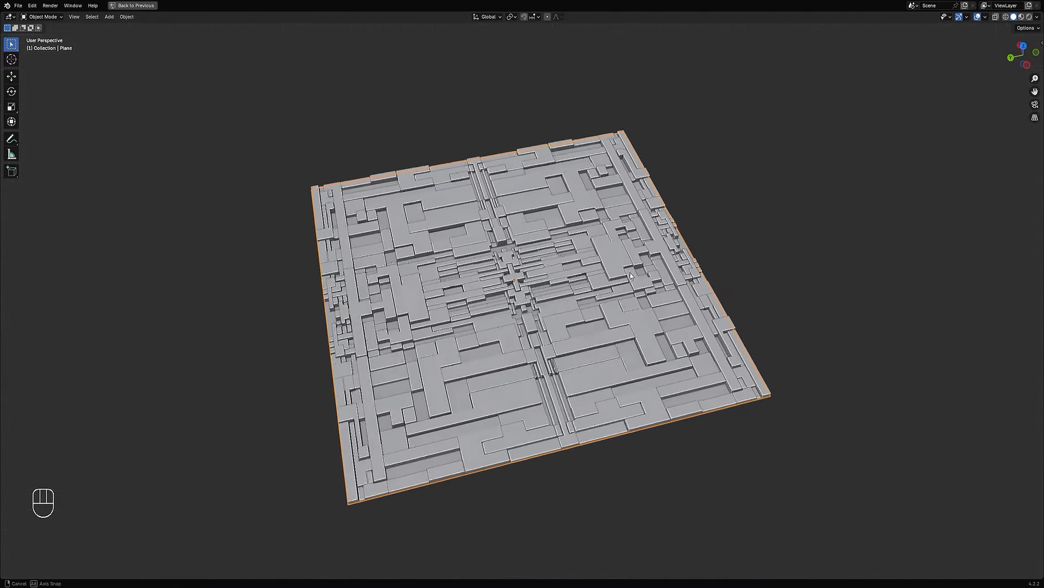
{"action": "scroll", "coordinate": [549, 285], "scroll_direction": "down", "scroll_amount": 1}
{"action": "middle_click_drag", "start_coordinate": [527, 288], "coordinate": [541, 315], "text": "shift"}
{"action": "key", "text": "F9"}
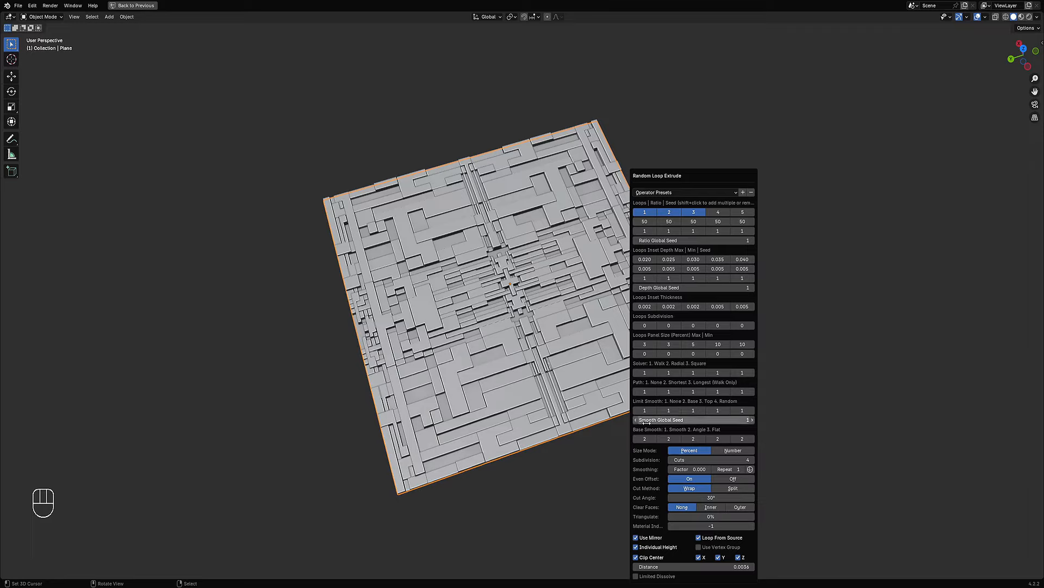
{"action": "middle_click_drag", "start_coordinate": [506, 393], "coordinate": [542, 328]}
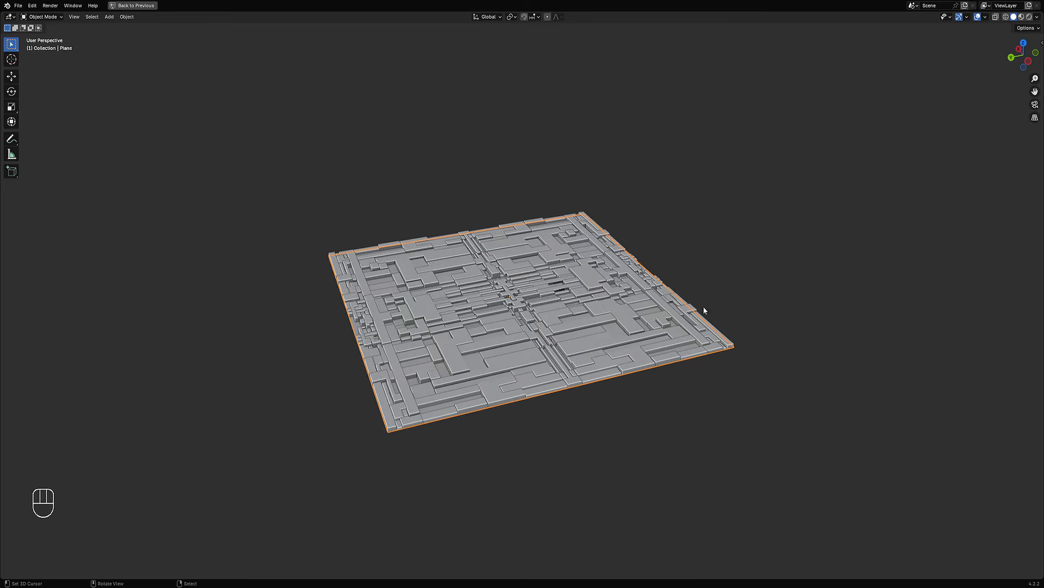
{"action": "middle_click_drag", "start_coordinate": [704, 310], "coordinate": [707, 324]}
{"action": "key", "text": "F9"}
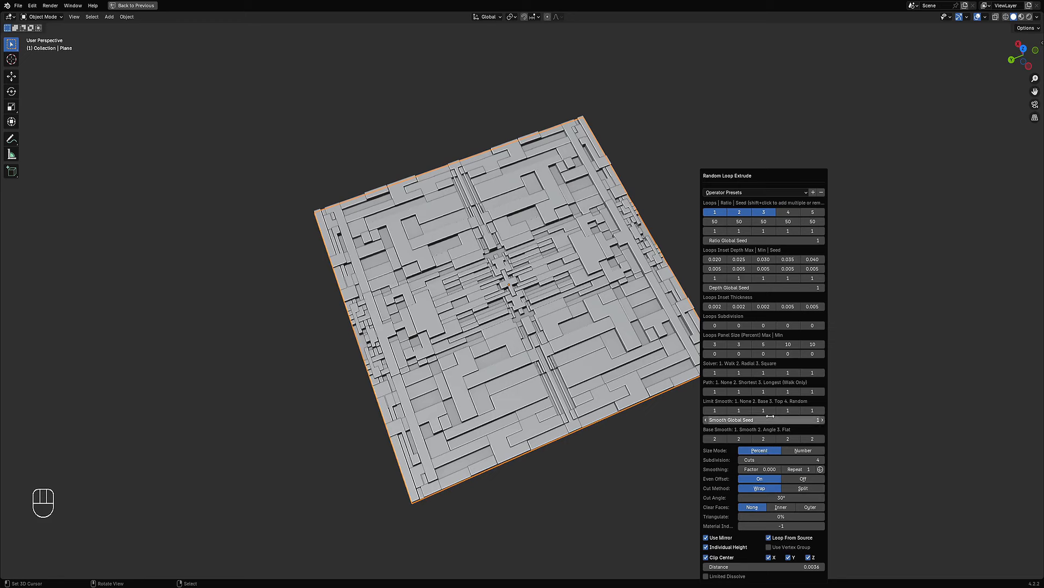
{"action": "scroll", "coordinate": [769, 459], "scroll_direction": "up", "scroll_amount": 2, "text": "ctrl"}
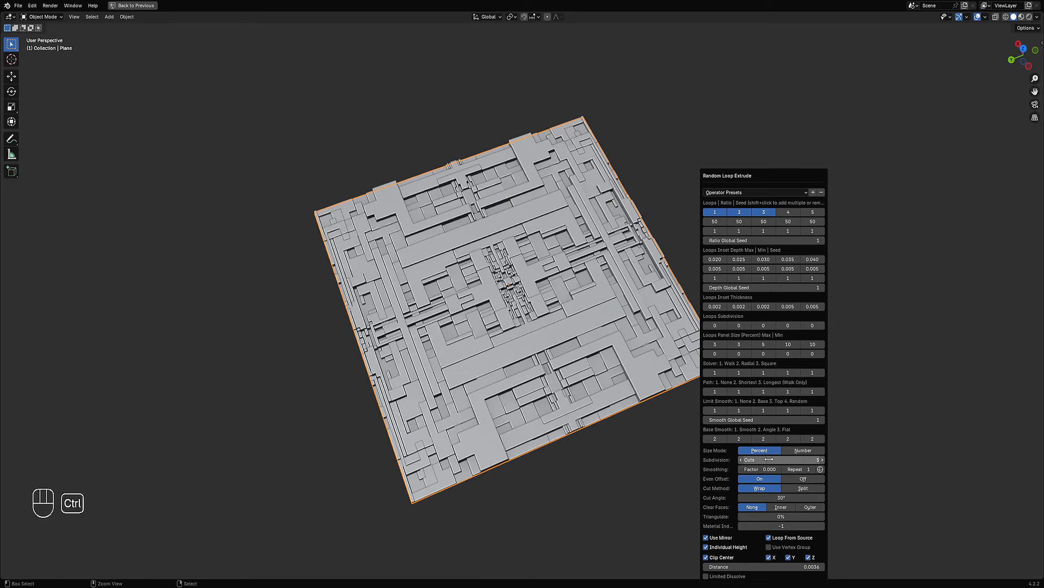
{"action": "scroll", "coordinate": [769, 459], "scroll_direction": "up", "scroll_amount": 1, "text": "ctrl"}
{"action": "scroll", "coordinate": [769, 459], "scroll_direction": "up", "scroll_amount": 1, "text": "ctrl"}
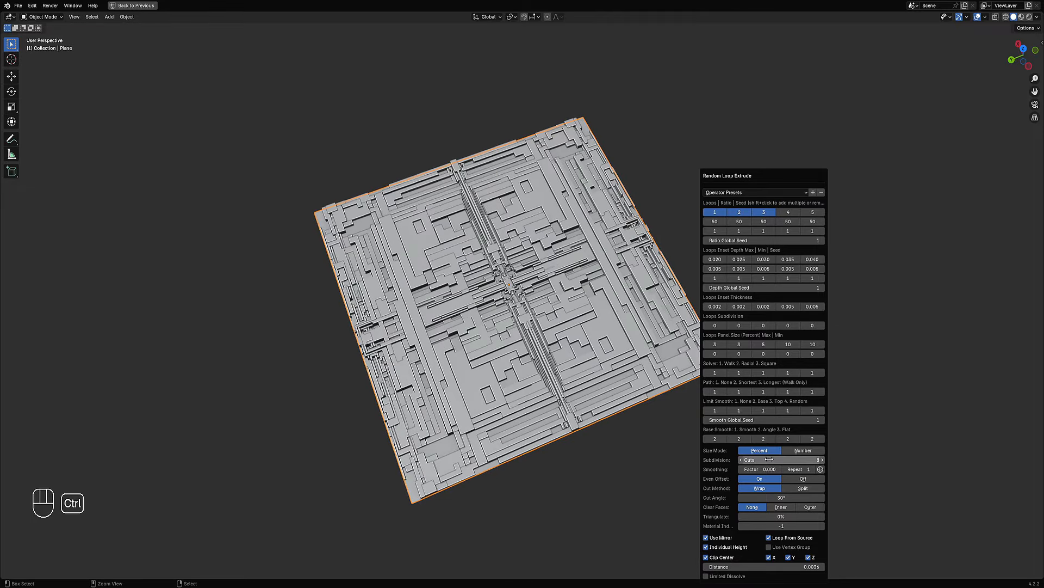
Set the Ratio Global Seed of the Random Loop Extrude to 2.
{"action": "middle_click_drag", "start_coordinate": [544, 375], "coordinate": [609, 322], "text": "alt"}
{"action": "key", "text": "F9"}
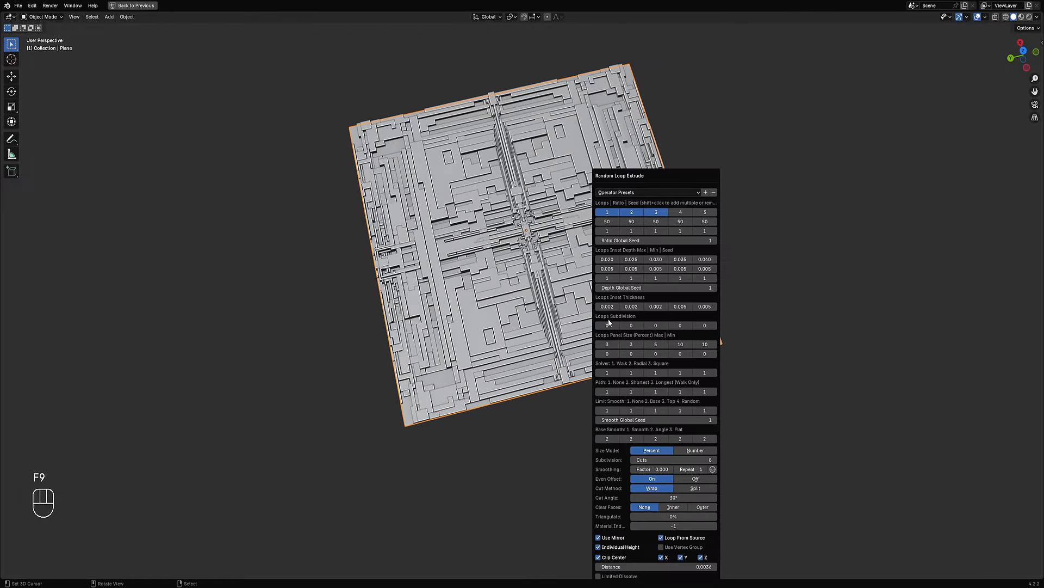
{"action": "scroll", "coordinate": [652, 237], "scroll_direction": "up", "scroll_amount": 1, "text": "ctrl"}
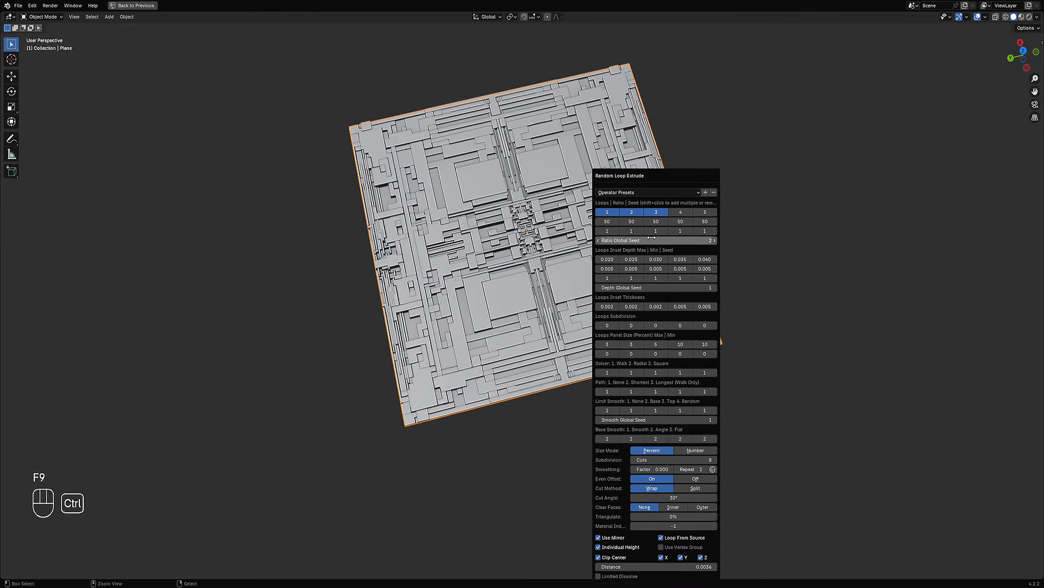
Add Random Tubes to the paneled plane using the "points 200 lo depth" preset.
{"action": "middle_click_drag", "start_coordinate": [569, 234], "coordinate": [560, 298]}
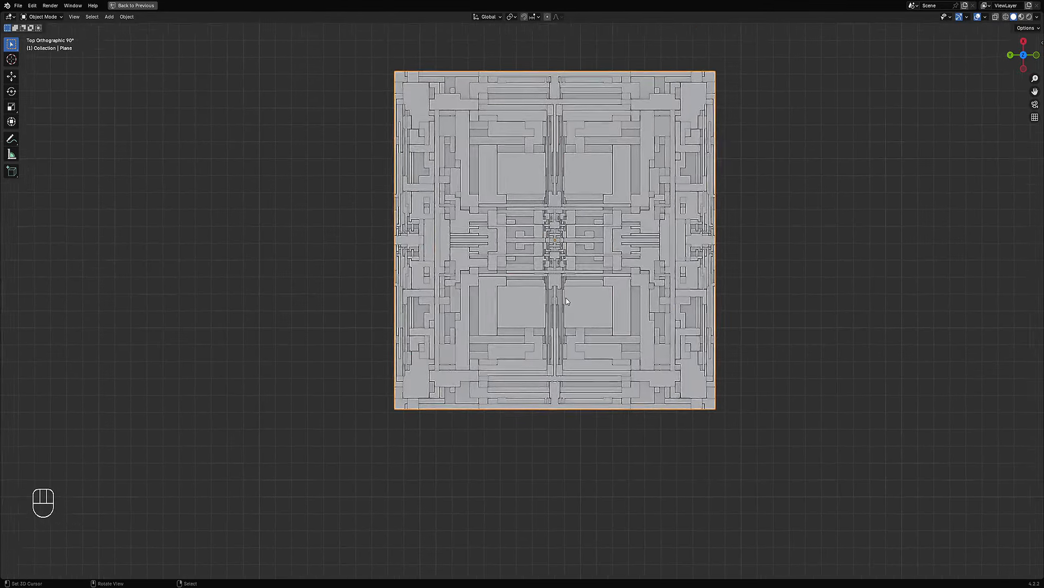
{"action": "scroll", "coordinate": [560, 299], "scroll_direction": "up", "scroll_amount": 2}
{"action": "key", "text": "shift+q"}
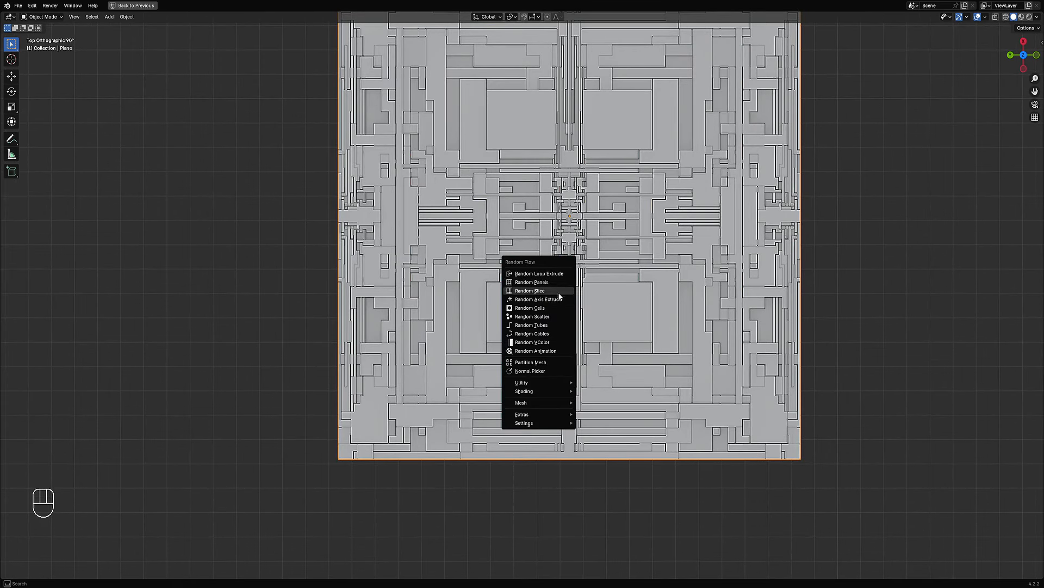
{"action": "left_click", "coordinate": [552, 326]}
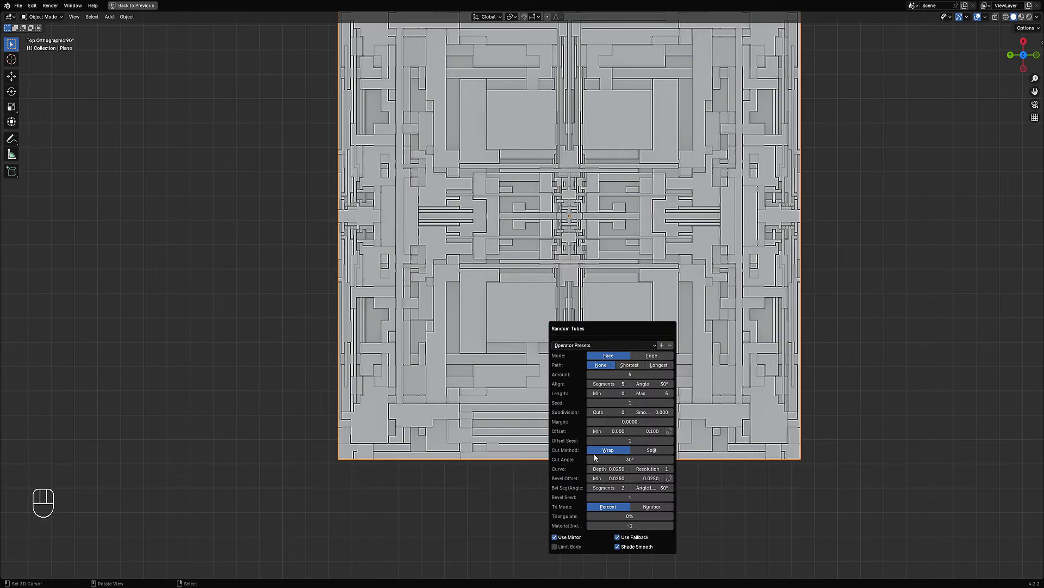
{"action": "left_click", "coordinate": [599, 344]}
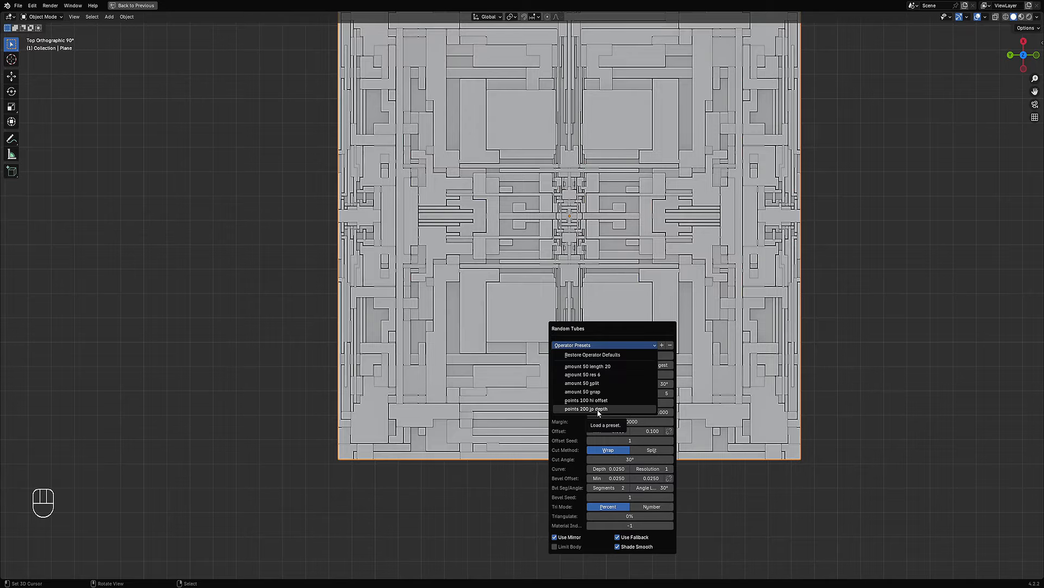
{"action": "left_click", "coordinate": [598, 412]}
Set the Random Tubes' subdivision cuts to 6.
{"action": "scroll", "coordinate": [598, 381], "scroll_direction": "down", "scroll_amount": 3}
{"action": "middle_click_drag", "start_coordinate": [598, 381], "coordinate": [631, 343]}
{"action": "key", "text": "F9"}
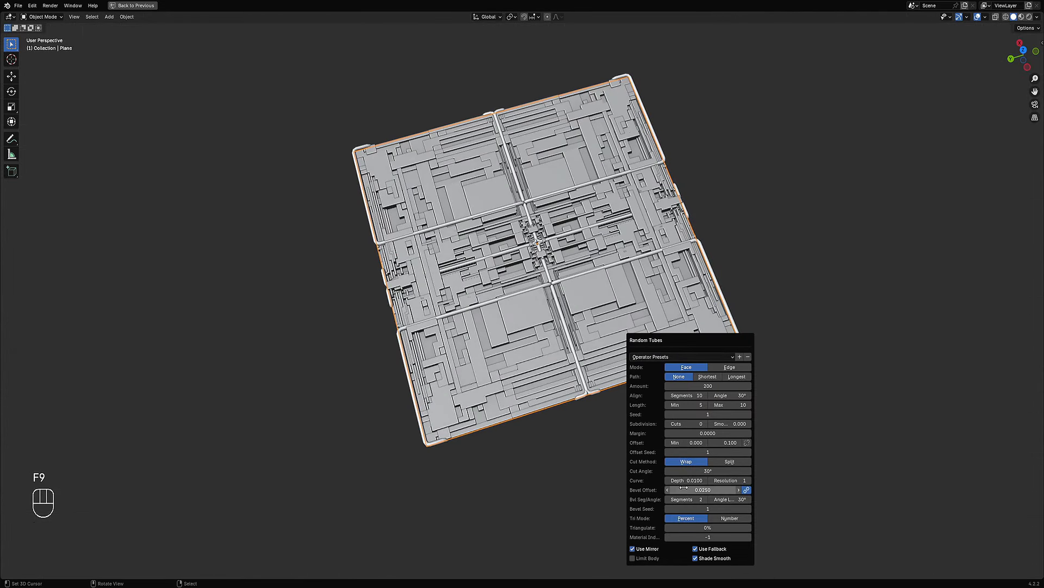
{"action": "scroll", "coordinate": [685, 496], "scroll_direction": "up", "scroll_amount": 1, "text": "ctrl"}
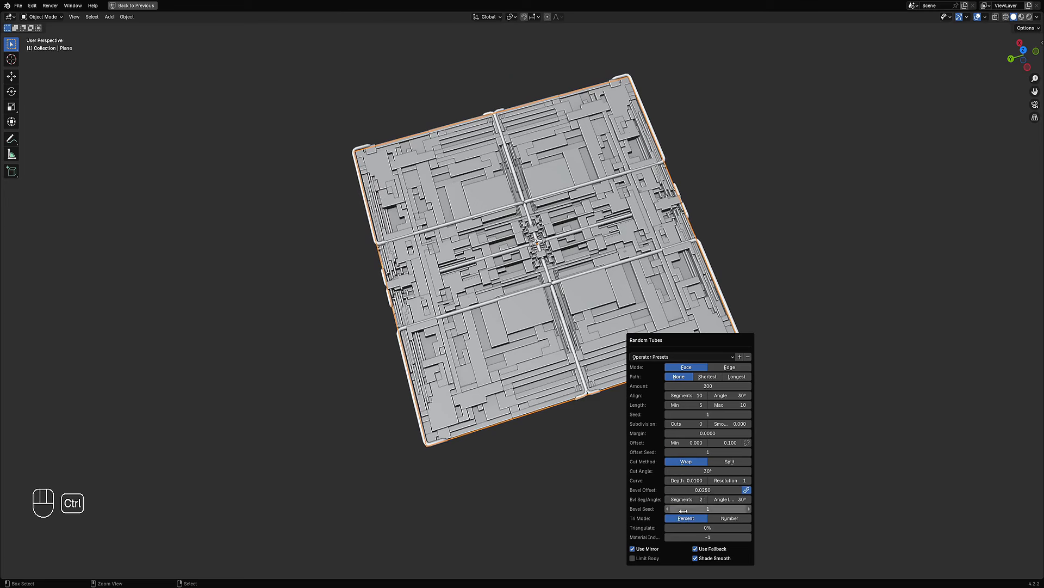
{"action": "scroll", "coordinate": [676, 424], "scroll_direction": "up", "scroll_amount": 3, "text": "ctrl"}
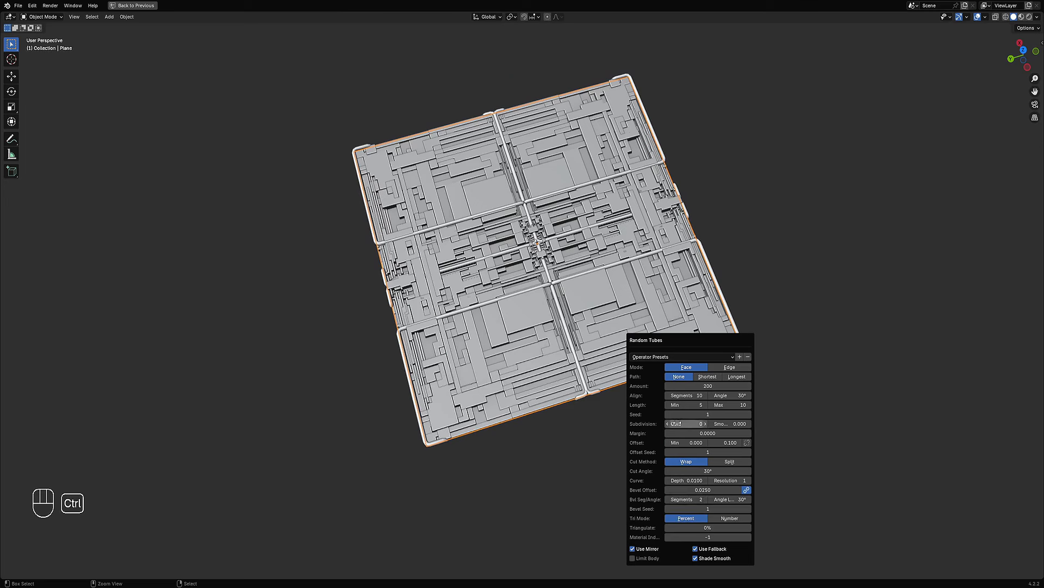
{"action": "scroll", "coordinate": [676, 423], "scroll_direction": "up", "scroll_amount": 4, "text": "ctrl"}
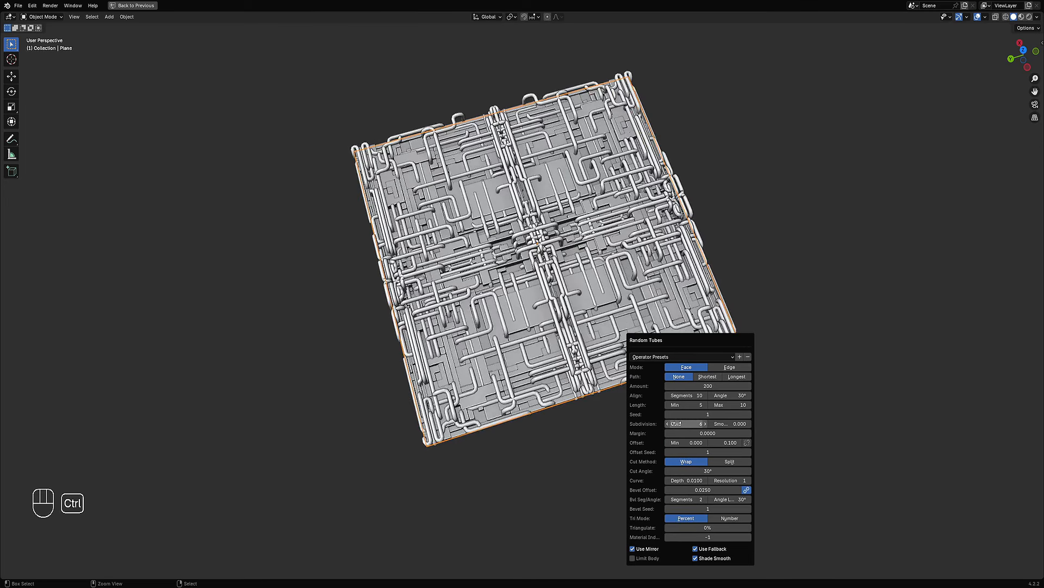
{"action": "scroll", "coordinate": [676, 424], "scroll_direction": "down", "scroll_amount": 1, "text": "ctrl"}
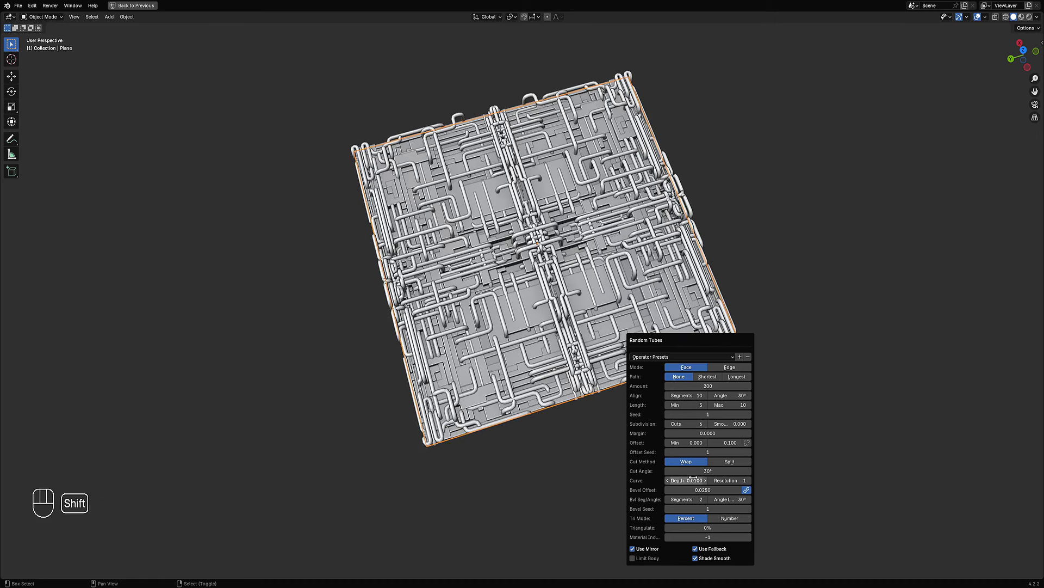
Thin the tubes with a curve depth of 0.0032 and set their bevel offset to 0.0058.
{"action": "left_click_drag", "start_coordinate": [686, 481], "coordinate": [671, 480], "text": "shift"}
{"action": "middle_click_drag", "start_coordinate": [425, 424], "coordinate": [427, 383], "text": "shift"}
{"action": "scroll", "coordinate": [478, 370], "scroll_direction": "up", "scroll_amount": 4}
{"action": "middle_click_drag", "start_coordinate": [524, 353], "coordinate": [548, 323]}
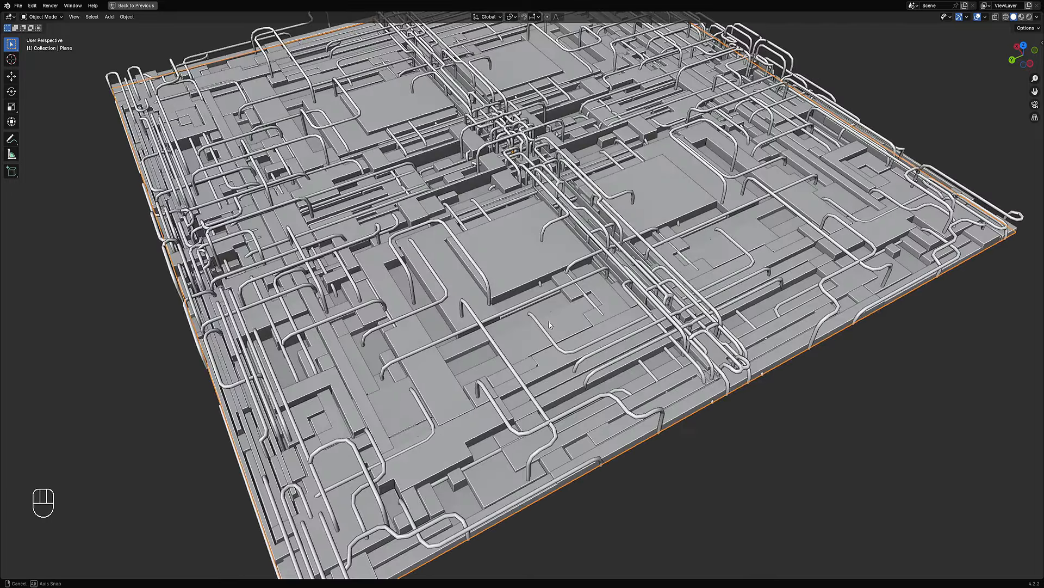
{"action": "scroll", "coordinate": [550, 323], "scroll_direction": "down", "scroll_amount": 2}
{"action": "key", "text": "F9"}
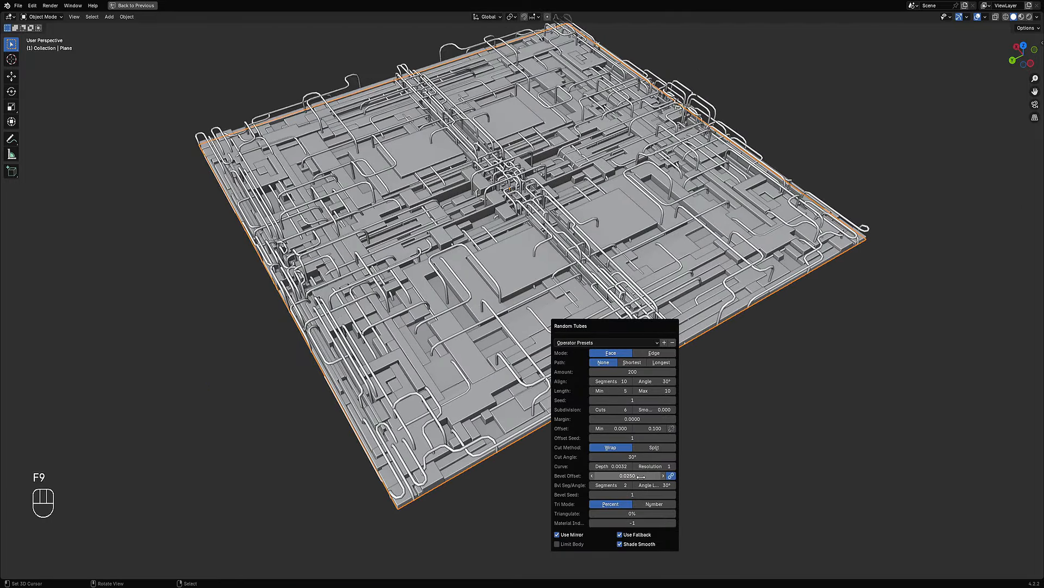
{"action": "left_click_drag", "start_coordinate": [643, 476], "coordinate": [611, 476], "text": "shift"}
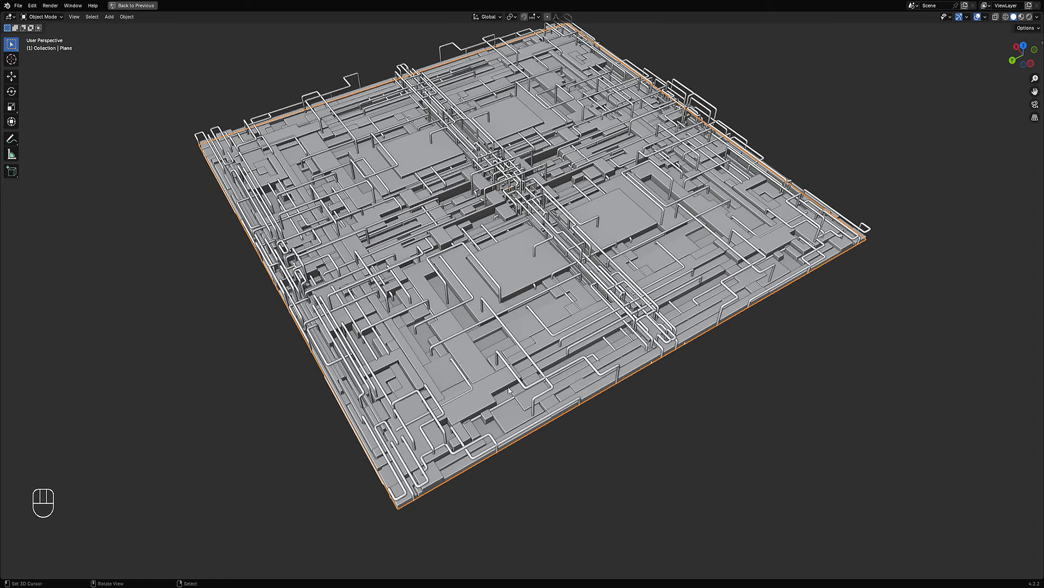
Lower the tubes' maximum offset to 0.040 so they sit closer to the panels.
{"action": "middle_click_drag", "start_coordinate": [543, 347], "coordinate": [625, 320]}
{"action": "key", "text": "F9"}
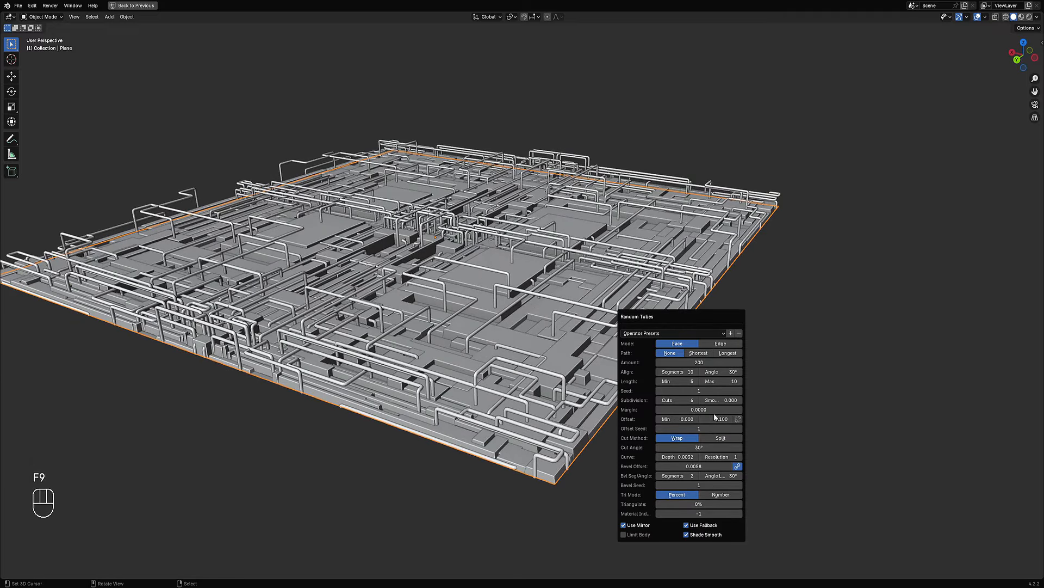
{"action": "left_click_drag", "start_coordinate": [716, 417], "coordinate": [678, 416]}
Set the Random Tubes' margin to 0.0069.
{"action": "scroll", "coordinate": [604, 348], "scroll_direction": "down", "scroll_amount": 2}
{"action": "middle_click_drag", "start_coordinate": [603, 337], "coordinate": [518, 406]}
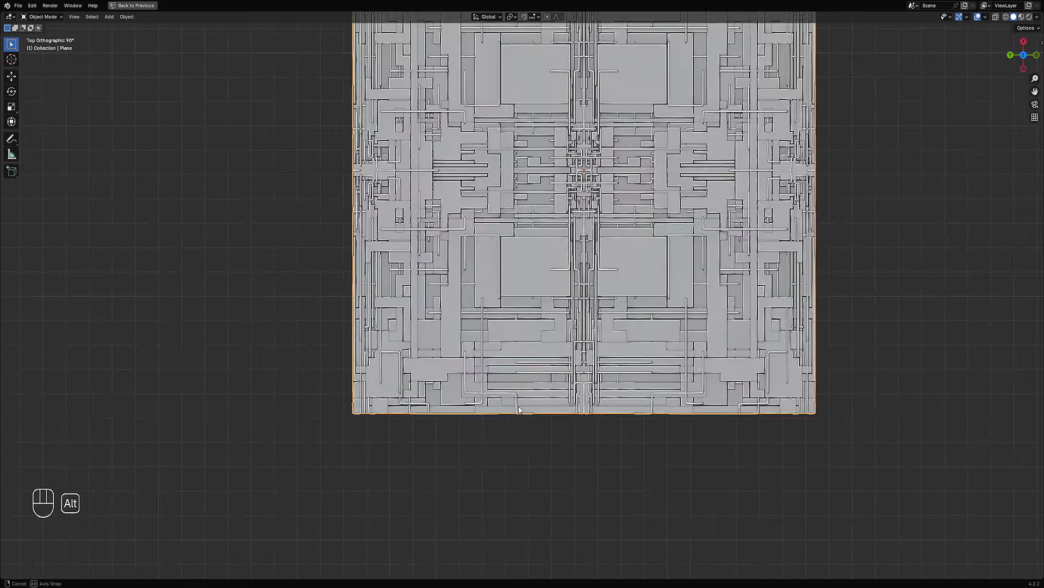
{"action": "scroll", "coordinate": [518, 409], "scroll_direction": "down", "scroll_amount": 2}
{"action": "scroll", "coordinate": [588, 341], "scroll_direction": "up", "scroll_amount": 3}
{"action": "key", "text": "F9"}
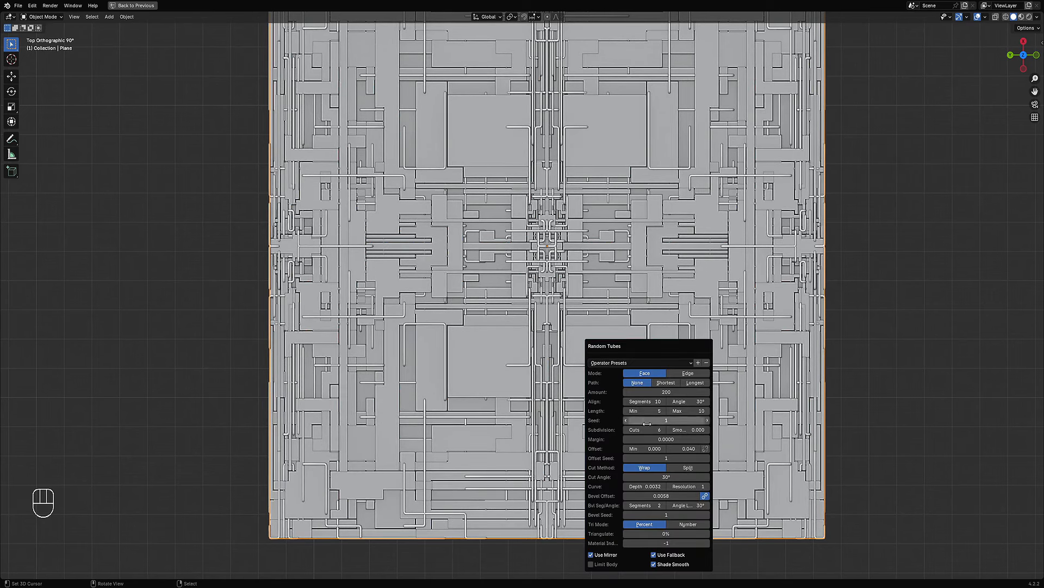
{"action": "left_click_drag", "start_coordinate": [666, 439], "coordinate": [708, 439], "text": "shift"}
Set the amount of Random Tubes to 300.
{"action": "scroll", "coordinate": [576, 370], "scroll_direction": "down", "scroll_amount": 3}
{"action": "middle_click_drag", "start_coordinate": [576, 370], "coordinate": [585, 332]}
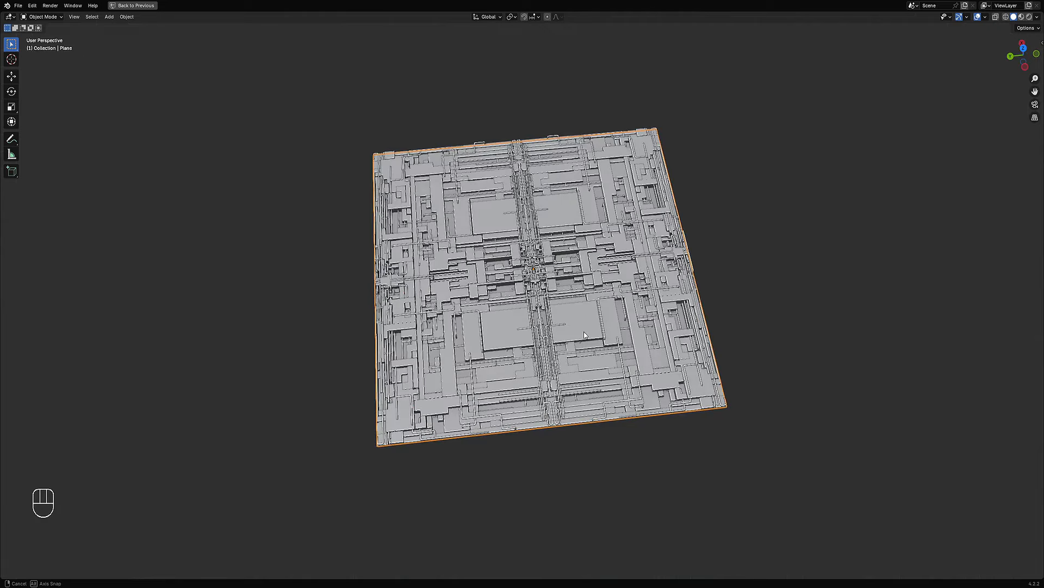
{"action": "scroll", "coordinate": [584, 333], "scroll_direction": "up", "scroll_amount": 1}
{"action": "key", "text": "F9"}
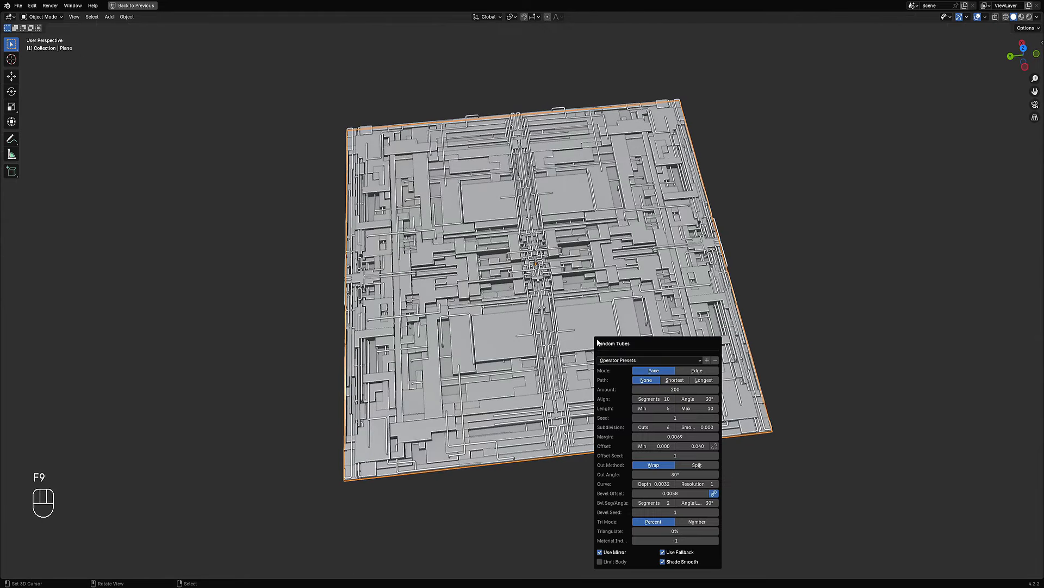
{"action": "left_click", "coordinate": [664, 389]}
{"action": "type", "text": "300"}
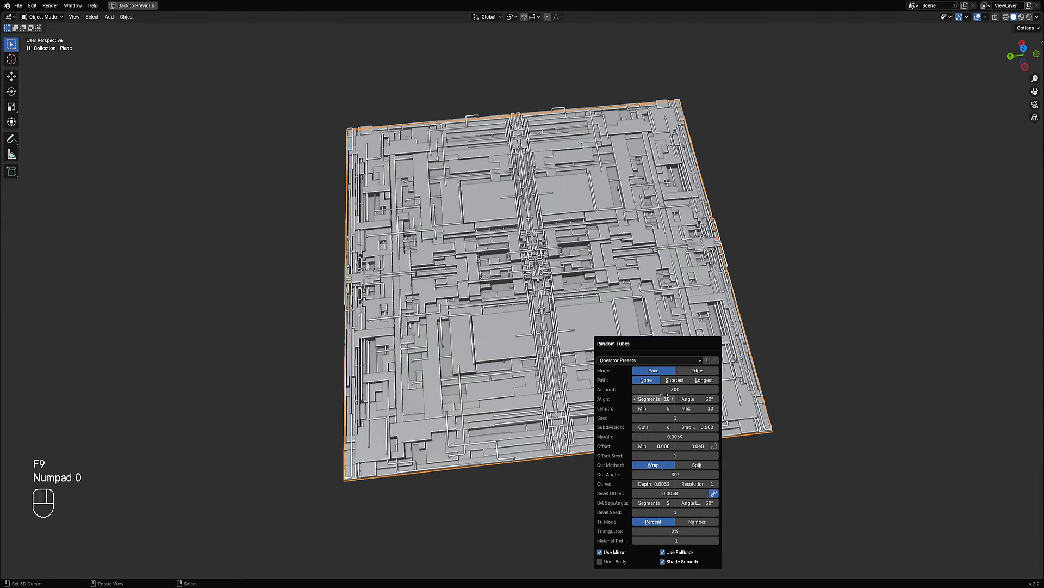
{"action": "key", "text": "Return"}
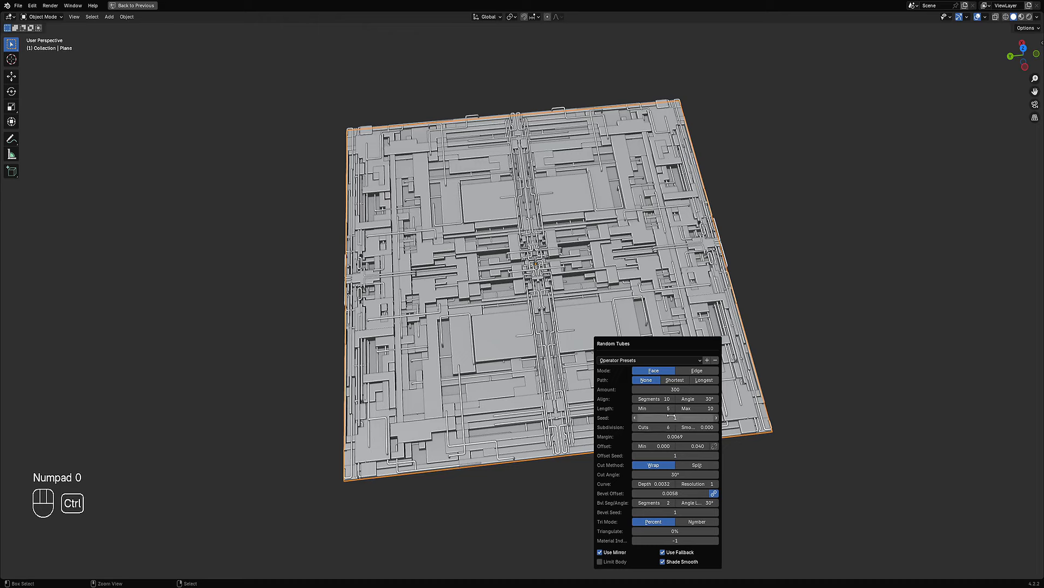
Step the Random Tubes' seed upward past 5 to choose a different tube layout.
{"action": "scroll", "coordinate": [672, 417], "scroll_direction": "up", "scroll_amount": 4, "text": "ctrl"}
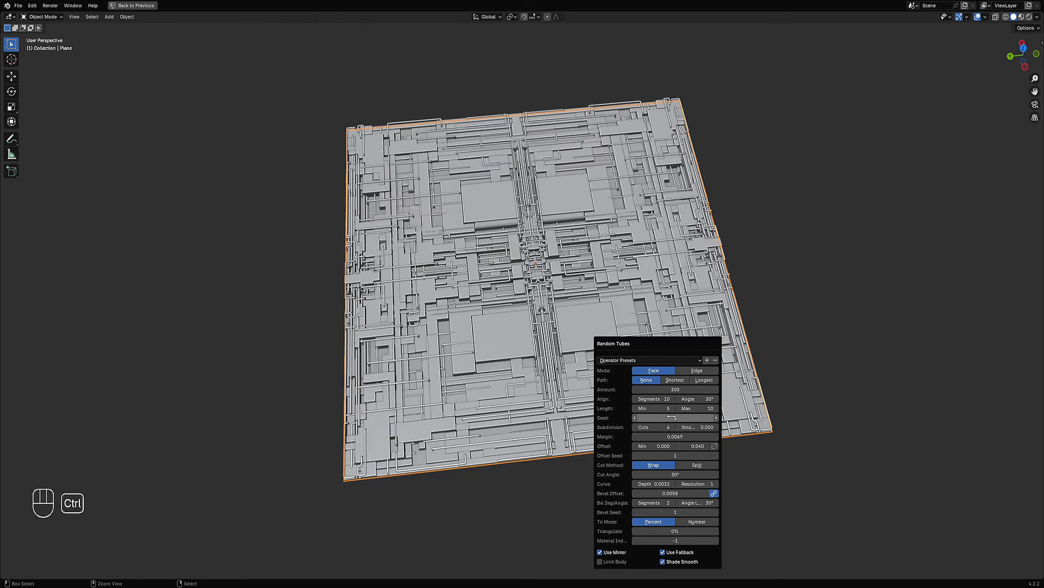
{"action": "scroll", "coordinate": [672, 417], "scroll_direction": "up", "scroll_amount": 3, "text": "ctrl"}
{"action": "scroll", "coordinate": [672, 417], "scroll_direction": "up", "scroll_amount": 1, "text": "ctrl"}
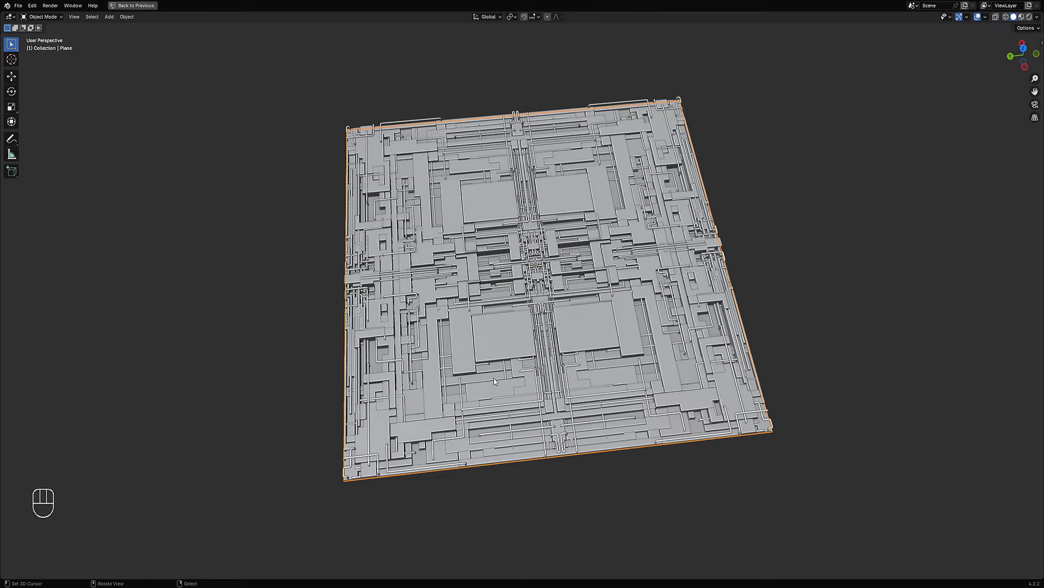
Select the Plane_RLExtr.002 panel object, enter Edit Mode and select all of its geometry.
{"action": "scroll", "coordinate": [740, 284], "scroll_direction": "down", "scroll_amount": 1}
{"action": "middle_click_drag", "start_coordinate": [623, 328], "coordinate": [595, 319]}
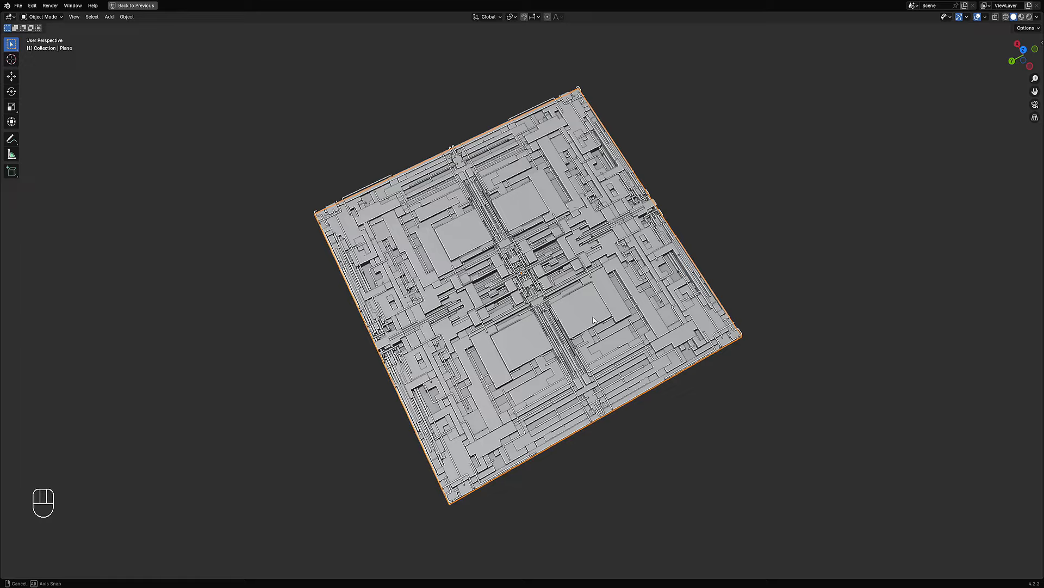
{"action": "left_click", "coordinate": [594, 320]}
{"action": "key", "text": "Tab"}
{"action": "scroll", "coordinate": [594, 320], "scroll_direction": "up", "scroll_amount": 3}
{"action": "middle_click_drag", "start_coordinate": [501, 359], "coordinate": [594, 244], "text": "shift"}
{"action": "key", "text": "Tab"}
{"action": "key", "text": "Tab"}
{"action": "key", "text": "a"}
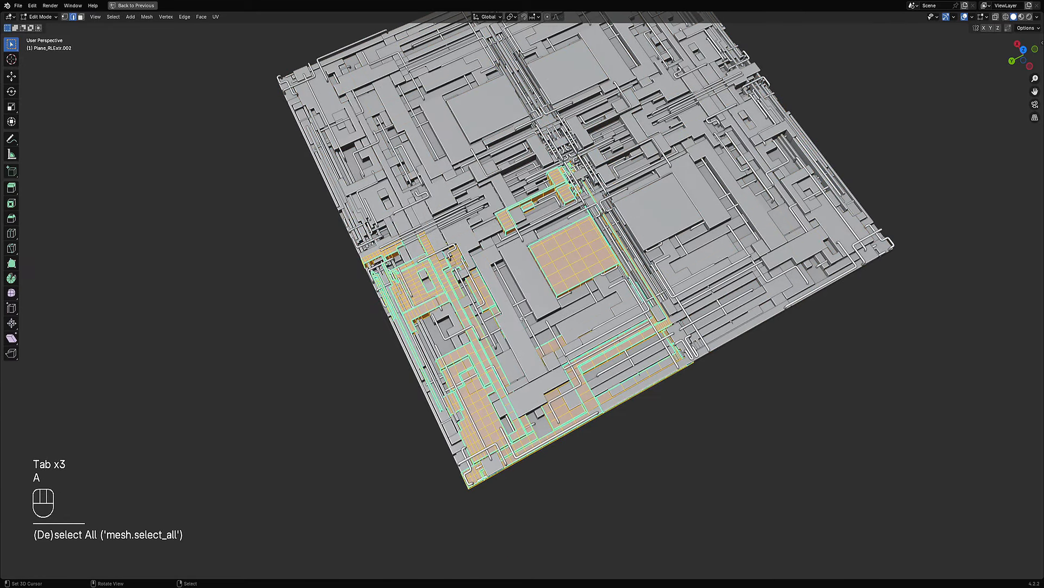
Clear the selection, select a single face in the middle of the large raised square panel in face mode, and save the file.
{"action": "key", "text": "alt+a"}
{"action": "key", "text": "3"}
{"action": "left_click", "coordinate": [574, 257]}
{"action": "middle_click_drag", "start_coordinate": [573, 256], "coordinate": [549, 295], "text": "shift"}
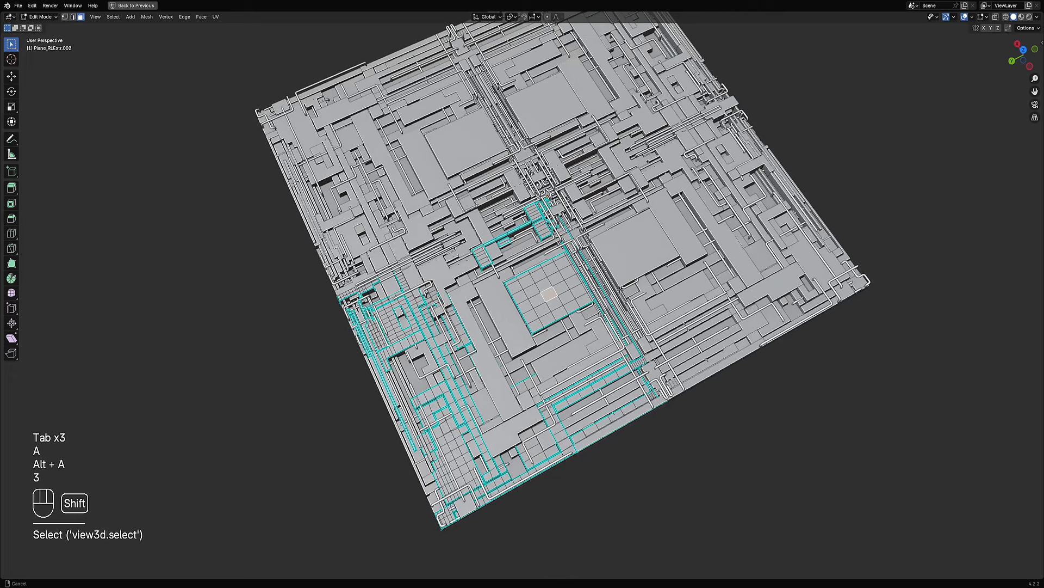
{"action": "mouse_move", "coordinate": [620, 291]}
{"action": "middle_mouse_down", "text": "shift"}
{"action": "mouse_move", "coordinate": [622, 267]}
{"action": "mouse_move", "coordinate": [618, 293]}
{"action": "middle_mouse_up", "text": "shift"}
{"action": "key", "text": "ctrl+s"}
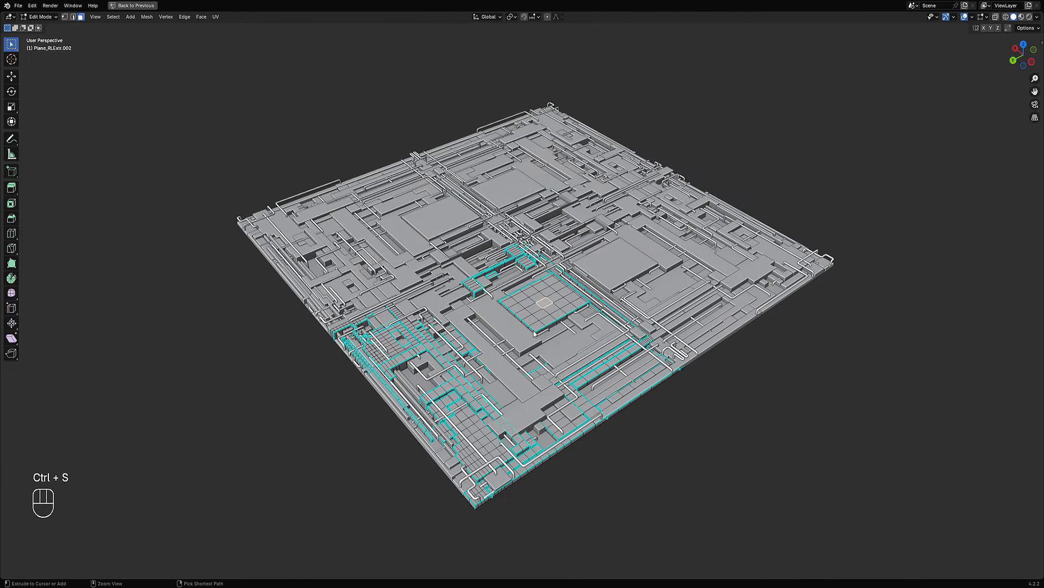
Extend the selection to all faces with a similar normal and return to Object Mode.
{"action": "middle_click_drag", "start_coordinate": [534, 334], "coordinate": [601, 236]}
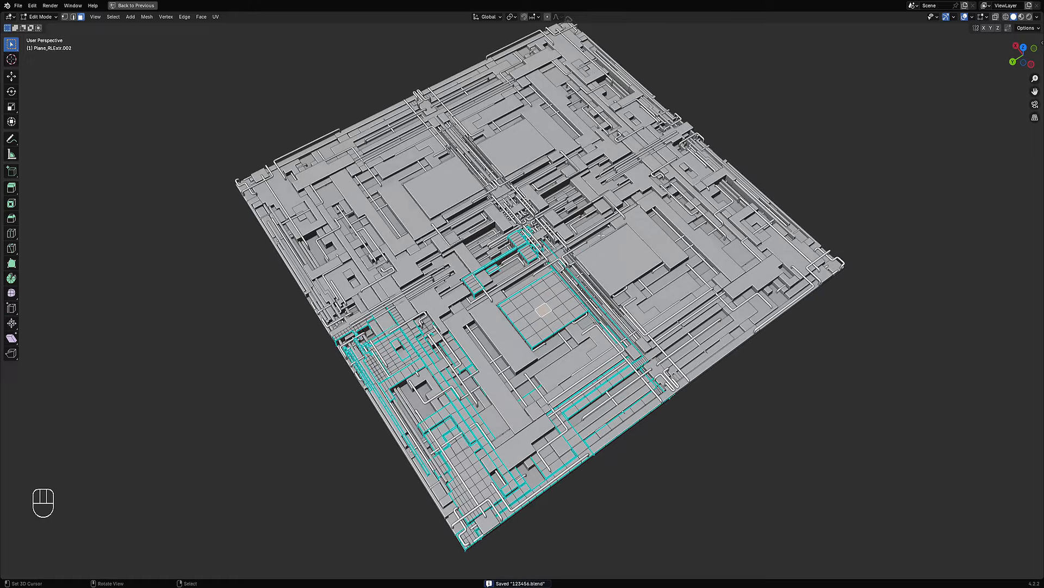
{"action": "middle_click_drag", "start_coordinate": [566, 332], "coordinate": [594, 214], "text": "shift"}
{"action": "scroll", "coordinate": [559, 280], "scroll_direction": "up", "scroll_amount": 1}
{"action": "key", "text": "shift+g"}
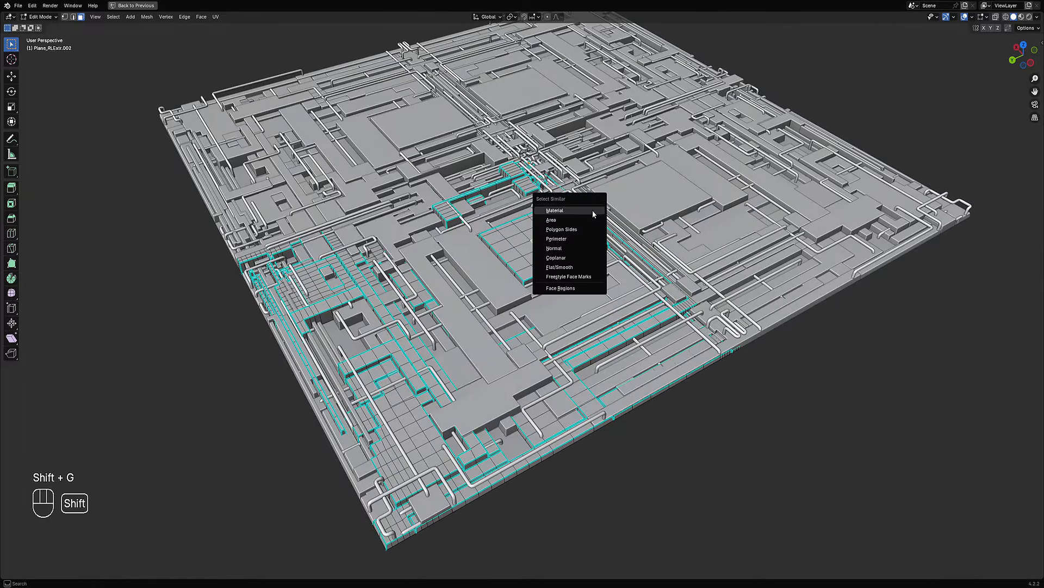
{"action": "left_click", "coordinate": [579, 247]}
{"action": "middle_click_drag", "start_coordinate": [485, 400], "coordinate": [470, 357]}
{"action": "scroll", "coordinate": [470, 357], "scroll_direction": "up", "scroll_amount": 4}
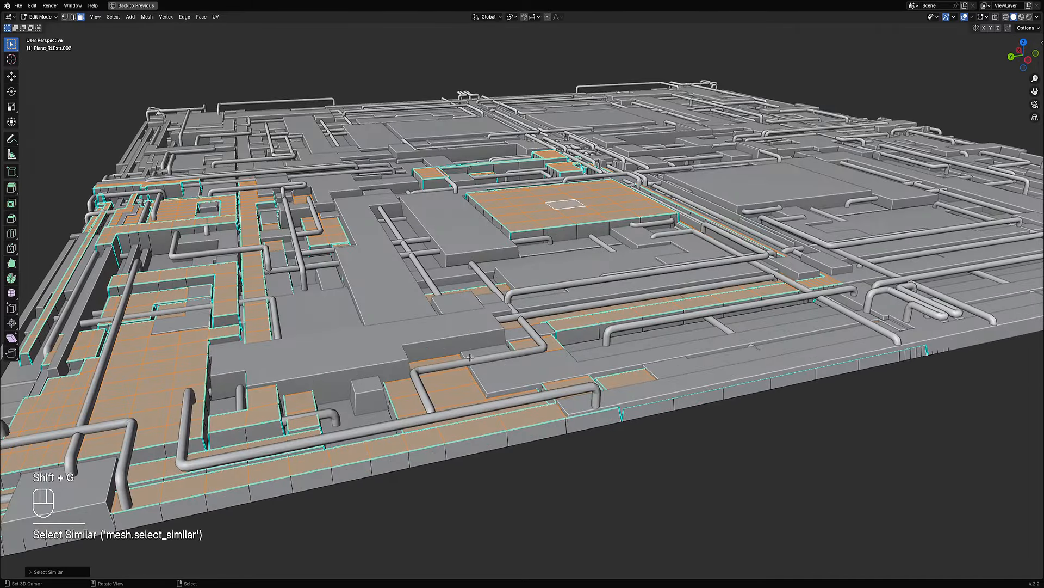
{"action": "scroll", "coordinate": [470, 357], "scroll_direction": "down", "scroll_amount": 4}
{"action": "mouse_move", "coordinate": [688, 303]}
{"action": "middle_mouse_down"}
{"action": "mouse_move", "coordinate": [677, 294]}
{"action": "mouse_move", "coordinate": [623, 353]}
{"action": "mouse_move", "coordinate": [690, 312]}
{"action": "middle_mouse_up"}
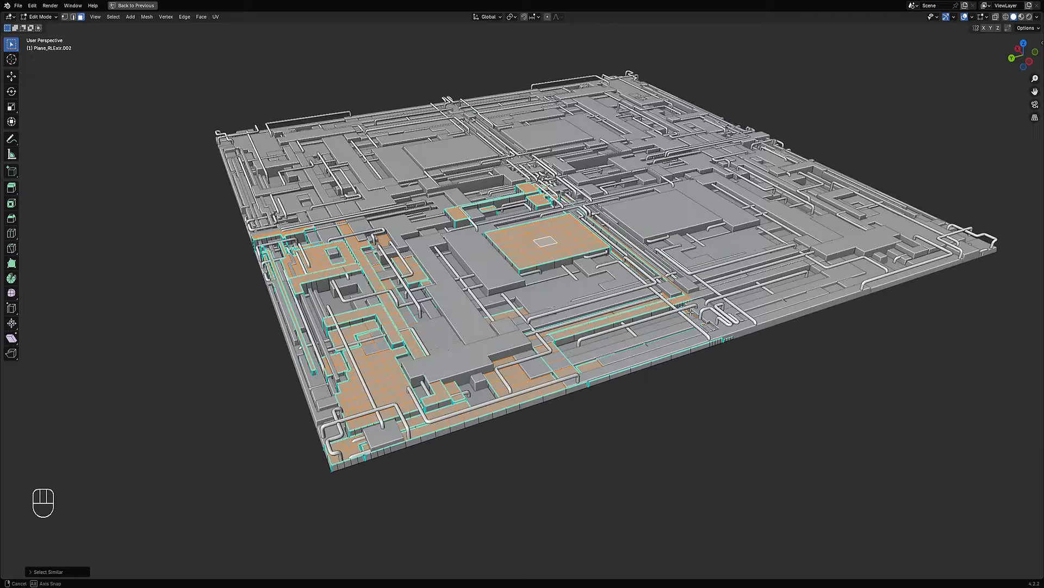
{"action": "middle_click_drag", "start_coordinate": [538, 265], "coordinate": [586, 233]}
{"action": "key", "text": "Tab"}
{"action": "key", "text": "shift+q"}
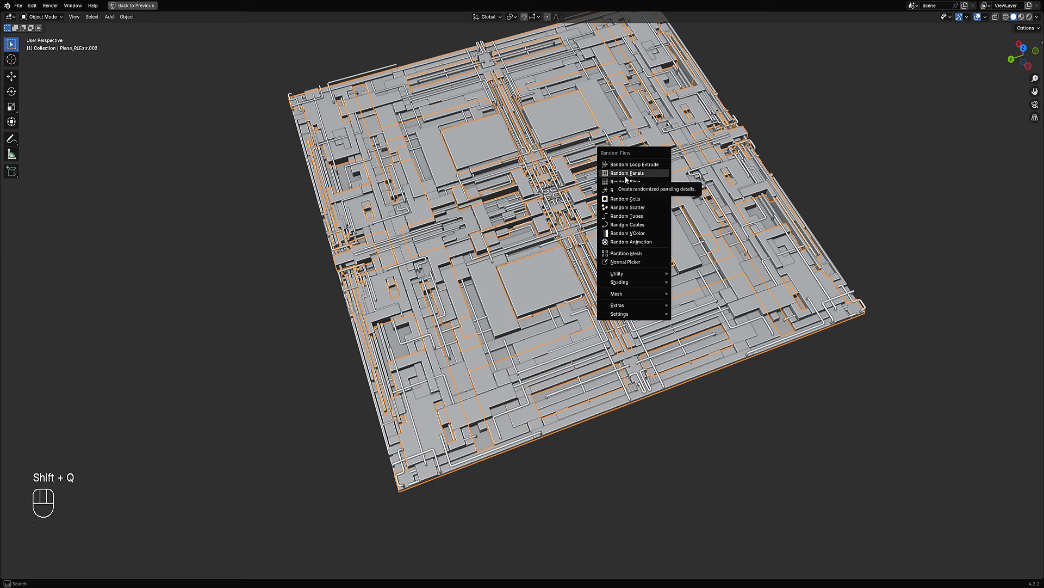
{"action": "left_click", "coordinate": [625, 164]}
{"action": "left_click", "coordinate": [635, 206], "text": "shift"}
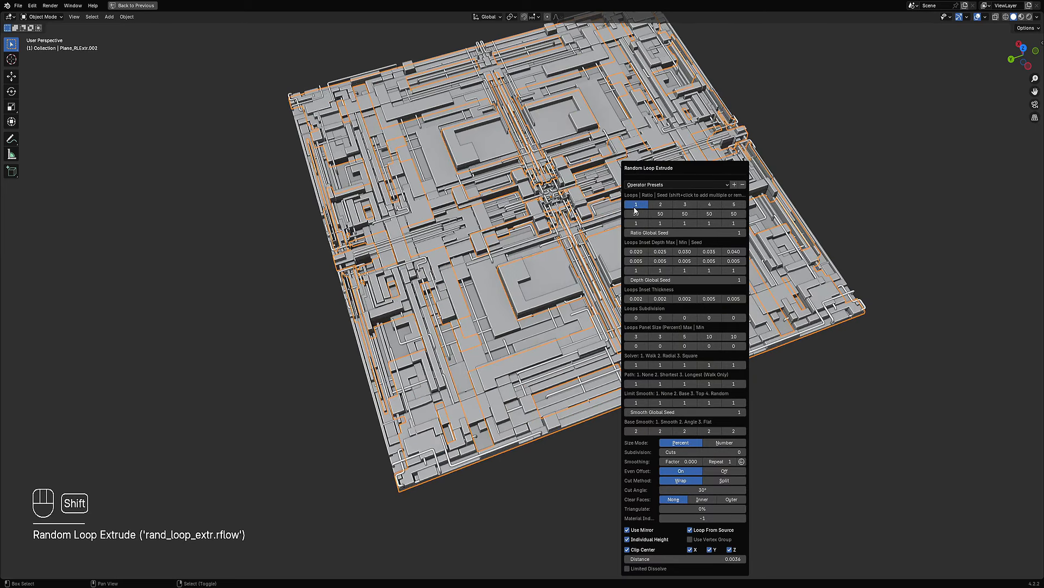
{"action": "scroll", "coordinate": [691, 452], "scroll_direction": "up", "scroll_amount": 3, "text": "ctrl"}
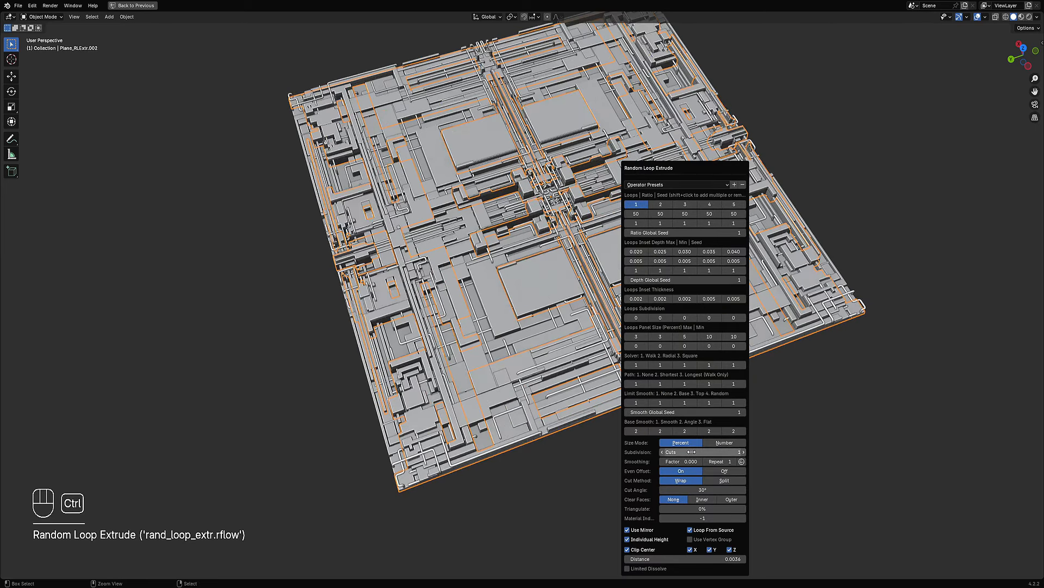
{"action": "key", "text": "ctrl+z"}
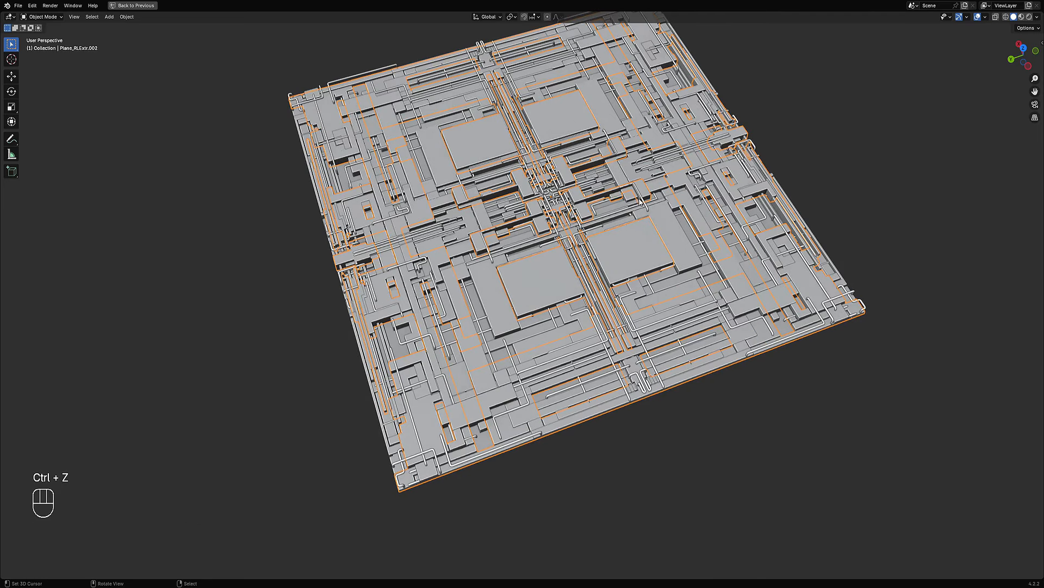
Run Random Cells on the panel object with the preset "pool 100 indv depth" and set the depth to 0.028.
{"action": "key", "text": "shift+q"}
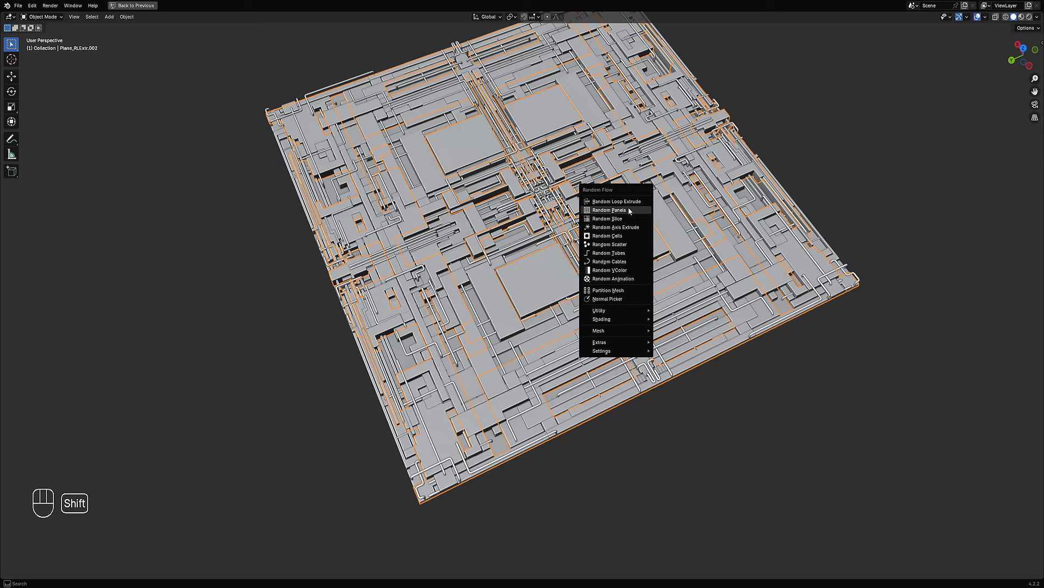
{"action": "left_click", "coordinate": [631, 236]}
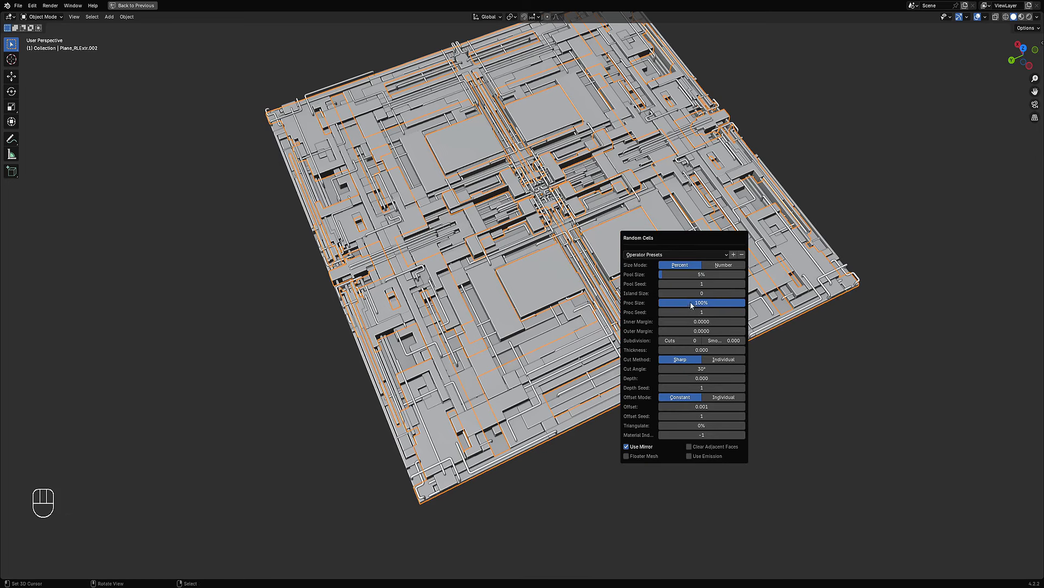
{"action": "scroll", "coordinate": [682, 340], "scroll_direction": "up", "scroll_amount": 2, "text": "ctrl"}
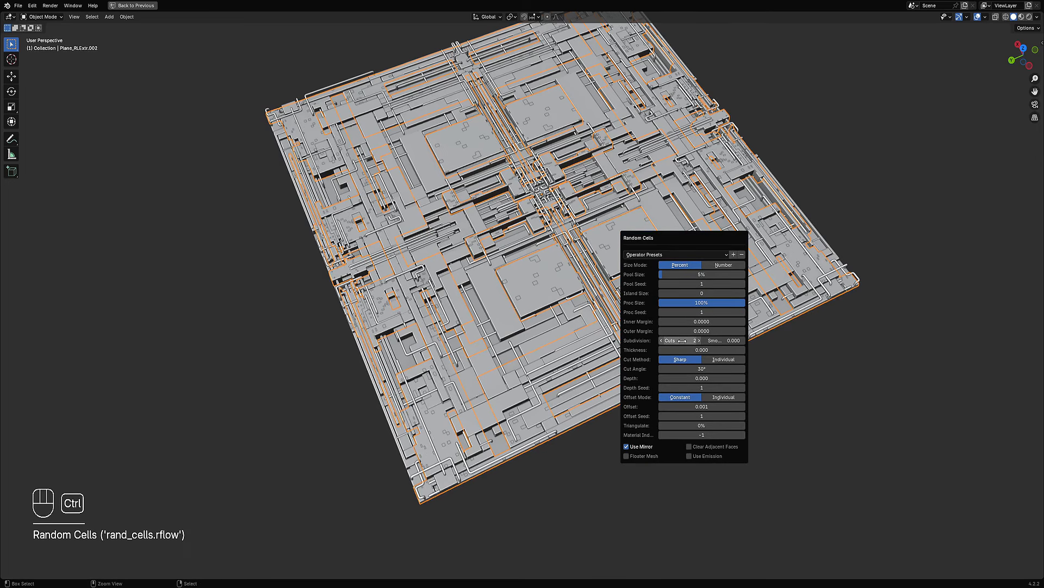
{"action": "scroll", "coordinate": [682, 340], "scroll_direction": "down", "scroll_amount": 1, "text": "ctrl"}
{"action": "left_click", "coordinate": [680, 254]}
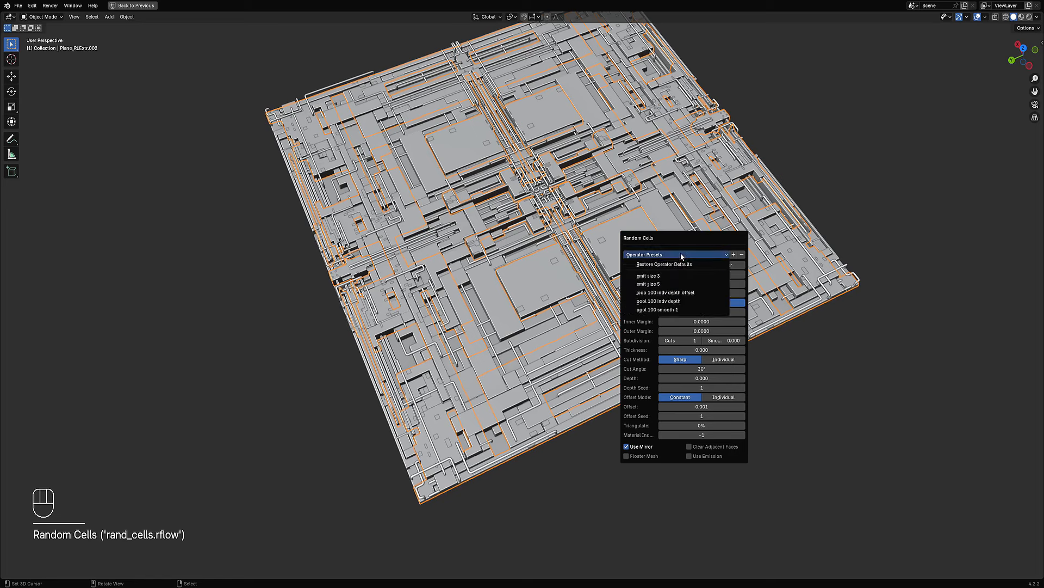
{"action": "left_click", "coordinate": [678, 301]}
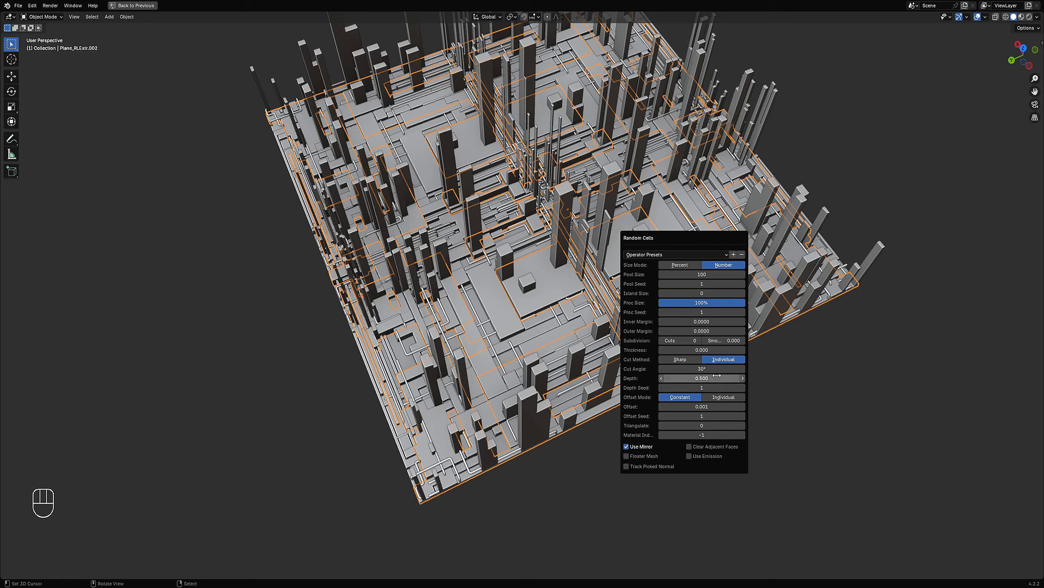
{"action": "mouse_move", "coordinate": [708, 378]}
{"action": "left_mouse_down"}
{"action": "mouse_move", "coordinate": [655, 378]}
{"action": "mouse_move", "coordinate": [716, 377]}
{"action": "left_mouse_up"}
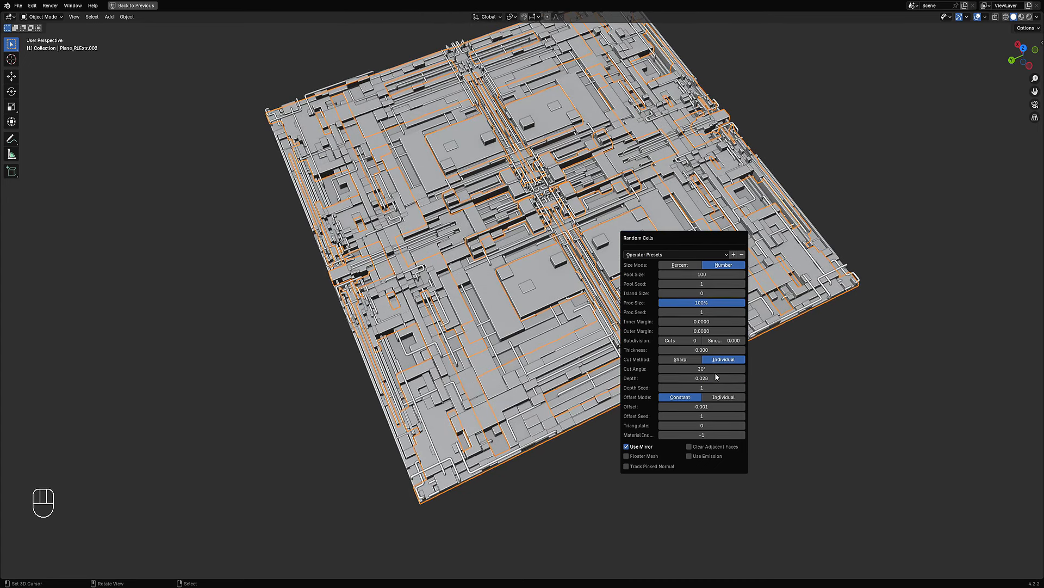
Set the Random Cells' pool size to 300 and the subdivision cuts to 1.
{"action": "left_click", "coordinate": [703, 275]}
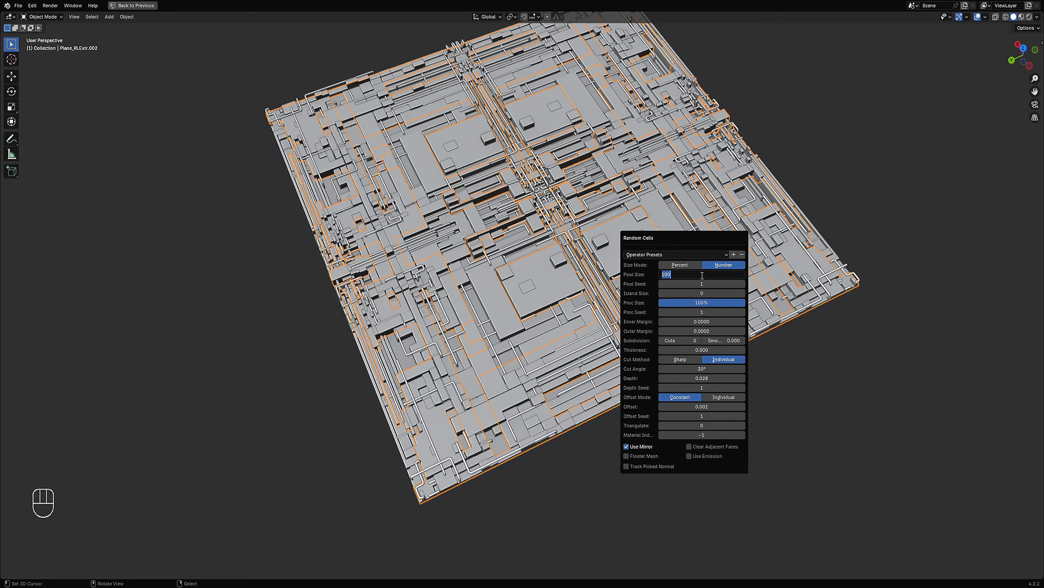
{"action": "key", "text": "Return"}
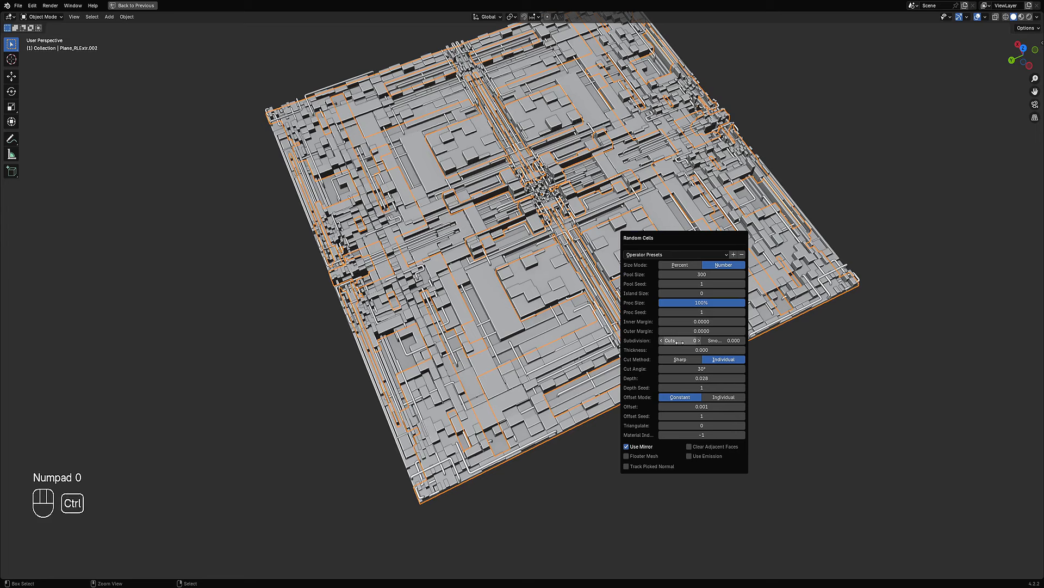
{"action": "scroll", "coordinate": [679, 341], "scroll_direction": "up", "scroll_amount": 2, "text": "ctrl"}
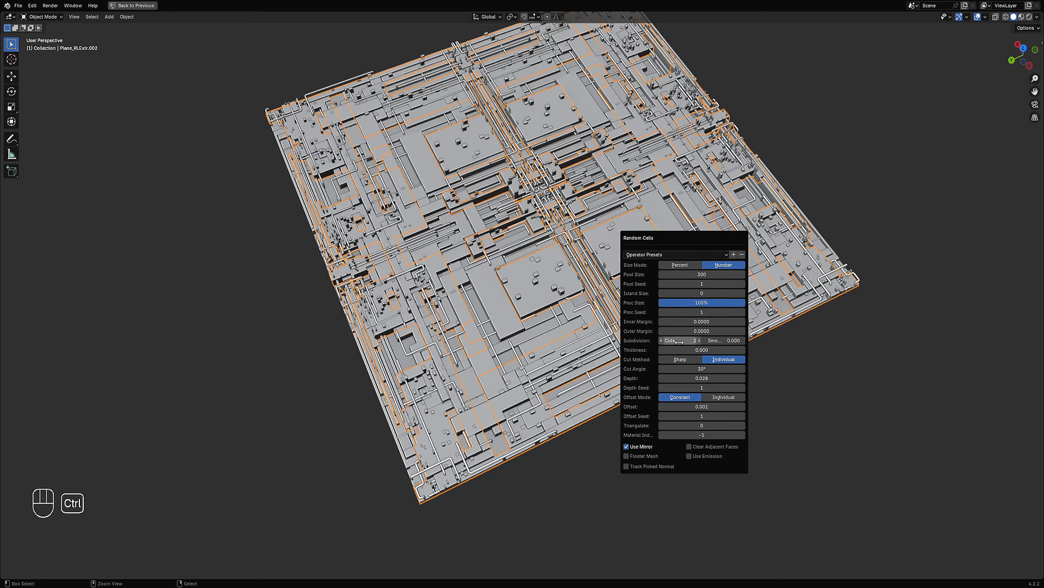
{"action": "scroll", "coordinate": [680, 341], "scroll_direction": "down", "scroll_amount": 1, "text": "ctrl"}
Set the Random Cells' pool size to 200 and the depth to 0.006.
{"action": "left_click", "coordinate": [698, 274]}
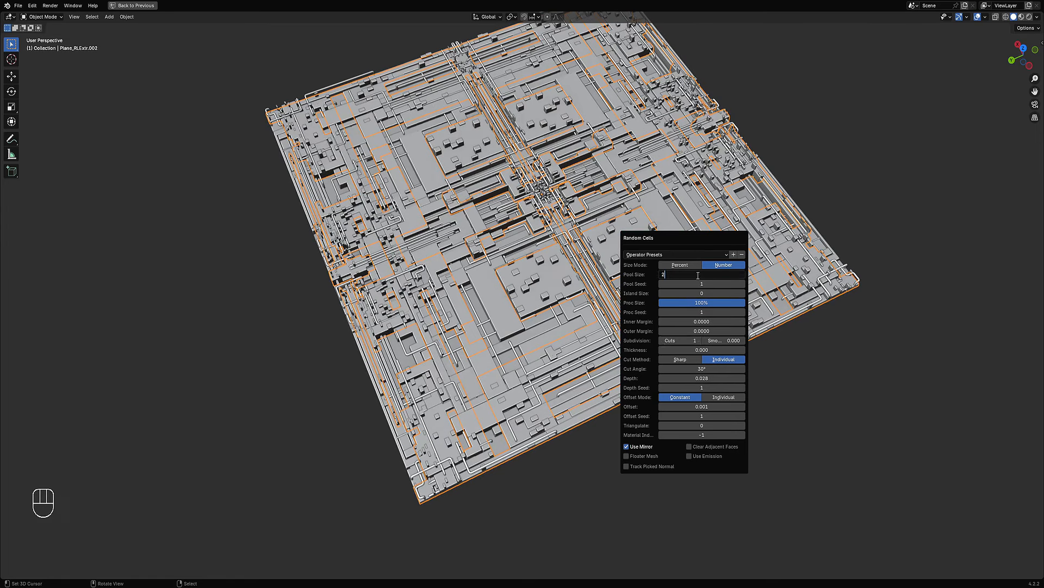
{"action": "key", "text": "Return"}
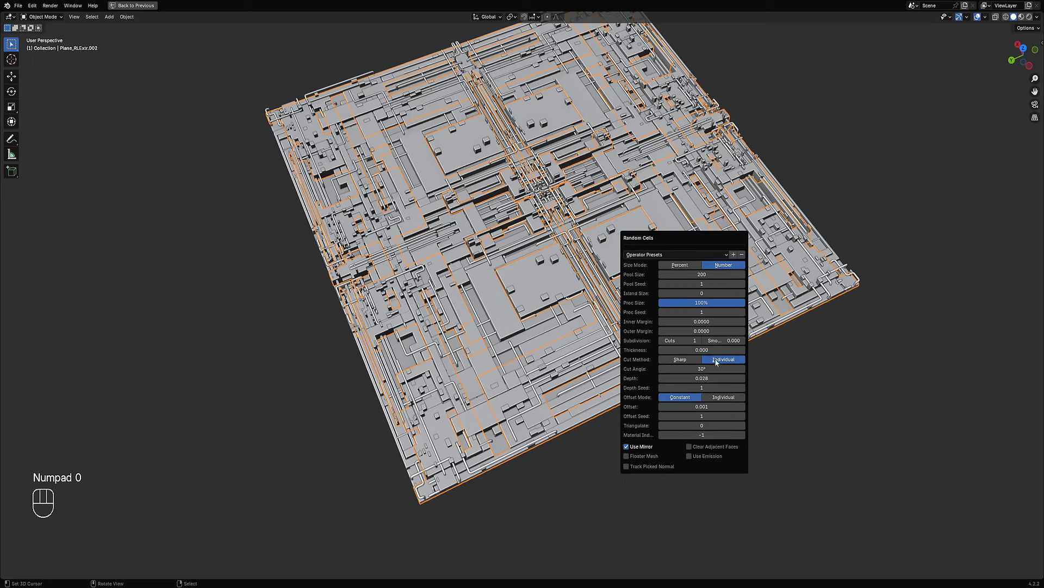
{"action": "left_click_drag", "start_coordinate": [711, 378], "coordinate": [675, 377]}
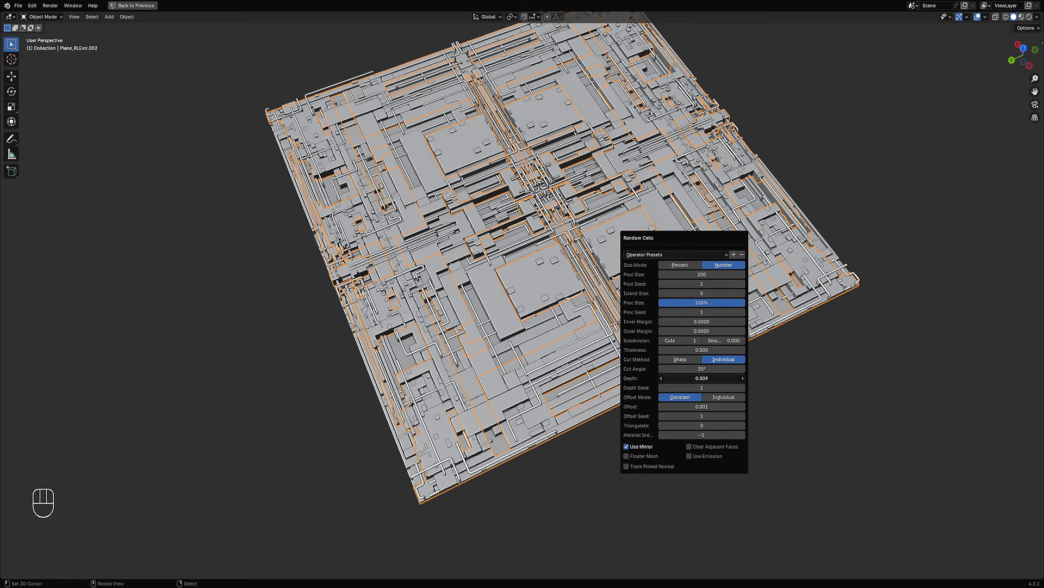
Switch to the top view and set the Random Cells' island size to 2.
{"action": "key", "text": "KP_7"}
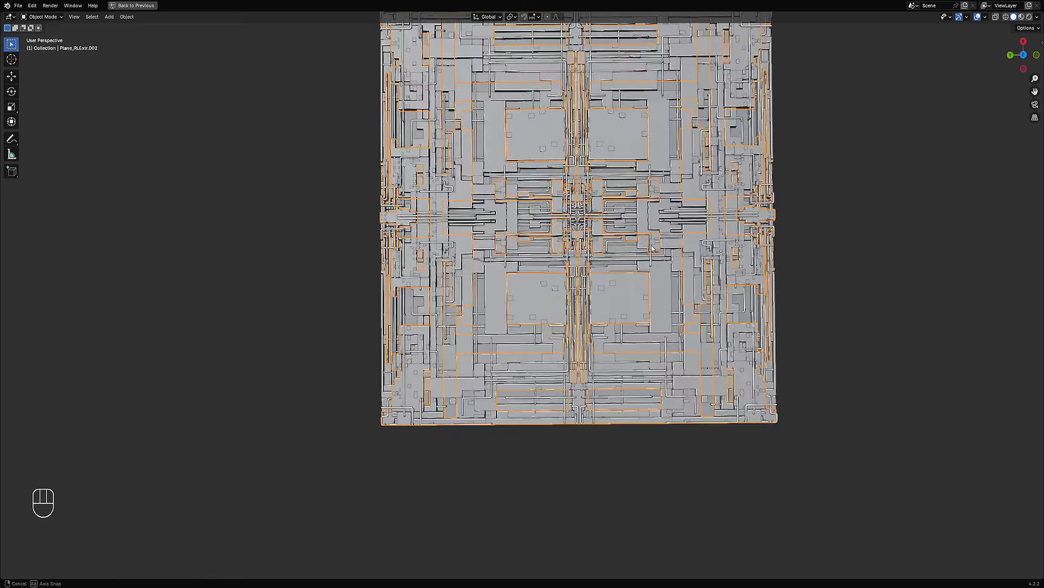
{"action": "scroll", "coordinate": [619, 273], "scroll_direction": "up", "scroll_amount": 1}
{"action": "key", "text": "F9"}
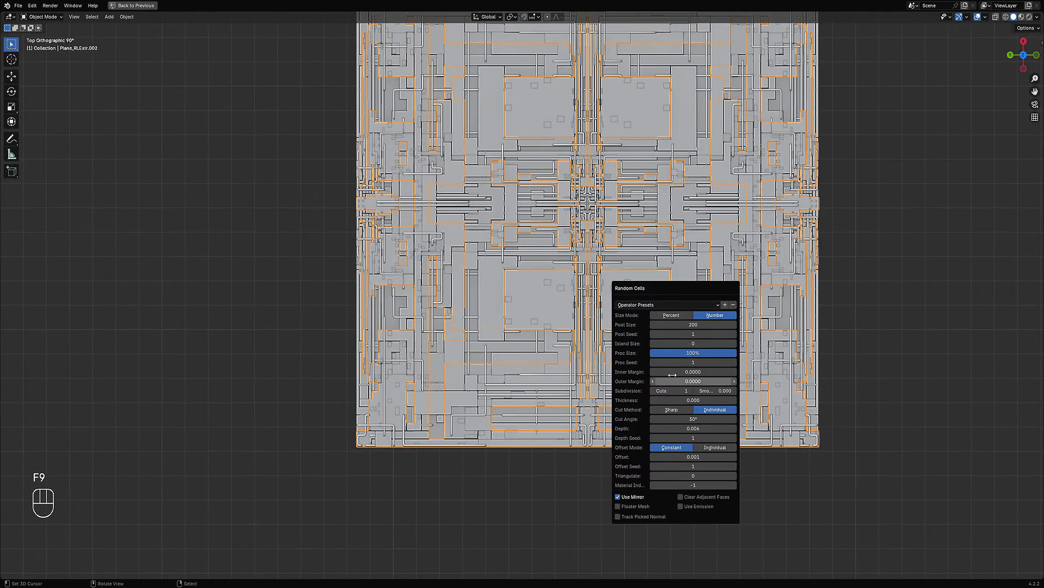
{"action": "scroll", "coordinate": [677, 343], "scroll_direction": "up", "scroll_amount": 1, "text": "ctrl"}
{"action": "scroll", "coordinate": [678, 343], "scroll_direction": "up", "scroll_amount": 1, "text": "ctrl"}
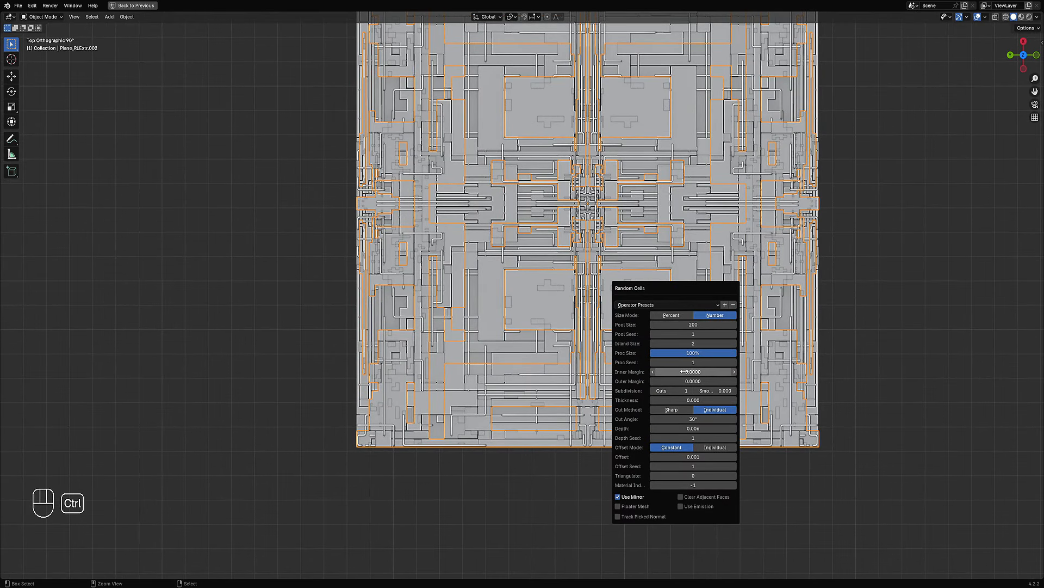
Set the Random Cells' thickness to 0.002 and change the cut method to Sharp.
{"action": "scroll", "coordinate": [585, 380], "scroll_direction": "up", "scroll_amount": 4}
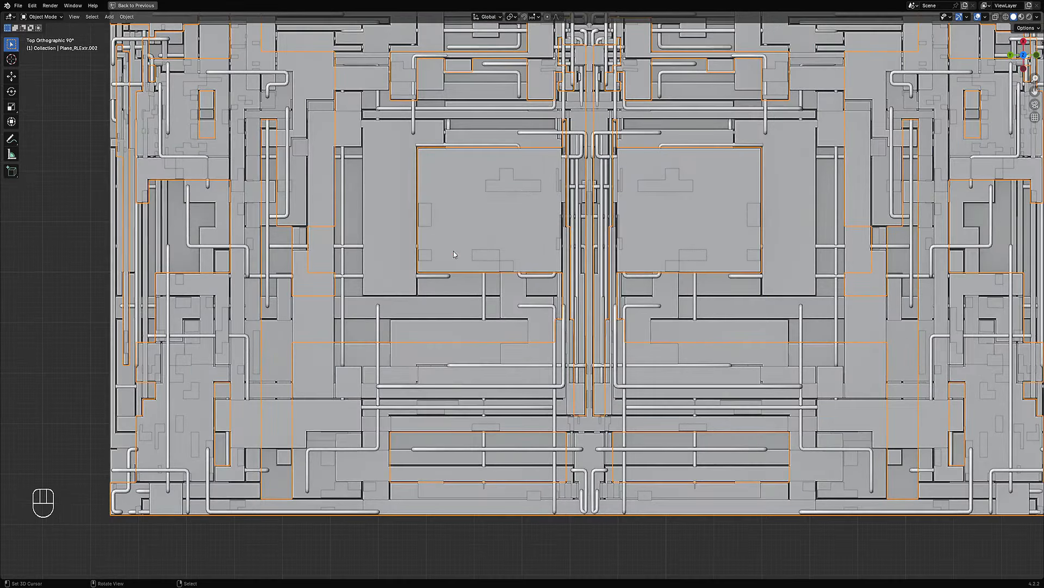
{"action": "middle_click_drag", "start_coordinate": [454, 254], "coordinate": [484, 270]}
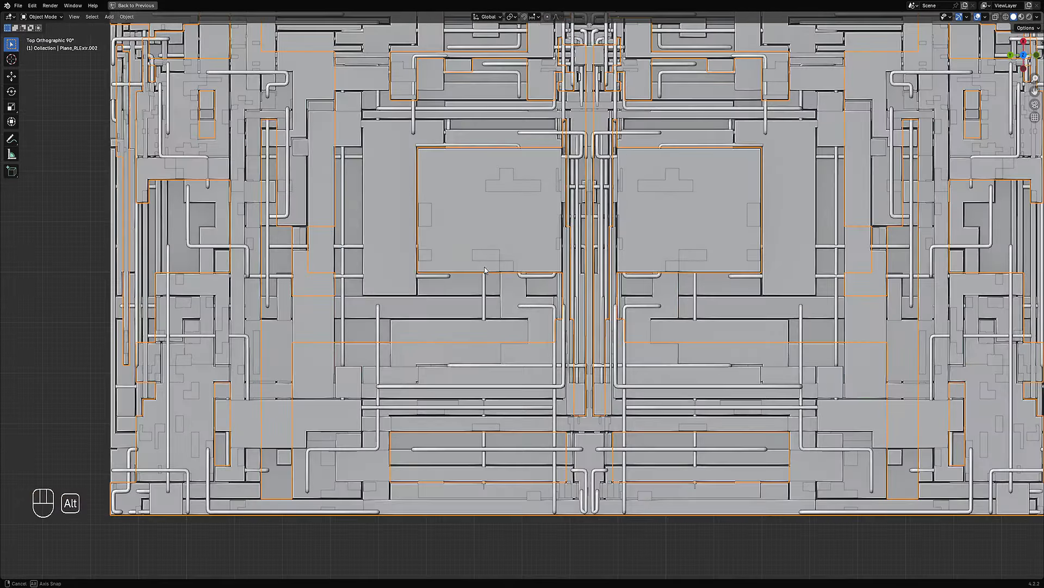
{"action": "scroll", "coordinate": [522, 286], "scroll_direction": "up", "scroll_amount": 2}
{"action": "key", "text": "F9"}
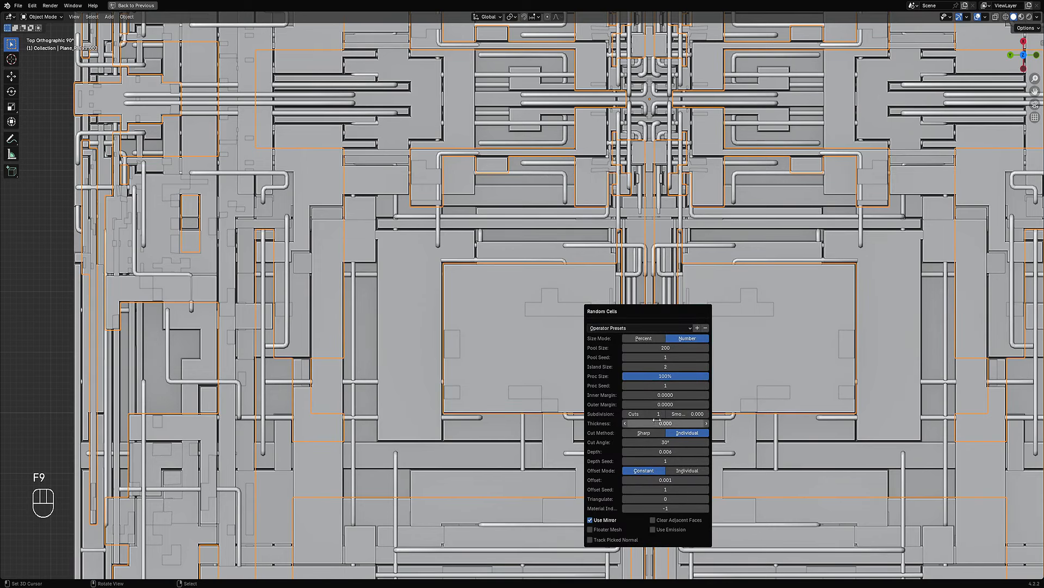
{"action": "left_click_drag", "start_coordinate": [657, 421], "coordinate": [672, 421], "text": "shift"}
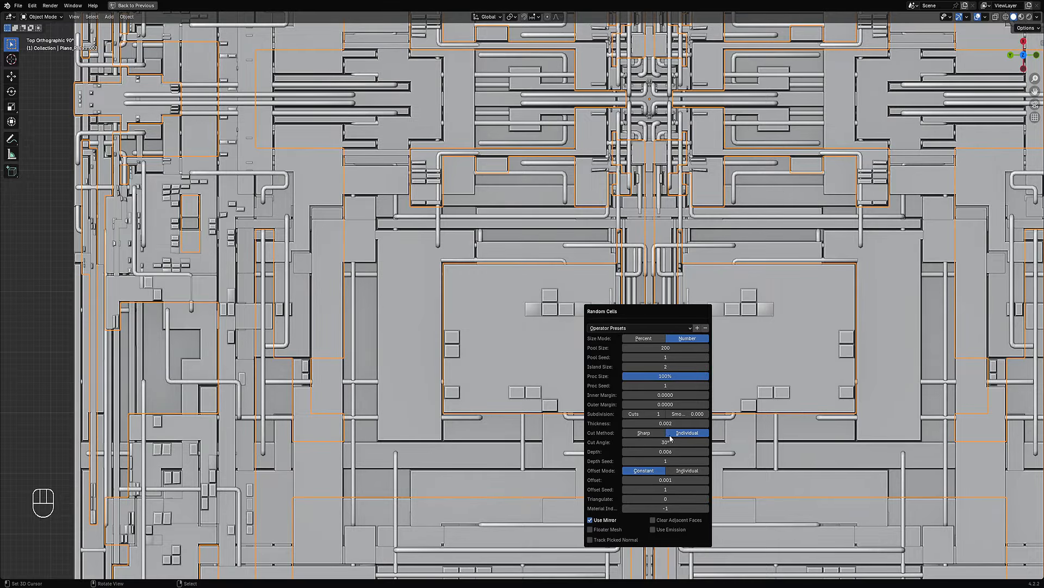
{"action": "left_click", "coordinate": [659, 433]}
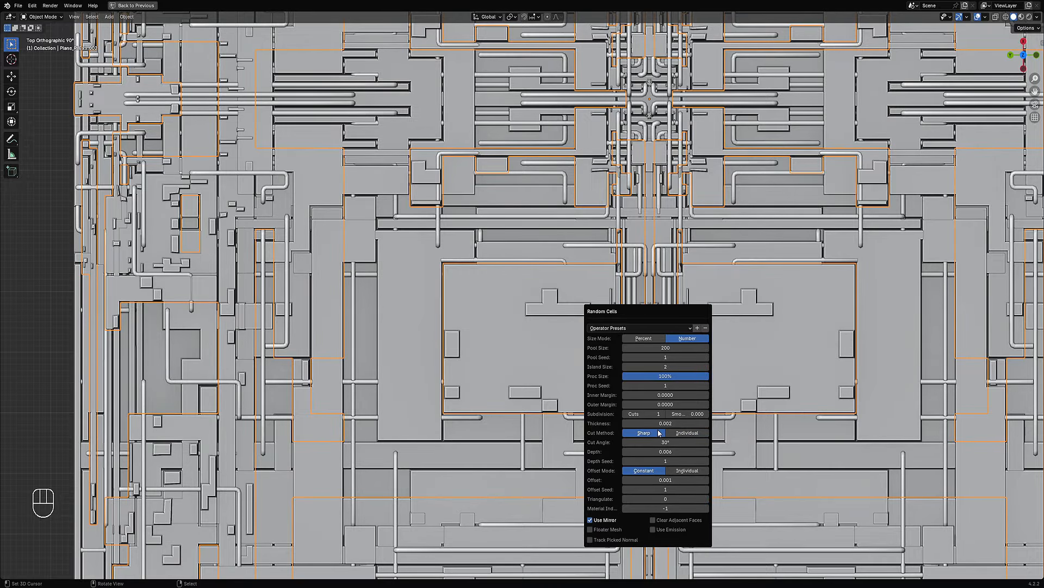
Raise the Random Cells' island size to 3.
{"action": "scroll", "coordinate": [555, 351], "scroll_direction": "down", "scroll_amount": 4}
{"action": "middle_click_drag", "start_coordinate": [555, 351], "coordinate": [585, 301]}
{"action": "scroll", "coordinate": [586, 301], "scroll_direction": "up", "scroll_amount": 2}
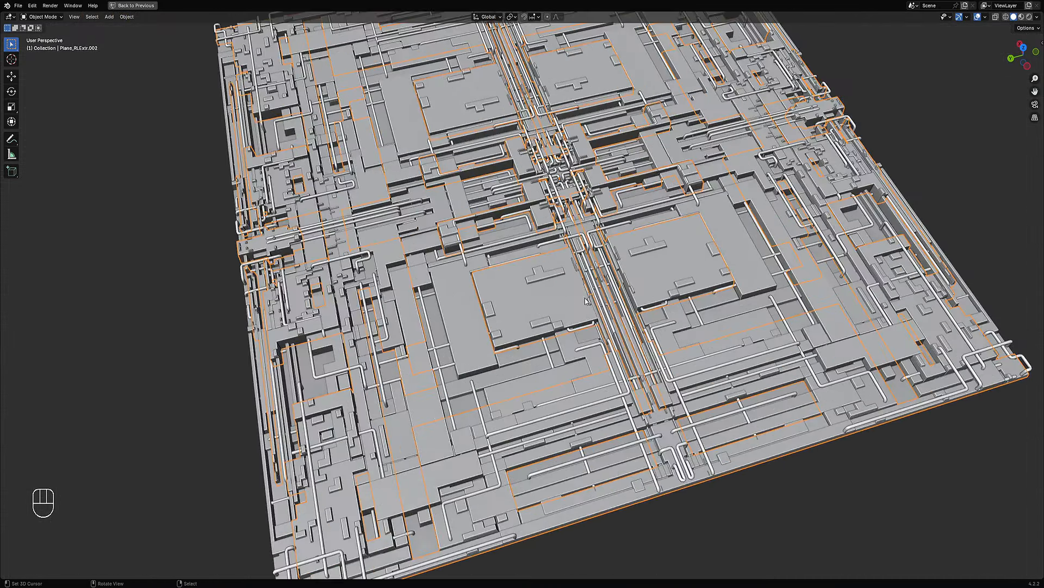
{"action": "key", "text": "F9"}
{"action": "scroll", "coordinate": [522, 294], "scroll_direction": "down", "scroll_amount": 4}
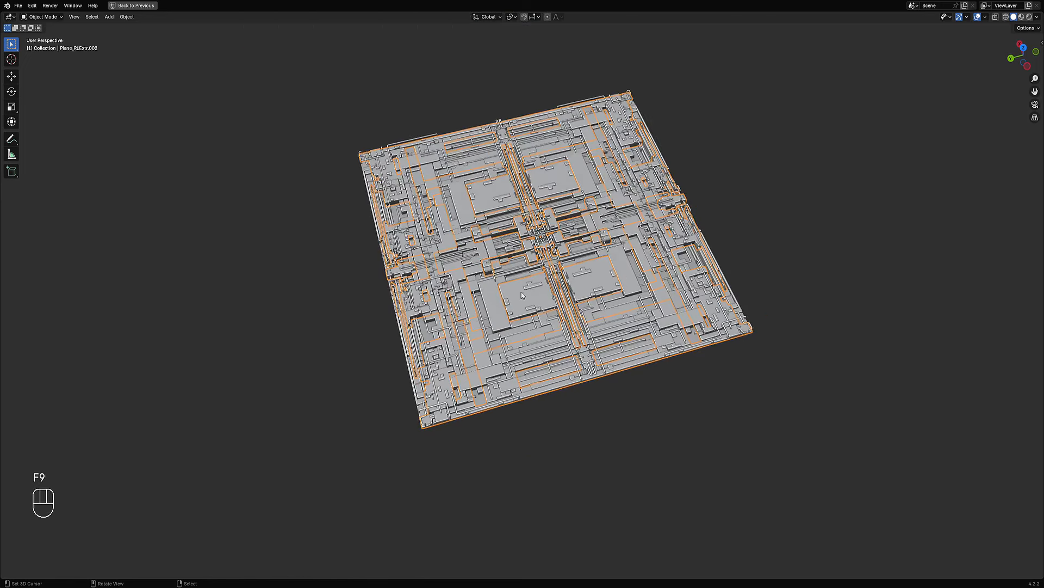
{"action": "middle_click_drag", "start_coordinate": [522, 294], "coordinate": [528, 323]}
{"action": "key", "text": "F9"}
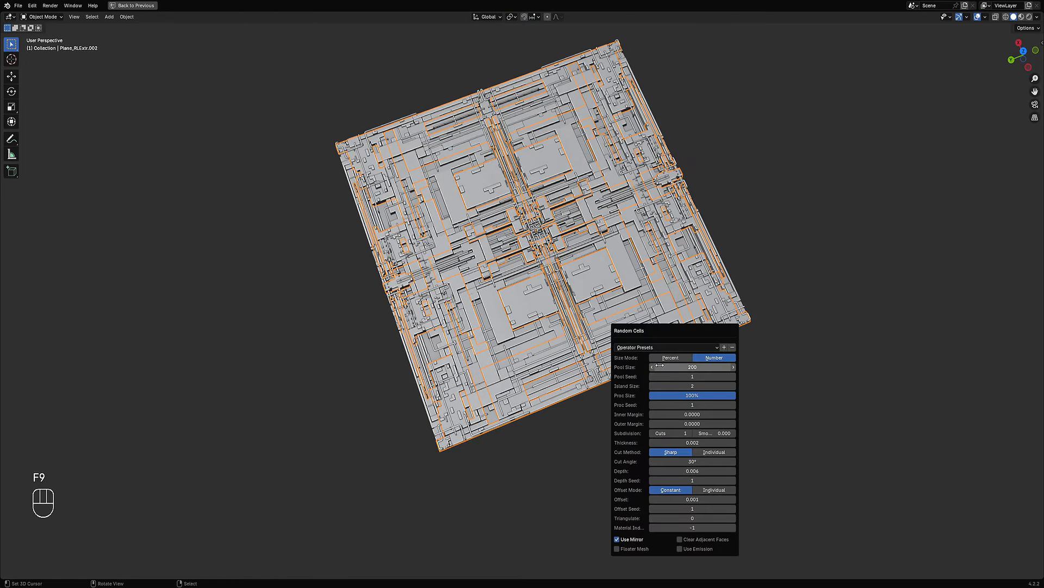
{"action": "scroll", "coordinate": [671, 385], "scroll_direction": "up", "scroll_amount": 2, "text": "ctrl"}
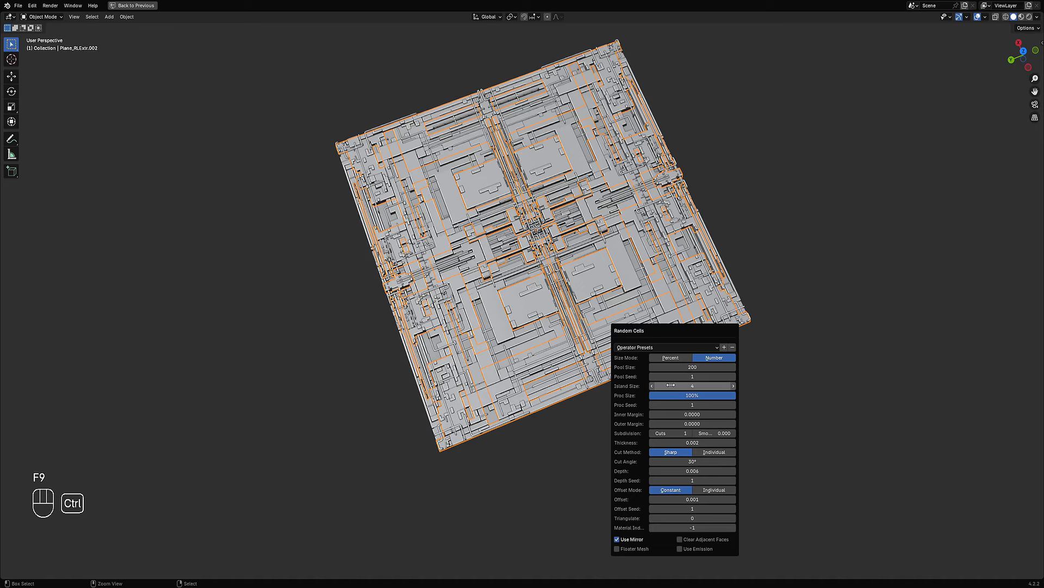
{"action": "scroll", "coordinate": [670, 385], "scroll_direction": "down", "scroll_amount": 1, "text": "ctrl"}
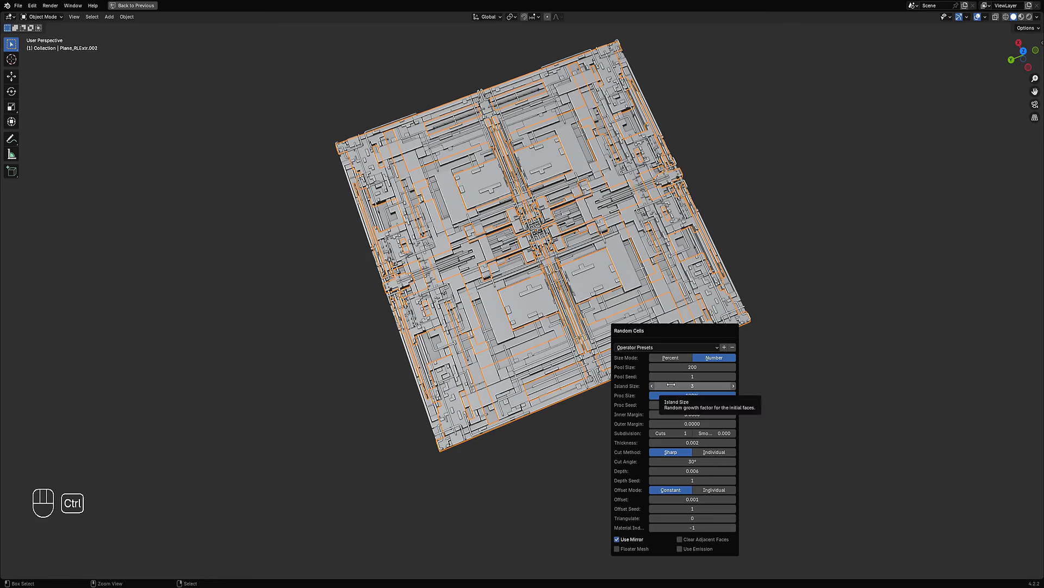
Set the Random Cells' pool seed to 10.
{"action": "scroll", "coordinate": [671, 385], "scroll_direction": "down", "scroll_amount": 1, "text": "ctrl"}
{"action": "scroll", "coordinate": [675, 377], "scroll_direction": "up", "scroll_amount": 4, "text": "ctrl"}
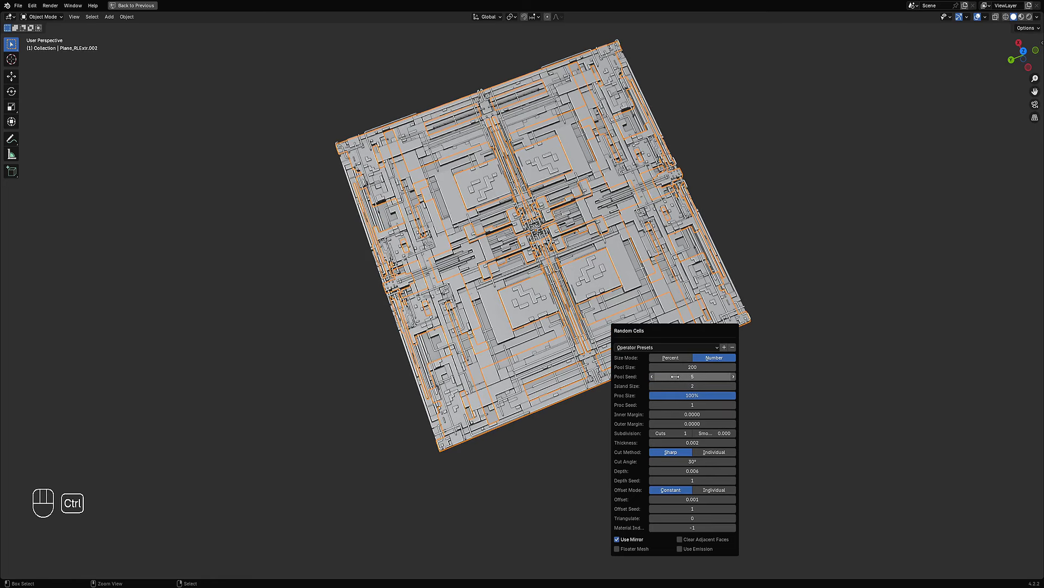
{"action": "scroll", "coordinate": [674, 377], "scroll_direction": "up", "scroll_amount": 7, "text": "ctrl"}
{"action": "scroll", "coordinate": [675, 376], "scroll_direction": "down", "scroll_amount": 2, "text": "ctrl"}
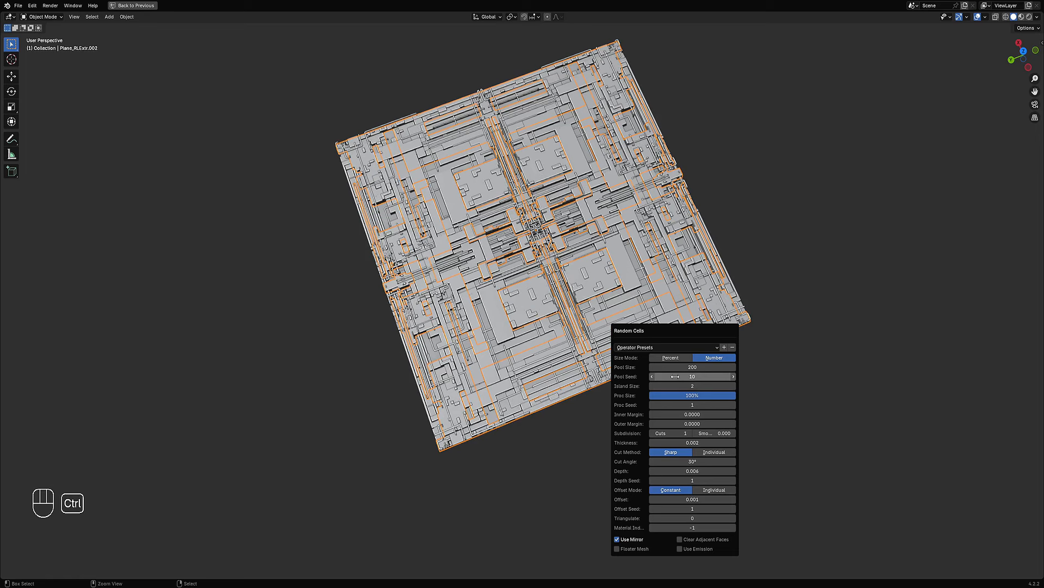
Set the Random Cells' subdivision cuts to 4, the pool size to 400 and the pool seed to 13.
{"action": "scroll", "coordinate": [660, 433], "scroll_direction": "up", "scroll_amount": 2, "text": "ctrl"}
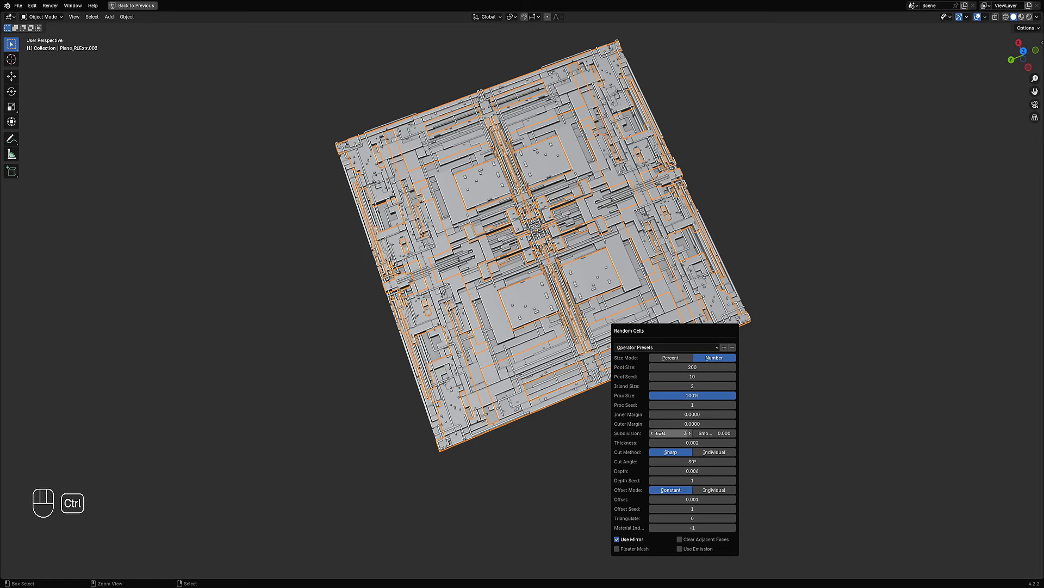
{"action": "scroll", "coordinate": [660, 433], "scroll_direction": "up", "scroll_amount": 1, "text": "ctrl"}
{"action": "double_click", "coordinate": [681, 375]}
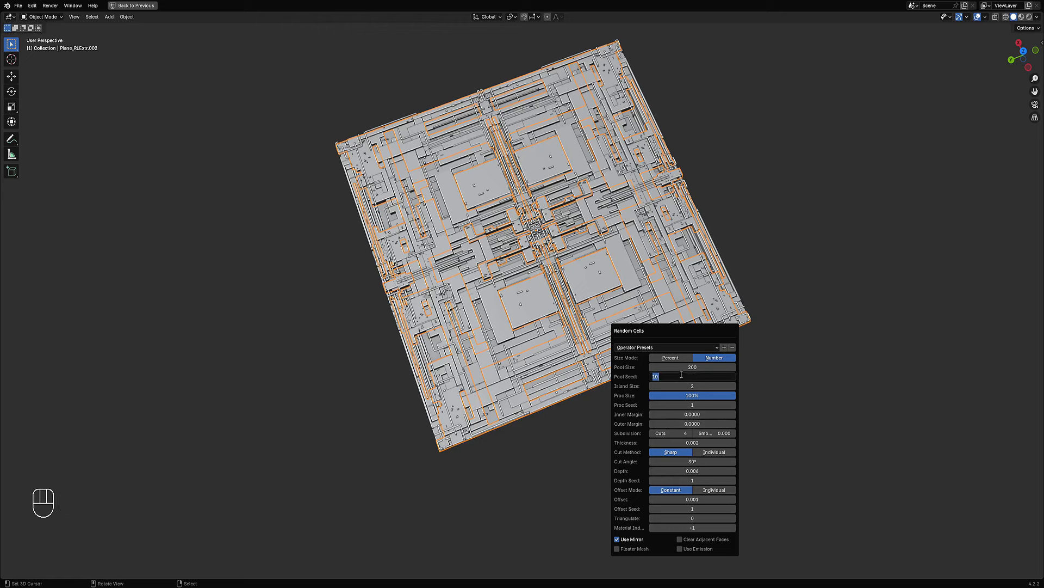
{"action": "double_click", "coordinate": [677, 368]}
{"action": "type", "text": "400"}
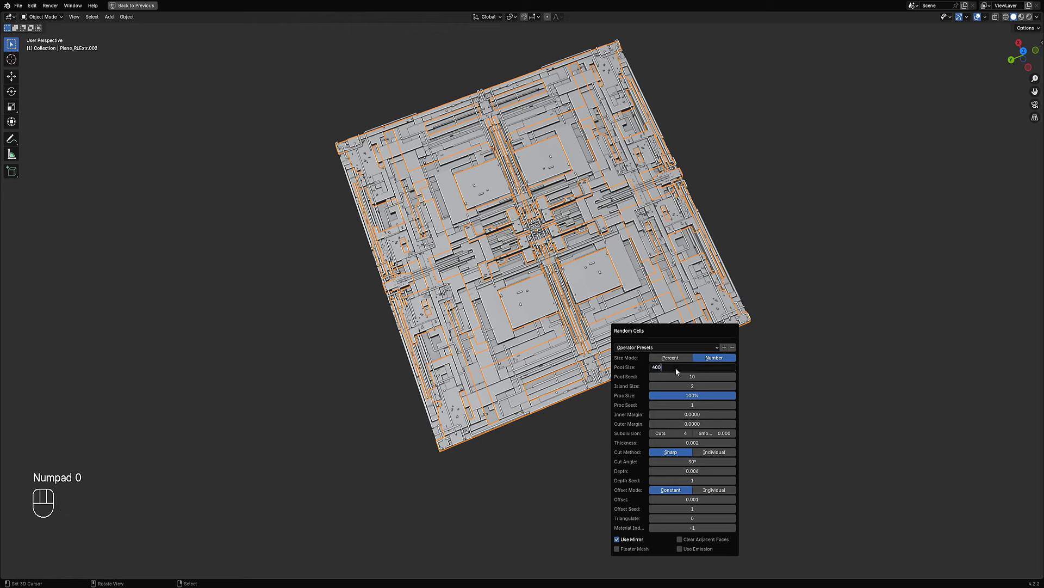
{"action": "key", "text": "Return"}
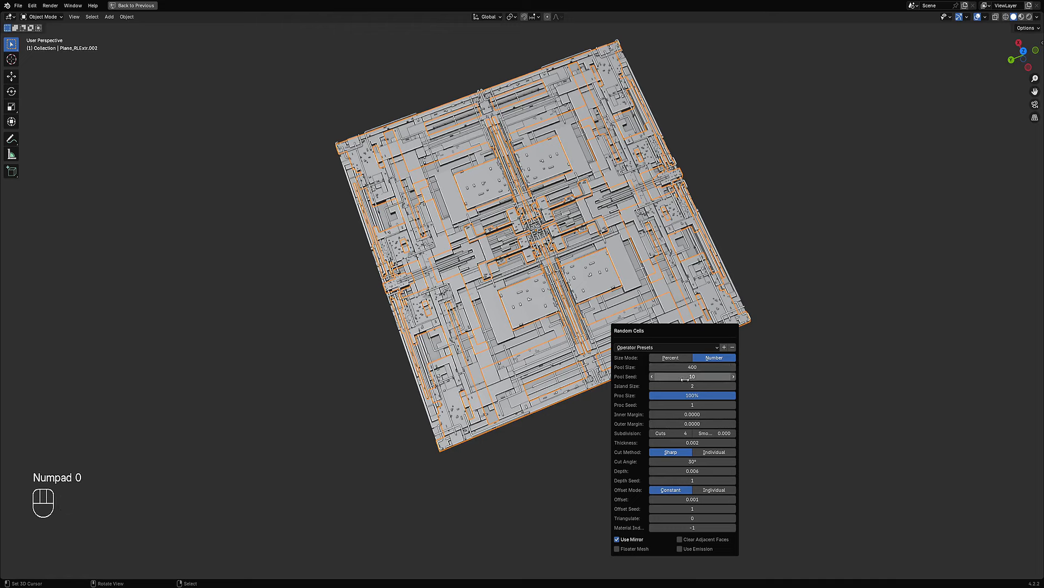
{"action": "scroll", "coordinate": [685, 377], "scroll_direction": "up", "scroll_amount": 4, "text": "ctrl"}
{"action": "scroll", "coordinate": [686, 379], "scroll_direction": "down", "scroll_amount": 1, "text": "ctrl"}
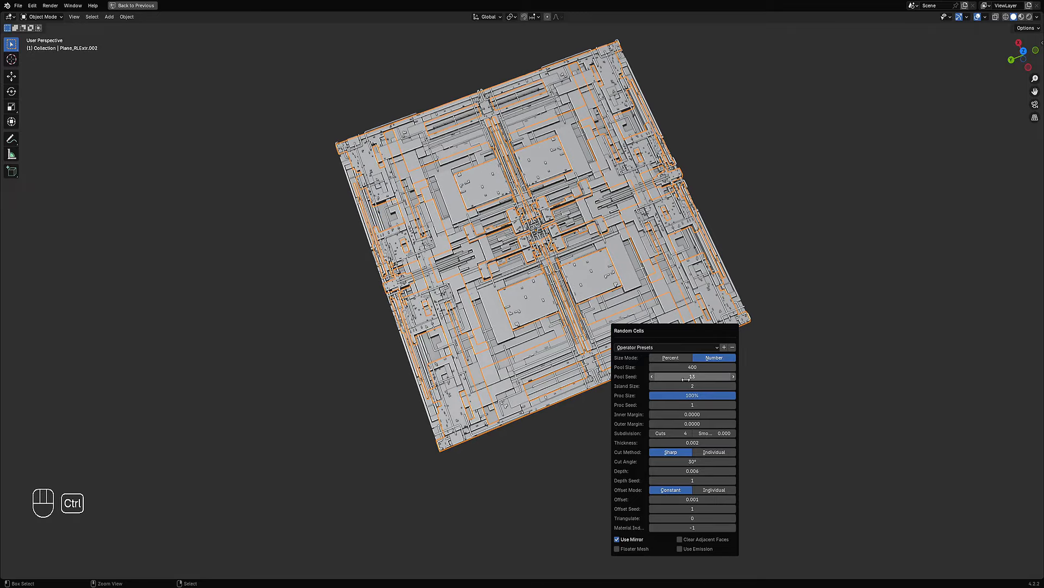
Hide the viewport overlays, tilt the view across the detailed surface and save the file.
{"action": "key", "text": "shift+alt+z"}
{"action": "middle_click_drag", "start_coordinate": [624, 369], "coordinate": [572, 259]}
{"action": "key", "text": "ctrl+s"}
Show the overlays again, select the random pipes object and apply its mesh with Creative Flow's Apply Mesh.
{"action": "scroll", "coordinate": [571, 261], "scroll_direction": "up", "scroll_amount": 4}
{"action": "right_click", "coordinate": [537, 277]}
{"action": "key", "text": "shift+alt+z"}
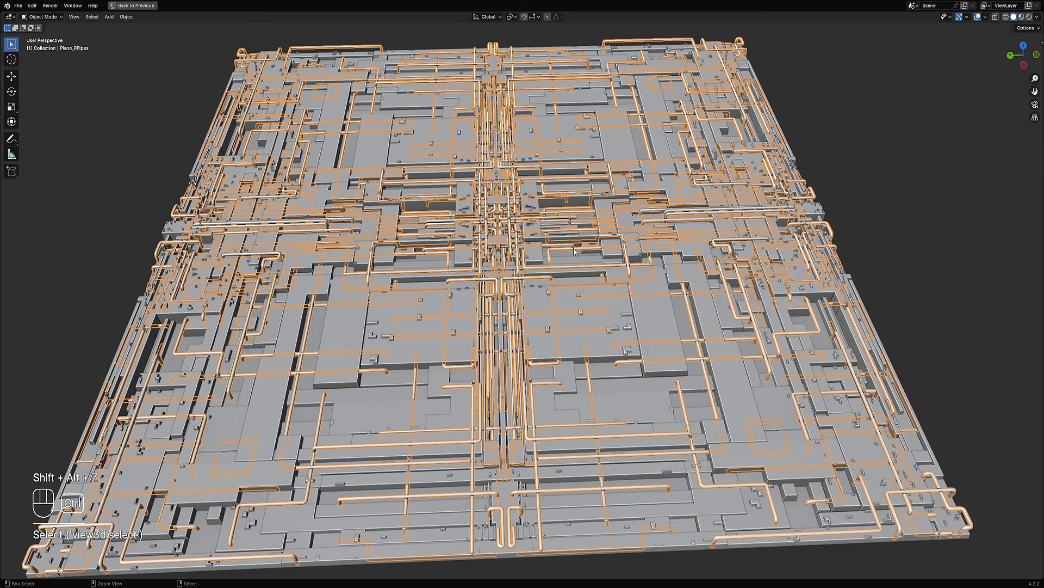
{"action": "key", "text": "shift+ctrl+x"}
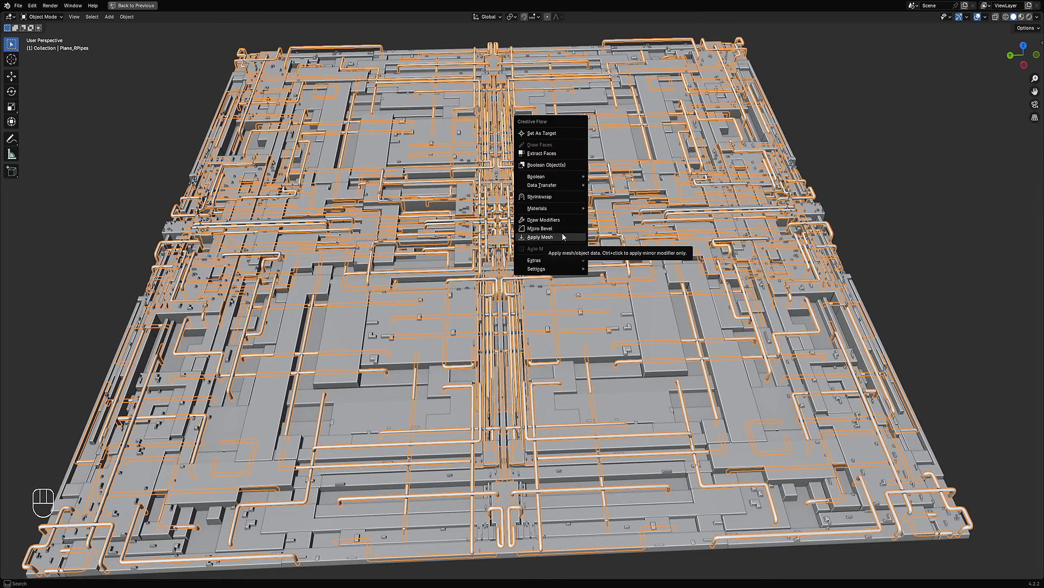
{"action": "left_click", "coordinate": [561, 236]}
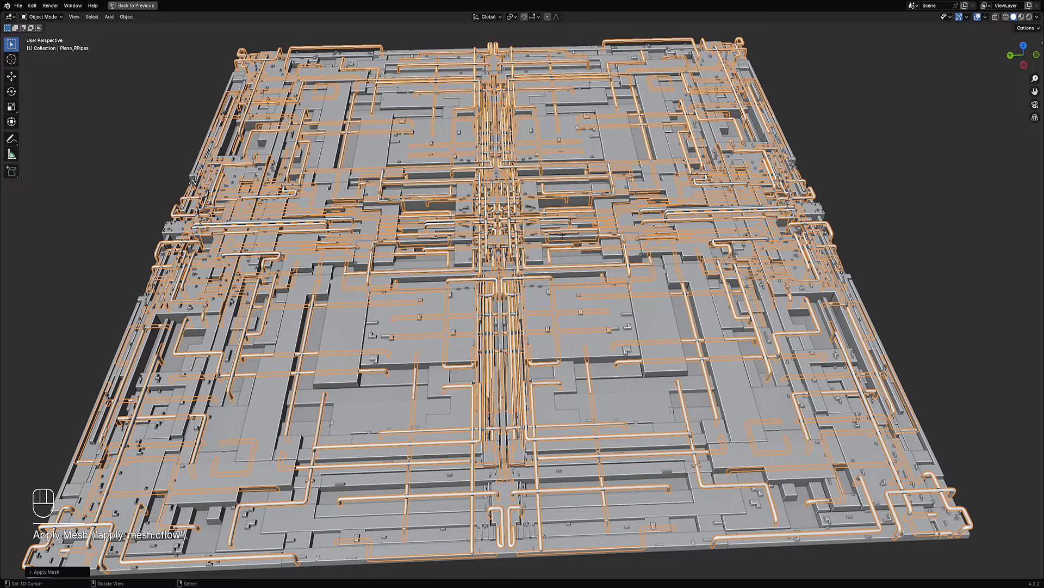
Inspect the applied pipes' vertices in Edit Mode, then return to Object Mode.
{"action": "key", "text": "Tab"}
{"action": "scroll", "coordinate": [562, 237], "scroll_direction": "up", "scroll_amount": 5}
{"action": "key", "text": "1"}
{"action": "scroll", "coordinate": [558, 199], "scroll_direction": "down", "scroll_amount": 8}
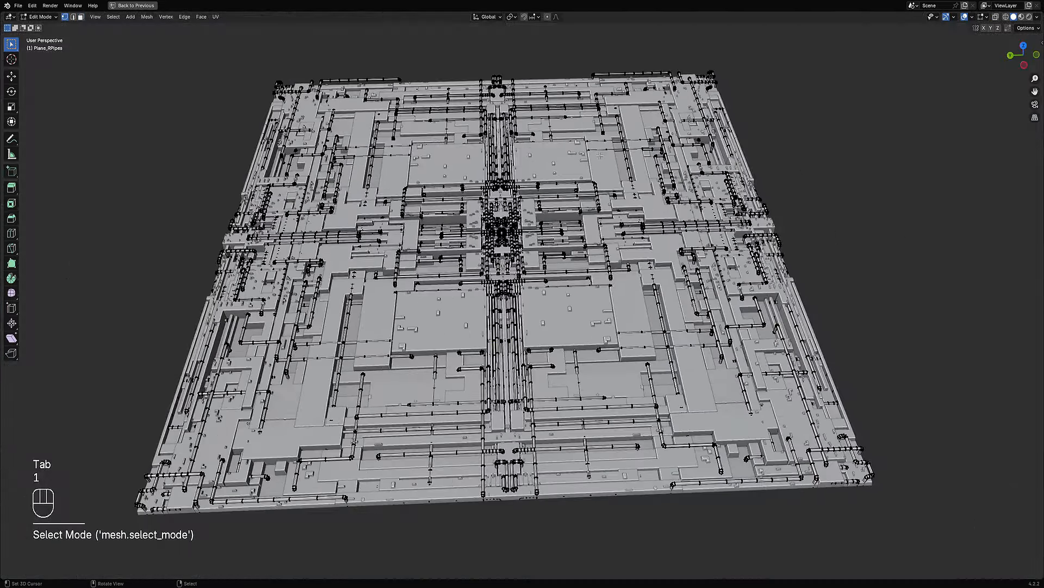
{"action": "middle_click_drag", "start_coordinate": [558, 199], "coordinate": [599, 200]}
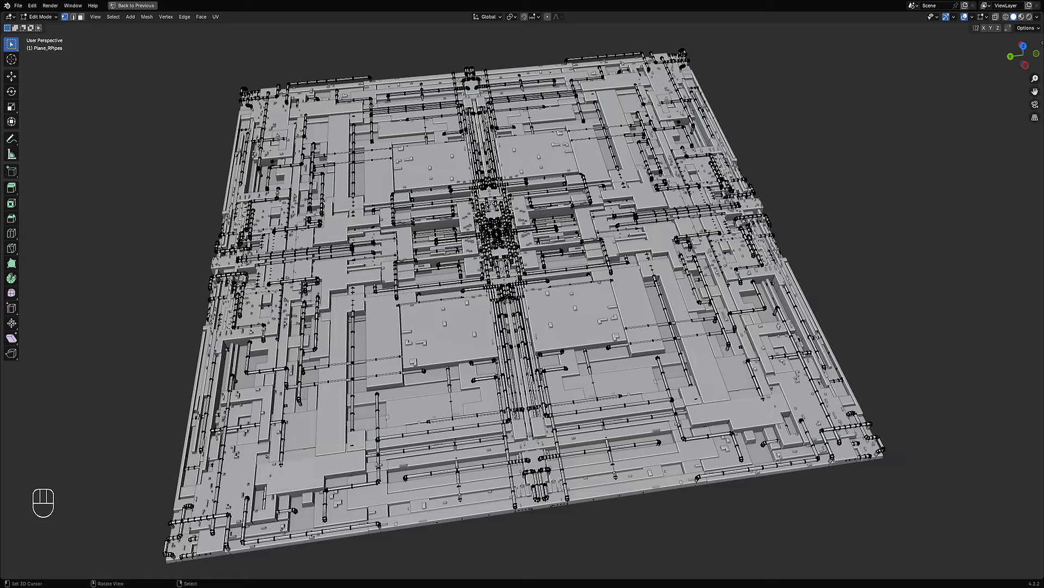
{"action": "key", "text": "Tab"}
Clear the selection, switch to wireframe in top view and box-select the whole stack of surface objects.
{"action": "scroll", "coordinate": [569, 238], "scroll_direction": "down", "scroll_amount": 5}
{"action": "middle_click_drag", "start_coordinate": [536, 111], "coordinate": [497, 153]}
{"action": "key", "text": "alt+a"}
{"action": "key", "text": "shift+z"}
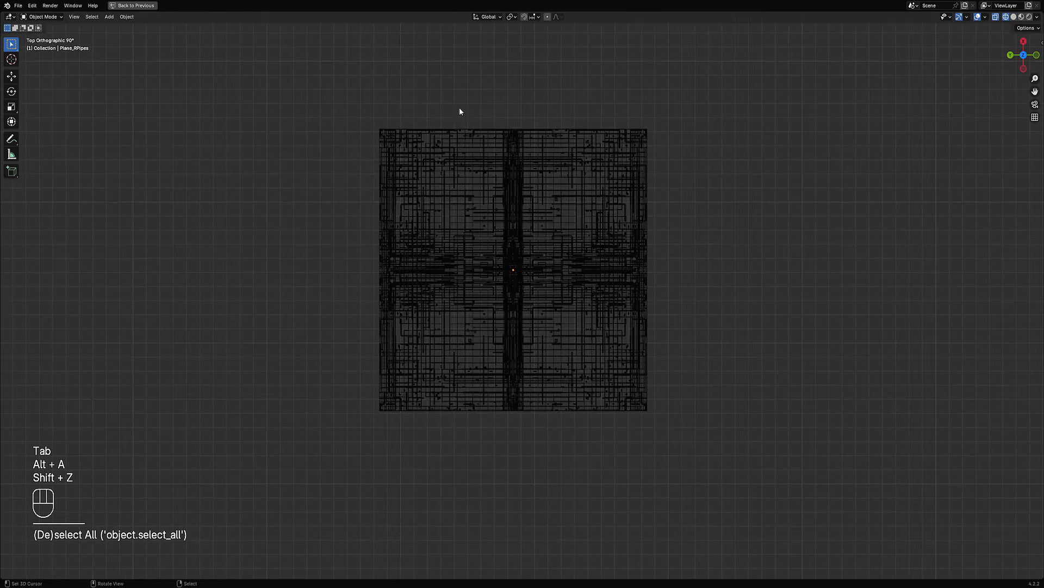
{"action": "left_click_drag", "start_coordinate": [459, 107], "coordinate": [668, 390]}
{"action": "middle_click_drag", "start_coordinate": [668, 390], "coordinate": [651, 349]}
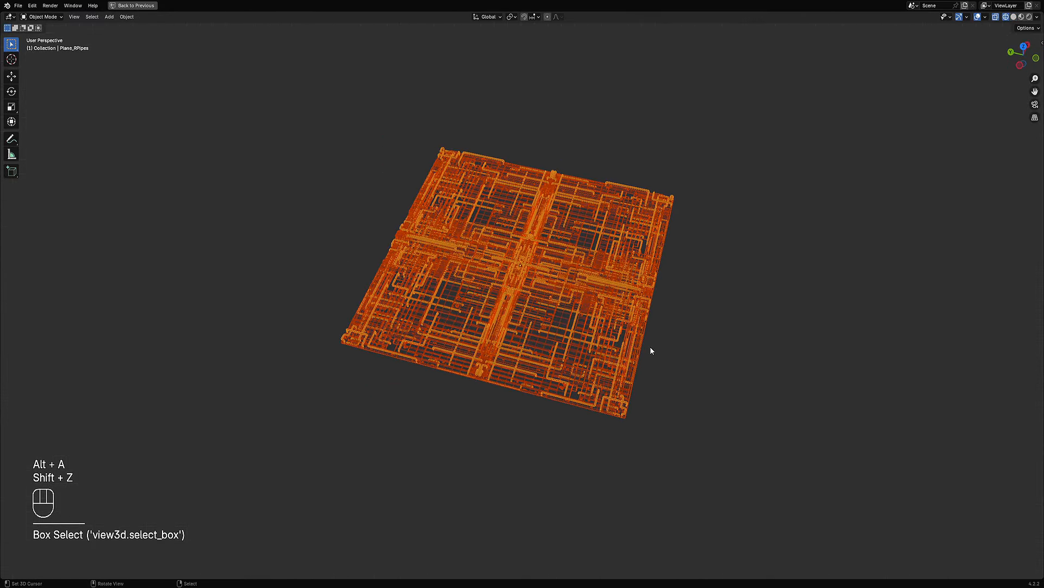
Show the viewport sidebar and apply Rotation & Scale to all selected surface objects.
{"action": "key", "text": "n"}
{"action": "middle_click_drag", "start_coordinate": [816, 328], "coordinate": [886, 161], "text": "alt"}
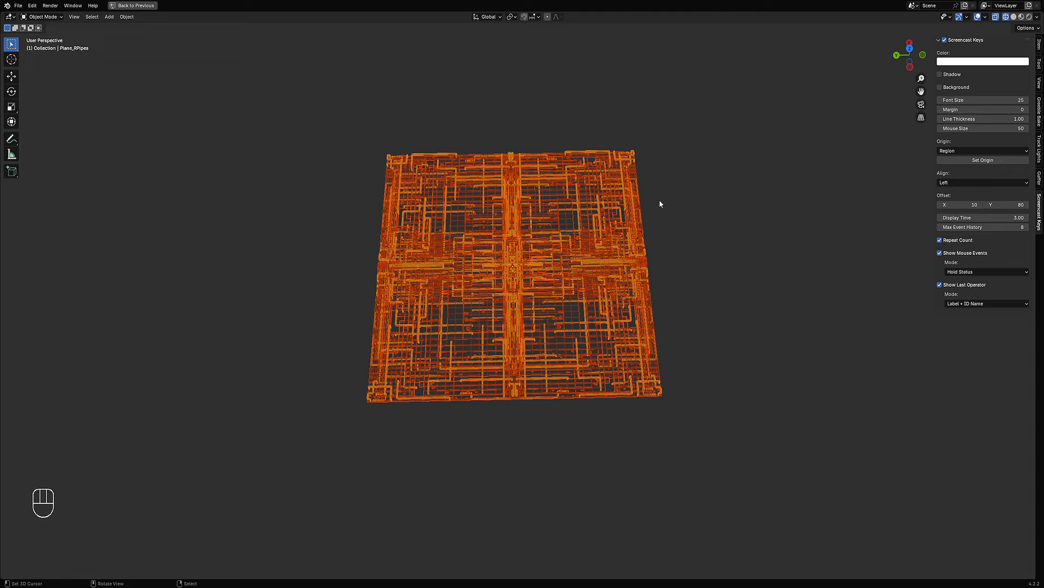
{"action": "key", "text": "ctrl+a"}
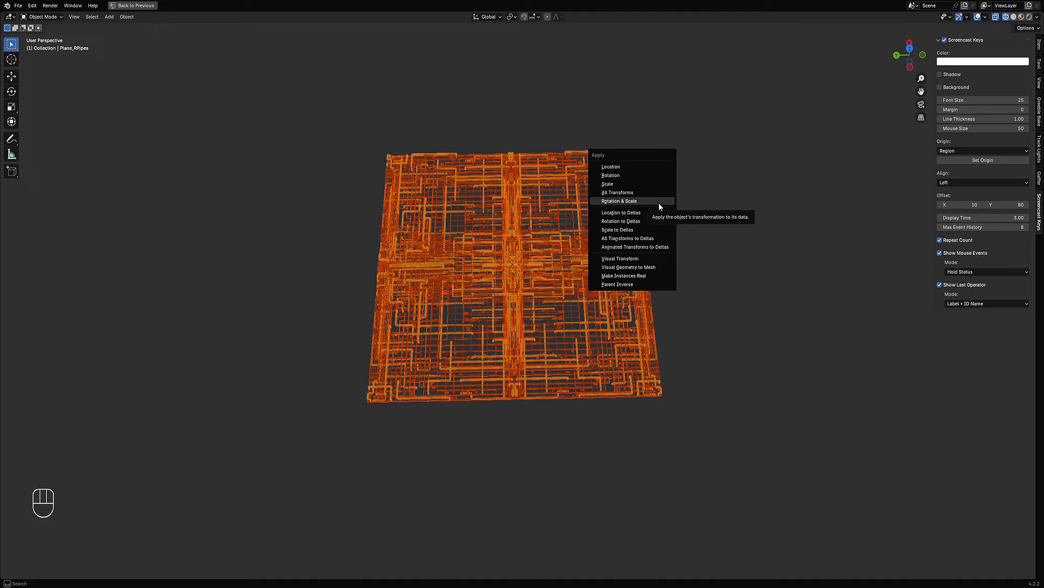
{"action": "left_click", "coordinate": [658, 202]}
Align to the top view, bring up the Greeble Bake settings and return to solid shading.
{"action": "middle_click_drag", "start_coordinate": [657, 203], "coordinate": [687, 234]}
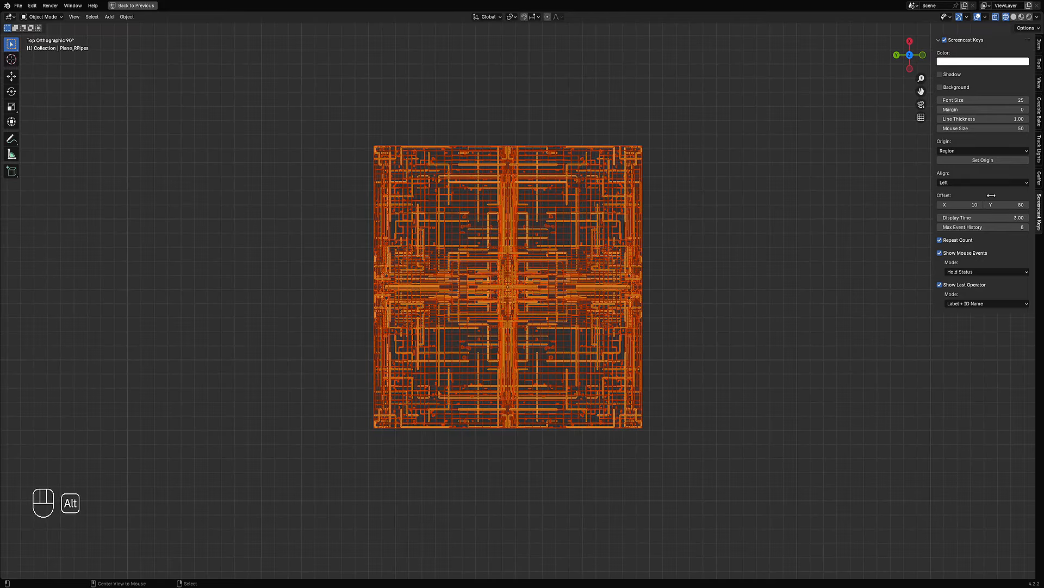
{"action": "left_click", "coordinate": [1040, 117]}
{"action": "scroll", "coordinate": [652, 268], "scroll_direction": "down", "scroll_amount": 1}
{"action": "scroll", "coordinate": [649, 266], "scroll_direction": "up", "scroll_amount": 2}
{"action": "key", "text": "shift+z"}
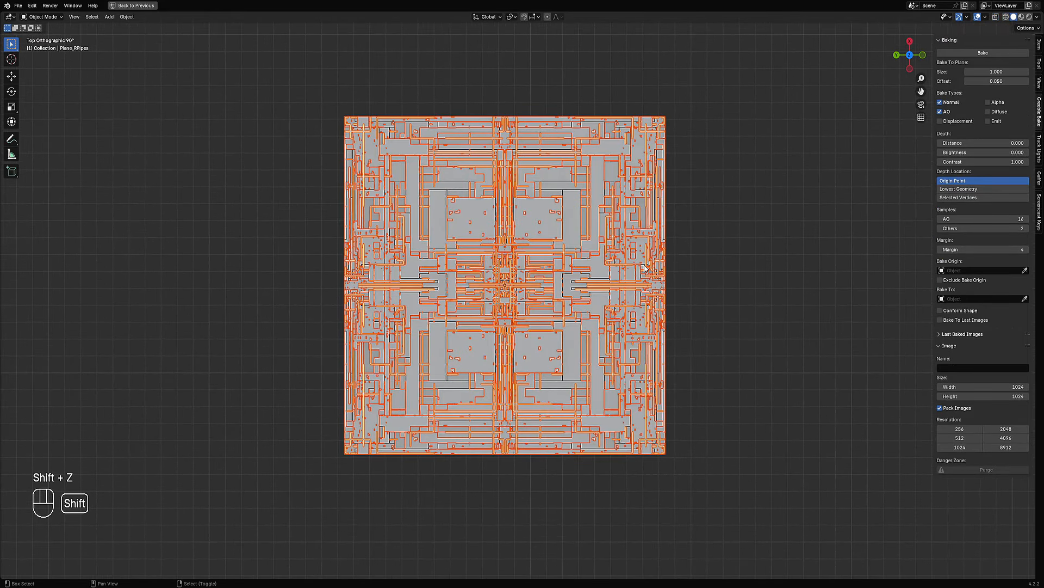
Clear the selection, box-select the surface objects again from a side angle and return to the top view.
{"action": "middle_click_drag", "start_coordinate": [645, 268], "coordinate": [678, 201]}
{"action": "key", "text": "shift+z"}
{"action": "key", "text": "alt+a"}
{"action": "key", "text": "shift+z"}
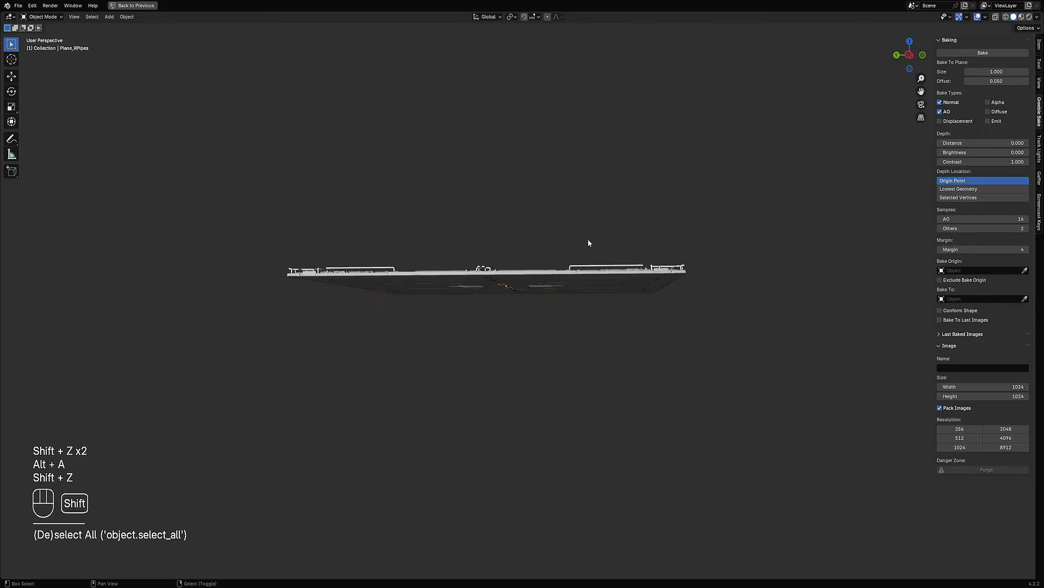
{"action": "left_click_drag", "start_coordinate": [588, 243], "coordinate": [648, 321], "text": "shift"}
{"action": "middle_click_drag", "start_coordinate": [648, 321], "coordinate": [623, 290], "text": "alt"}
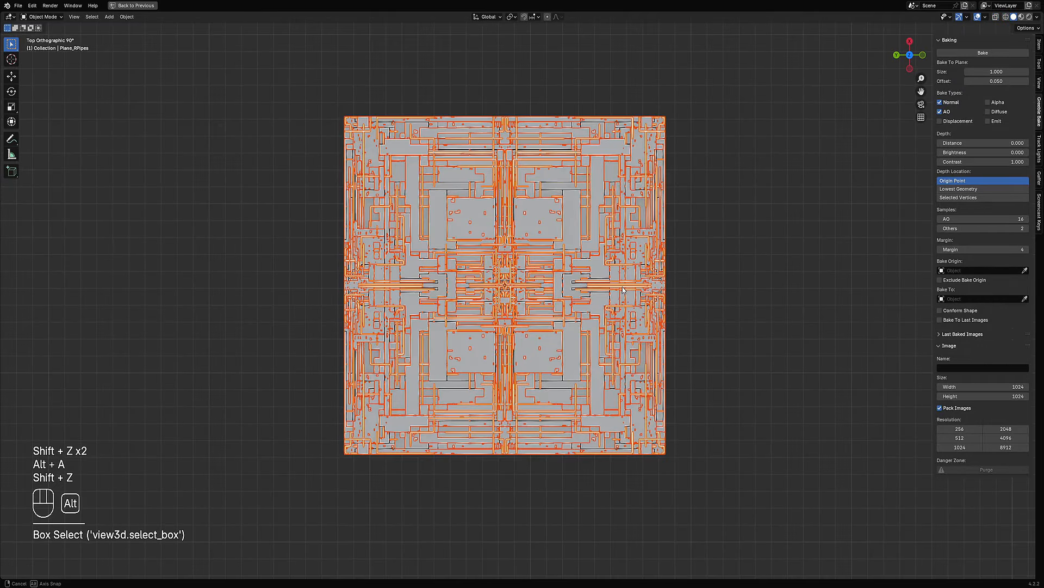
Save the file and set the Bake Origin to the Plane object.
{"action": "key", "text": "ctrl+s"}
{"action": "left_click", "coordinate": [959, 271]}
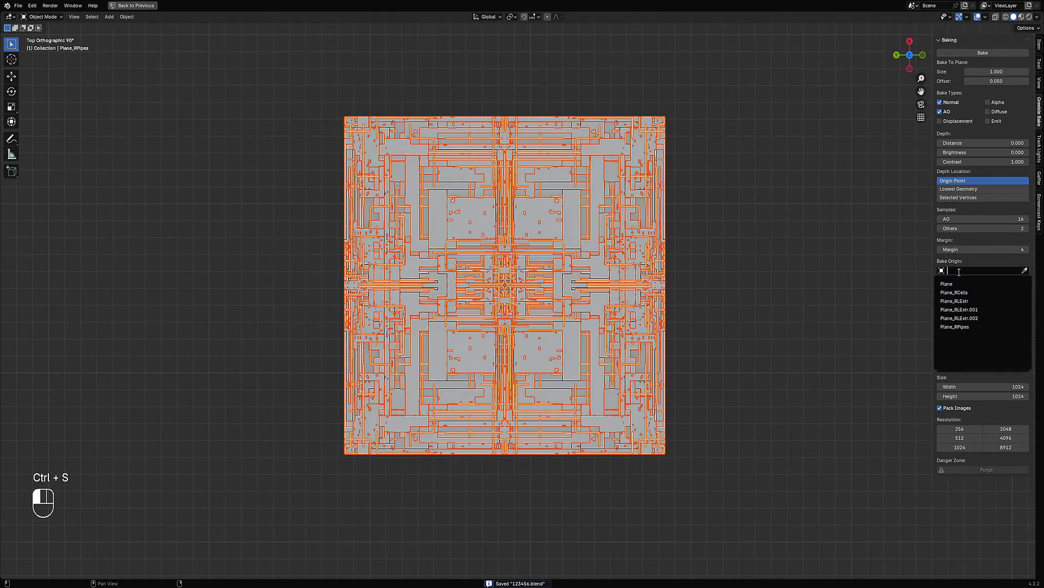
{"action": "left_click", "coordinate": [959, 282]}
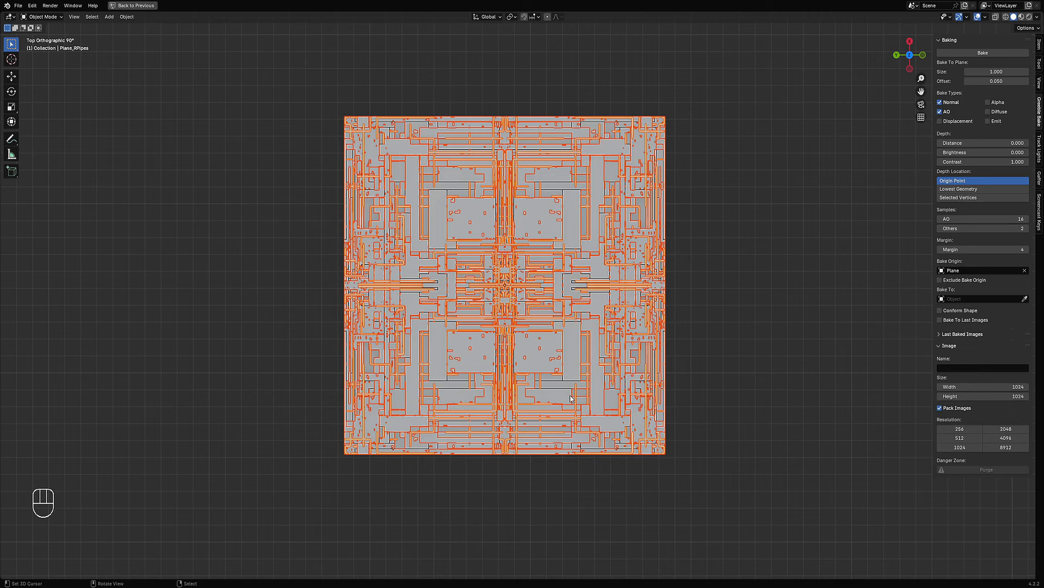
Check the surface's depth from the side and restrict the bake types to Displacement only.
{"action": "scroll", "coordinate": [575, 389], "scroll_direction": "up", "scroll_amount": 2}
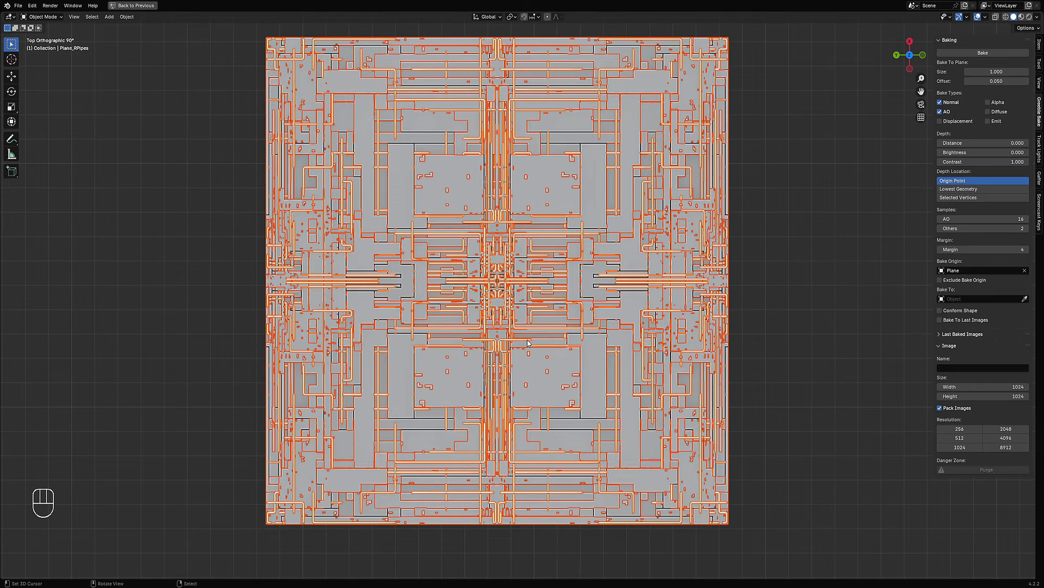
{"action": "middle_click_drag", "start_coordinate": [527, 343], "coordinate": [479, 266], "text": "alt"}
{"action": "scroll", "coordinate": [494, 281], "scroll_direction": "up", "scroll_amount": 3}
{"action": "scroll", "coordinate": [456, 248], "scroll_direction": "down", "scroll_amount": 2}
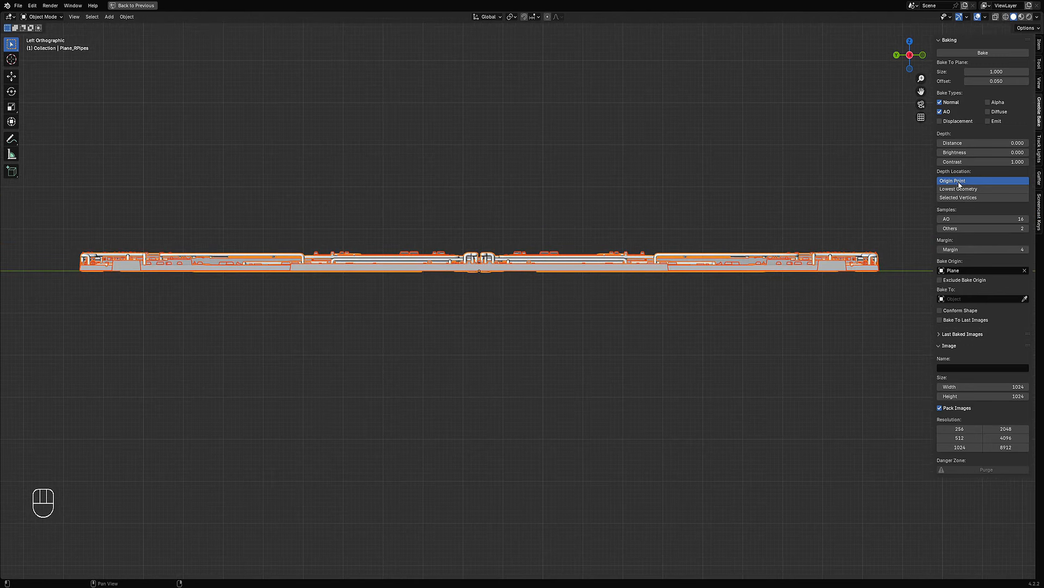
{"action": "left_click", "coordinate": [948, 105]}
{"action": "left_click", "coordinate": [951, 121]}
Restore the full workspace layout, enlarge the area below the viewport and turn it into an Image Editor.
{"action": "middle_click_drag", "start_coordinate": [555, 268], "coordinate": [544, 463]}
{"action": "key", "text": "ctrl+space"}
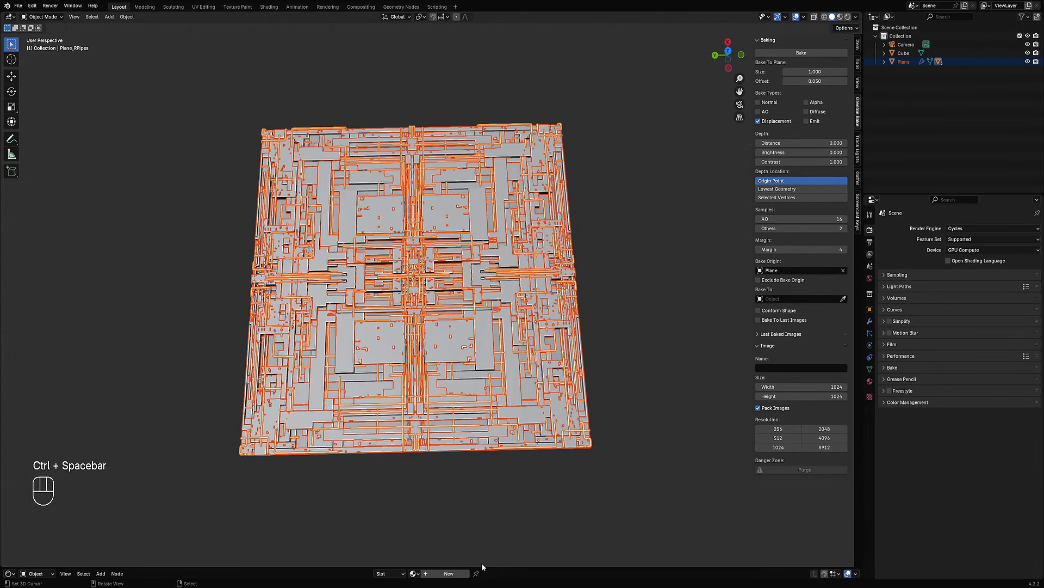
{"action": "left_click_drag", "start_coordinate": [483, 566], "coordinate": [435, 421]}
{"action": "left_click", "coordinate": [10, 427]}
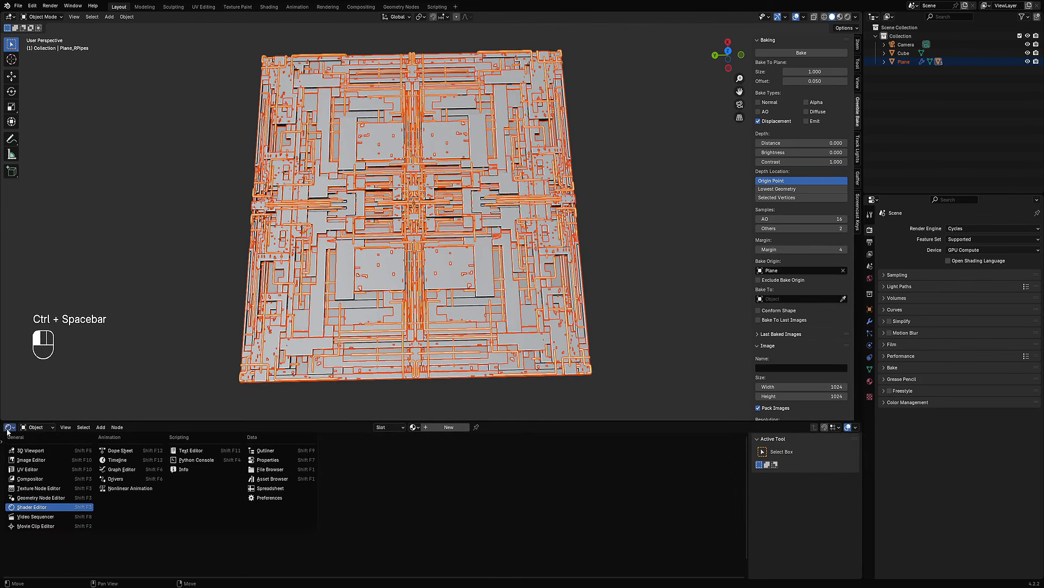
{"action": "left_click", "coordinate": [27, 451]}
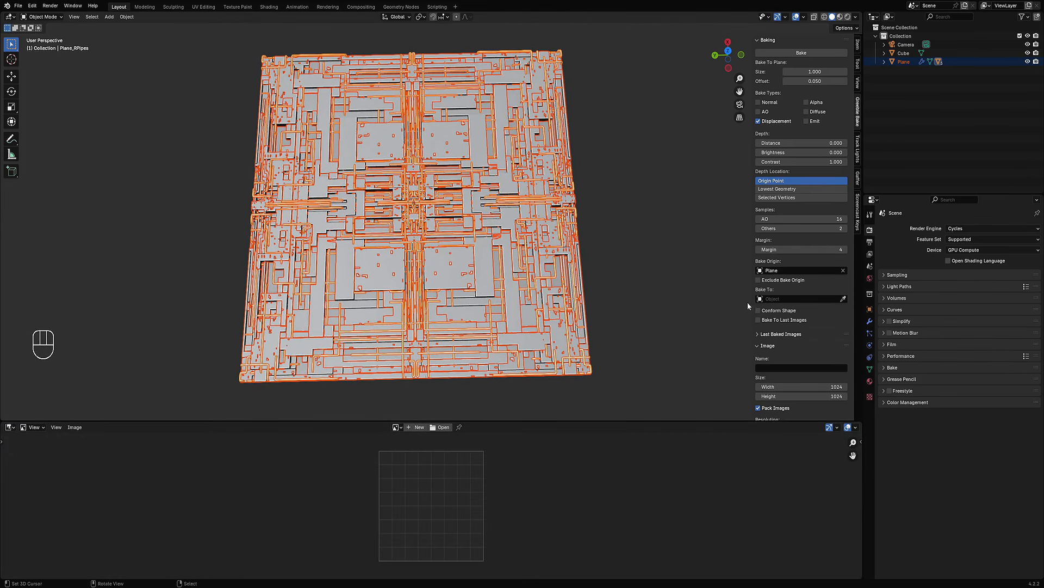
Enable Bake To Last Images in the bake settings and save the file.
{"action": "scroll", "coordinate": [785, 227], "scroll_direction": "down", "scroll_amount": 3}
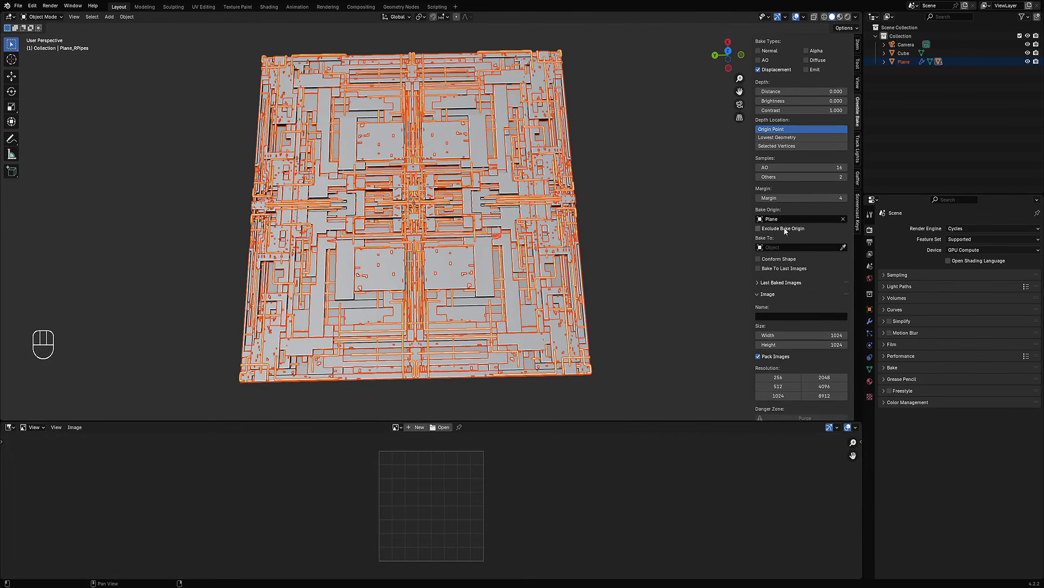
{"action": "scroll", "coordinate": [784, 231], "scroll_direction": "down", "scroll_amount": 1}
{"action": "left_click", "coordinate": [774, 263]}
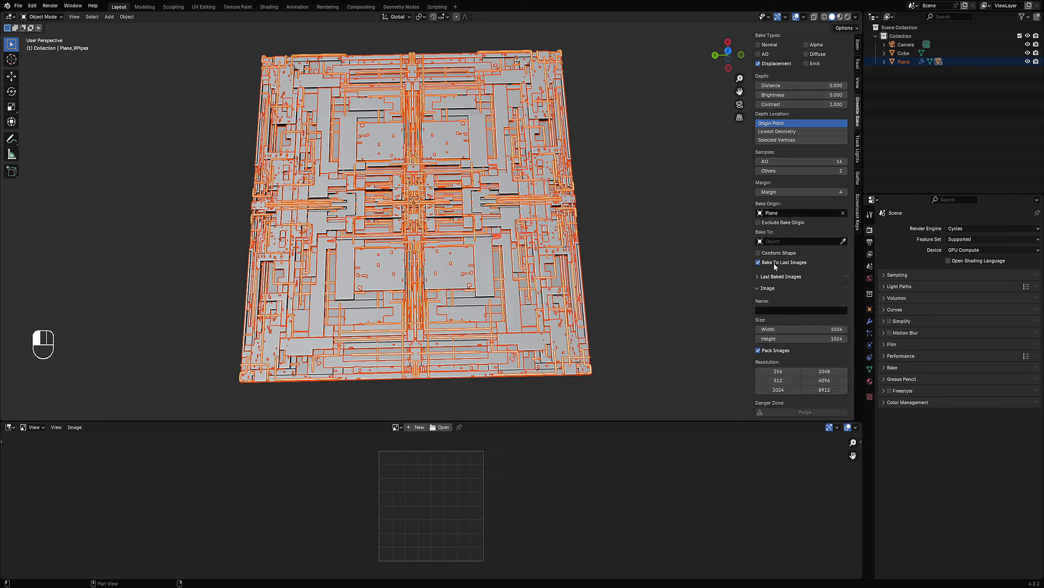
{"action": "key", "text": "ctrl+s"}
Align to the top view and bake the displacement map of the selected surface objects.
{"action": "middle_click_drag", "start_coordinate": [583, 207], "coordinate": [625, 233], "text": "shift"}
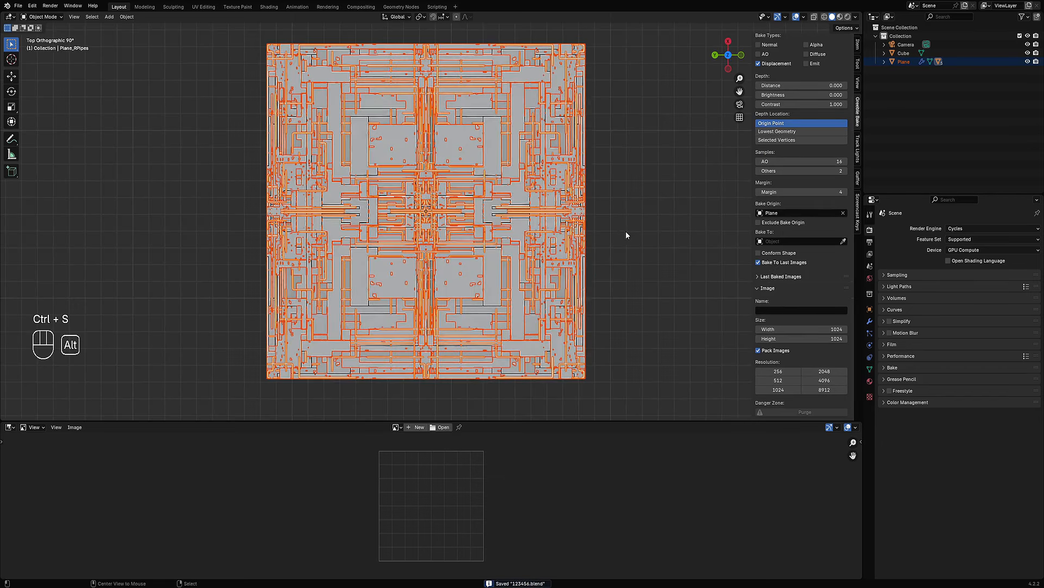
{"action": "scroll", "coordinate": [782, 105], "scroll_direction": "up", "scroll_amount": 4}
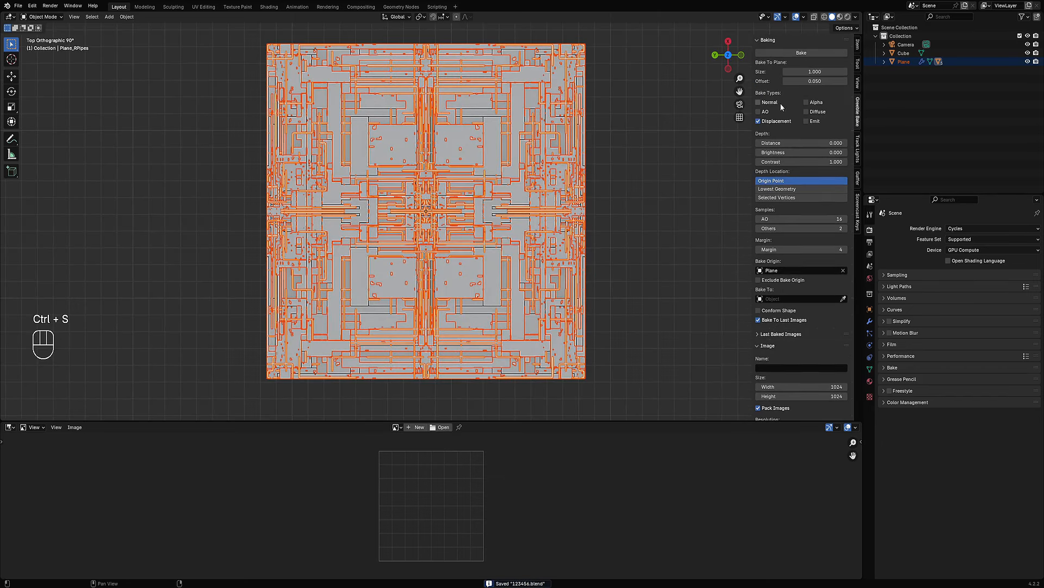
{"action": "left_click", "coordinate": [789, 49]}
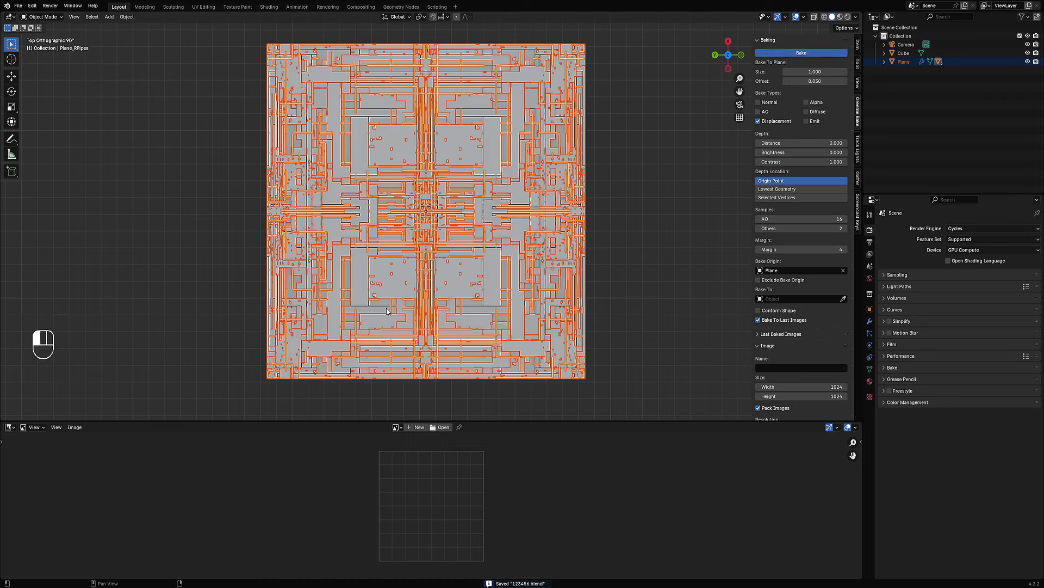
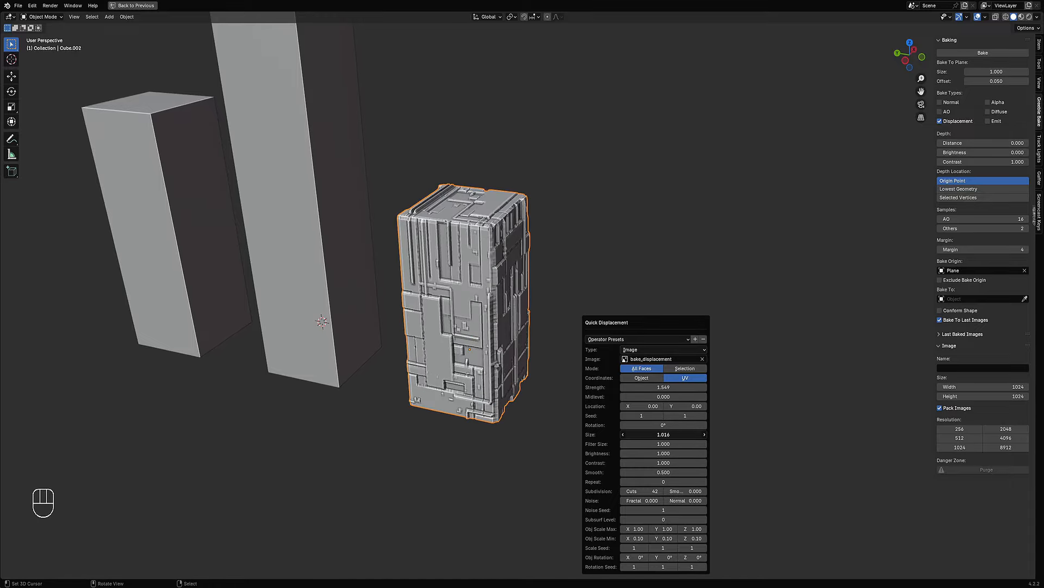
Set the Quick Displacement size to 1.000 and raise its first seed for a different pattern on the small block.
{"action": "left_click_drag", "start_coordinate": [663, 434], "coordinate": [655, 434]}
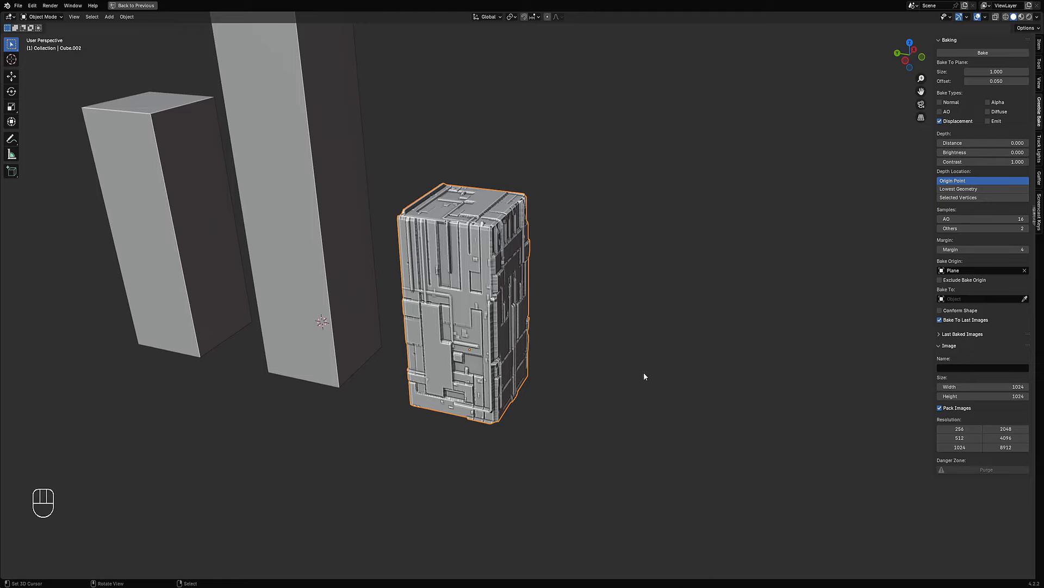
{"action": "key", "text": "F9"}
{"action": "scroll", "coordinate": [701, 425], "scroll_direction": "up", "scroll_amount": 3, "text": "ctrl"}
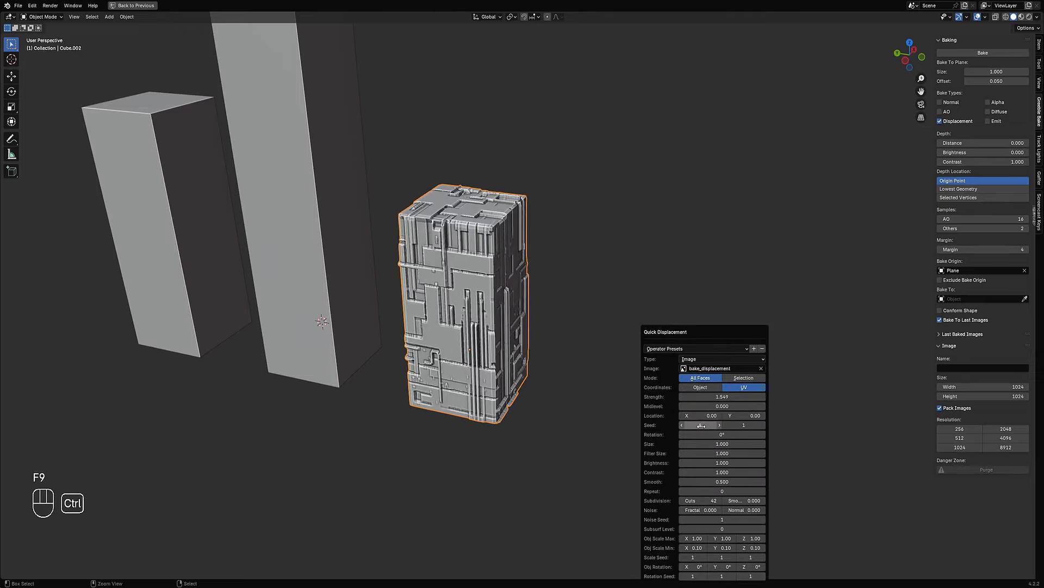
Raise the Quick Displacement seeds to 7 and 24 and the subdivision cuts to 47 on the small block.
{"action": "scroll", "coordinate": [737, 424], "scroll_direction": "up", "scroll_amount": 3, "text": "ctrl"}
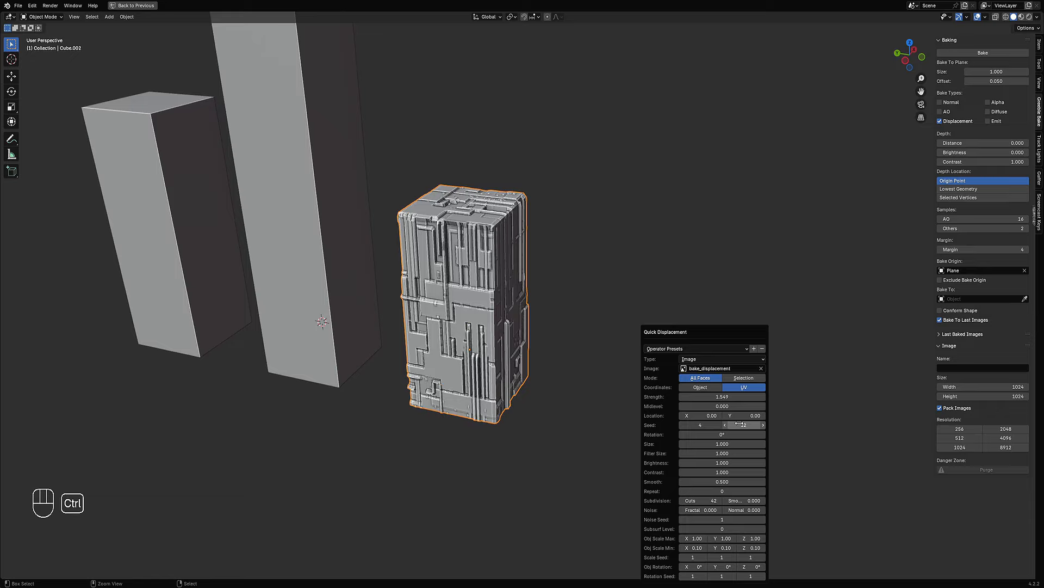
{"action": "scroll", "coordinate": [740, 425], "scroll_direction": "up", "scroll_amount": 3, "text": "ctrl"}
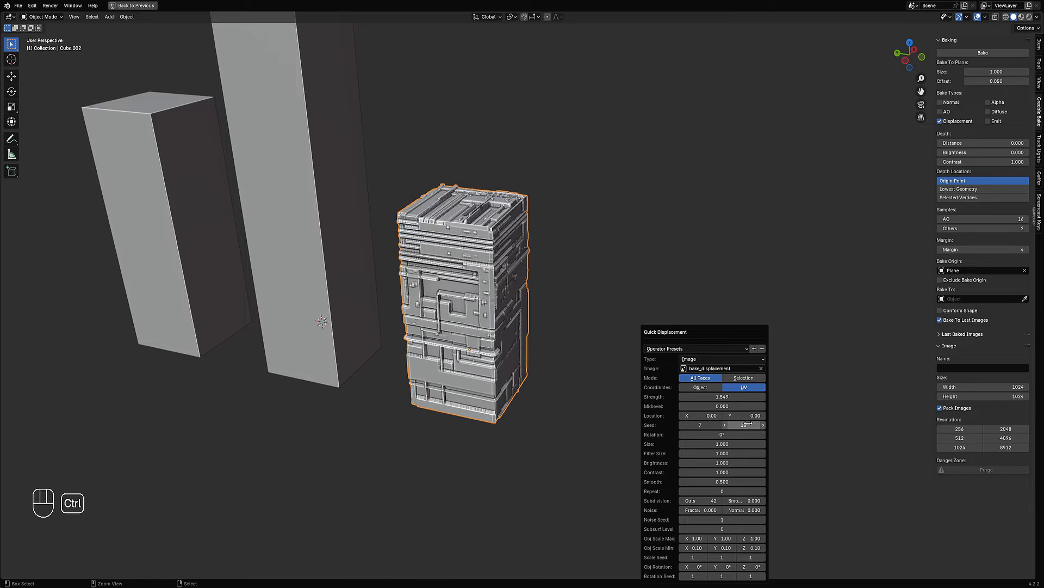
{"action": "scroll", "coordinate": [749, 424], "scroll_direction": "up", "scroll_amount": 3, "text": "ctrl"}
{"action": "scroll", "coordinate": [748, 423], "scroll_direction": "up", "scroll_amount": 2, "text": "ctrl"}
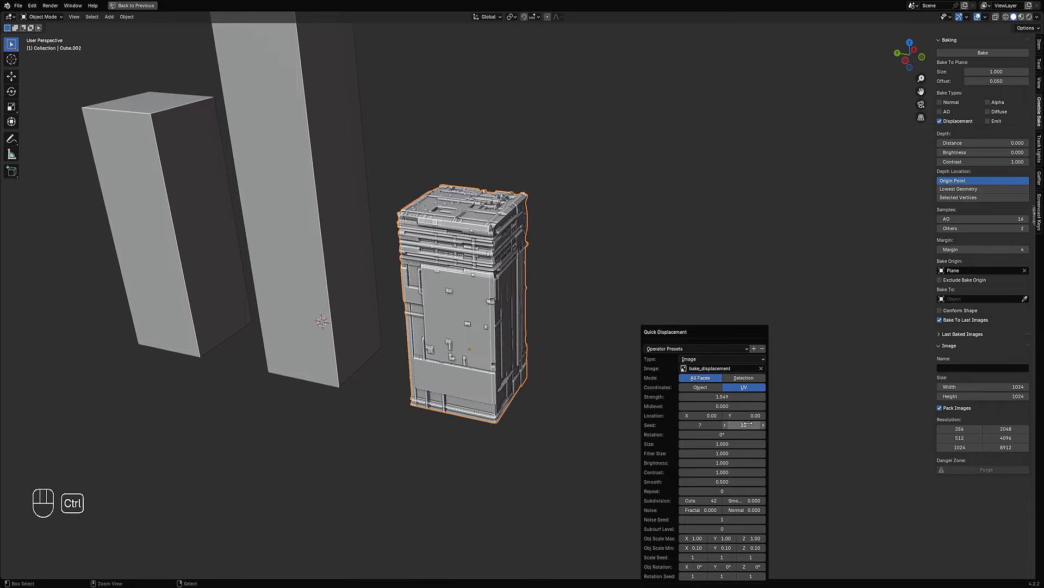
{"action": "scroll", "coordinate": [749, 423], "scroll_direction": "up", "scroll_amount": 1, "text": "ctrl"}
{"action": "scroll", "coordinate": [713, 501], "scroll_direction": "up", "scroll_amount": 2, "text": "ctrl"}
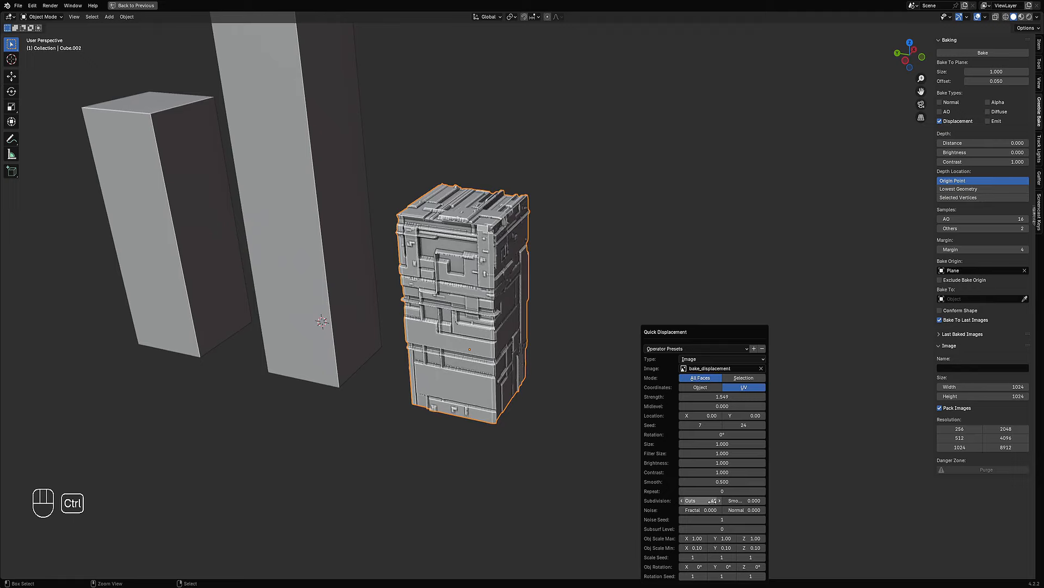
{"action": "scroll", "coordinate": [713, 500], "scroll_direction": "up", "scroll_amount": 2, "text": "ctrl"}
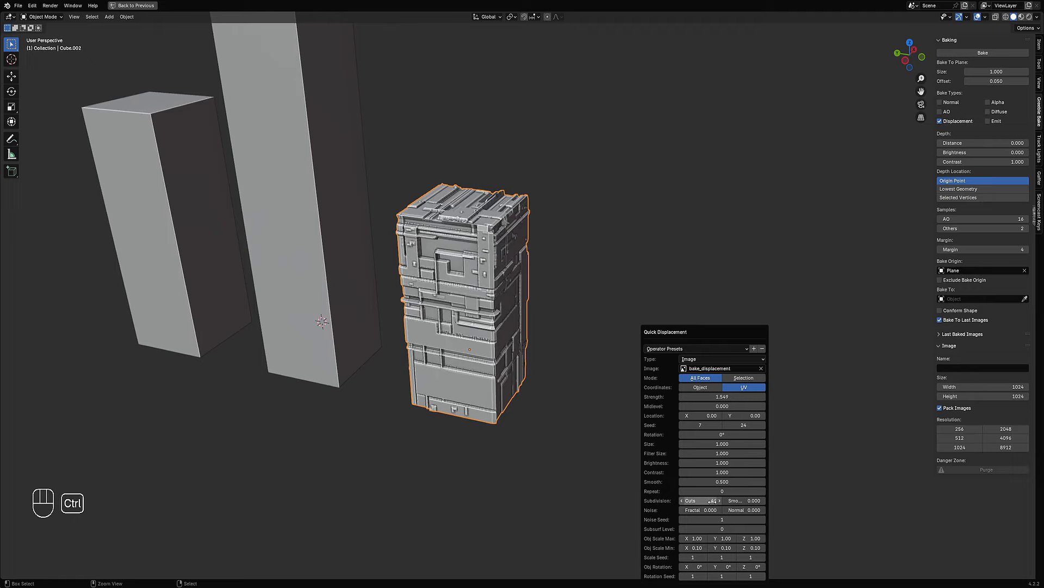
Try a displacement filter size of 4.000 and settle on a filter size of 2.000.
{"action": "left_click", "coordinate": [714, 453]}
{"action": "type", "text": "2"}
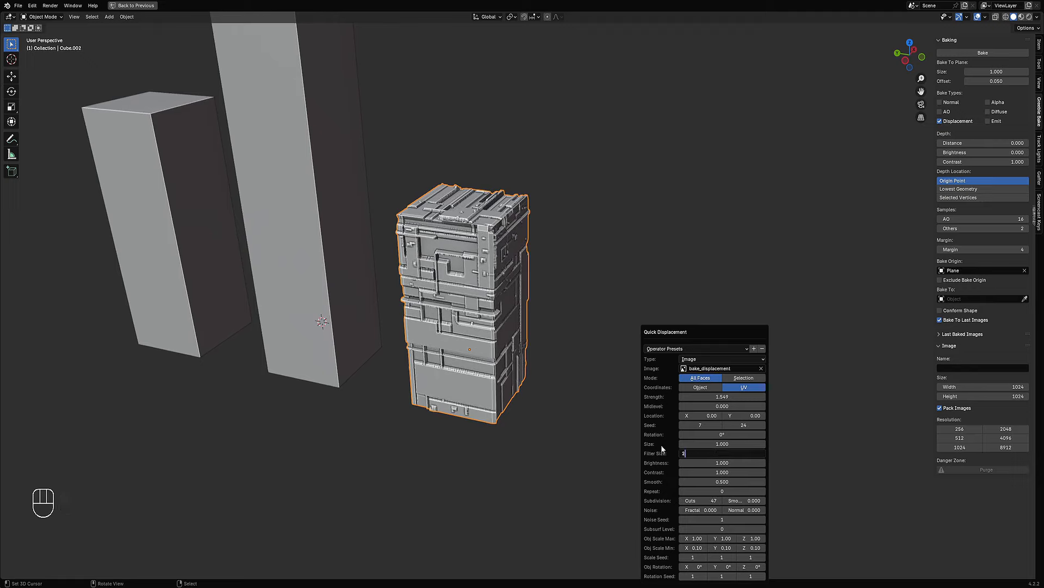
{"action": "key", "text": "Return"}
{"action": "left_click", "coordinate": [697, 451]}
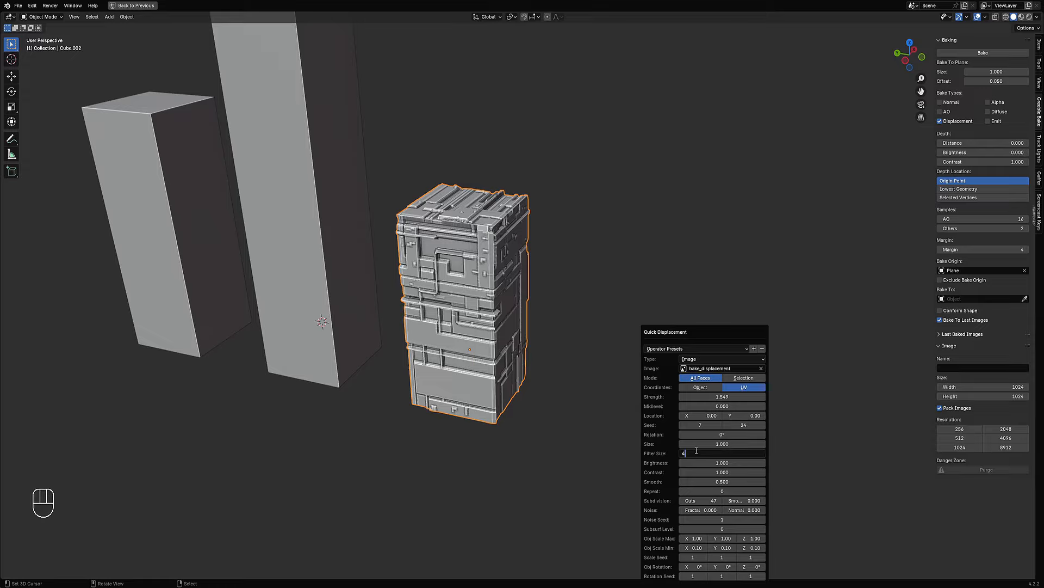
{"action": "type", "text": "4"}
{"action": "key", "text": "Return"}
{"action": "left_click", "coordinate": [710, 451]}
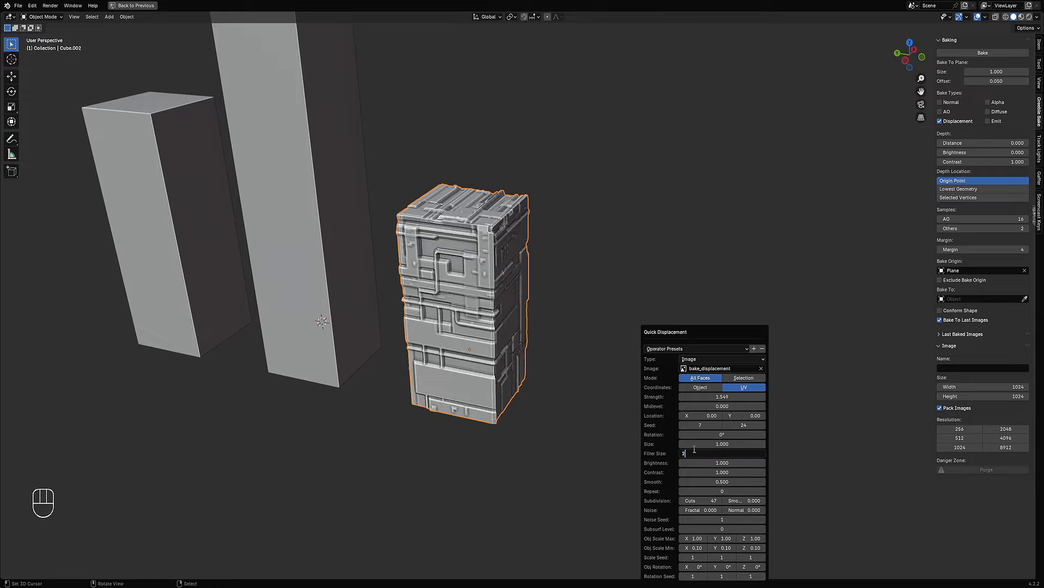
{"action": "type", "text": "2"}
{"action": "key", "text": "Return"}
Set the displacement size to 3.000 for a denser pattern on the small block.
{"action": "mouse_move", "coordinate": [569, 296]}
{"action": "middle_mouse_down"}
{"action": "mouse_move", "coordinate": [606, 254]}
{"action": "mouse_move", "coordinate": [609, 299]}
{"action": "mouse_move", "coordinate": [564, 303]}
{"action": "mouse_move", "coordinate": [586, 293]}
{"action": "middle_mouse_up"}
{"action": "key", "text": "F9"}
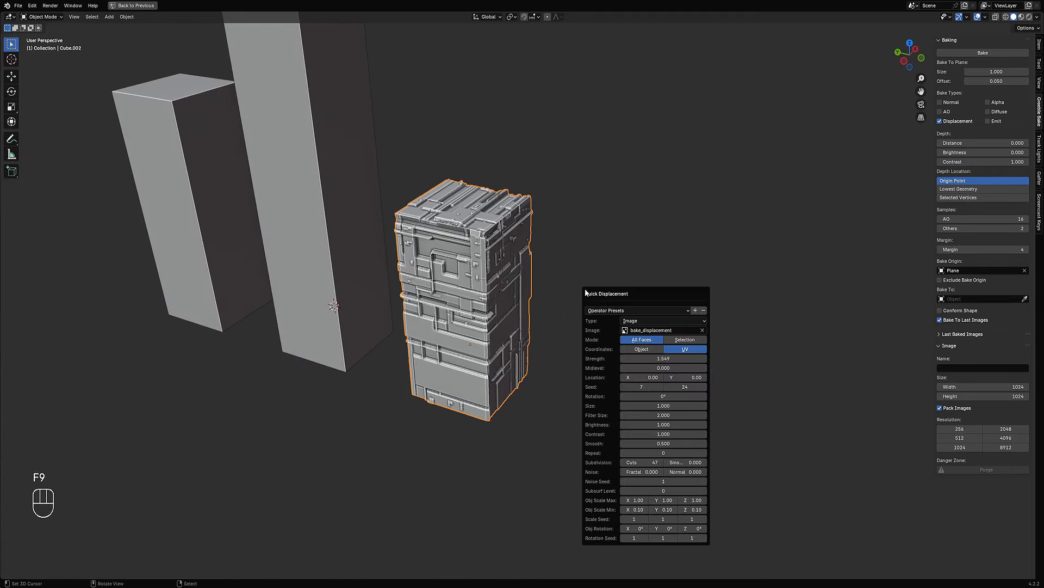
{"action": "left_click_drag", "start_coordinate": [663, 406], "coordinate": [693, 406]}
{"action": "left_click", "coordinate": [661, 405]}
{"action": "type", "text": "3"}
{"action": "key", "text": "Return"}
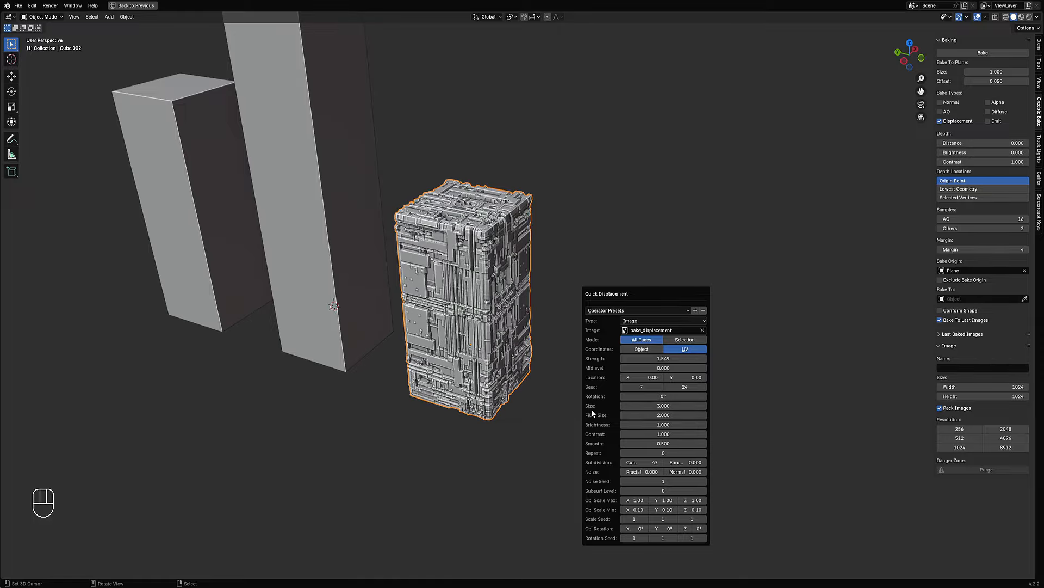
Examine the displaced small block's sides and corners from several angles and distances.
{"action": "middle_click_drag", "start_coordinate": [436, 439], "coordinate": [469, 422]}
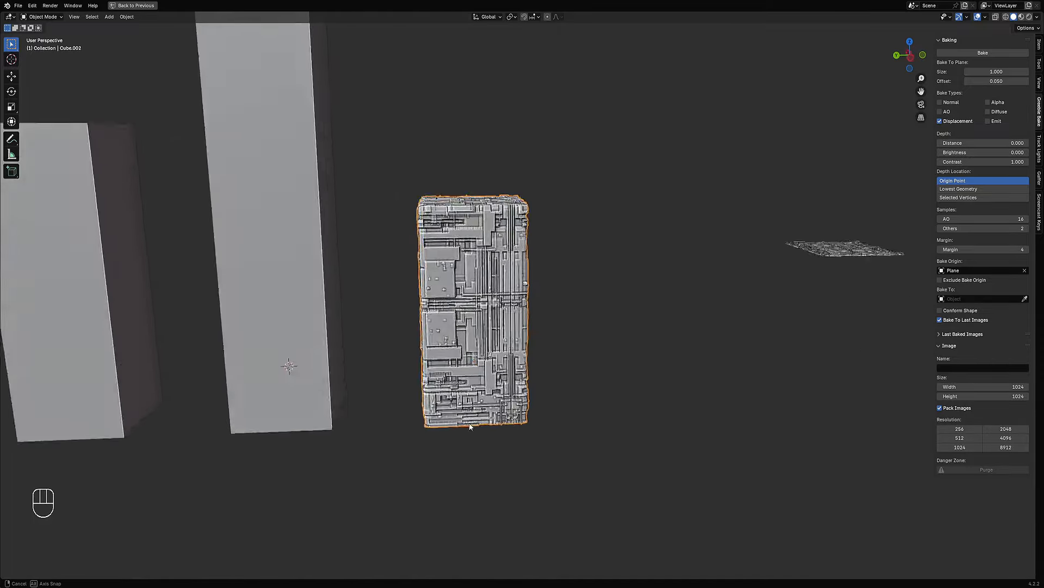
{"action": "scroll", "coordinate": [569, 400], "scroll_direction": "down", "scroll_amount": 3}
{"action": "middle_click_drag", "start_coordinate": [570, 400], "coordinate": [573, 379]}
{"action": "scroll", "coordinate": [573, 379], "scroll_direction": "up", "scroll_amount": 3}
{"action": "key", "text": "F9"}
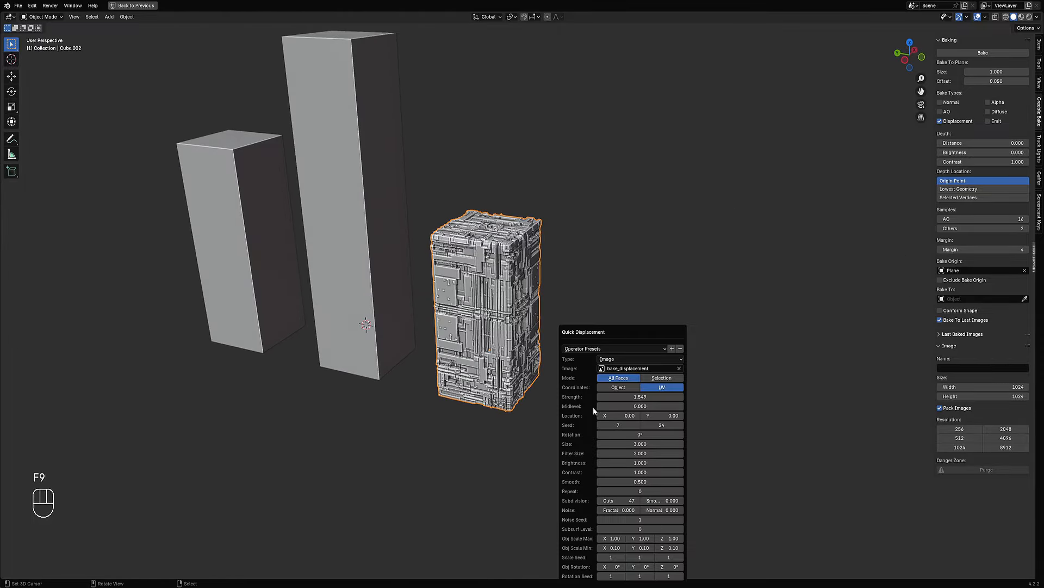
{"action": "scroll", "coordinate": [537, 202], "scroll_direction": "up", "scroll_amount": 2}
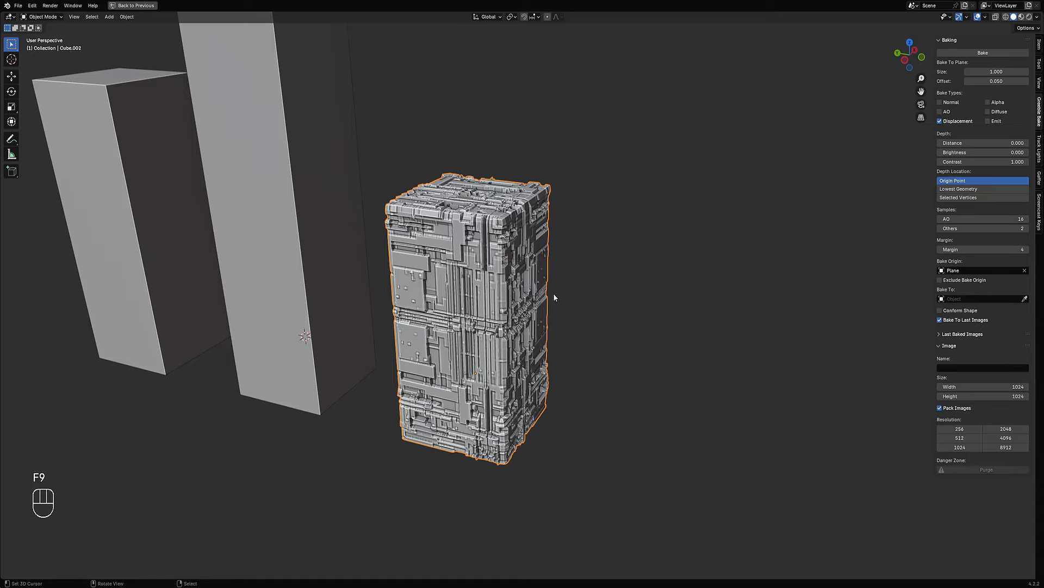
{"action": "middle_click_drag", "start_coordinate": [494, 307], "coordinate": [467, 286]}
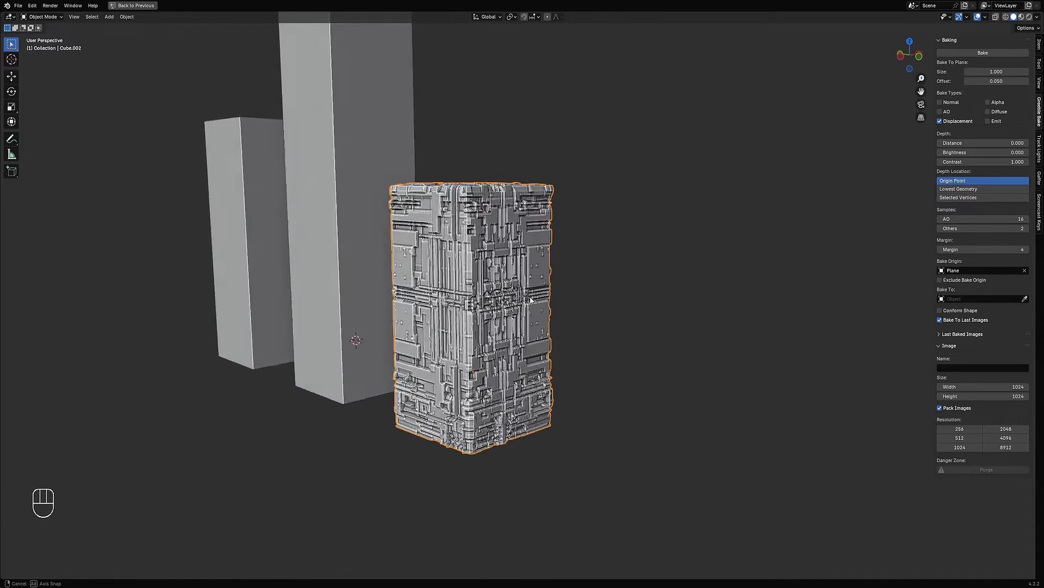
{"action": "scroll", "coordinate": [576, 289], "scroll_direction": "up", "scroll_amount": 1}
Raise the displacement's subdivision cuts to 61 to refine the small block's detail.
{"action": "key", "text": "F9"}
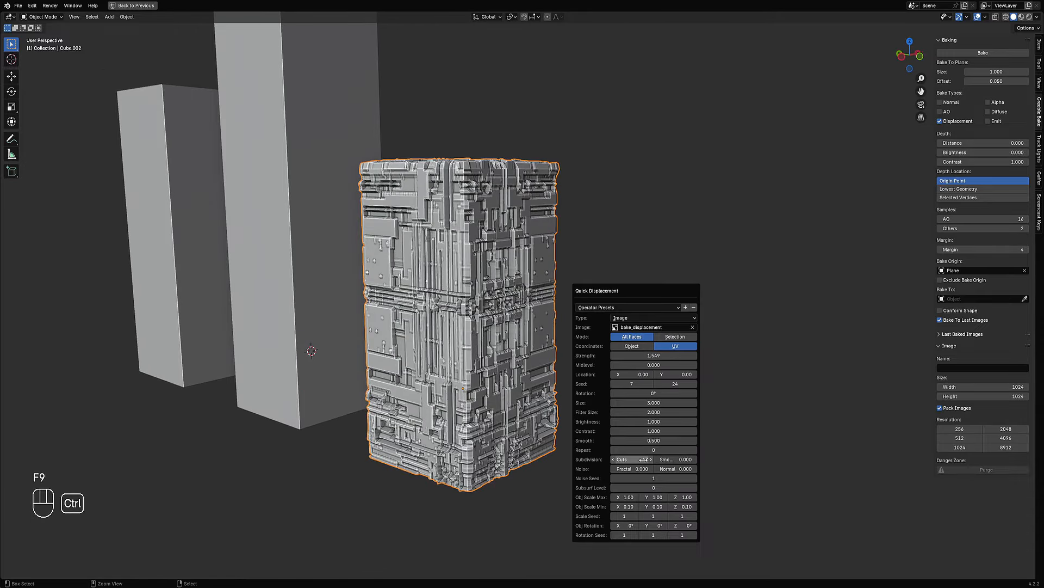
{"action": "scroll", "coordinate": [644, 460], "scroll_direction": "up", "scroll_amount": 1, "text": "ctrl"}
{"action": "scroll", "coordinate": [644, 459], "scroll_direction": "up", "scroll_amount": 4, "text": "ctrl"}
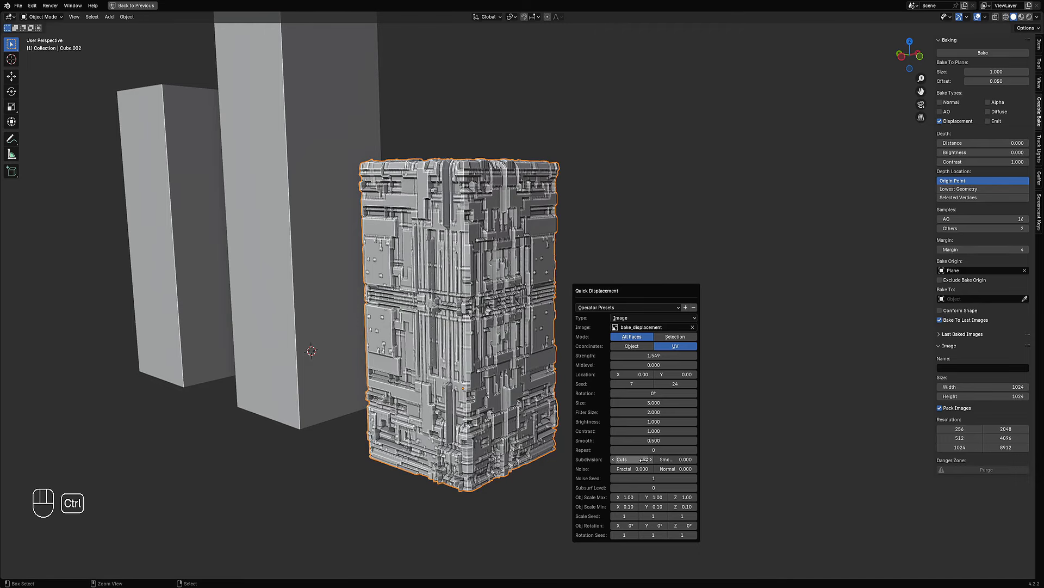
{"action": "scroll", "coordinate": [644, 460], "scroll_direction": "up", "scroll_amount": 4, "text": "ctrl"}
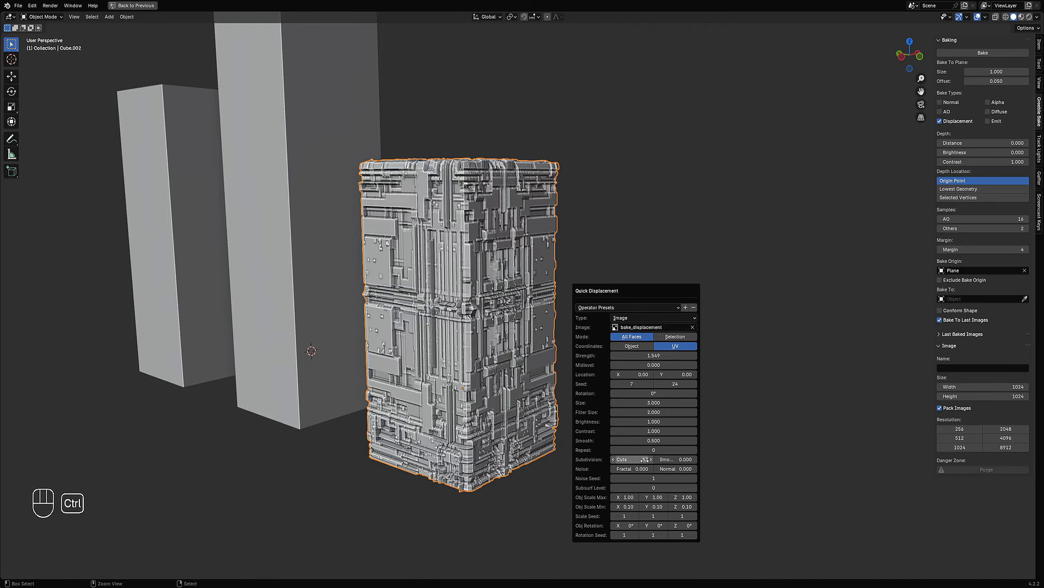
{"action": "scroll", "coordinate": [644, 460], "scroll_direction": "up", "scroll_amount": 4, "text": "ctrl"}
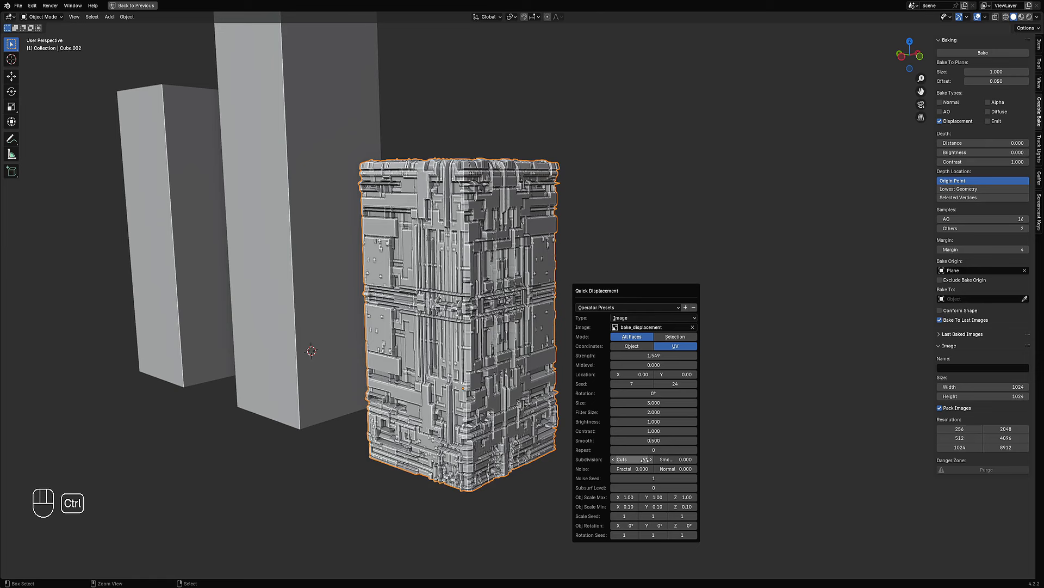
{"action": "scroll", "coordinate": [644, 460], "scroll_direction": "up", "scroll_amount": 1, "text": "ctrl"}
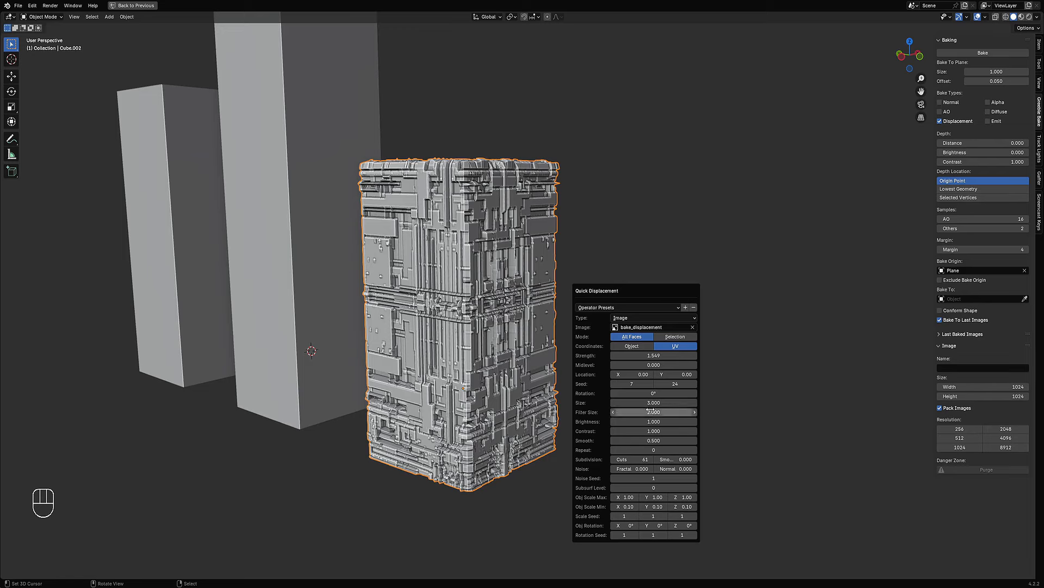
Set the displacement size to 2.000 and raise the subdivision cuts to 70.
{"action": "left_click", "coordinate": [615, 402]}
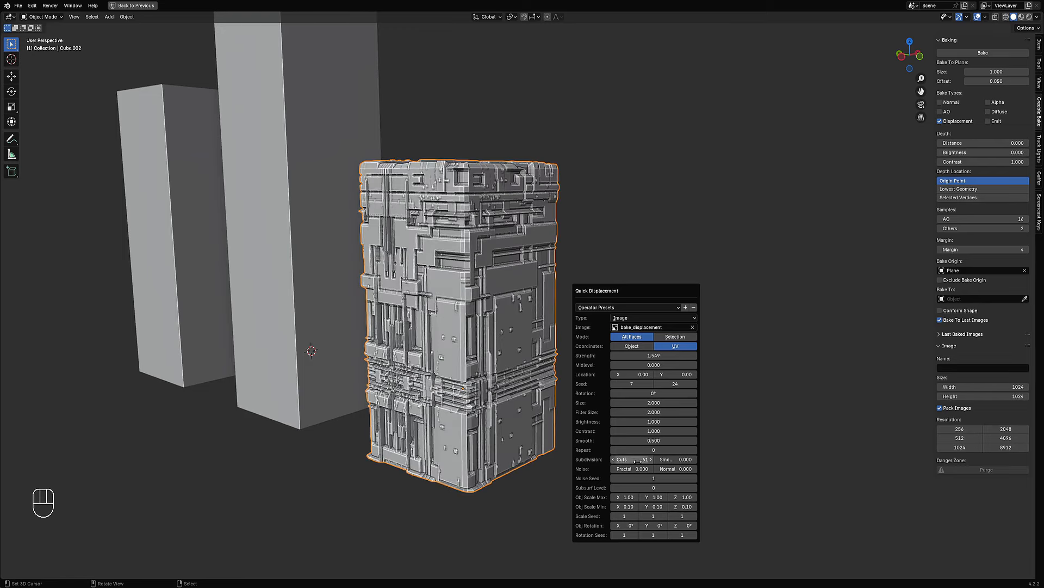
{"action": "scroll", "coordinate": [637, 460], "scroll_direction": "up", "scroll_amount": 1, "text": "ctrl"}
{"action": "scroll", "coordinate": [638, 461], "scroll_direction": "up", "scroll_amount": 4, "text": "ctrl"}
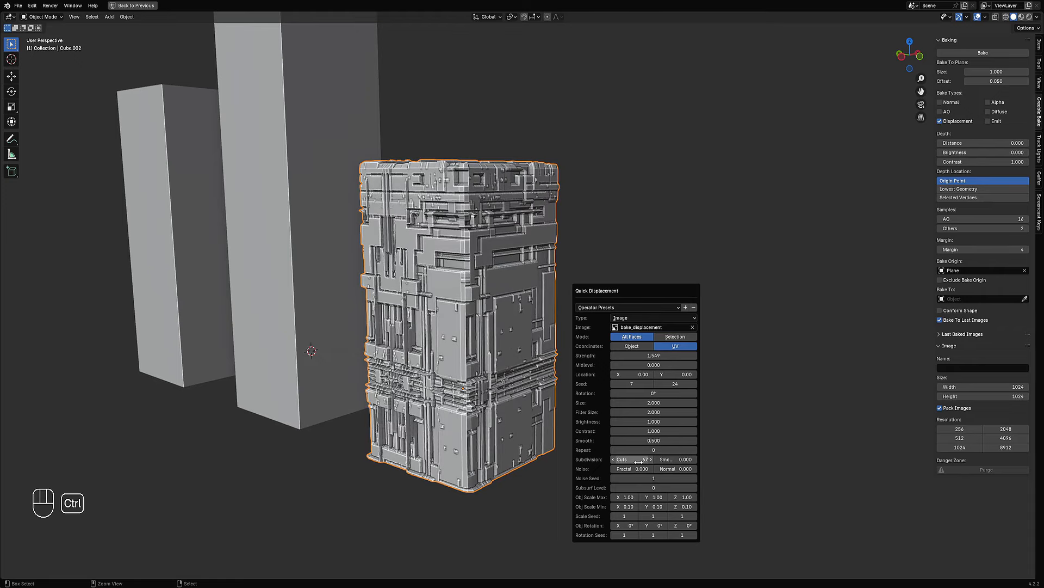
{"action": "key", "text": "shift+z"}
{"action": "key", "text": "shift+z"}
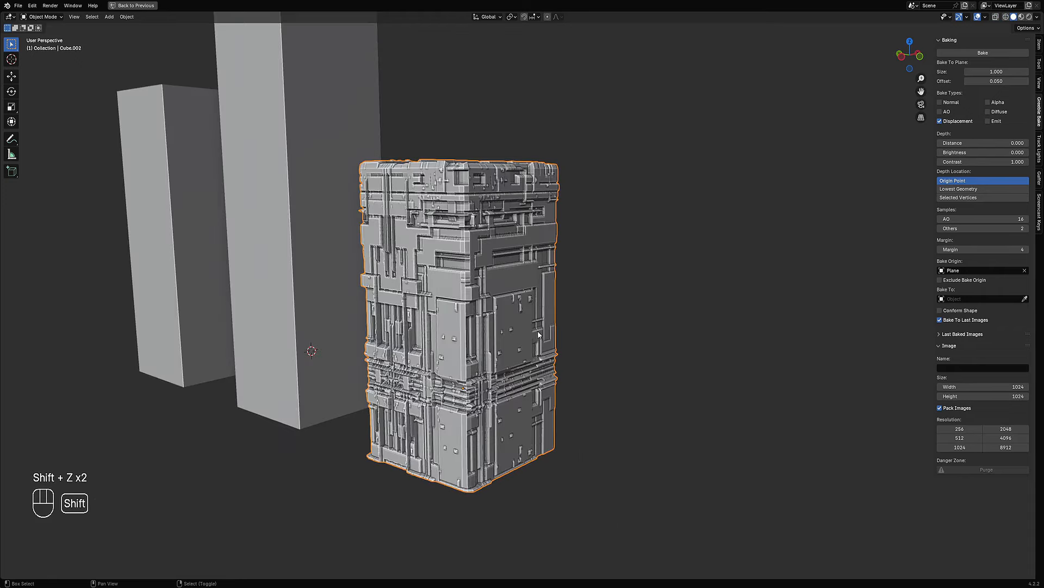
{"action": "middle_click_drag", "start_coordinate": [538, 331], "coordinate": [596, 315], "text": "shift"}
{"action": "scroll", "coordinate": [573, 327], "scroll_direction": "up", "scroll_amount": 4}
{"action": "scroll", "coordinate": [572, 331], "scroll_direction": "down", "scroll_amount": 6}
{"action": "key", "text": "F9"}
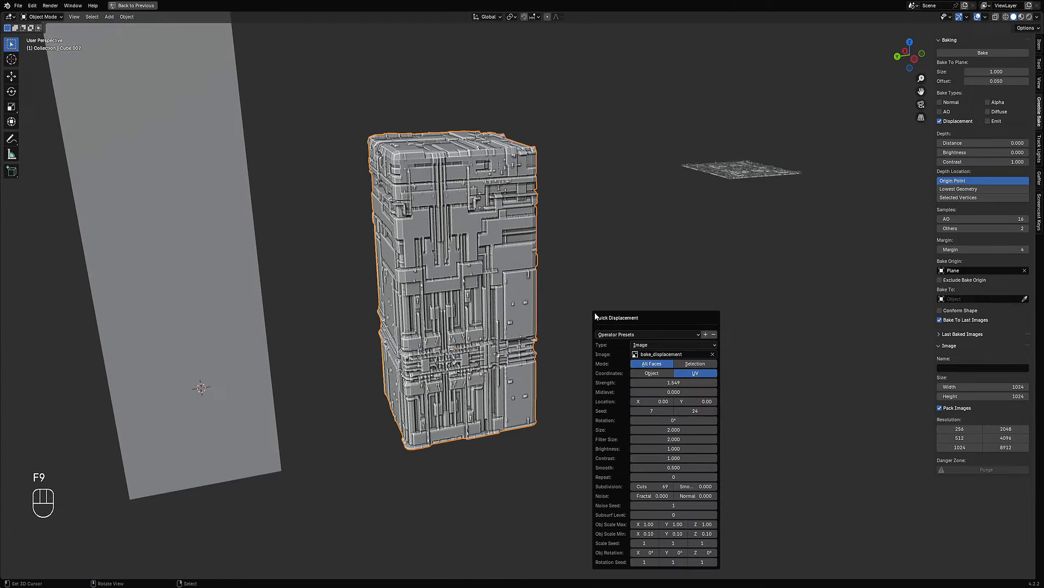
{"action": "scroll", "coordinate": [653, 486], "scroll_direction": "up", "scroll_amount": 1, "text": "ctrl"}
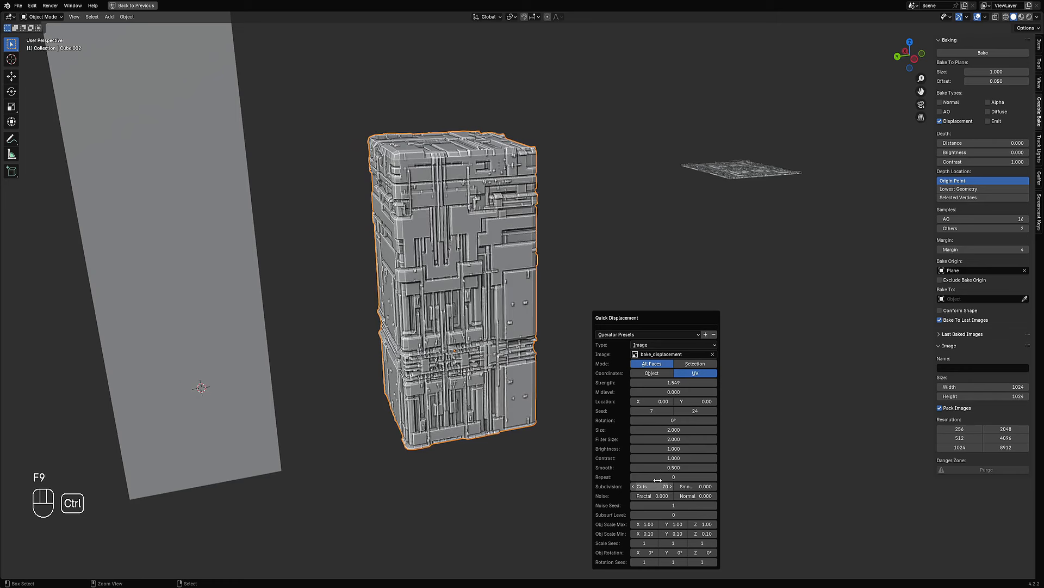
Try a displacement smooth value of 0 and restore it to 0.500.
{"action": "left_click", "coordinate": [674, 467]}
{"action": "type", "text": "0"}
{"action": "key", "text": "Return"}
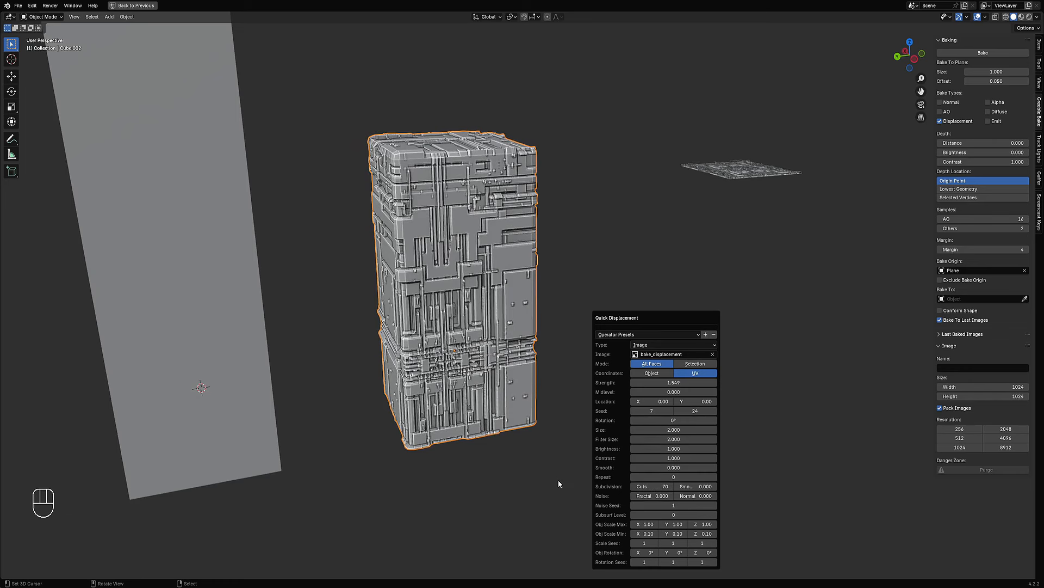
{"action": "left_click", "coordinate": [680, 468]}
{"action": "type", "text": ".5"}
{"action": "key", "text": "Return"}
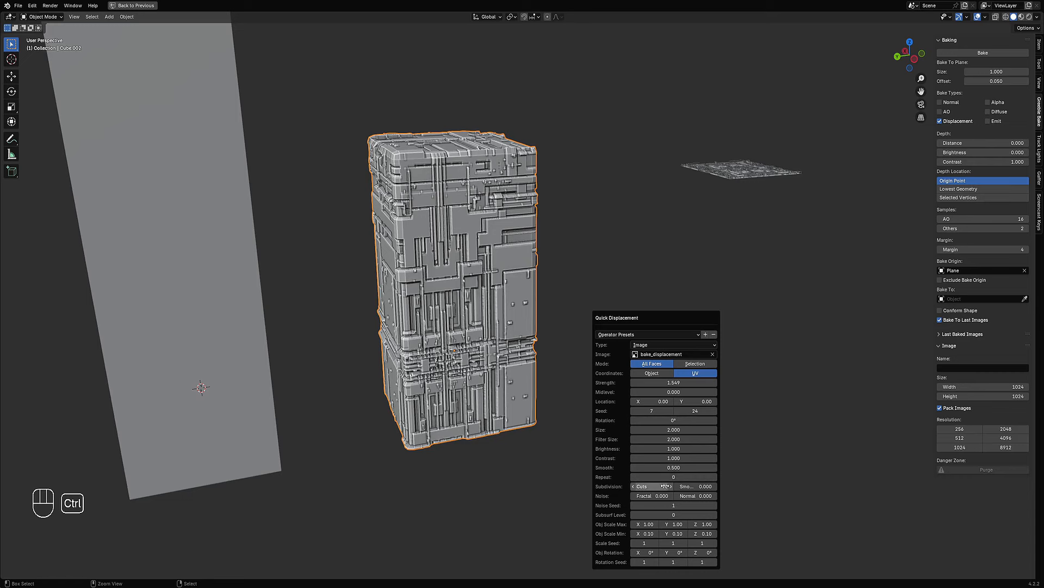
Set the displacement's subdivision cuts to 100 on the small block.
{"action": "scroll", "coordinate": [665, 486], "scroll_direction": "up", "scroll_amount": 3, "text": "ctrl"}
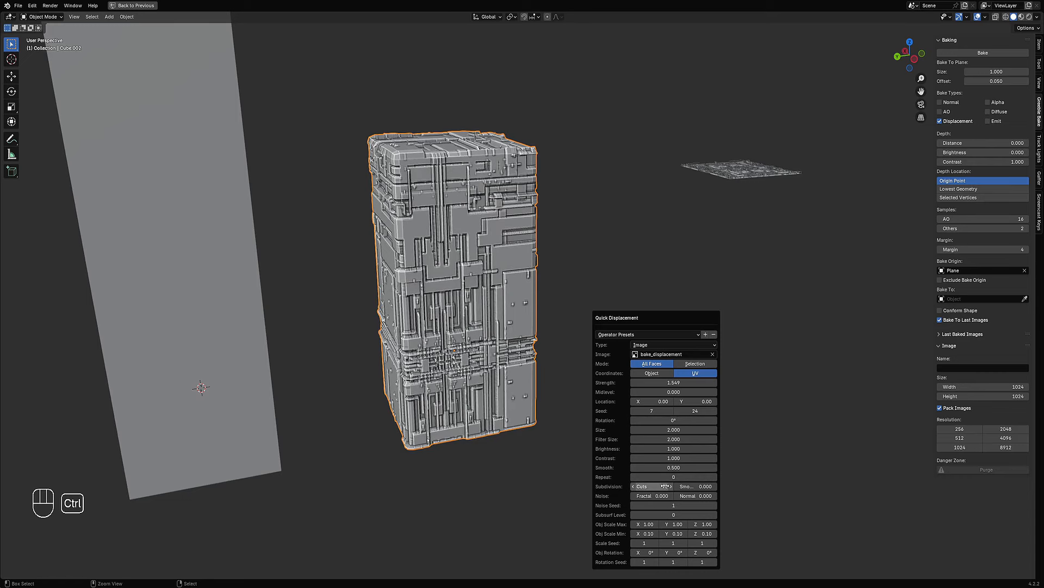
{"action": "scroll", "coordinate": [665, 487], "scroll_direction": "up", "scroll_amount": 5, "text": "ctrl"}
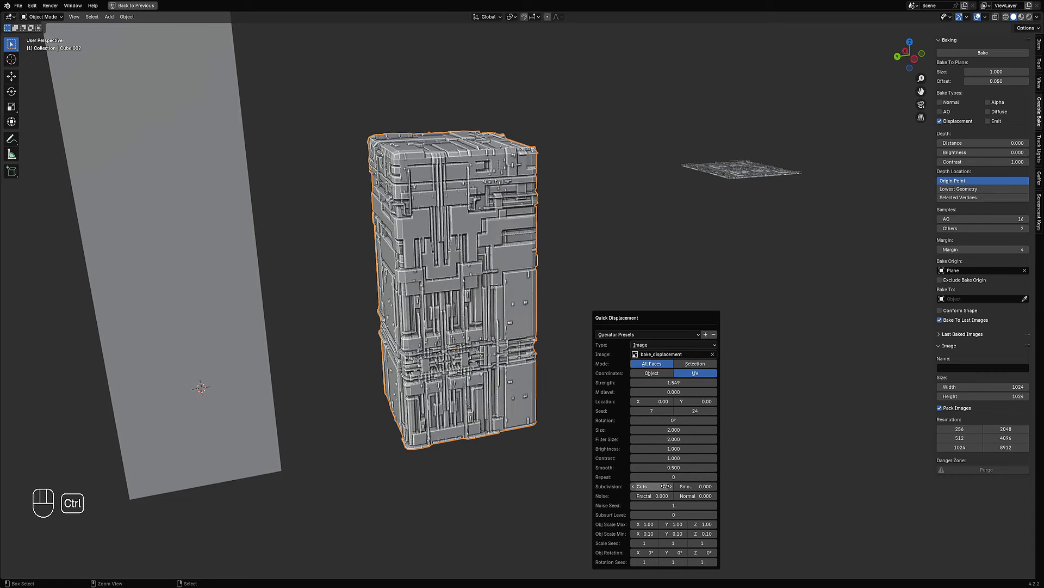
{"action": "left_click", "coordinate": [667, 487]}
{"action": "type", "text": "100"}
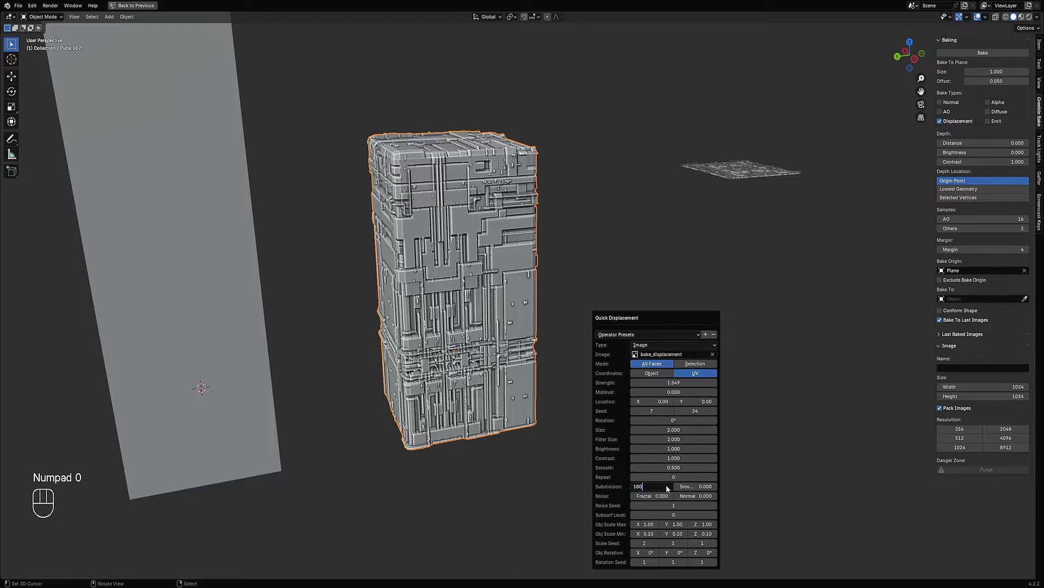
{"action": "key", "text": "Return"}
Raise the displacement seeds to 10 and 26 for another pattern on the small block.
{"action": "middle_click_drag", "start_coordinate": [572, 336], "coordinate": [472, 327]}
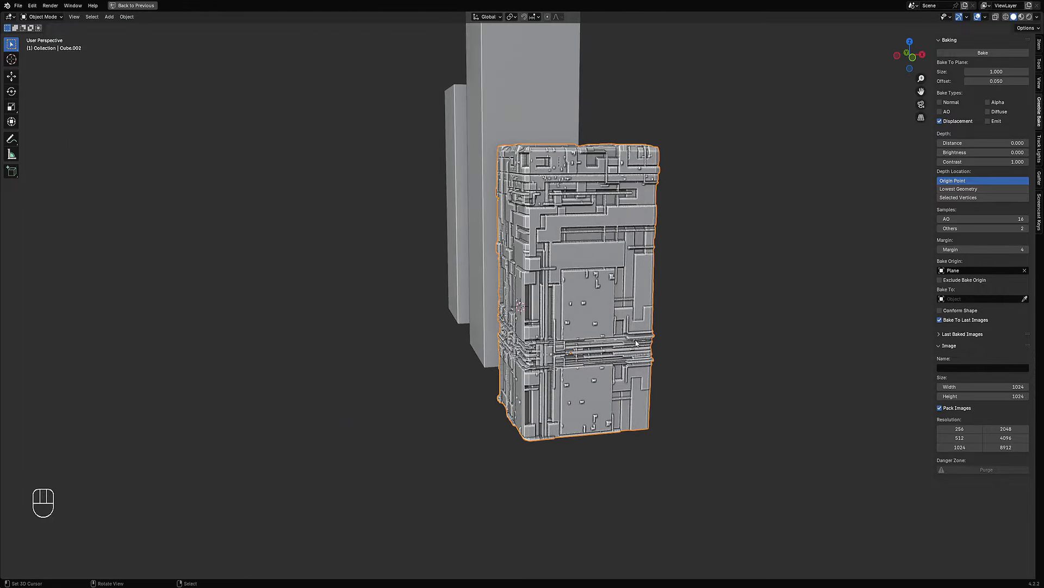
{"action": "middle_click_drag", "start_coordinate": [636, 342], "coordinate": [633, 281]}
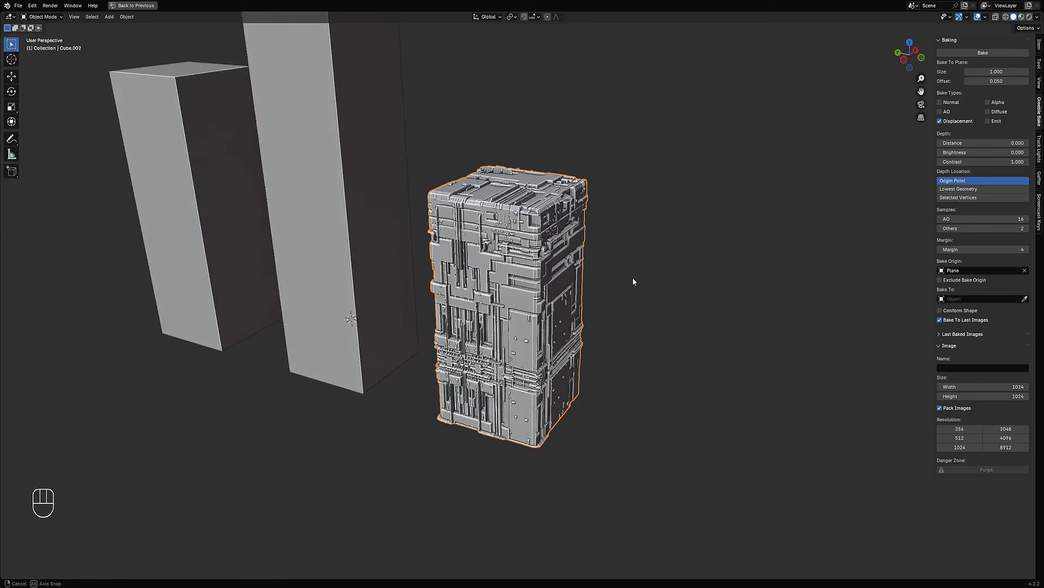
{"action": "key", "text": "F9"}
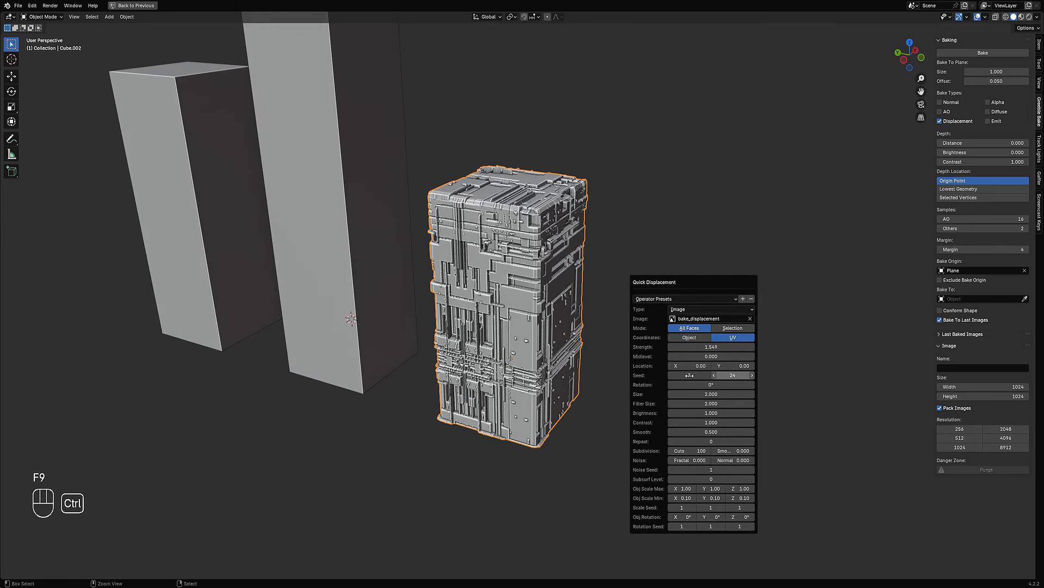
{"action": "scroll", "coordinate": [689, 374], "scroll_direction": "up", "scroll_amount": 1, "text": "ctrl"}
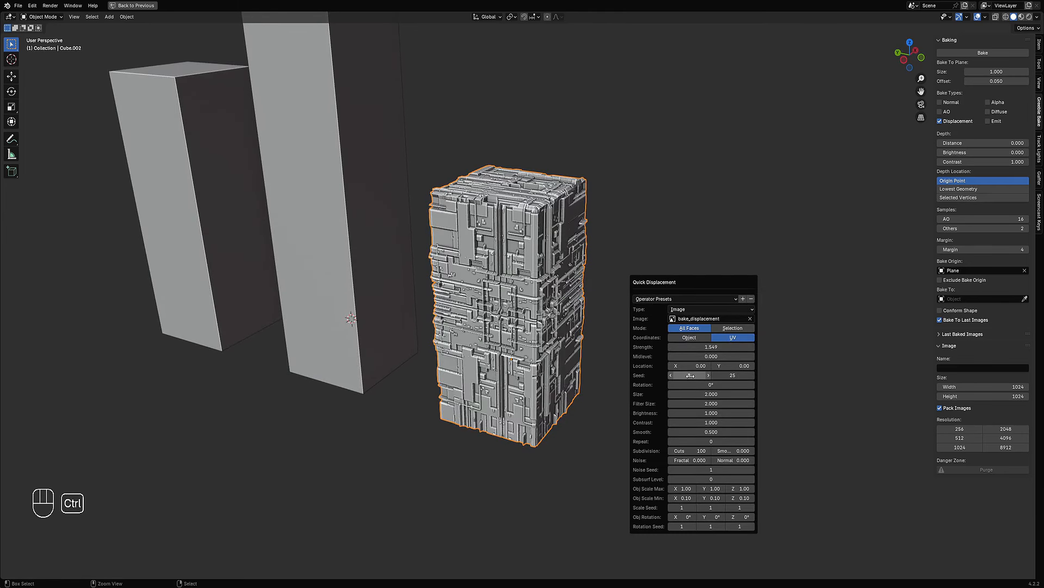
{"action": "scroll", "coordinate": [690, 375], "scroll_direction": "up", "scroll_amount": 1, "text": "ctrl"}
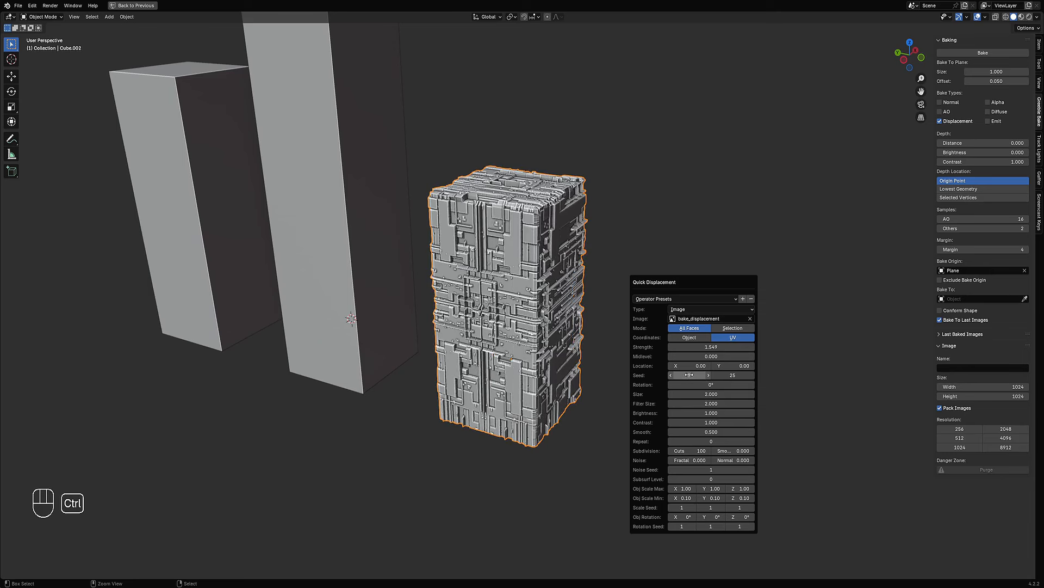
{"action": "scroll", "coordinate": [692, 375], "scroll_direction": "up", "scroll_amount": 1, "text": "ctrl"}
{"action": "scroll", "coordinate": [723, 375], "scroll_direction": "up", "scroll_amount": 2, "text": "ctrl"}
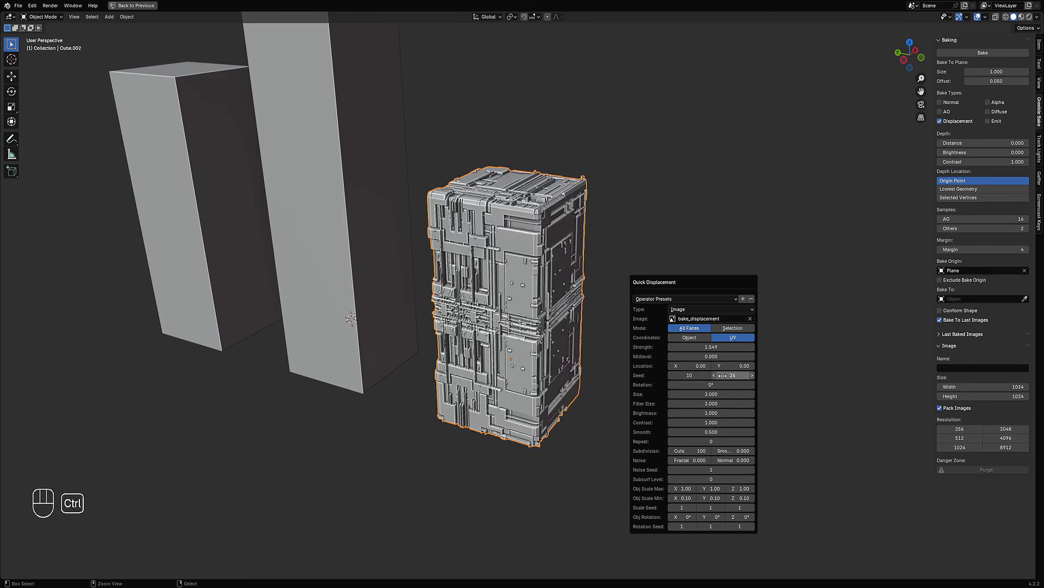
Raise the second displacement seed to 28 on the small block and inspect the new surface pattern.
{"action": "scroll", "coordinate": [722, 375], "scroll_direction": "up", "scroll_amount": 1, "text": "ctrl"}
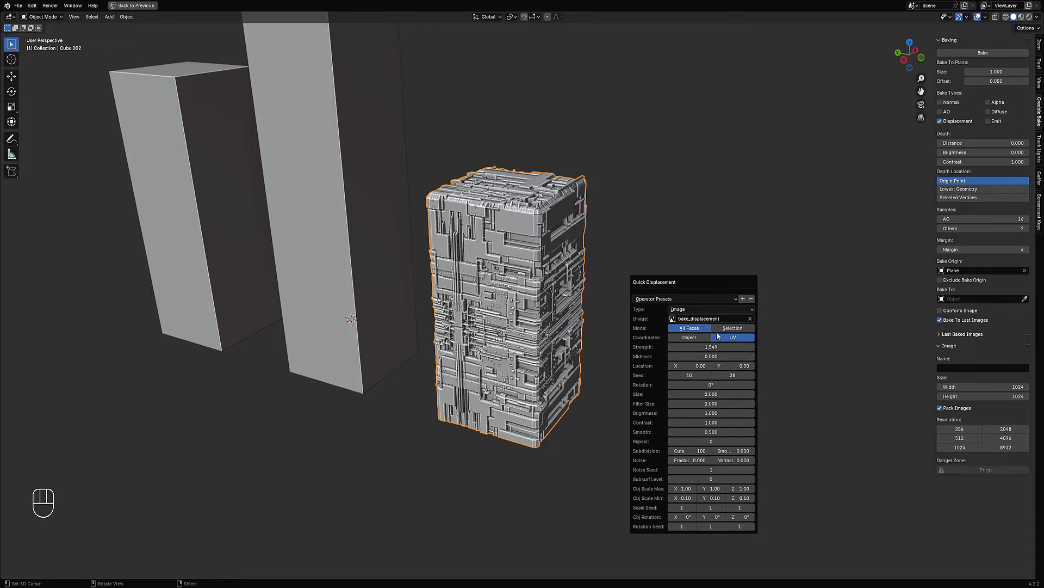
{"action": "middle_click_drag", "start_coordinate": [392, 392], "coordinate": [579, 367]}
{"action": "scroll", "coordinate": [520, 280], "scroll_direction": "up", "scroll_amount": 2}
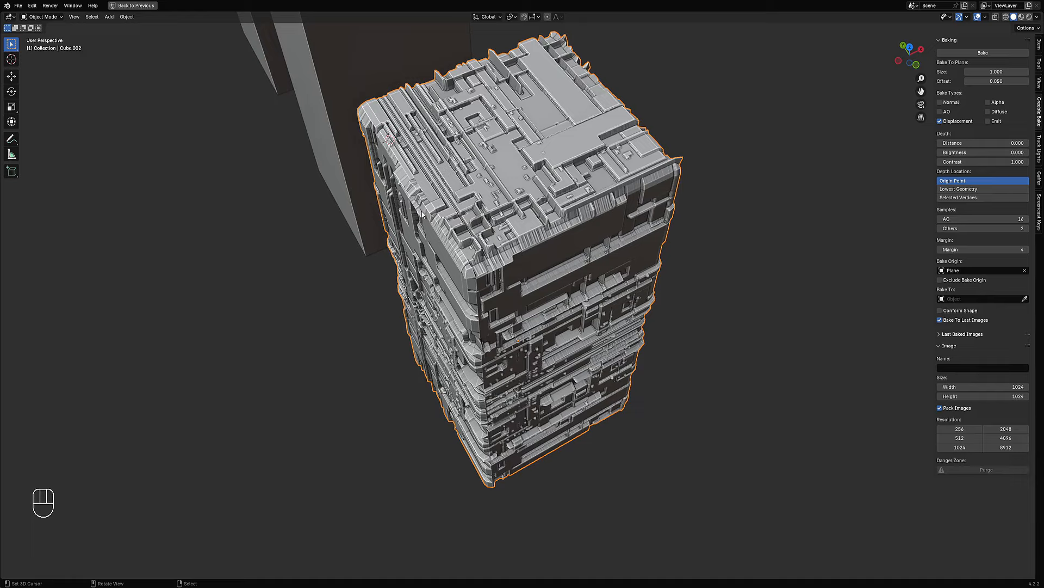
{"action": "scroll", "coordinate": [591, 298], "scroll_direction": "down", "scroll_amount": 5}
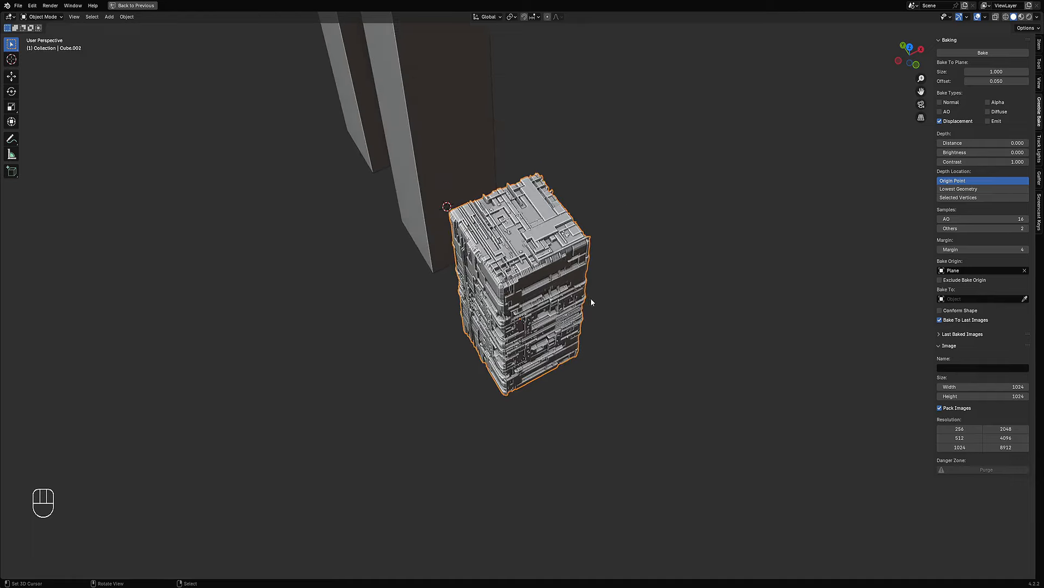
{"action": "middle_click_drag", "start_coordinate": [591, 298], "coordinate": [441, 219]}
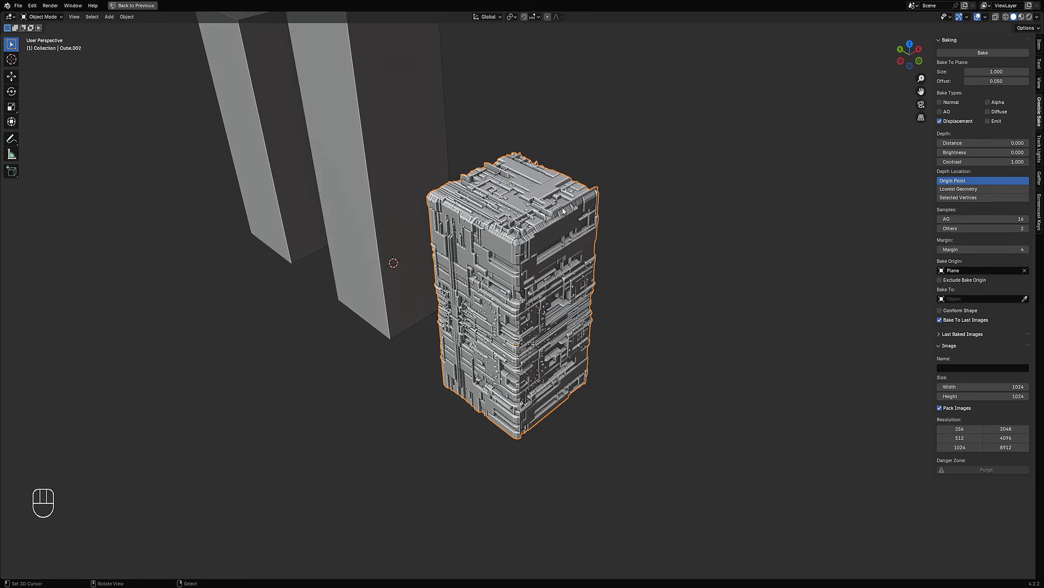
{"action": "middle_click_drag", "start_coordinate": [563, 211], "coordinate": [639, 256]}
{"action": "scroll", "coordinate": [631, 250], "scroll_direction": "up", "scroll_amount": 2}
Try a displacement rotation of 10° on the small block and reset it to 0°.
{"action": "key", "text": "F9"}
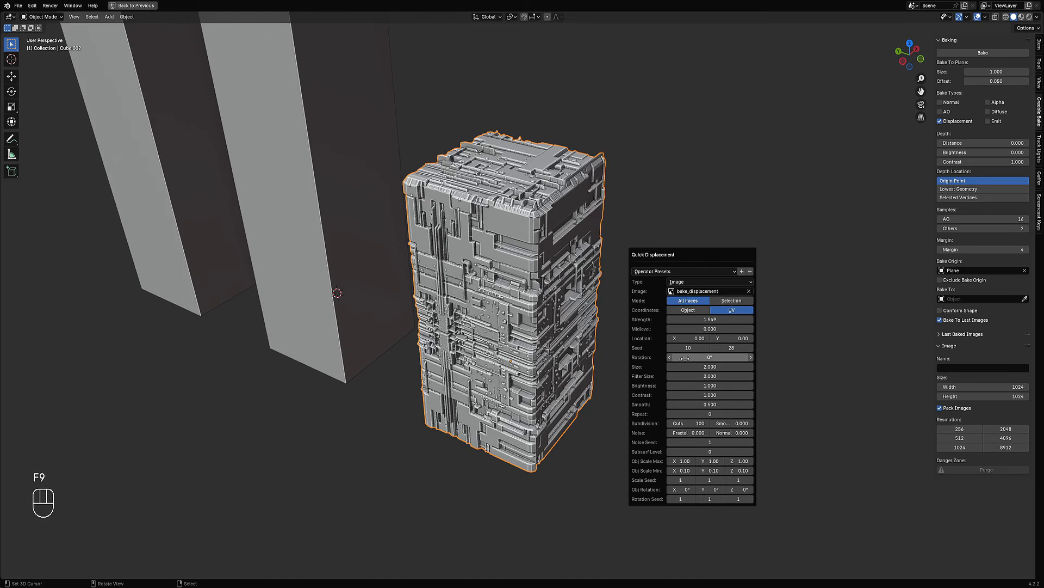
{"action": "left_click_drag", "start_coordinate": [688, 359], "coordinate": [725, 359]}
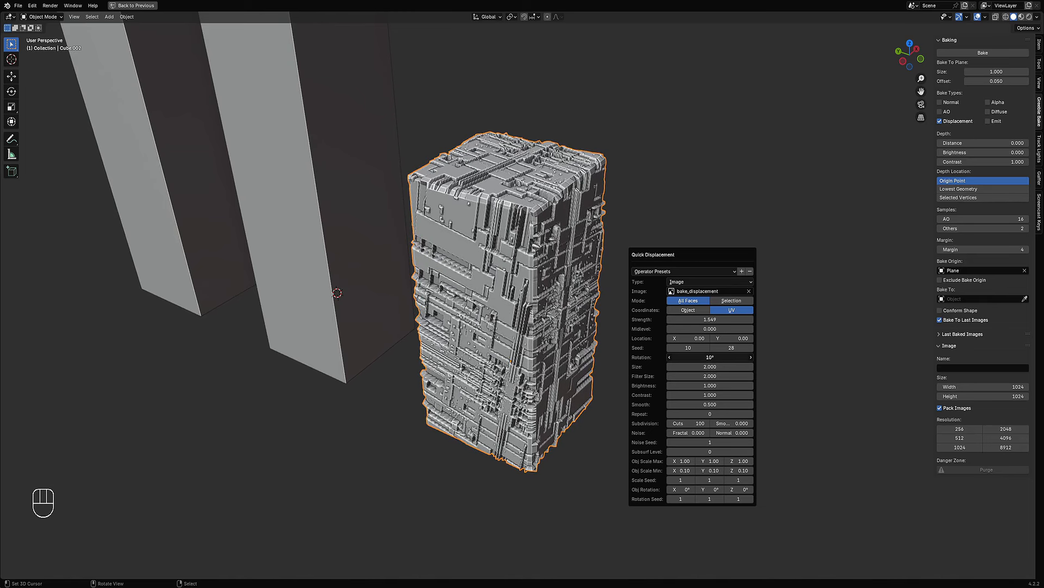
{"action": "key", "text": "BackSpace"}
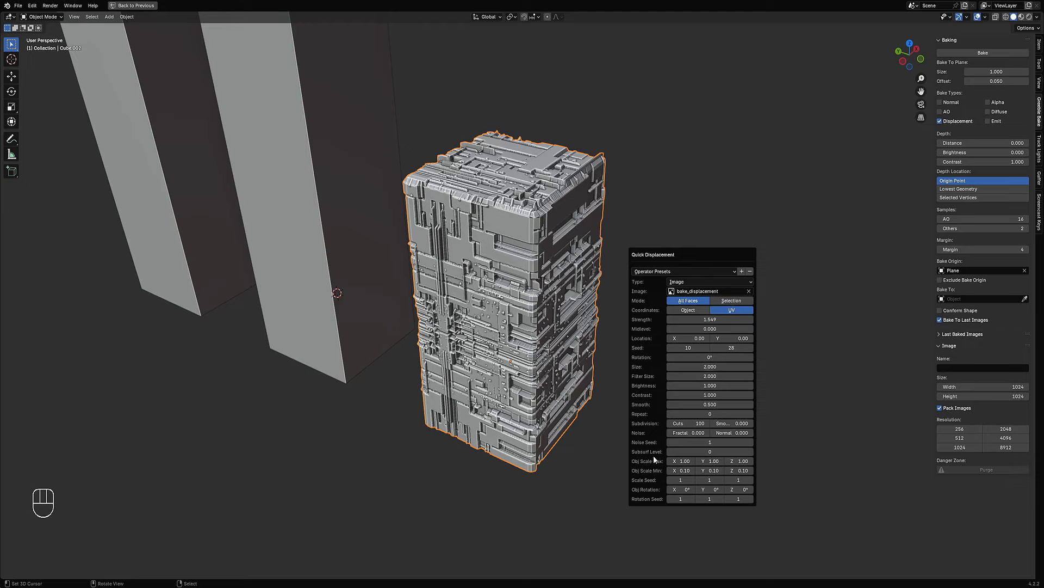
Try other scale seed and rotation seed values on the small block and return them to 1.
{"action": "scroll", "coordinate": [680, 479], "scroll_direction": "up", "scroll_amount": 1, "text": "ctrl"}
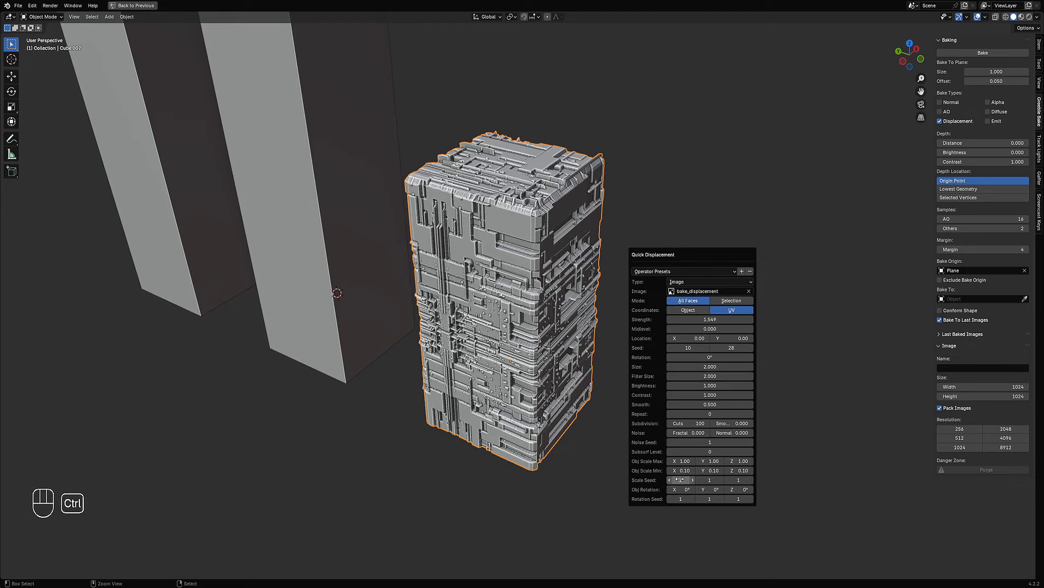
{"action": "scroll", "coordinate": [681, 479], "scroll_direction": "up", "scroll_amount": 1, "text": "ctrl"}
{"action": "scroll", "coordinate": [680, 479], "scroll_direction": "down", "scroll_amount": 2, "text": "ctrl"}
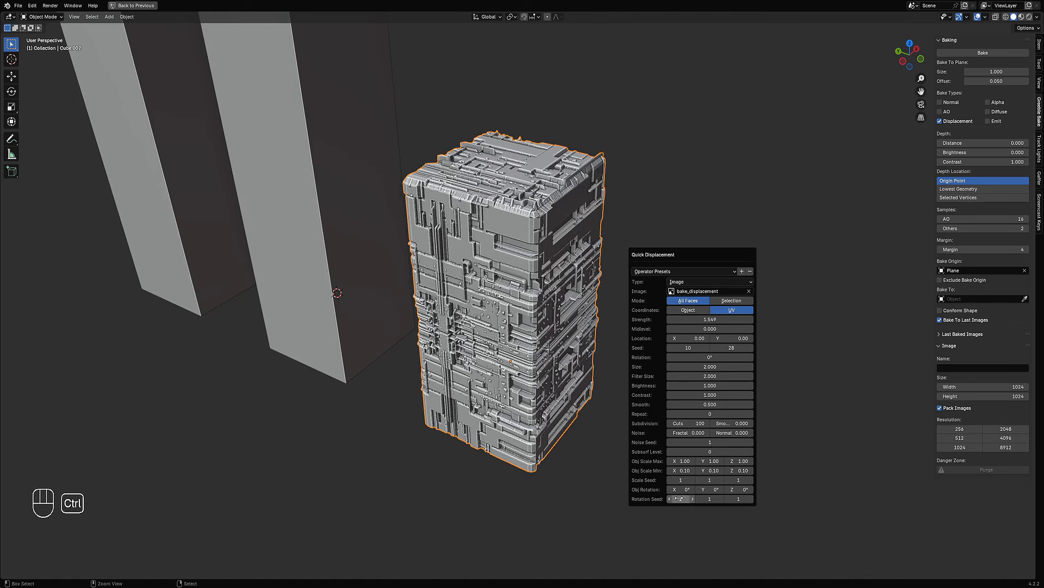
{"action": "scroll", "coordinate": [680, 499], "scroll_direction": "up", "scroll_amount": 1, "text": "ctrl"}
{"action": "scroll", "coordinate": [679, 499], "scroll_direction": "up", "scroll_amount": 1, "text": "ctrl"}
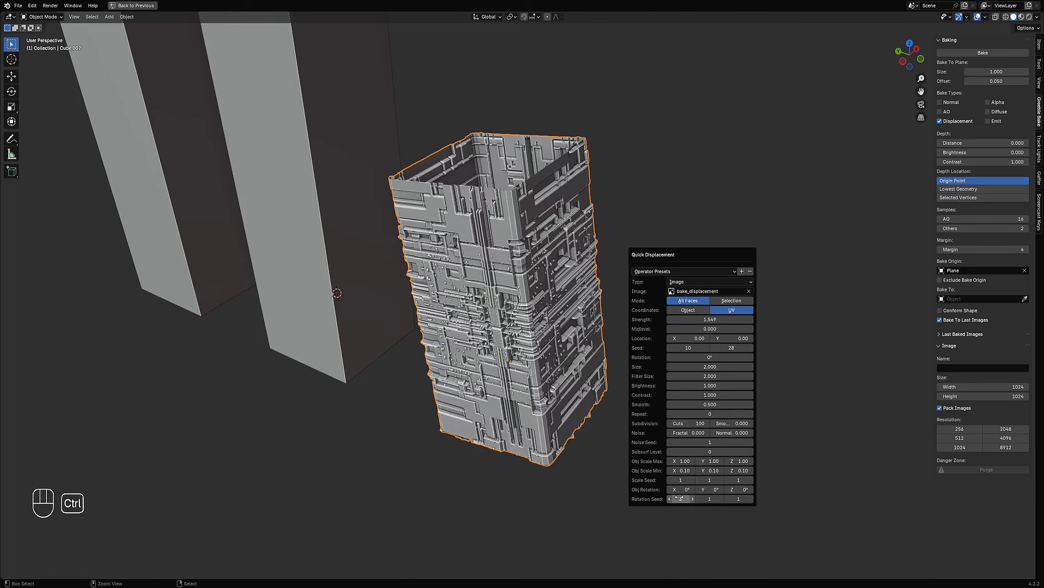
{"action": "scroll", "coordinate": [680, 499], "scroll_direction": "up", "scroll_amount": 2, "text": "ctrl"}
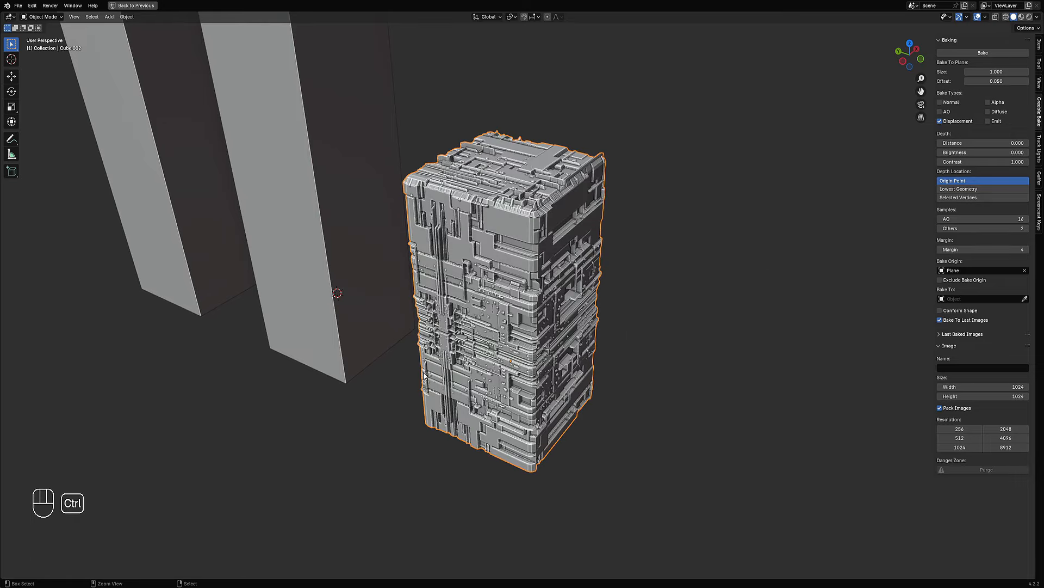
{"action": "middle_click_drag", "start_coordinate": [576, 305], "coordinate": [609, 296]}
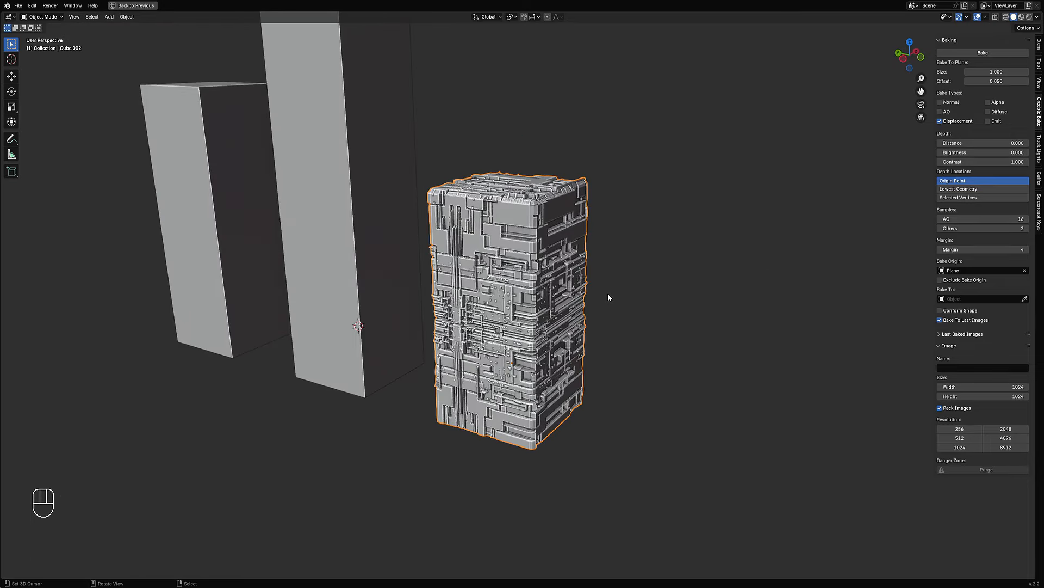
Set the displacement size to 1.500 on the small block.
{"action": "key", "text": "F9"}
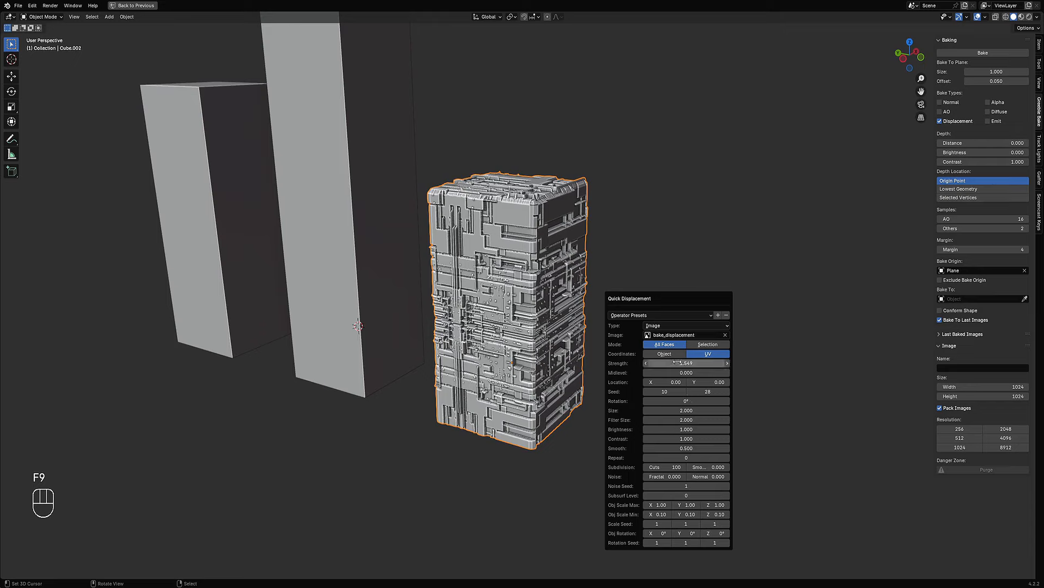
{"action": "left_click", "coordinate": [682, 416]}
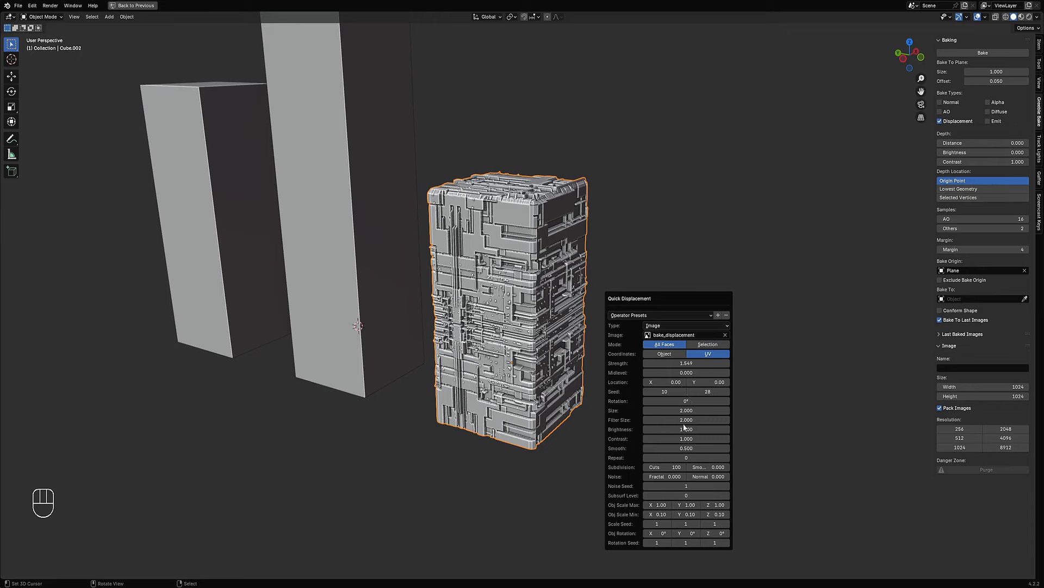
{"action": "left_click", "coordinate": [666, 411]}
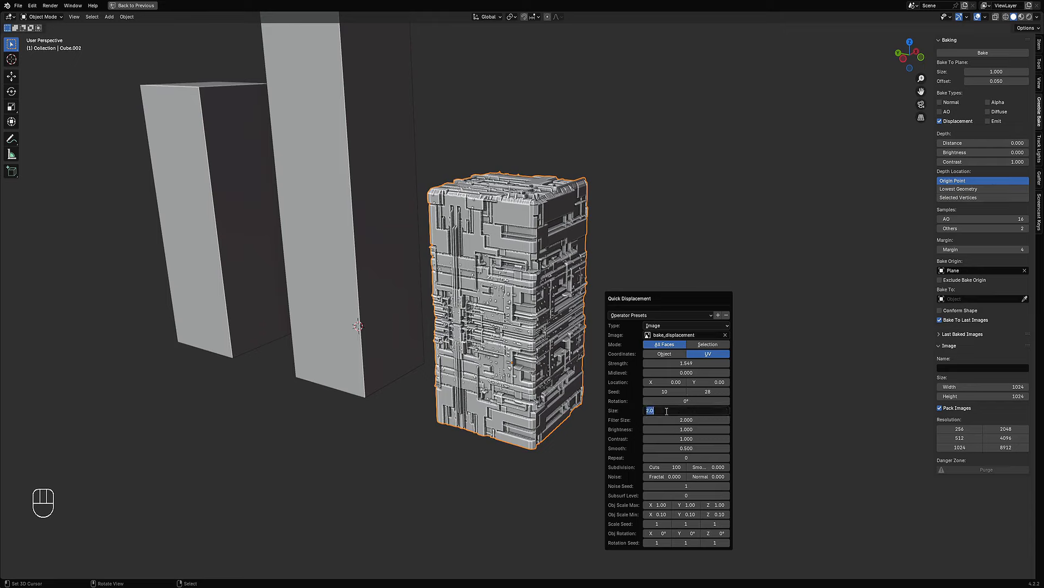
{"action": "key", "text": "Return"}
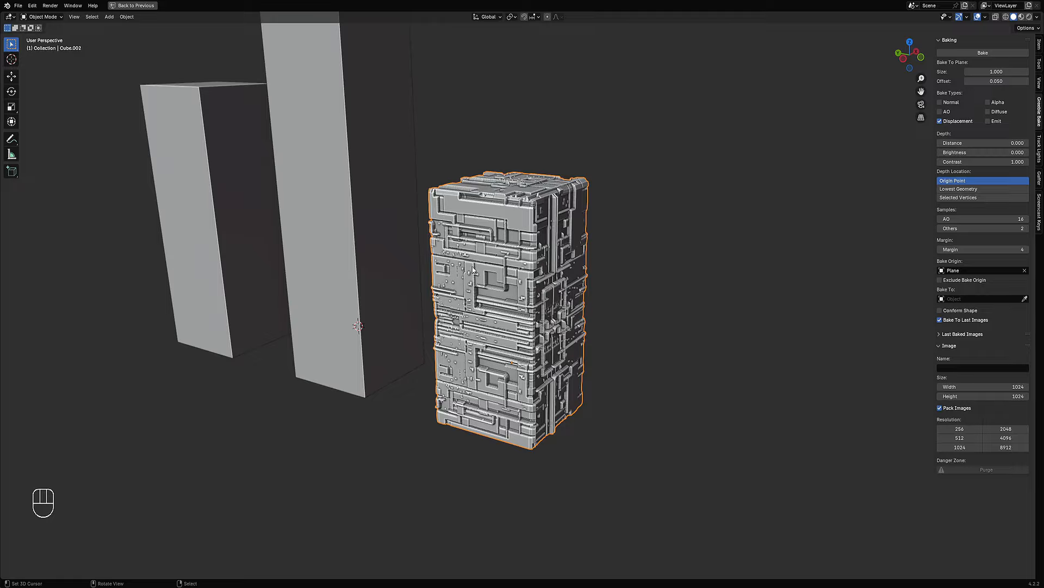
Change the displacement seed on the small block to get a different surface pattern.
{"action": "middle_click_drag", "start_coordinate": [615, 316], "coordinate": [580, 275]}
{"action": "key", "text": "F9"}
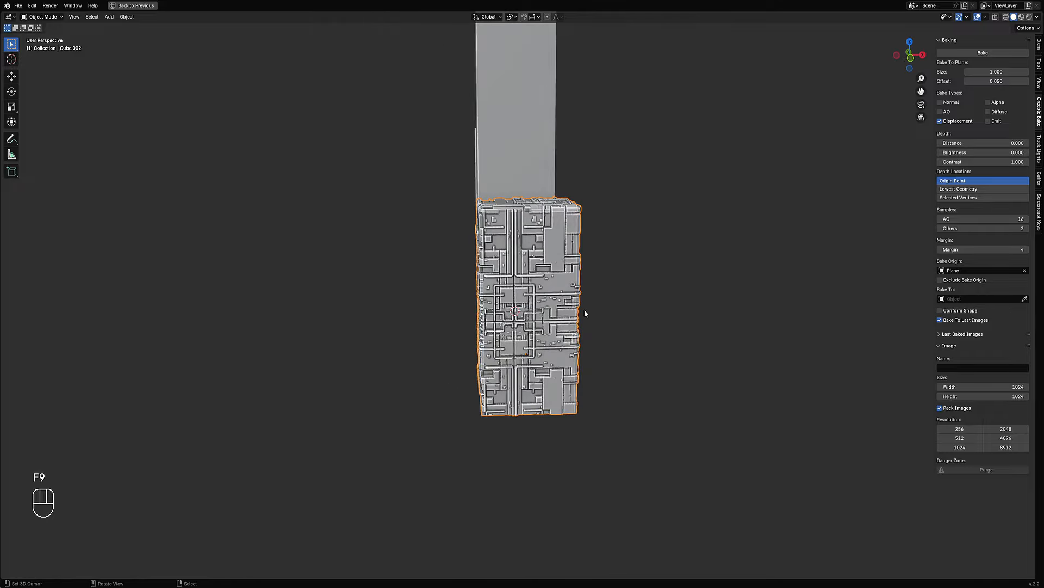
{"action": "key", "text": "F9"}
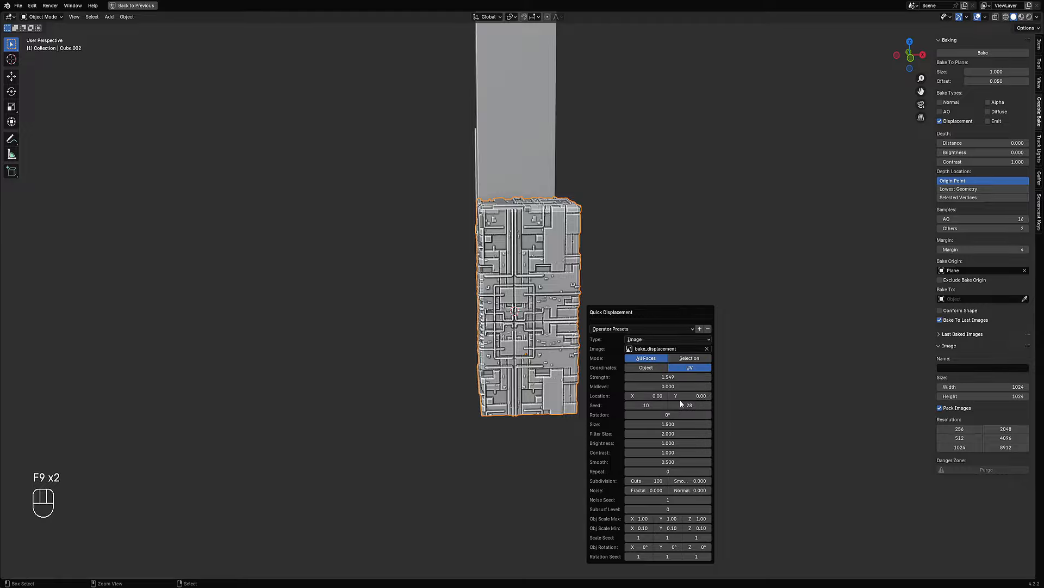
{"action": "scroll", "coordinate": [682, 405], "scroll_direction": "up", "scroll_amount": 1, "text": "ctrl"}
{"action": "middle_click_drag", "start_coordinate": [626, 381], "coordinate": [543, 363]}
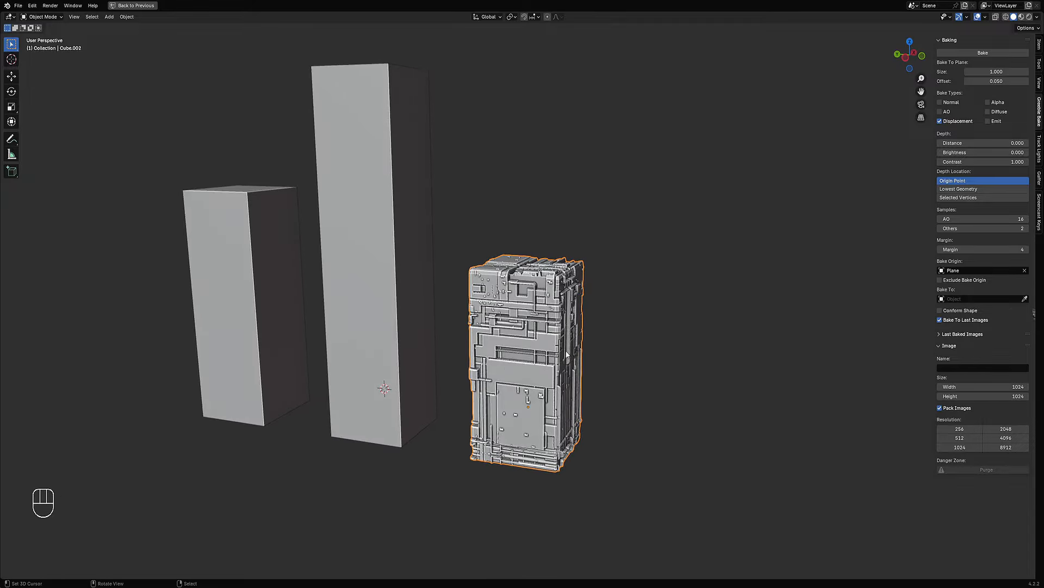
Select the tall block, check its mesh in Edit Mode and save the file.
{"action": "middle_click_drag", "start_coordinate": [566, 350], "coordinate": [571, 272]}
{"action": "left_click", "coordinate": [540, 249]}
{"action": "key", "text": "Tab"}
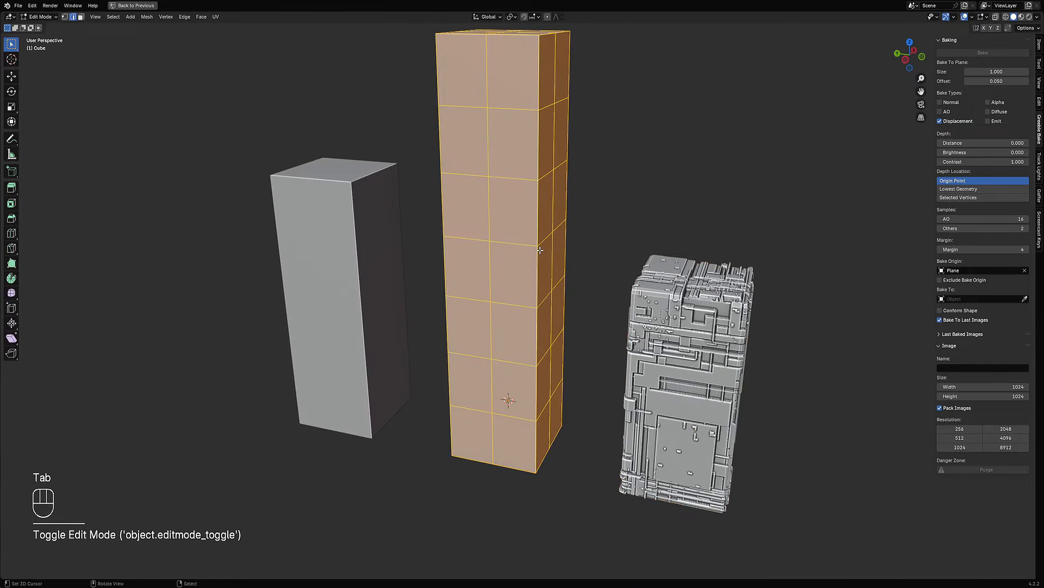
{"action": "key", "text": "Tab"}
{"action": "middle_click_drag", "start_coordinate": [661, 197], "coordinate": [595, 224]}
{"action": "key", "text": "ctrl+s"}
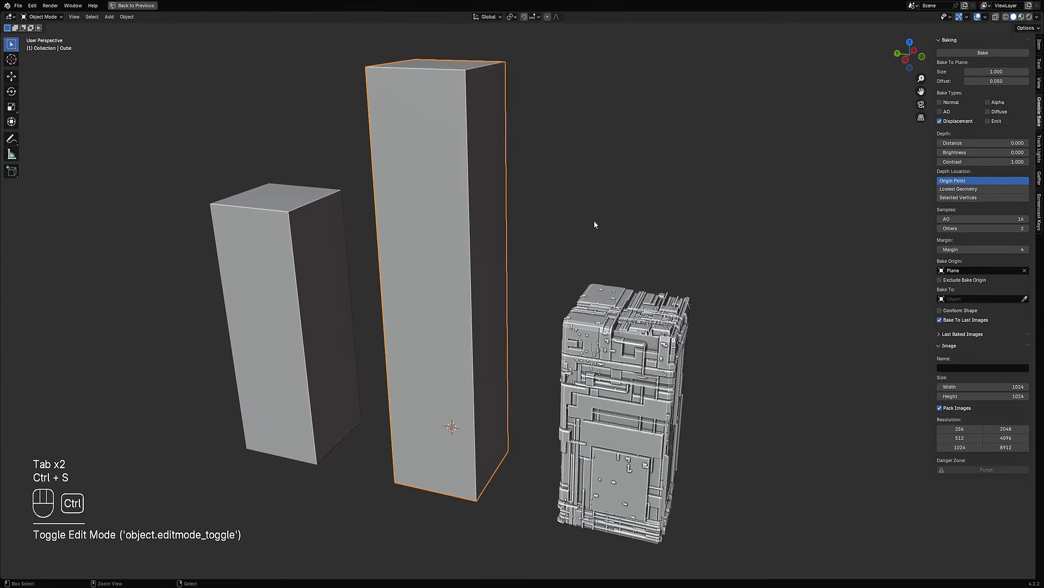
{"action": "key", "text": "shift+q"}
{"action": "mouse_move", "coordinate": [594, 223]}
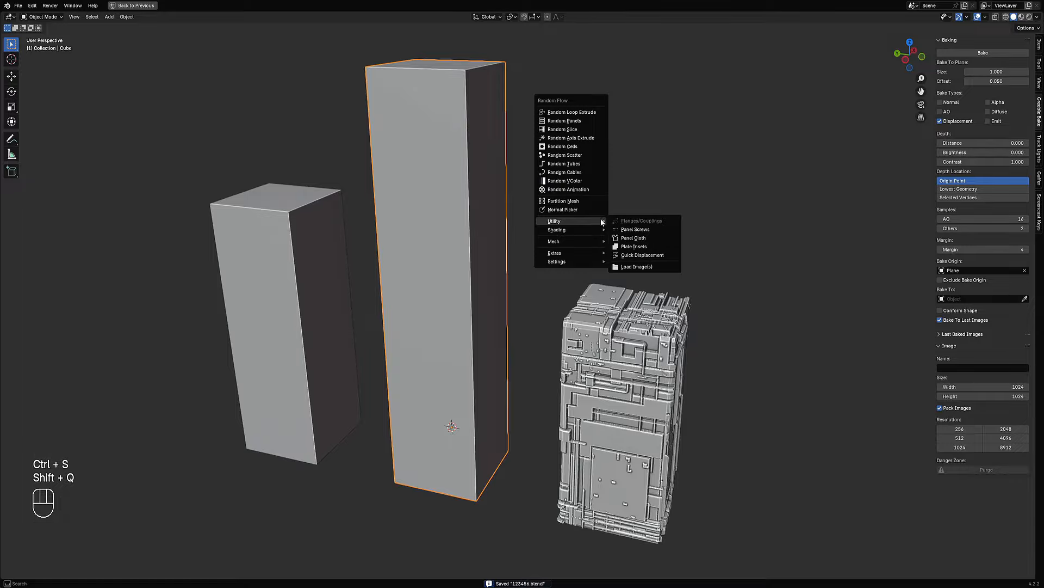
{"action": "middle_click_drag", "start_coordinate": [602, 219], "coordinate": [488, 367]}
{"action": "middle_click_drag", "start_coordinate": [499, 482], "coordinate": [500, 478]}
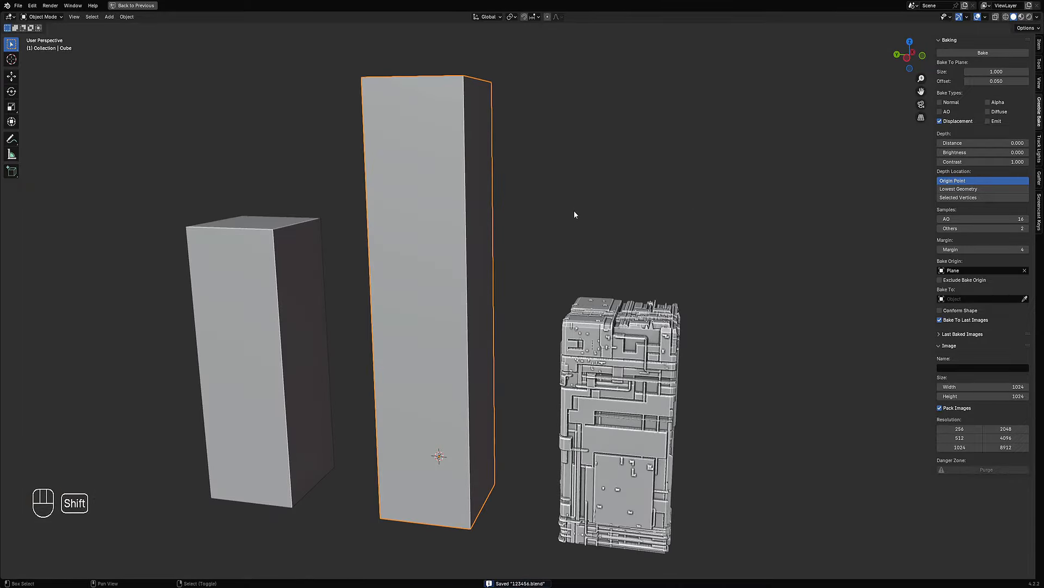
{"action": "middle_click_drag", "start_coordinate": [574, 212], "coordinate": [576, 168]}
{"action": "middle_click_drag", "start_coordinate": [448, 520], "coordinate": [579, 255]}
Apply Quick Displacement to the tall block with 100 subdivision cuts and the bake_displacement image.
{"action": "key", "text": "shift+q"}
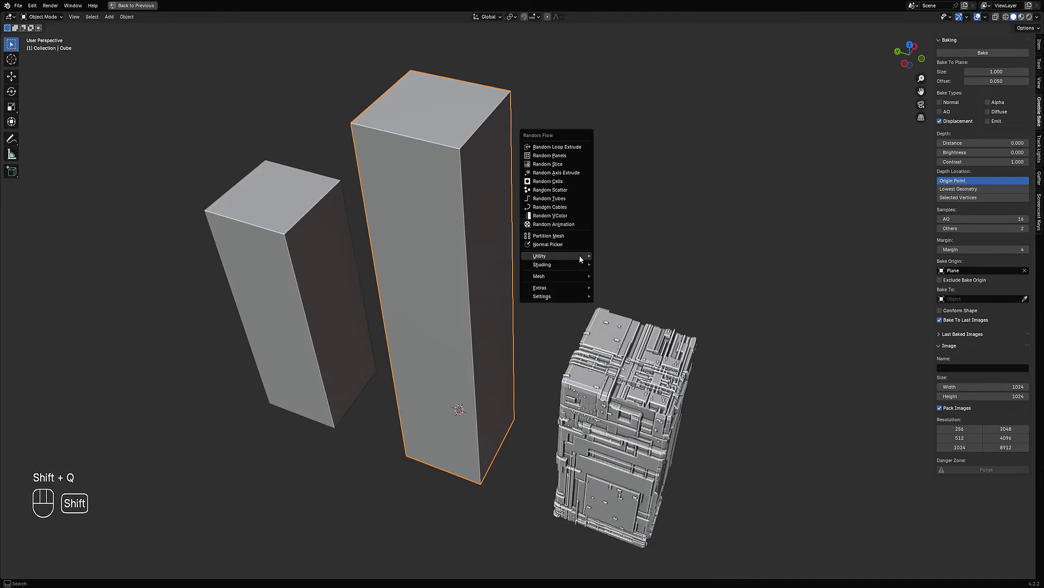
{"action": "mouse_move", "coordinate": [576, 256]}
{"action": "left_click", "coordinate": [631, 285]}
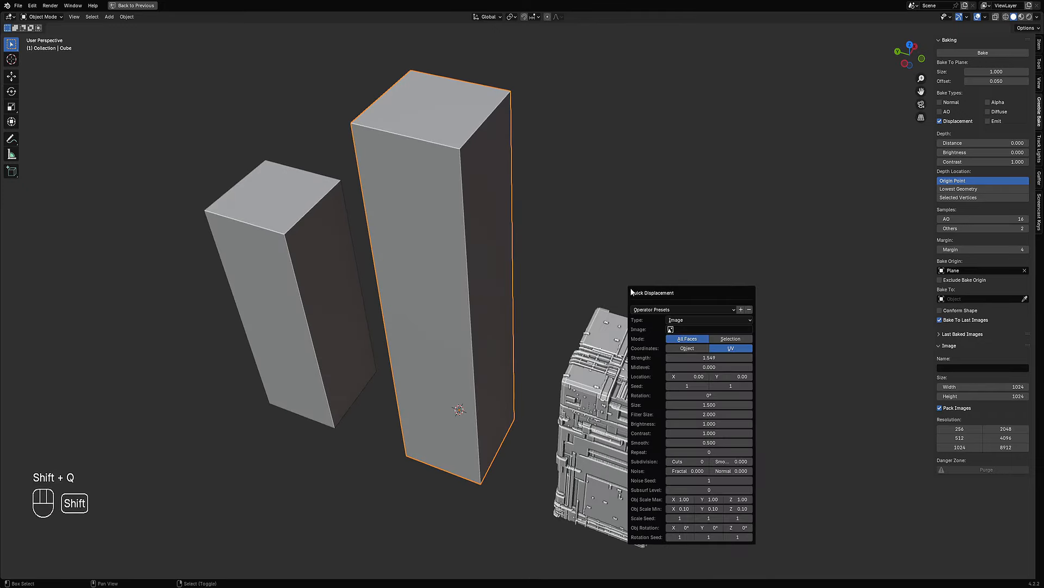
{"action": "left_click", "coordinate": [686, 461]}
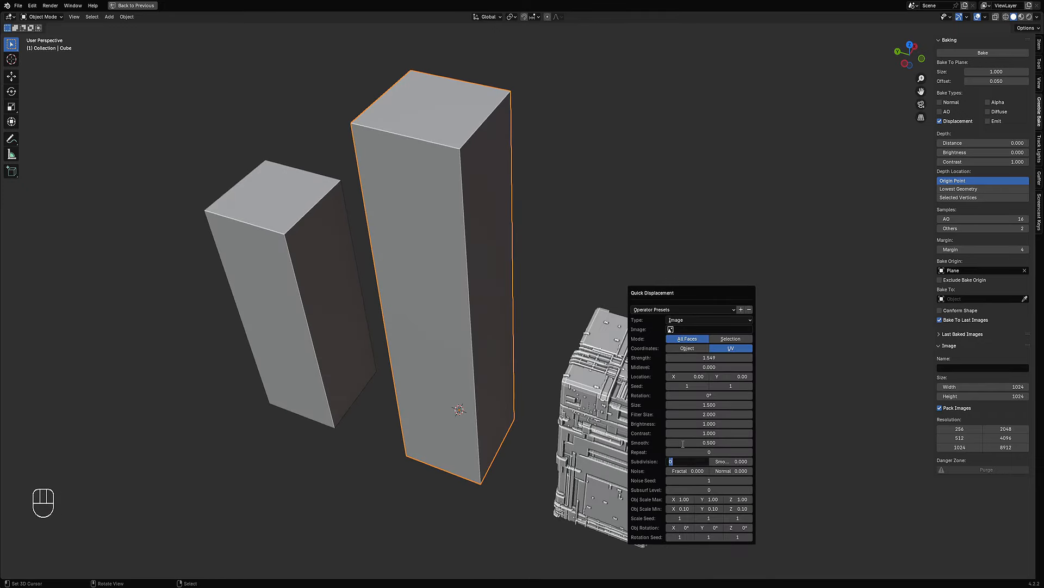
{"action": "type", "text": "100"}
{"action": "key", "text": "Return"}
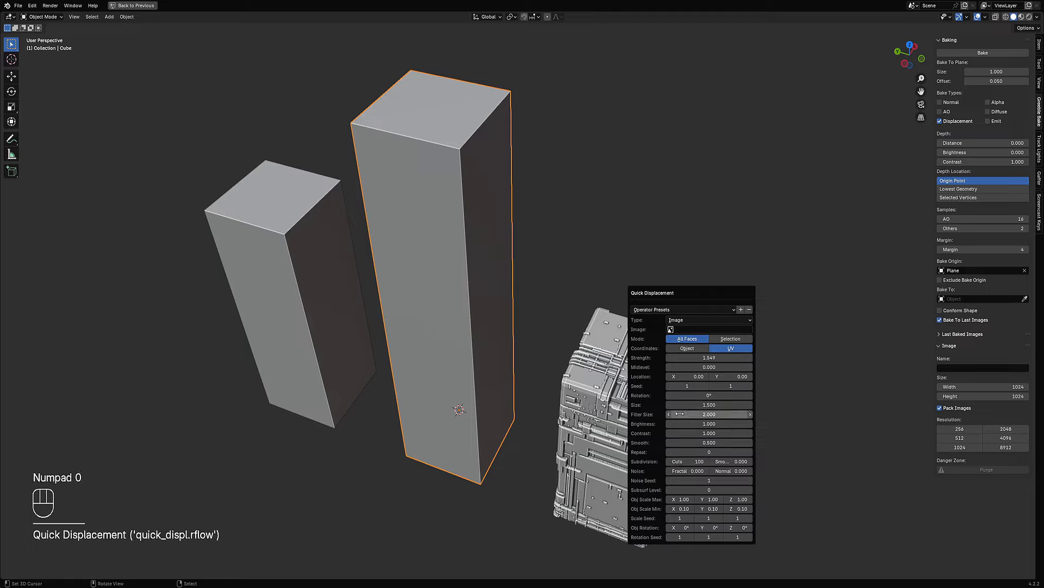
{"action": "left_click", "coordinate": [707, 329]}
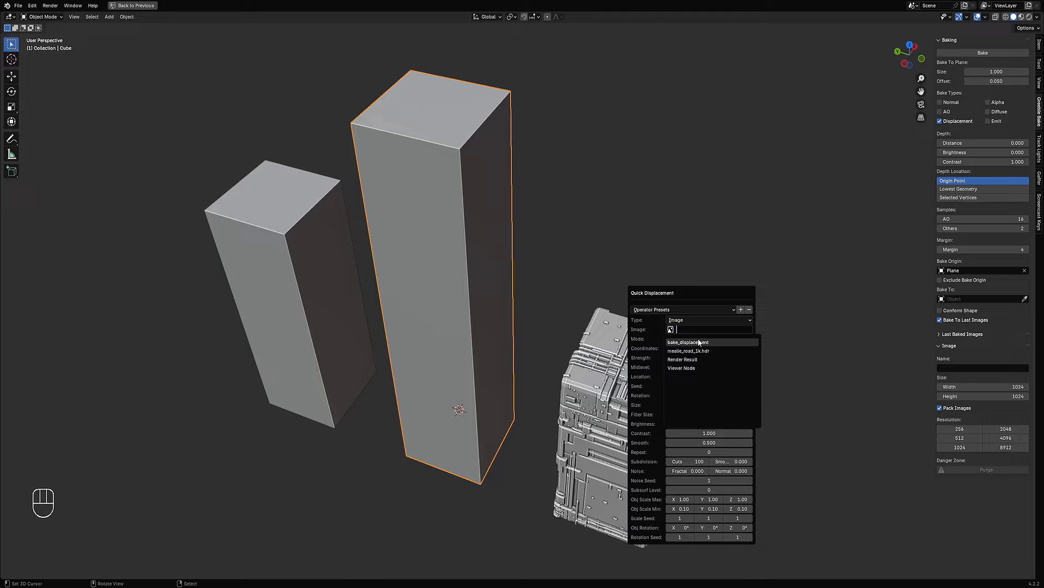
{"action": "left_click", "coordinate": [698, 342]}
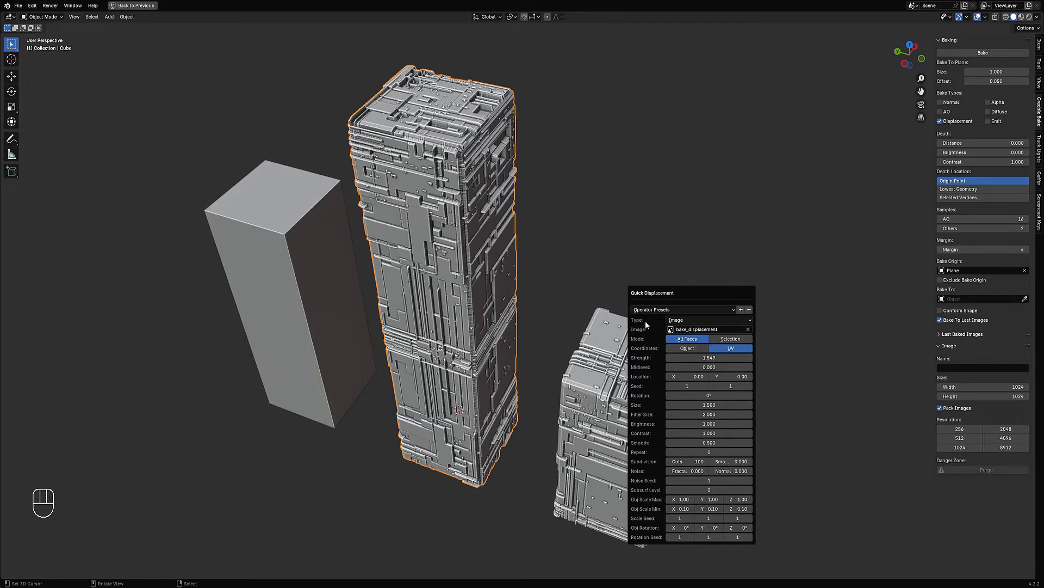
{"action": "middle_click_drag", "start_coordinate": [469, 315], "coordinate": [540, 315]}
{"action": "scroll", "coordinate": [505, 284], "scroll_direction": "down", "scroll_amount": 3}
{"action": "key", "text": "F9"}
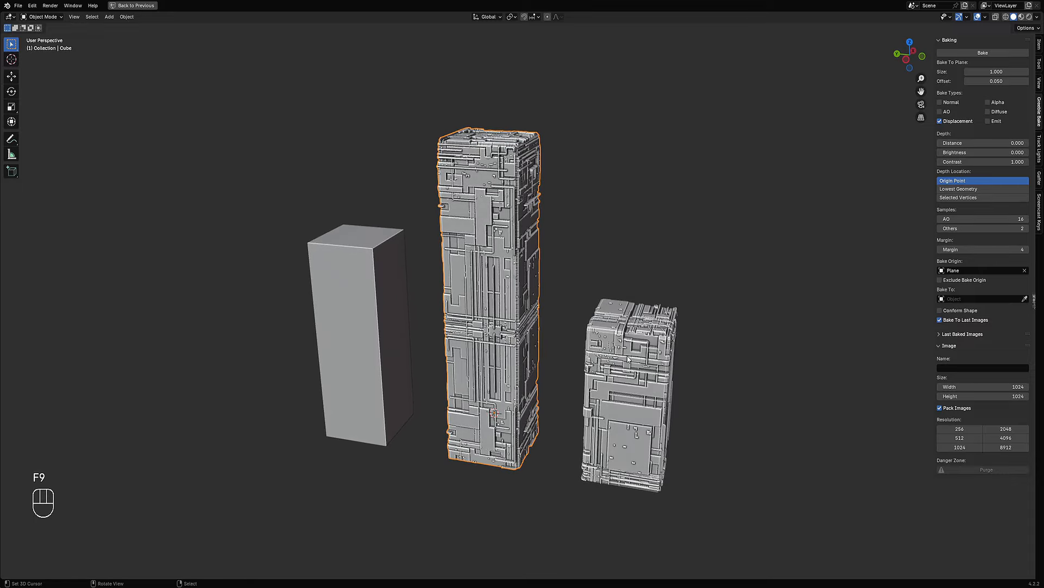
Apply Quick Displacement with the bake_displacement image to the remaining plain medium-height block.
{"action": "middle_click_drag", "start_coordinate": [628, 359], "coordinate": [568, 122]}
{"action": "left_click", "coordinate": [384, 358]}
{"action": "middle_click_drag", "start_coordinate": [385, 357], "coordinate": [503, 320], "text": "shift"}
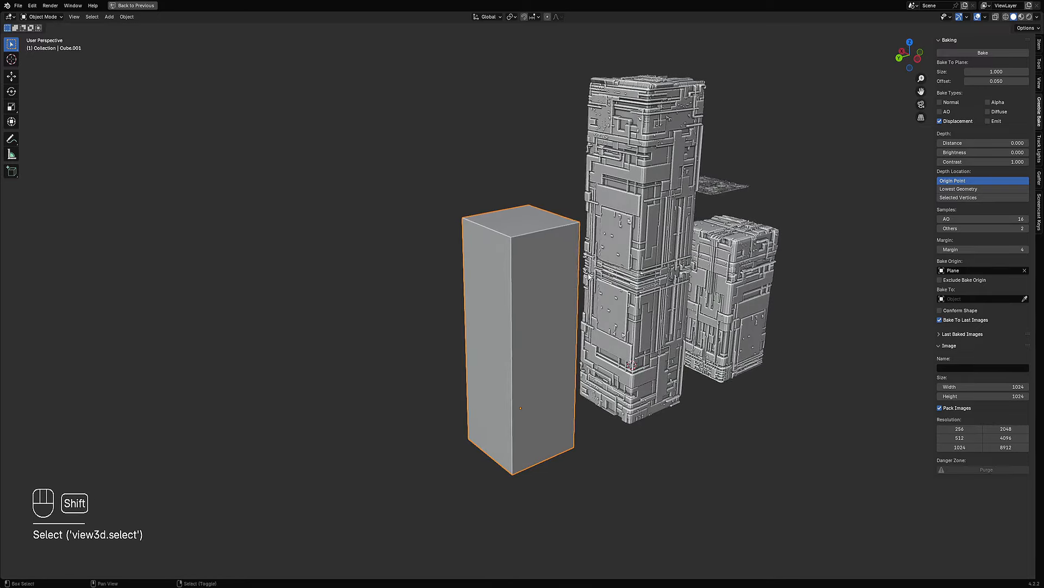
{"action": "key", "text": "shift+q"}
{"action": "mouse_move", "coordinate": [588, 273]}
{"action": "left_click", "coordinate": [634, 308]}
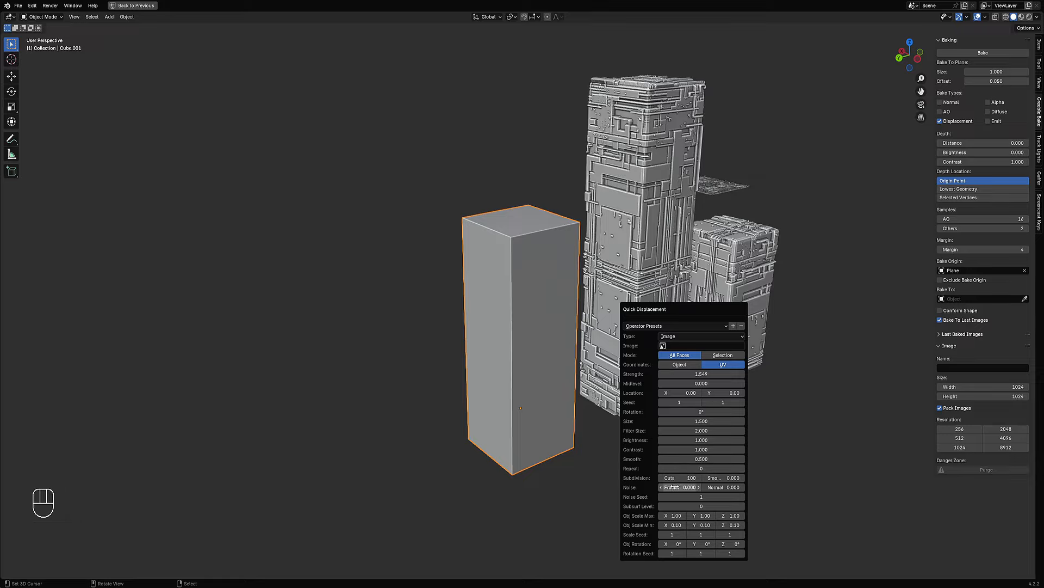
{"action": "left_click", "coordinate": [675, 347]}
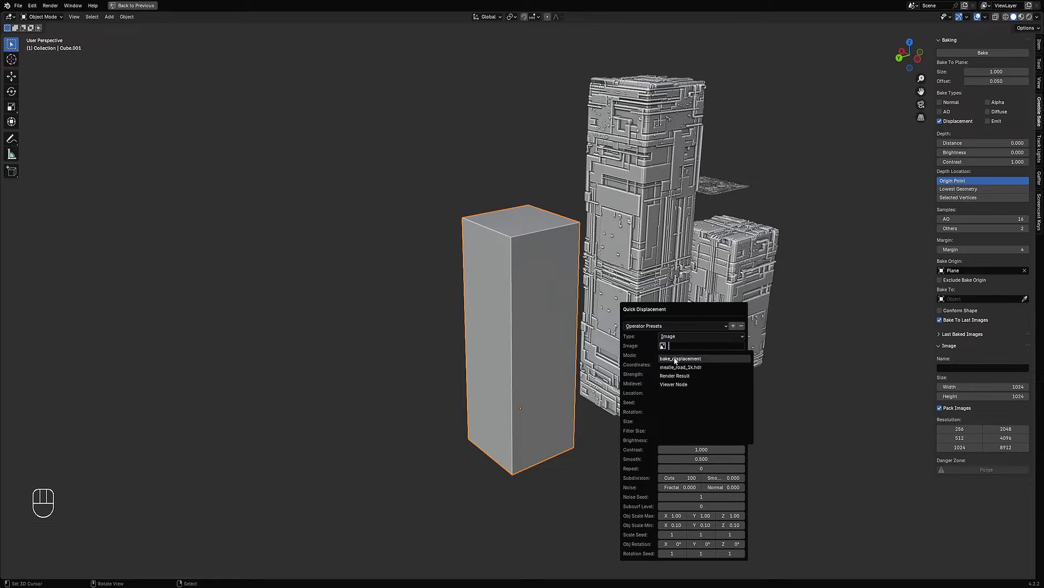
{"action": "left_click", "coordinate": [676, 359]}
Set both Quick Displacement seed values to 2 for the medium-height block to vary its surface pattern.
{"action": "middle_click_drag", "start_coordinate": [357, 387], "coordinate": [613, 354]}
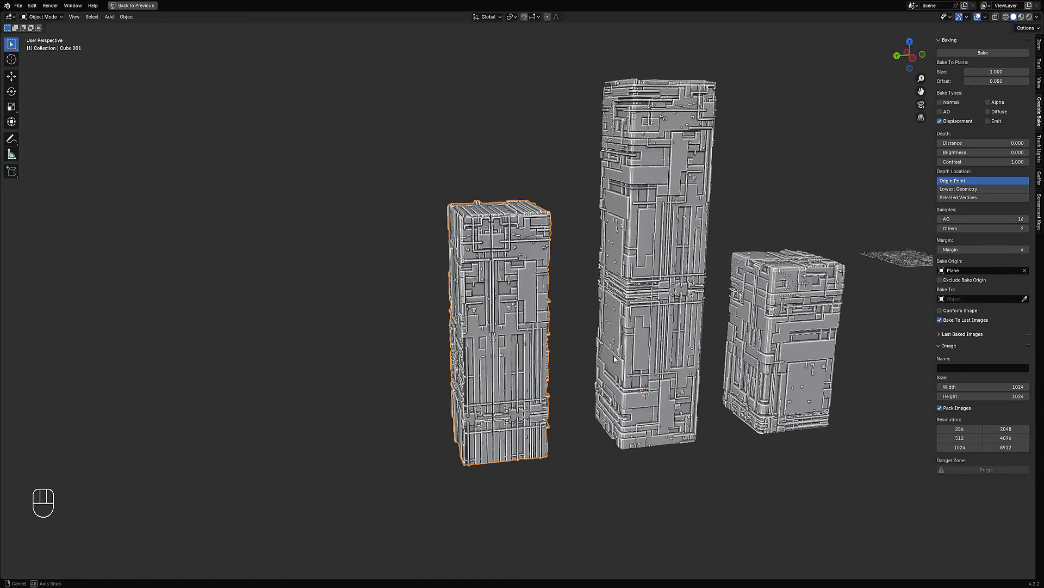
{"action": "key", "text": "F9"}
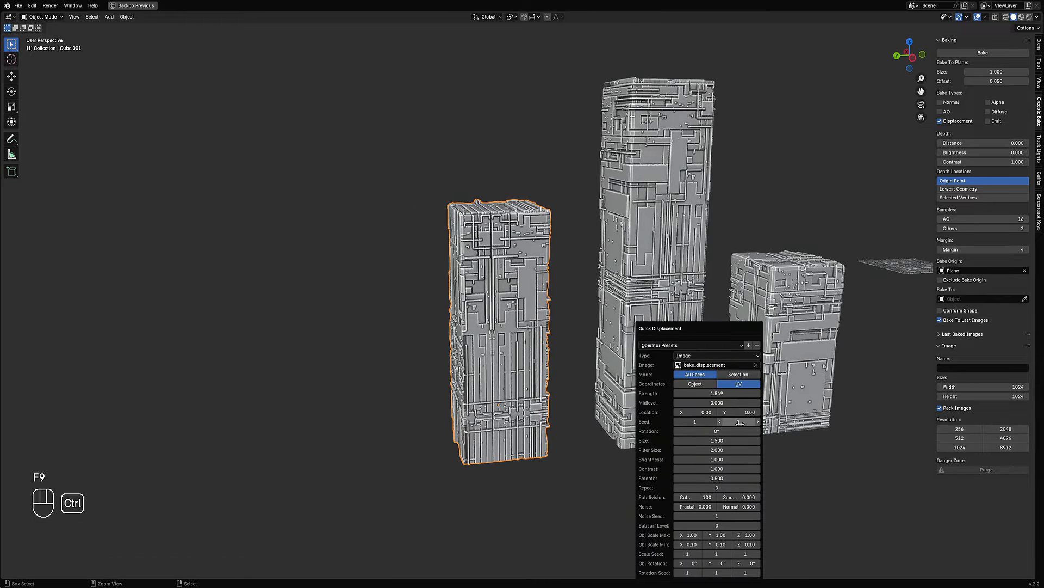
{"action": "scroll", "coordinate": [703, 421], "scroll_direction": "up", "scroll_amount": 1, "text": "ctrl"}
{"action": "scroll", "coordinate": [700, 421], "scroll_direction": "up", "scroll_amount": 1, "text": "ctrl"}
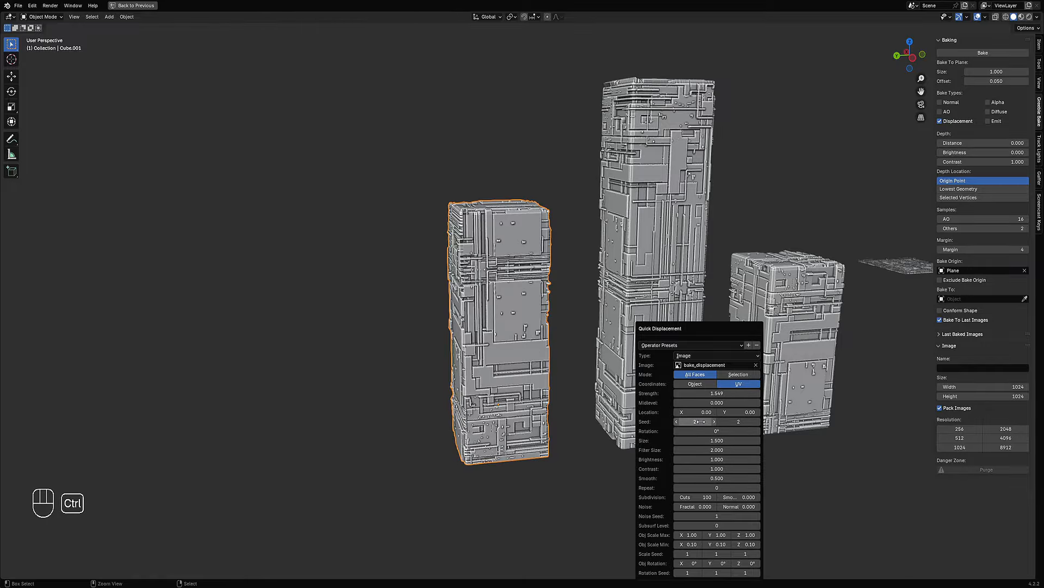
Hide the viewport overlays and save the file.
{"action": "middle_click_drag", "start_coordinate": [700, 422], "coordinate": [534, 276]}
{"action": "key", "text": "shift+alt+z"}
{"action": "key", "text": "ctrl+s"}
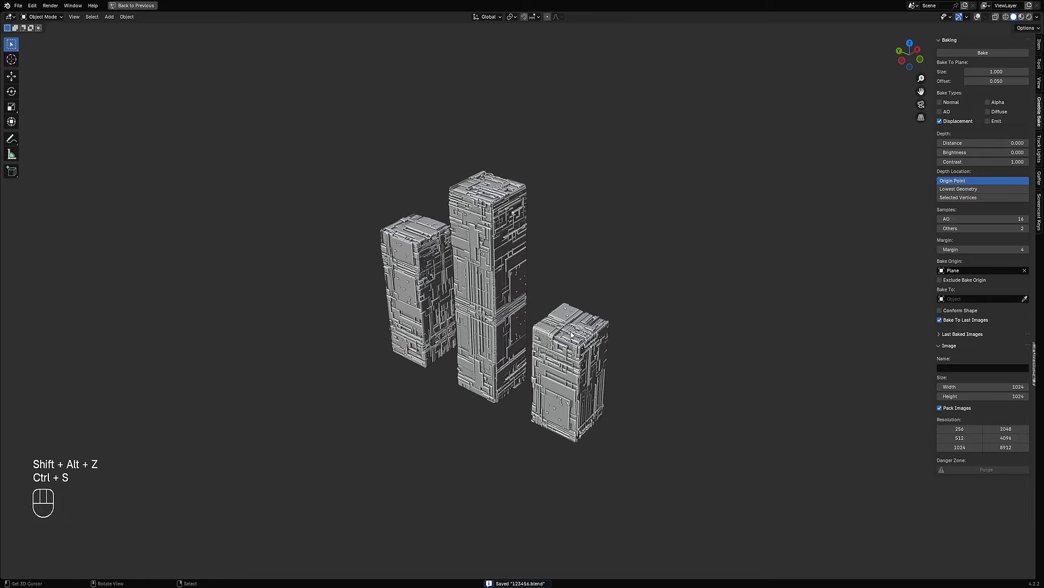
Select the small block and examine its mesh density up close in wireframe display.
{"action": "right_click", "coordinate": [581, 343]}
{"action": "middle_click_drag", "start_coordinate": [636, 319], "coordinate": [603, 258], "text": "shift"}
{"action": "scroll", "coordinate": [605, 260], "scroll_direction": "up", "scroll_amount": 5}
{"action": "key", "text": "shift+z"}
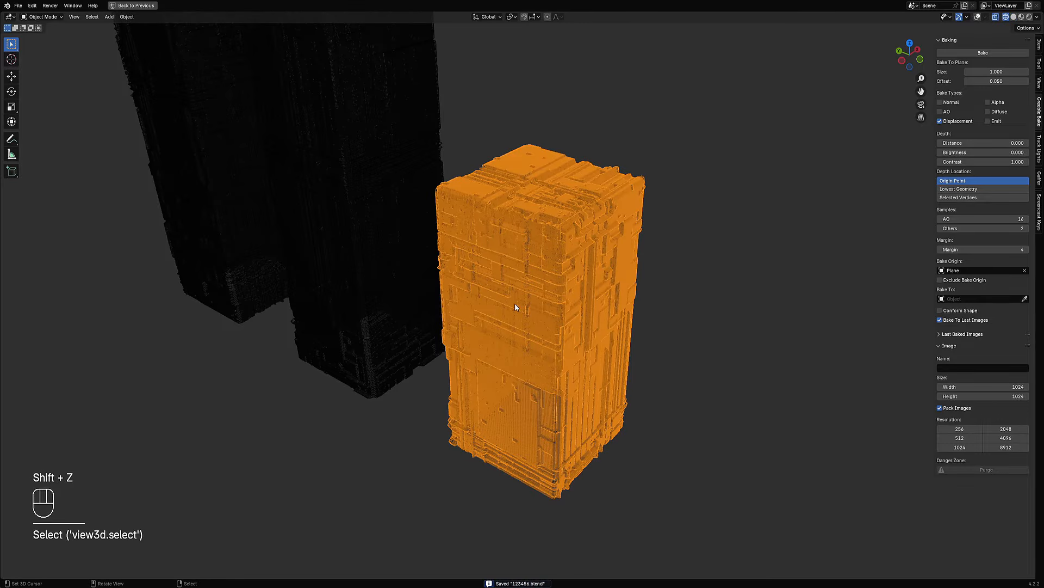
{"action": "middle_click_drag", "start_coordinate": [514, 302], "coordinate": [582, 288], "text": "ctrl"}
{"action": "scroll", "coordinate": [569, 285], "scroll_direction": "up", "scroll_amount": 8}
{"action": "scroll", "coordinate": [568, 284], "scroll_direction": "down", "scroll_amount": 1}
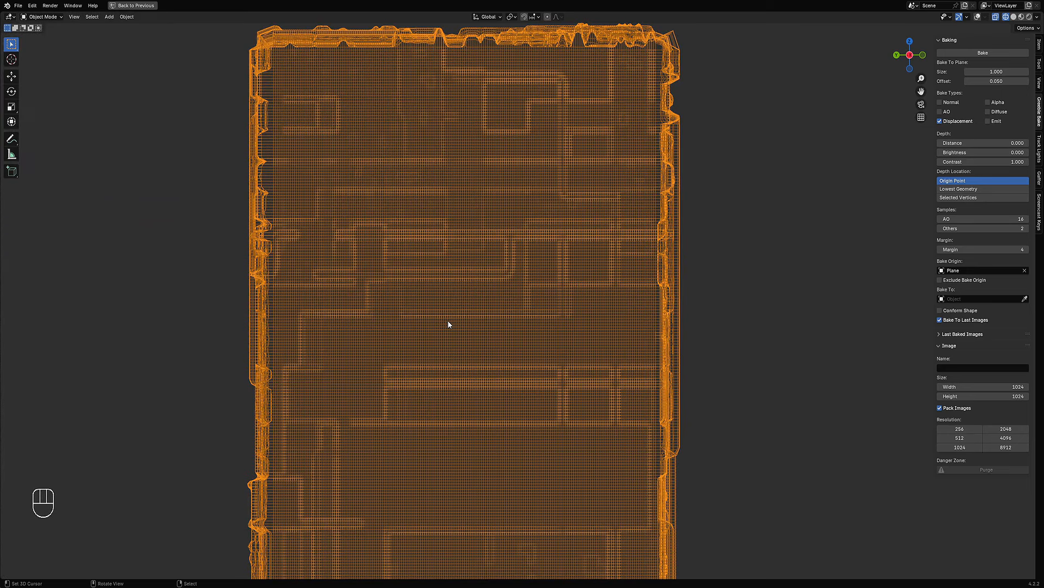
{"action": "scroll", "coordinate": [474, 311], "scroll_direction": "down", "scroll_amount": 10}
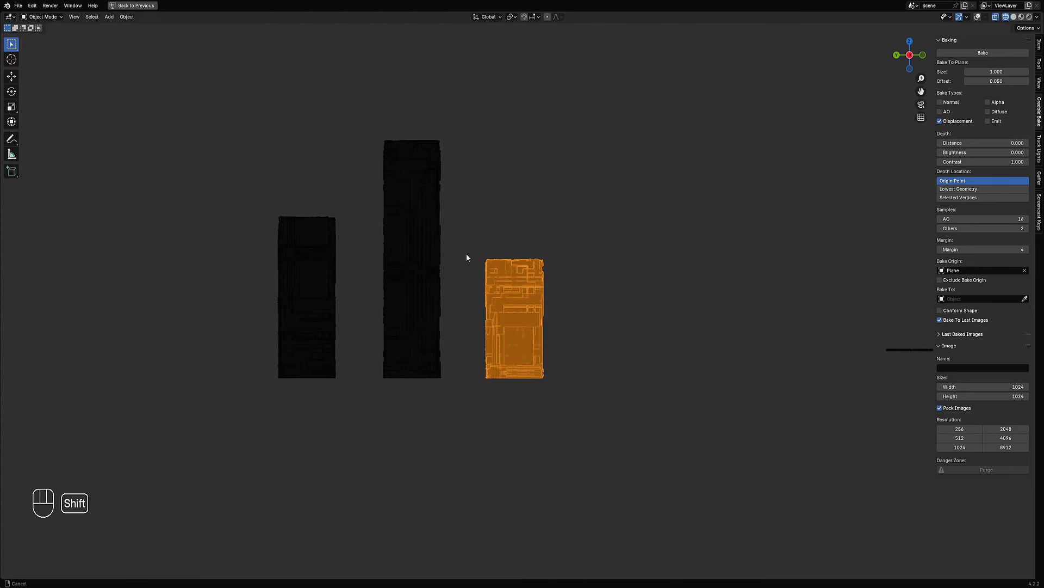
Check the tall block's mesh density in wireframe, return to solid display and deselect everything.
{"action": "middle_click_drag", "start_coordinate": [466, 257], "coordinate": [559, 250], "text": "shift"}
{"action": "scroll", "coordinate": [560, 249], "scroll_direction": "up", "scroll_amount": 1}
{"action": "left_click", "coordinate": [556, 250]}
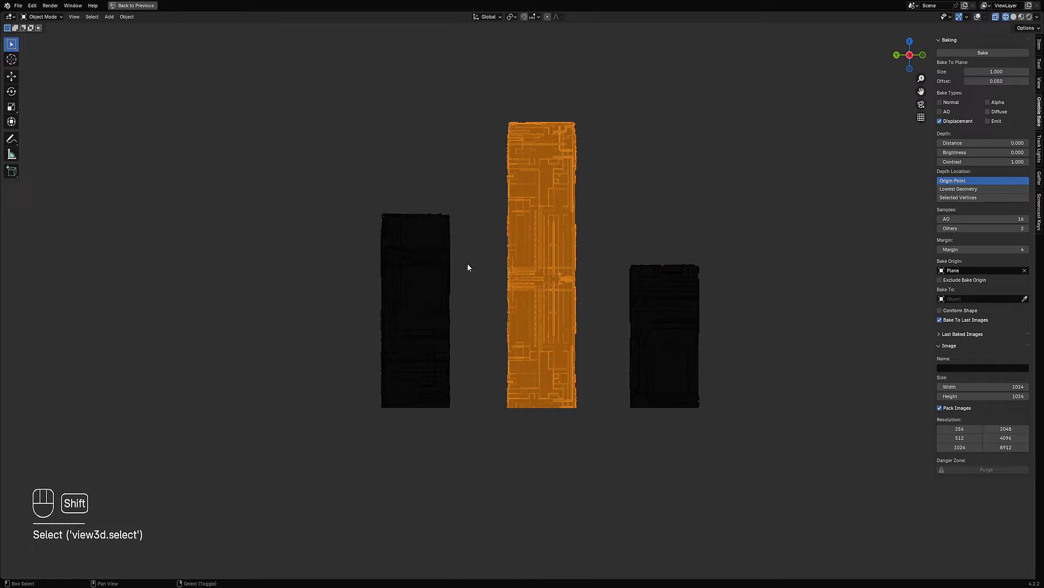
{"action": "mouse_move", "coordinate": [469, 266]}
{"action": "middle_mouse_down"}
{"action": "mouse_move", "coordinate": [583, 272]}
{"action": "mouse_move", "coordinate": [557, 305]}
{"action": "middle_mouse_up"}
{"action": "key", "text": "shift+z"}
{"action": "key", "text": "alt+a"}
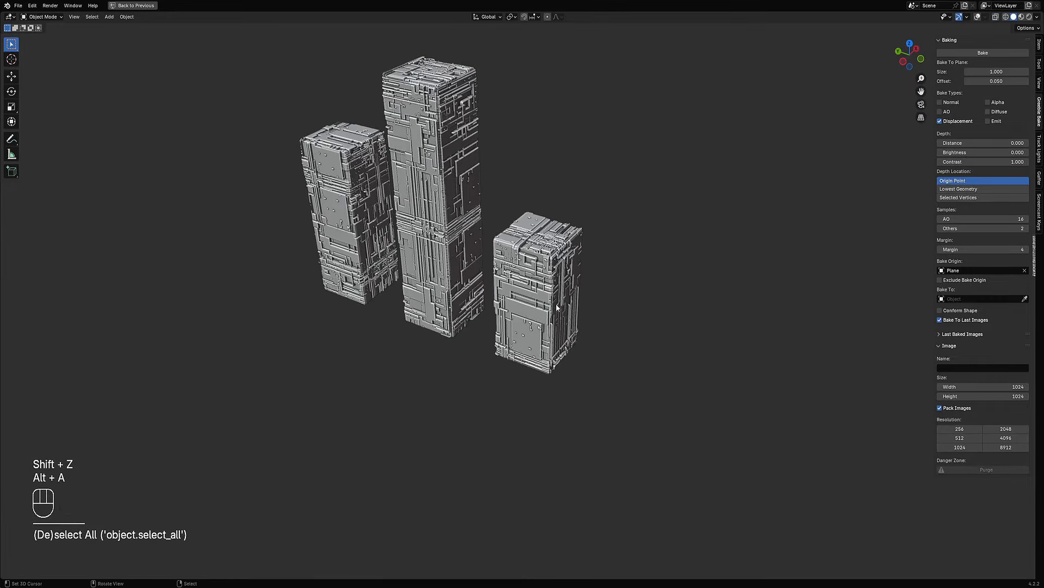
Save the file with the small block's whole mesh selected in Edit Mode, and simplify it with Limited Dissolve.
{"action": "middle_click_drag", "start_coordinate": [556, 238], "coordinate": [581, 226], "text": "shift"}
{"action": "left_click", "coordinate": [549, 297]}
{"action": "key", "text": "Tab"}
{"action": "key", "text": "shift+alt+z"}
{"action": "key", "text": "a"}
{"action": "key", "text": "ctrl+s"}
{"action": "scroll", "coordinate": [554, 203], "scroll_direction": "up", "scroll_amount": 3}
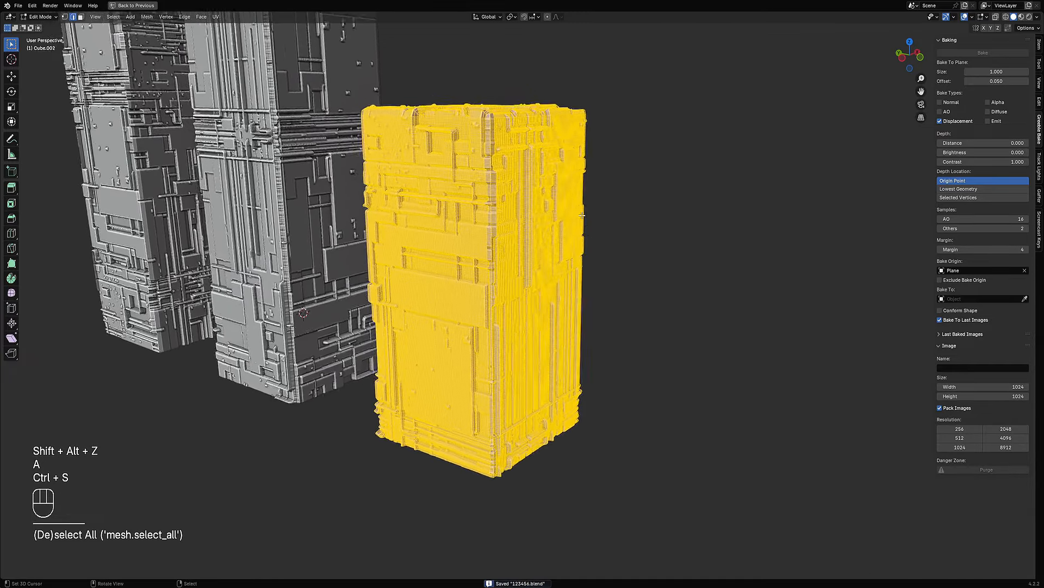
{"action": "key", "text": "x"}
{"action": "key", "text": "x"}
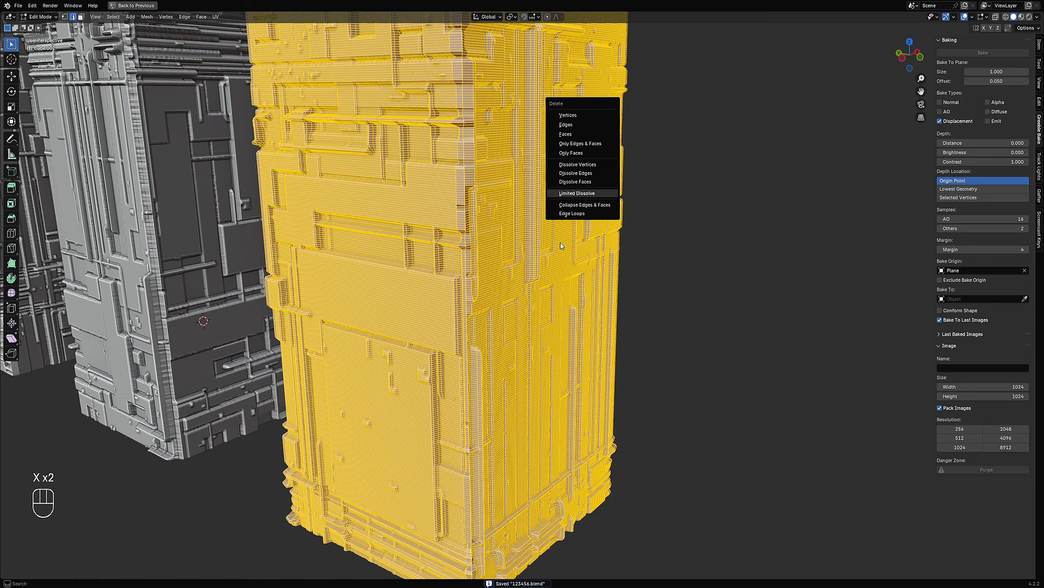
{"action": "key", "text": "Return"}
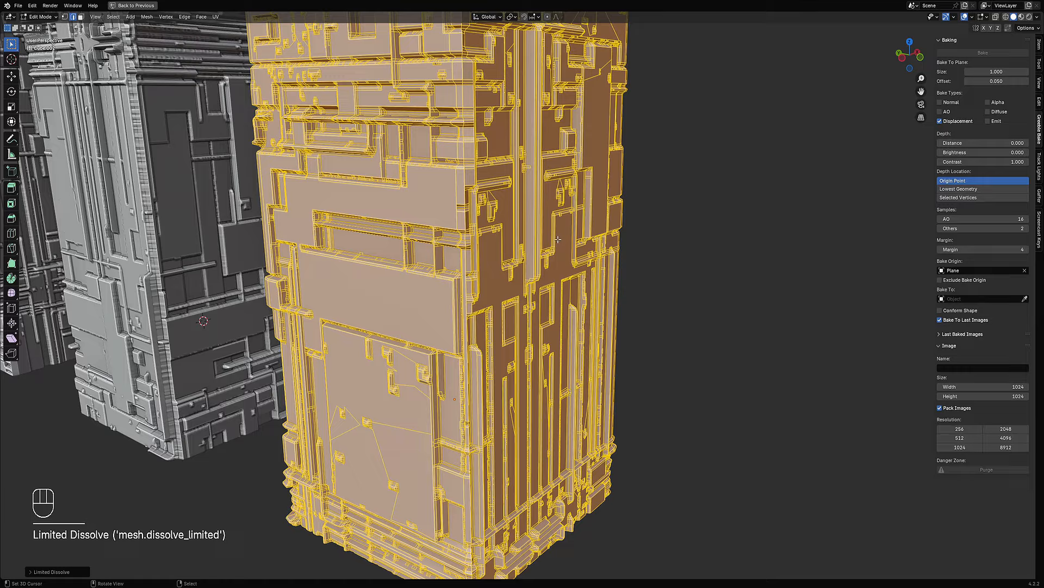
Examine the edge layout of the small block's dissolved mesh from several sides.
{"action": "middle_click_drag", "start_coordinate": [558, 240], "coordinate": [712, 395]}
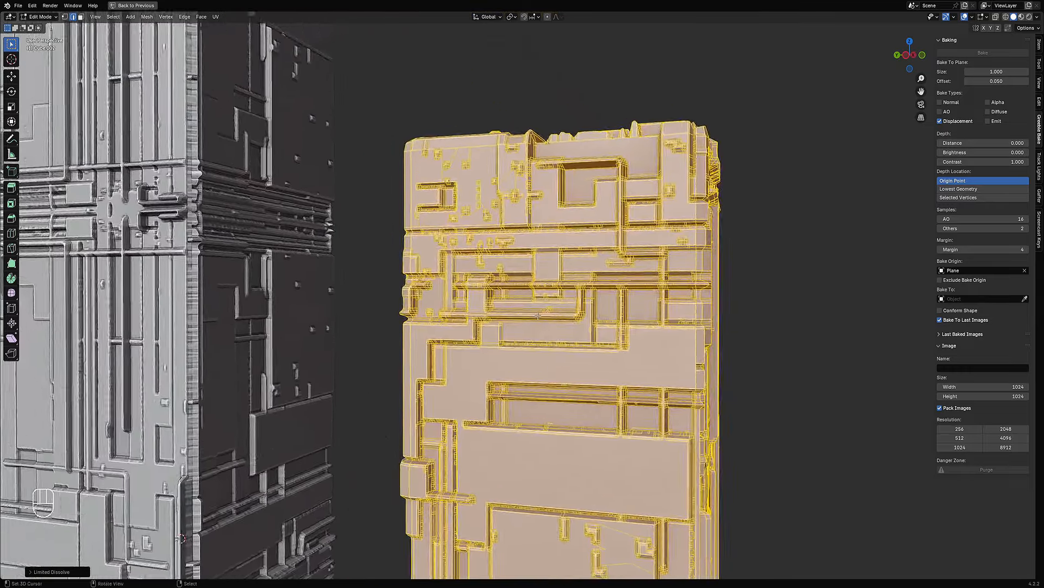
{"action": "scroll", "coordinate": [522, 261], "scroll_direction": "up", "scroll_amount": 3}
{"action": "middle_click_drag", "start_coordinate": [479, 226], "coordinate": [534, 222]}
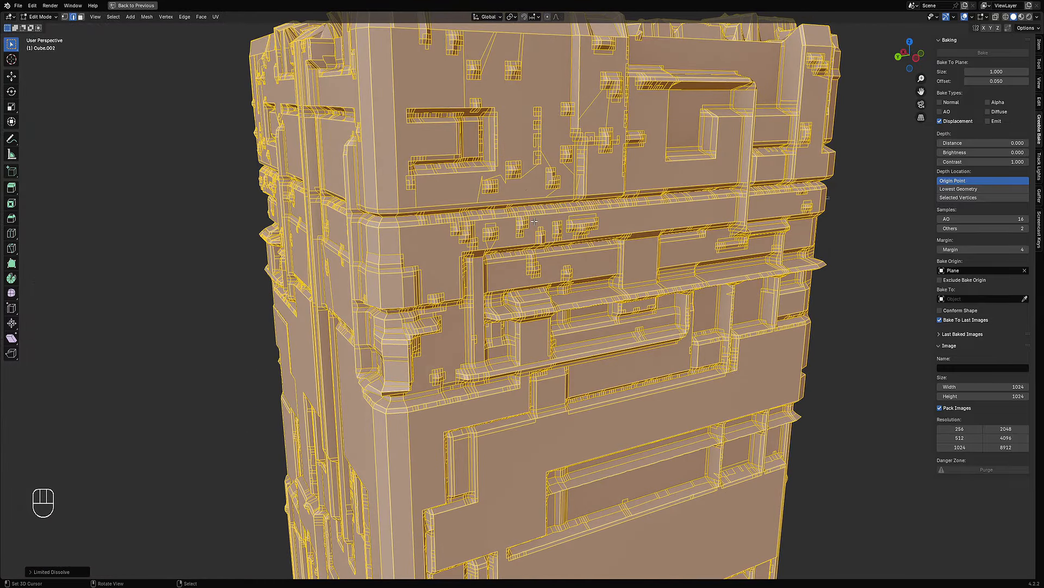
{"action": "scroll", "coordinate": [534, 221], "scroll_direction": "up", "scroll_amount": 5}
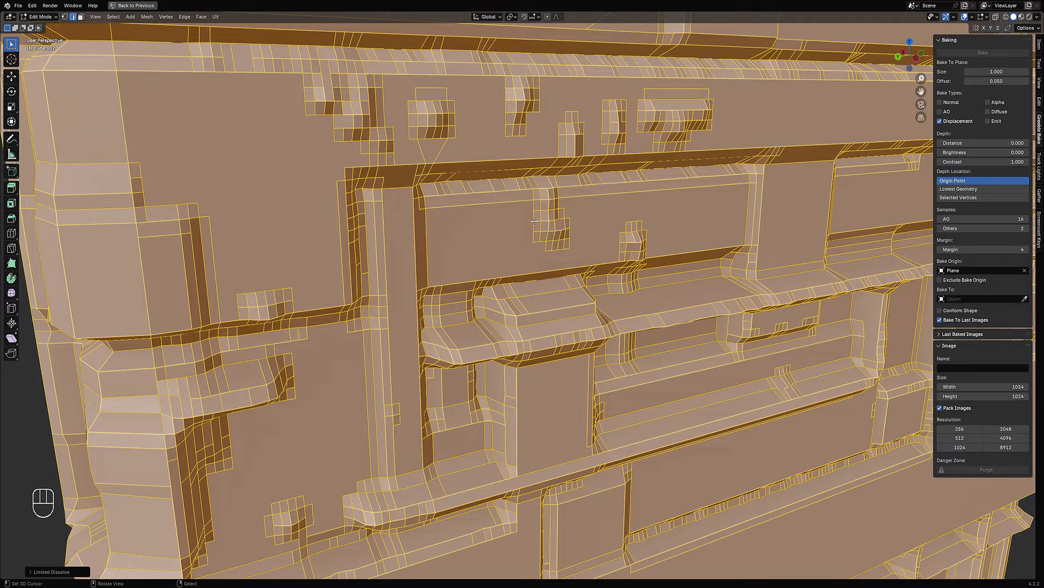
{"action": "scroll", "coordinate": [534, 221], "scroll_direction": "down", "scroll_amount": 10}
{"action": "middle_click_drag", "start_coordinate": [646, 286], "coordinate": [547, 211]}
{"action": "scroll", "coordinate": [547, 211], "scroll_direction": "up", "scroll_amount": 4}
Triangulate all faces of the small block and return to Object Mode with the overlays hidden.
{"action": "key", "text": "x"}
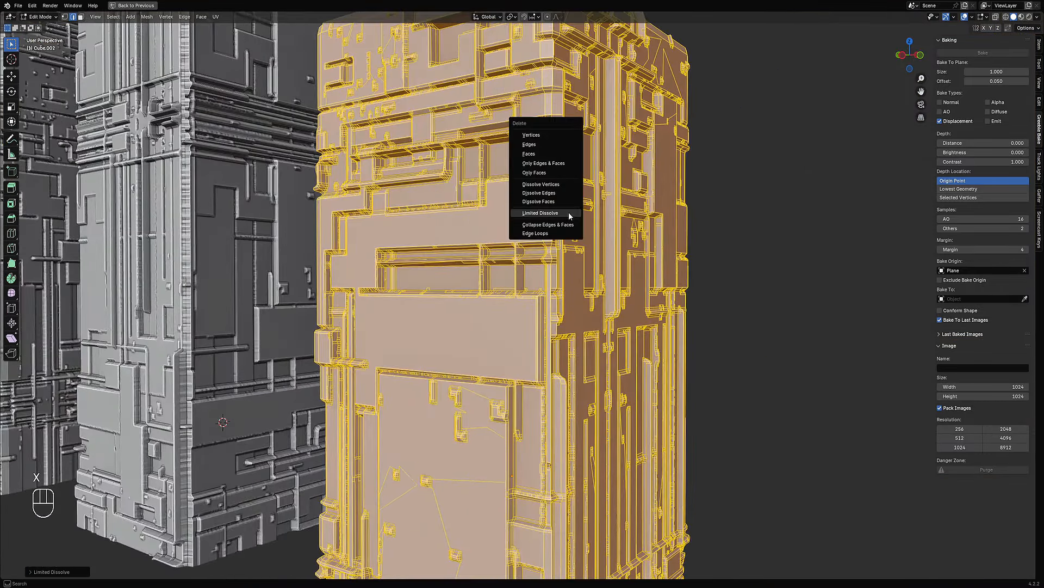
{"action": "key", "text": "ctrl+t"}
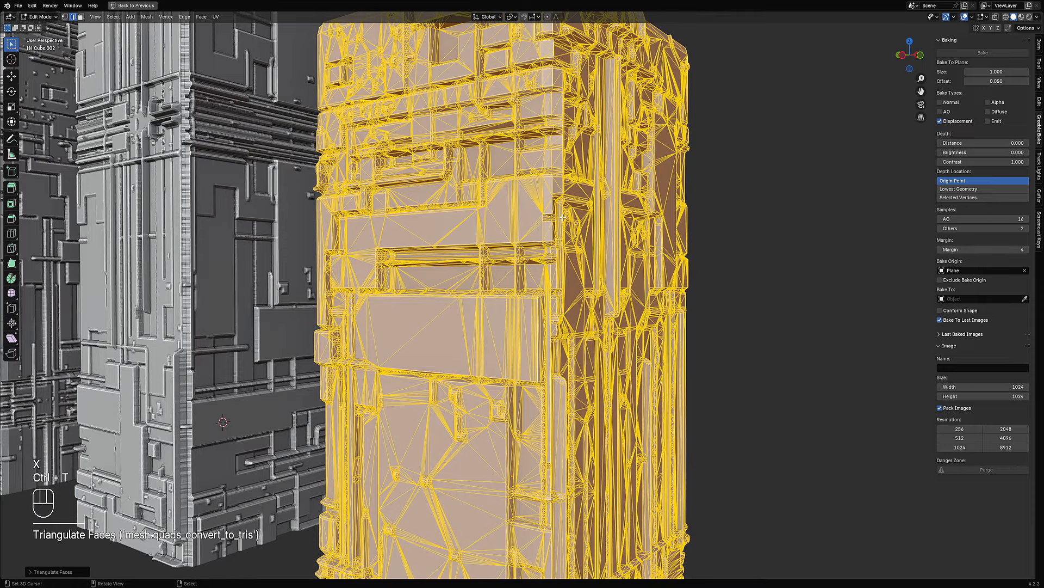
{"action": "key", "text": "Tab"}
{"action": "scroll", "coordinate": [563, 218], "scroll_direction": "down", "scroll_amount": 5}
{"action": "key", "text": "shift+alt+z"}
Duplicate the small block about 1.34 m along the X axis and repeat the duplication nine times.
{"action": "mouse_move", "coordinate": [563, 218]}
{"action": "middle_mouse_down"}
{"action": "mouse_move", "coordinate": [665, 254]}
{"action": "mouse_move", "coordinate": [556, 237]}
{"action": "mouse_move", "coordinate": [569, 238]}
{"action": "mouse_move", "coordinate": [609, 294]}
{"action": "mouse_move", "coordinate": [616, 276]}
{"action": "mouse_move", "coordinate": [579, 271]}
{"action": "mouse_move", "coordinate": [622, 258]}
{"action": "mouse_move", "coordinate": [595, 282]}
{"action": "mouse_move", "coordinate": [566, 256]}
{"action": "mouse_move", "coordinate": [576, 248]}
{"action": "middle_mouse_up"}
{"action": "left_click", "coordinate": [556, 238]}
{"action": "key", "text": "shift+z"}
{"action": "key", "text": "shift+z"}
{"action": "key", "text": "shift+d"}
{"action": "key", "text": "x"}
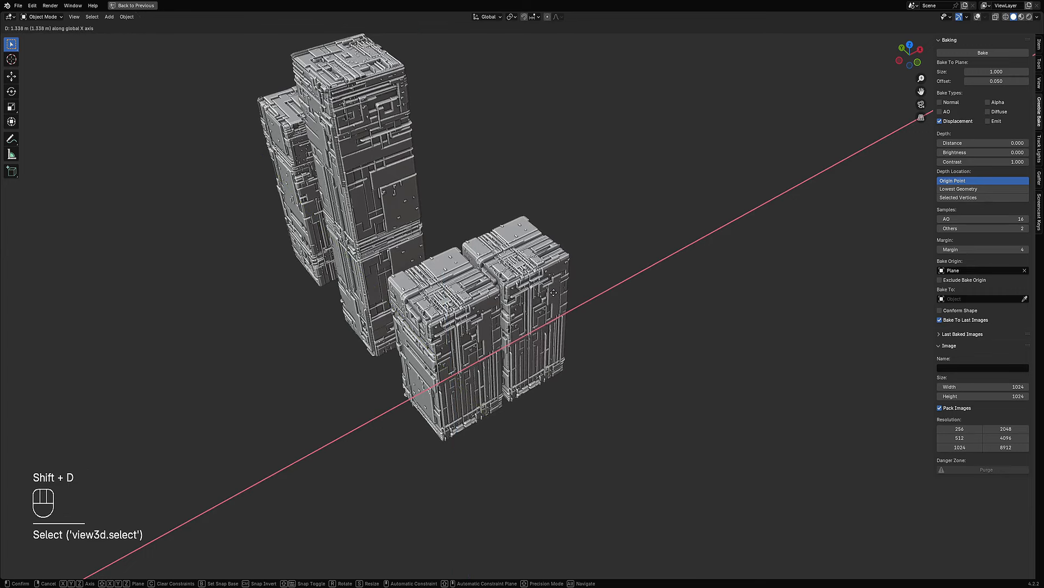
{"action": "left_click", "coordinate": [554, 294]}
{"action": "key", "text": "shift+r"}
{"action": "key", "text": "shift+r"}
{"action": "key", "text": "shift+r"}
{"action": "key", "text": "shift+r"}
{"action": "key", "text": "shift+r"}
{"action": "key", "text": "shift+r"}
{"action": "key", "text": "shift+r"}
{"action": "key", "text": "shift+r"}
{"action": "key", "text": "shift+r"}
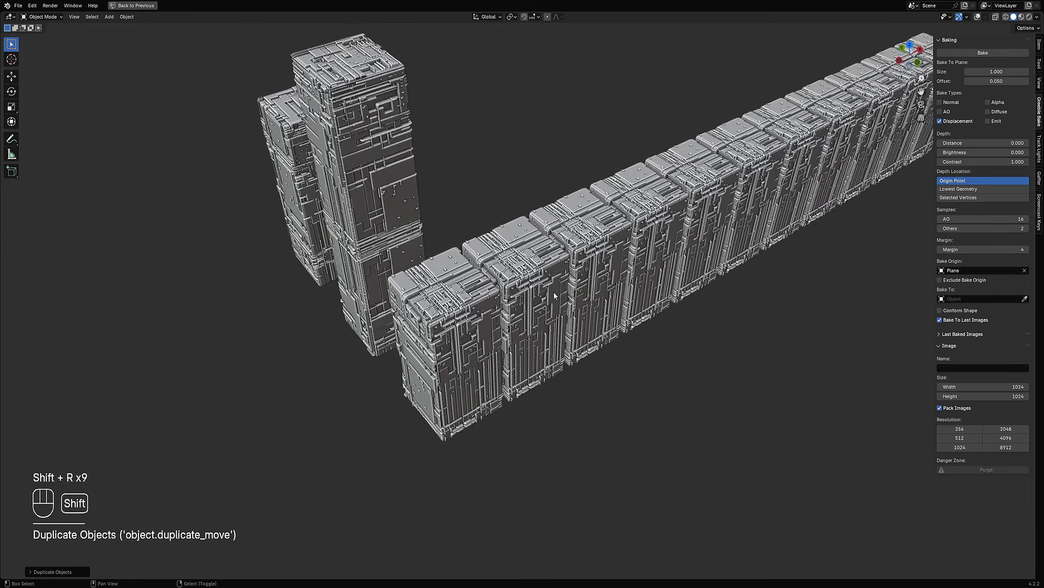
Duplicate the tall block about 1 m along the X axis and repeat the duplication three times.
{"action": "scroll", "coordinate": [554, 296], "scroll_direction": "down", "scroll_amount": 4}
{"action": "left_click", "coordinate": [492, 247]}
{"action": "key", "text": "shift+d"}
{"action": "key", "text": "x"}
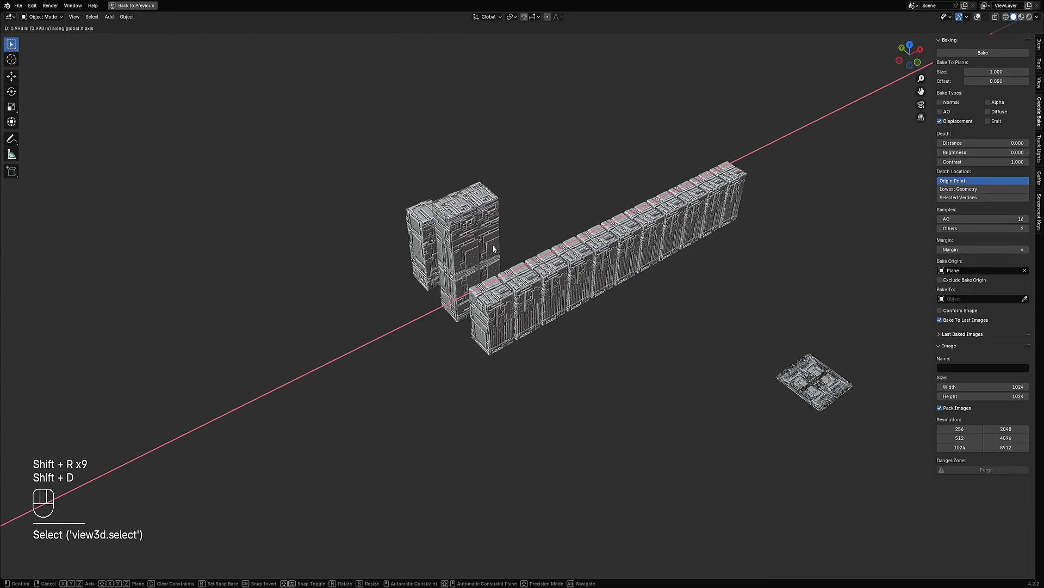
{"action": "left_click", "coordinate": [494, 248]}
{"action": "key", "text": "shift+r"}
{"action": "key", "text": "shift+r"}
{"action": "key", "text": "shift+r"}
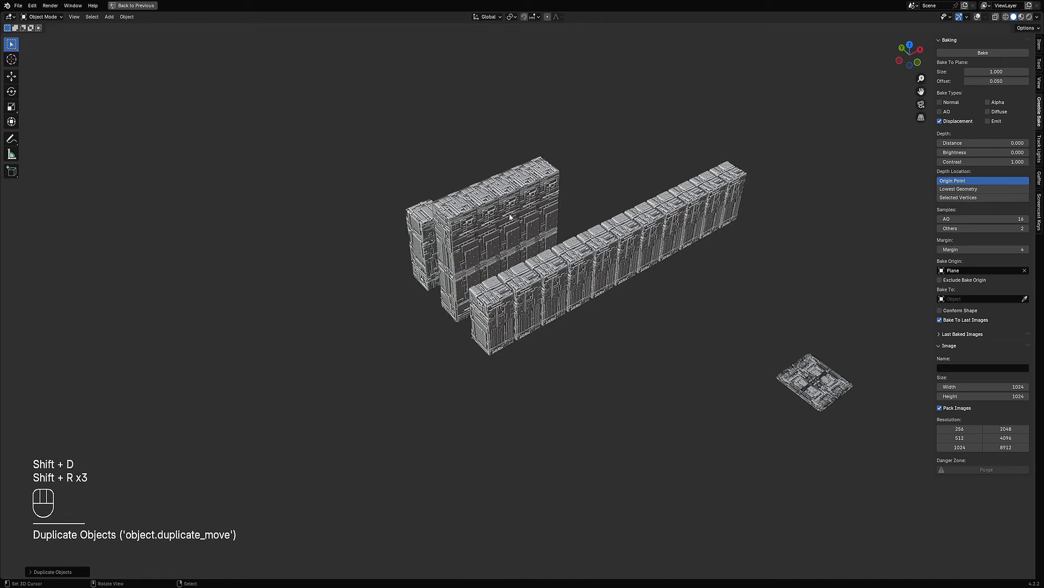
Undo all the closely spaced duplicates of the tall block.
{"action": "key", "text": "ctrl+z"}
{"action": "key", "text": "ctrl+z"}
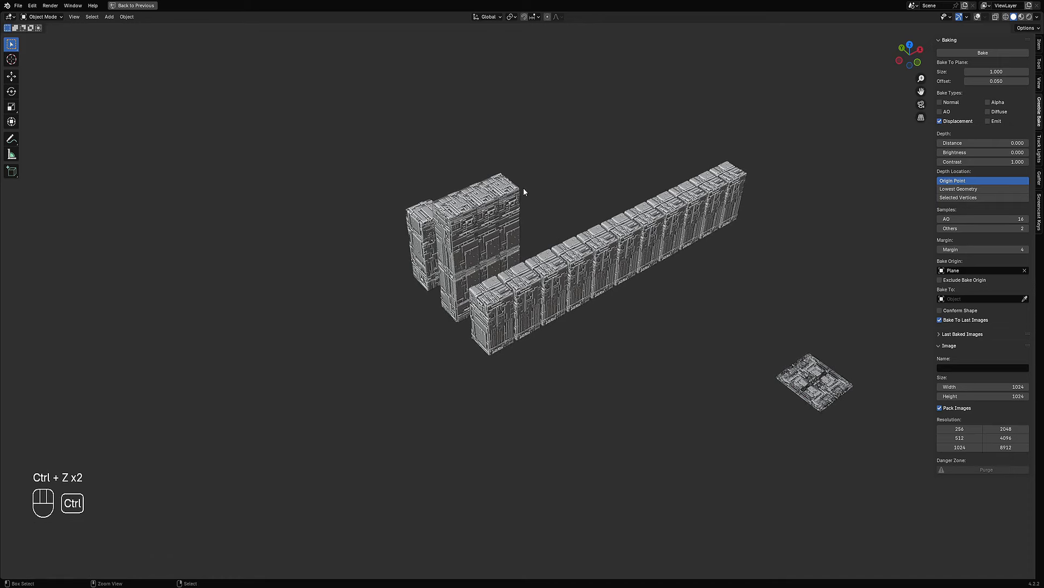
{"action": "key", "text": "ctrl+z"}
{"action": "key", "text": "ctrl+z"}
Select the tall block and show the viewport overlays.
{"action": "scroll", "coordinate": [484, 288], "scroll_direction": "up", "scroll_amount": 3}
{"action": "left_click", "coordinate": [450, 299], "text": "alt+shift"}
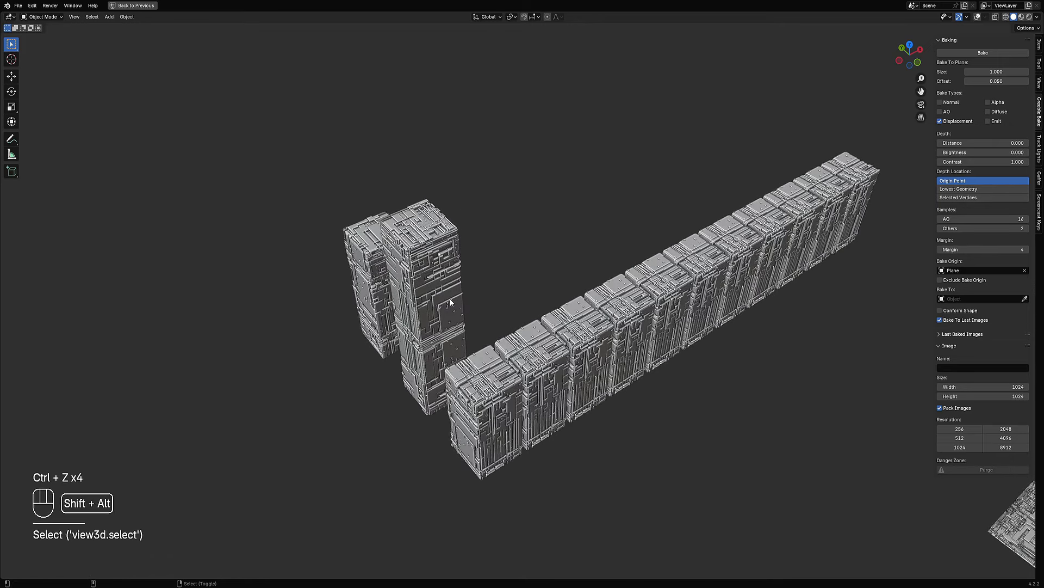
{"action": "key", "text": "shift+alt+z"}
Duplicate the tall block about 1.57 m along the X axis and repeat the duplication nine times.
{"action": "key", "text": "shift+d"}
{"action": "key", "text": "x"}
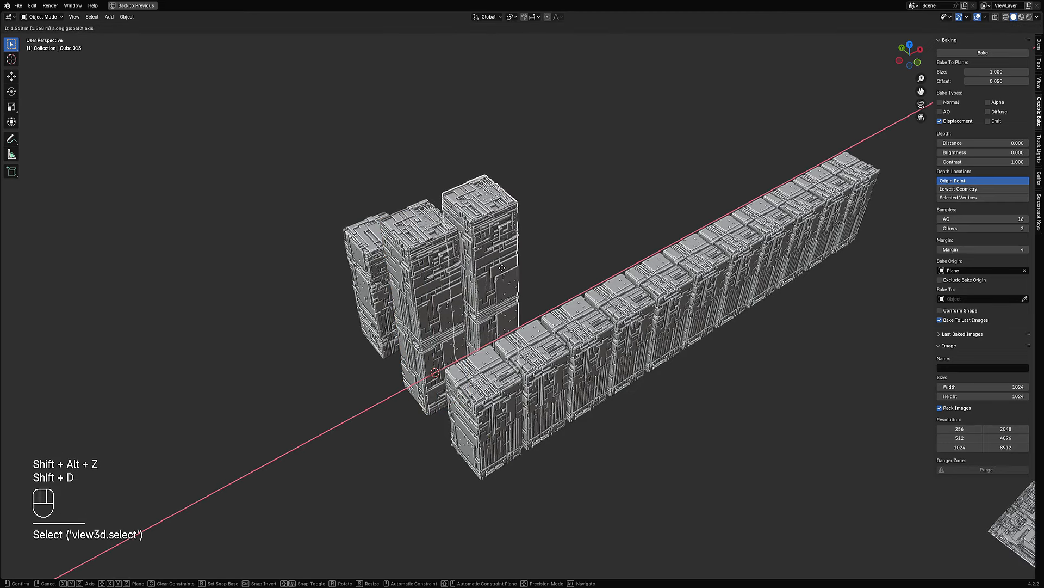
{"action": "left_click", "coordinate": [502, 267], "text": "shift"}
{"action": "key", "text": "shift+r"}
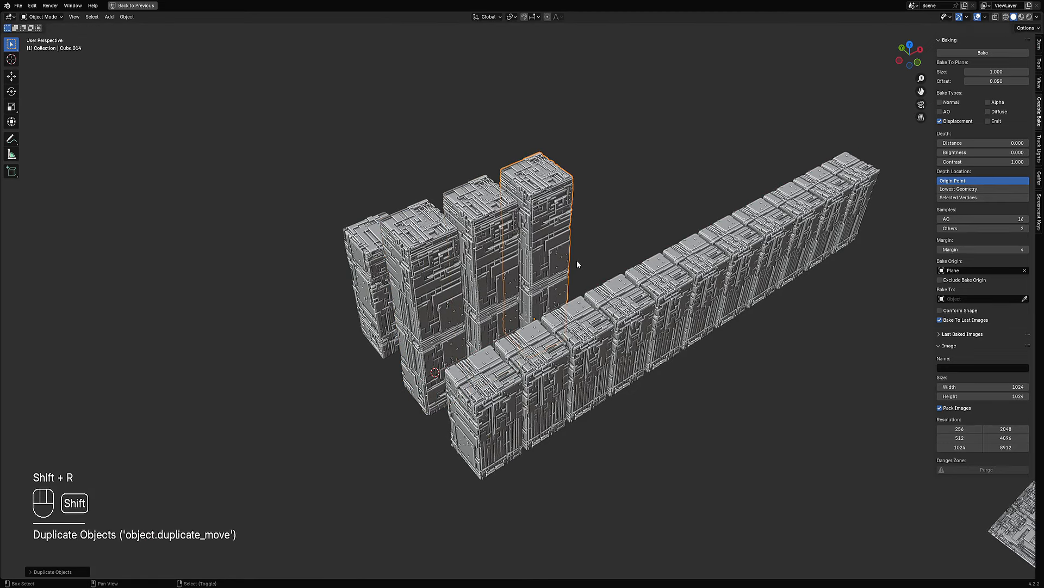
{"action": "key", "text": "shift+r"}
{"action": "key", "text": "shift+r"}
{"action": "key", "text": "shift+r"}
{"action": "key", "text": "shift+r"}
{"action": "key", "text": "shift+r"}
{"action": "key", "text": "shift+r"}
{"action": "key", "text": "shift+r"}
{"action": "key", "text": "shift+r"}
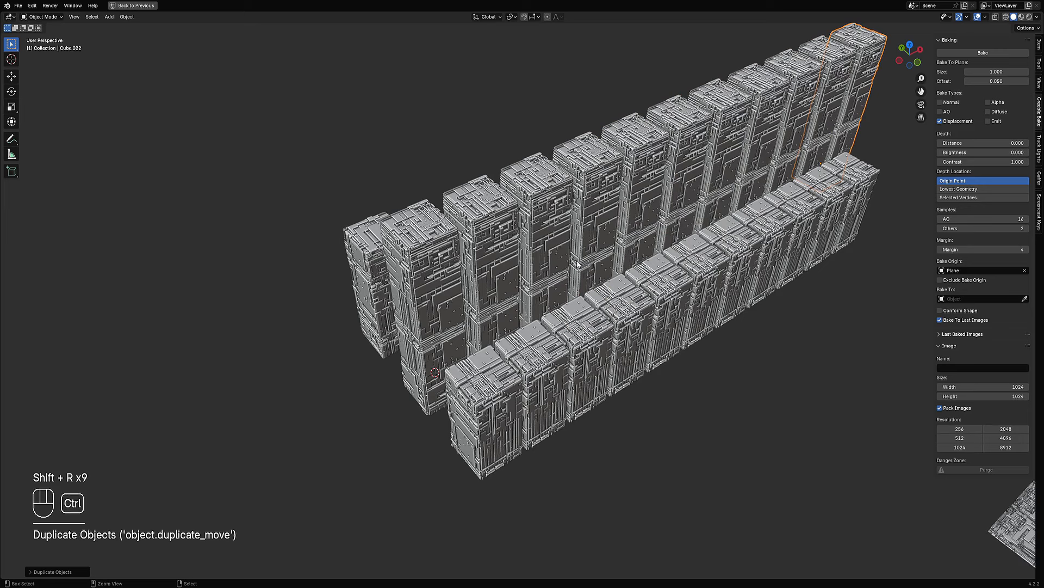
Undo the whole row of tall block duplicates.
{"action": "key", "text": "ctrl+z"}
{"action": "key", "text": "ctrl+z"}
{"action": "key", "text": "ctrl+z"}
{"action": "key", "text": "ctrl+z"}
{"action": "key", "text": "ctrl+z"}
{"action": "key", "text": "ctrl+z"}
{"action": "key", "text": "ctrl+z"}
{"action": "key", "text": "ctrl+z"}
{"action": "key", "text": "ctrl+z"}
{"action": "key", "text": "ctrl+z"}
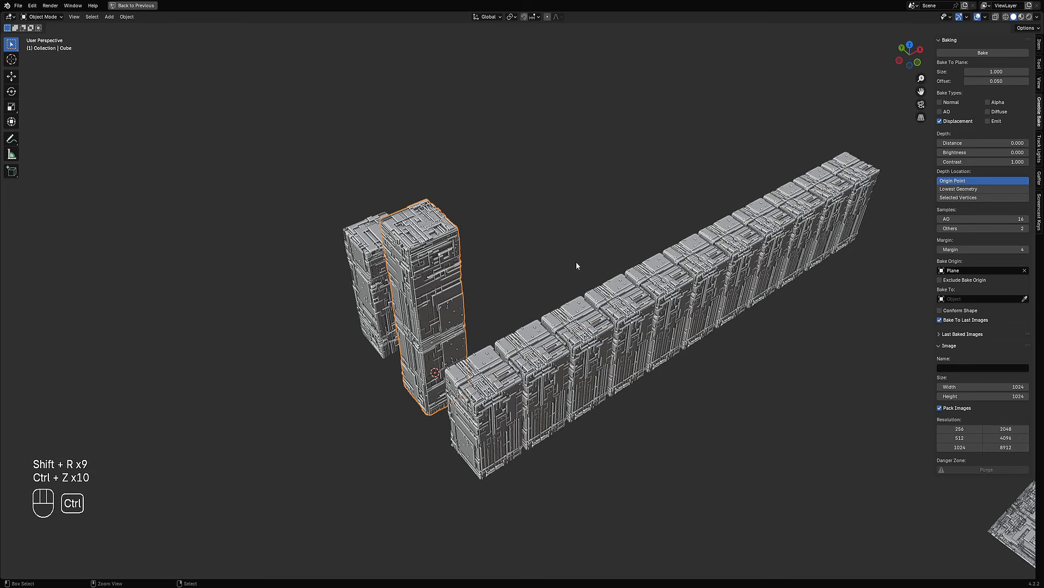
{"action": "middle_click_drag", "start_coordinate": [573, 265], "coordinate": [628, 342], "text": "ctrl"}
{"action": "key", "text": "ctrl+z"}
Delete the ten duplicates in the row beside the small block.
{"action": "left_click", "coordinate": [556, 336], "text": "shift"}
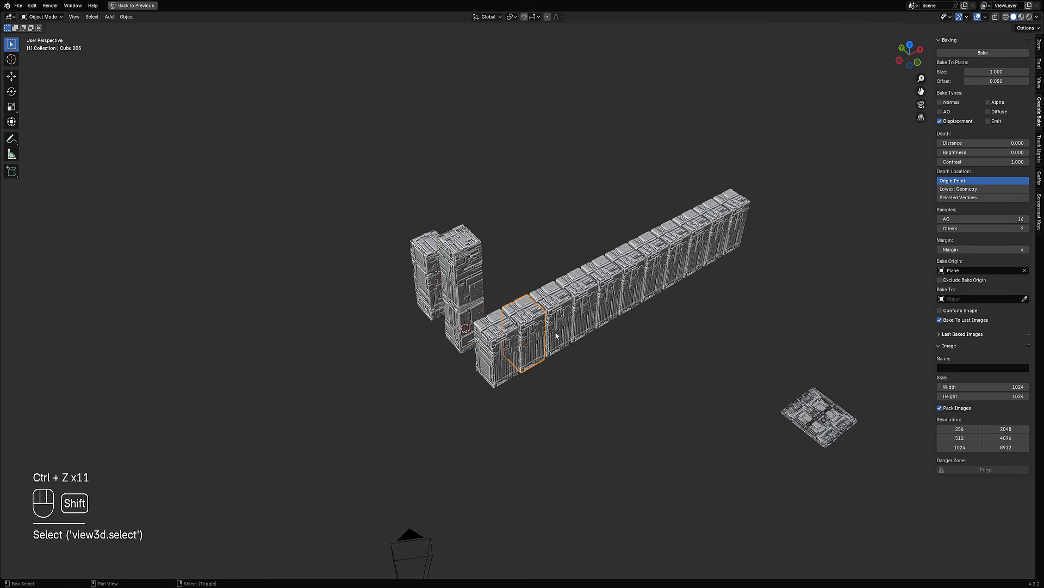
{"action": "key", "text": "b"}
{"action": "left_click_drag", "start_coordinate": [554, 185], "coordinate": [738, 324]}
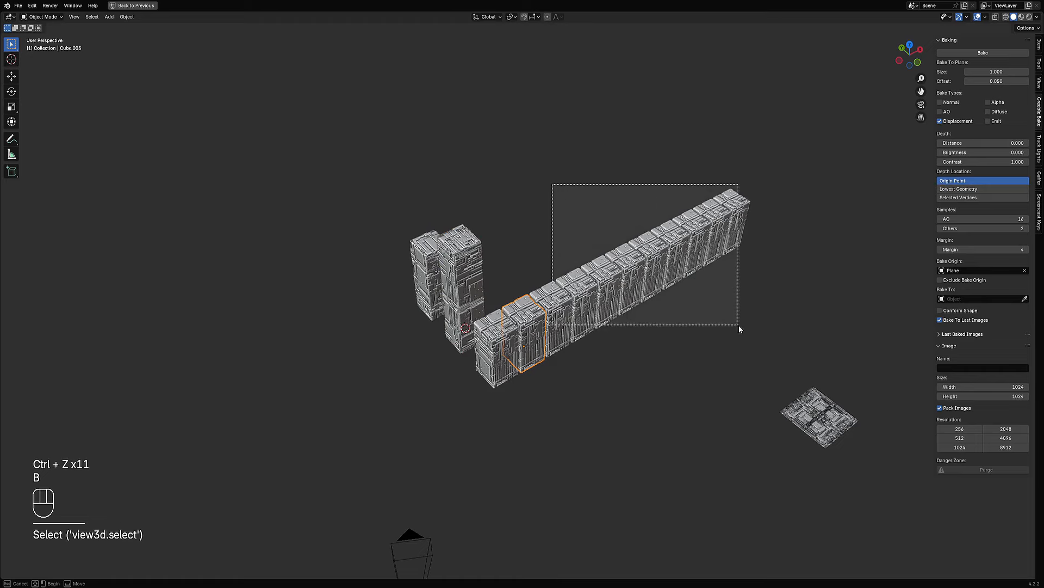
{"action": "key", "text": "x"}
{"action": "left_click", "coordinate": [741, 343]}
Duplicate the small block with movement along the X axis locked and repeat the duplication several times.
{"action": "left_click", "coordinate": [491, 350], "text": "shift"}
{"action": "key", "text": "shift+d"}
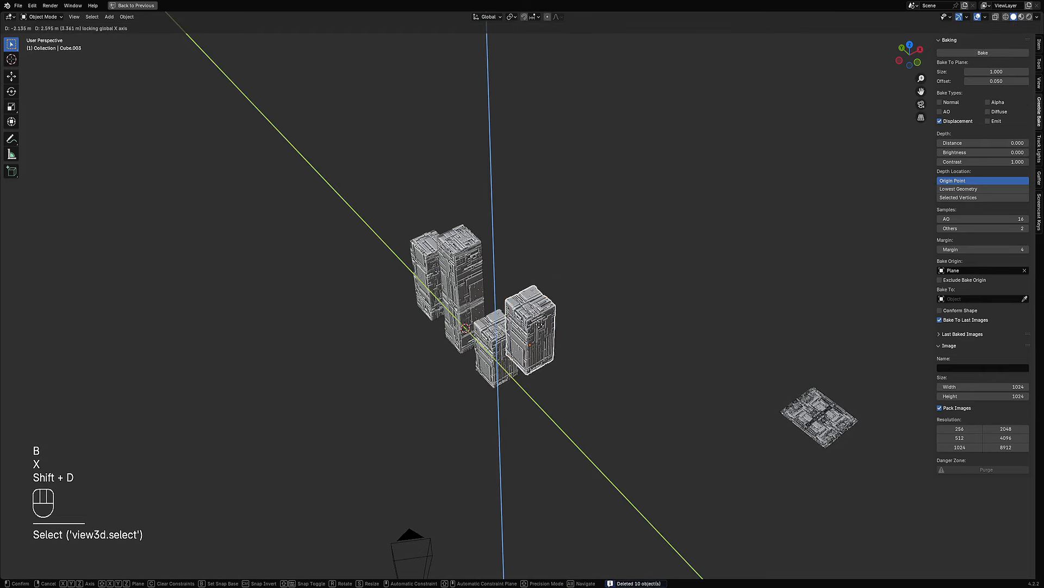
{"action": "left_click", "coordinate": [557, 322]}
{"action": "key", "text": "shift+r"}
{"action": "key", "text": "shift+r"}
{"action": "key", "text": "shift+r"}
{"action": "key", "text": "shift+r"}
{"action": "key", "text": "shift+r"}
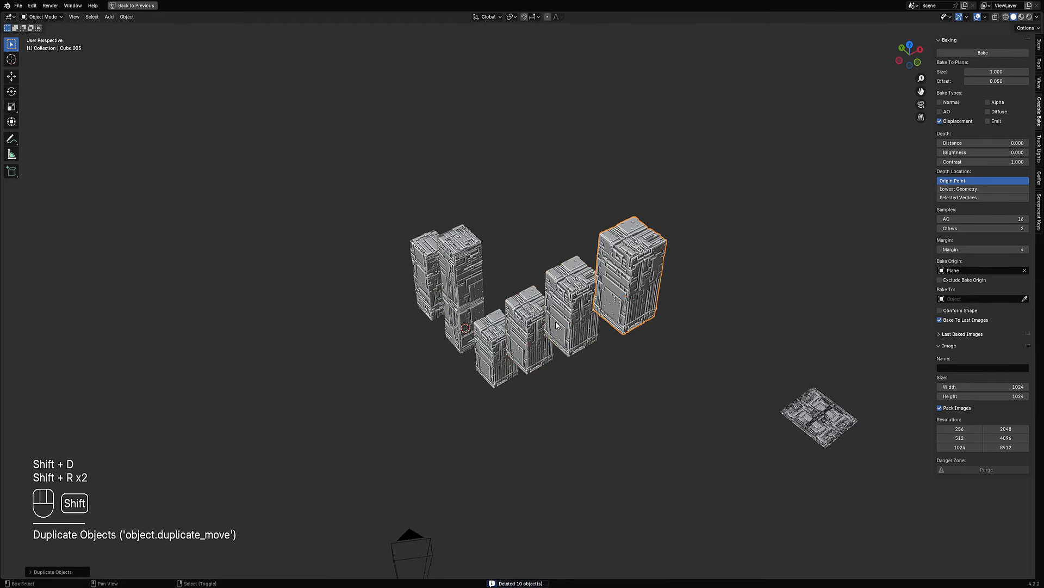
Undo the duplicates made with the X axis locked.
{"action": "key", "text": "ctrl+z"}
{"action": "key", "text": "ctrl+z"}
{"action": "key", "text": "ctrl+z"}
{"action": "key", "text": "ctrl+z"}
{"action": "key", "text": "ctrl+z"}
{"action": "key", "text": "ctrl+z"}
Select the small block and examine its simplified mesh in Edit Mode.
{"action": "middle_click_drag", "start_coordinate": [503, 359], "coordinate": [579, 308]}
{"action": "scroll", "coordinate": [579, 309], "scroll_direction": "up", "scroll_amount": 3}
{"action": "left_click", "coordinate": [579, 315]}
{"action": "key", "text": "Tab"}
{"action": "middle_click_drag", "start_coordinate": [683, 322], "coordinate": [601, 298]}
{"action": "scroll", "coordinate": [601, 299], "scroll_direction": "up", "scroll_amount": 5}
{"action": "key", "text": "Tab"}
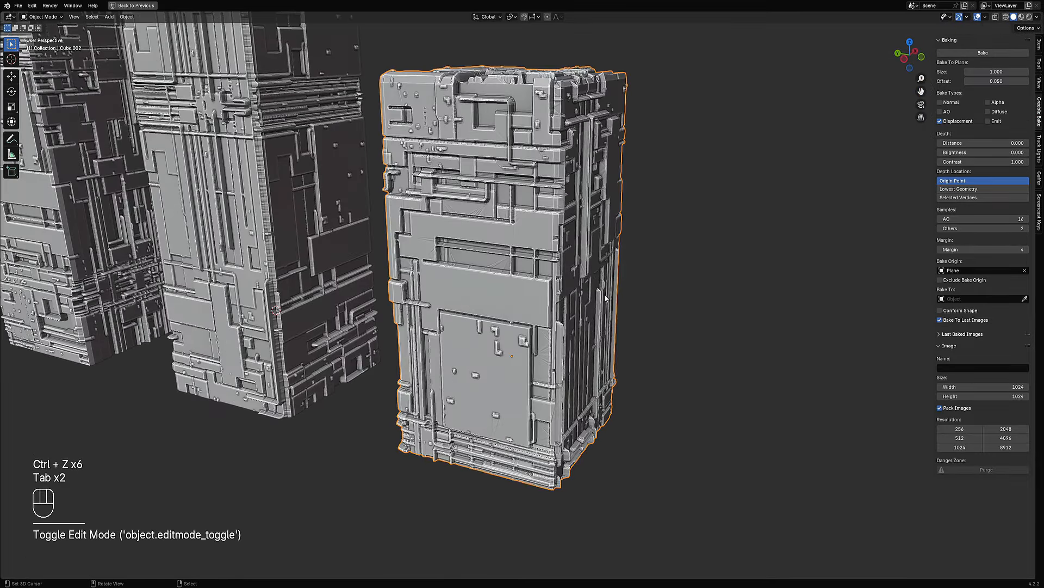
Select the tall block, check its dense mesh in Edit Mode and return to Object Mode.
{"action": "scroll", "coordinate": [413, 228], "scroll_direction": "down", "scroll_amount": 3}
{"action": "middle_click_drag", "start_coordinate": [381, 201], "coordinate": [512, 318], "text": "shift"}
{"action": "right_click", "coordinate": [505, 316]}
{"action": "key", "text": "Tab"}
{"action": "scroll", "coordinate": [512, 307], "scroll_direction": "up", "scroll_amount": 1}
{"action": "scroll", "coordinate": [512, 307], "scroll_direction": "down", "scroll_amount": 2}
{"action": "key", "text": "Tab"}
{"action": "scroll", "coordinate": [512, 317], "scroll_direction": "up", "scroll_amount": 2}
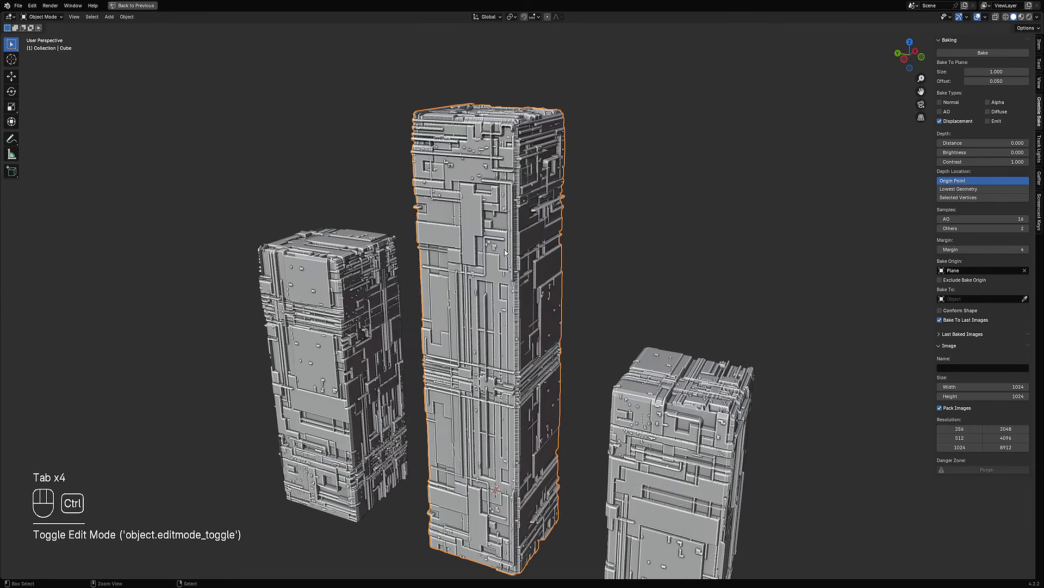
Save the file and add a Decimate modifier to the tall block.
{"action": "key", "text": "ctrl+space"}
{"action": "key", "text": "ctrl+s"}
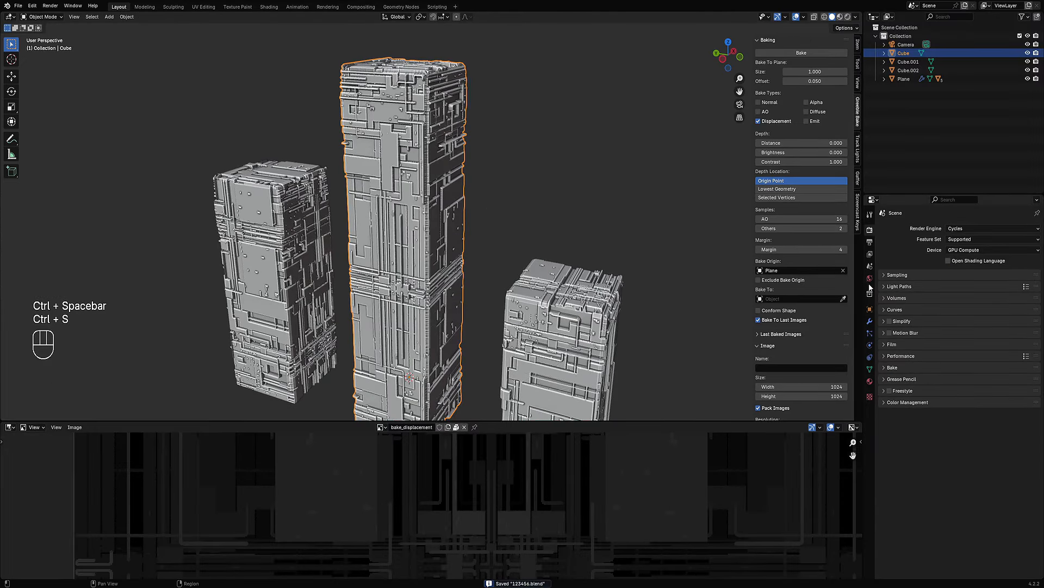
{"action": "left_click", "coordinate": [870, 321]}
{"action": "left_click", "coordinate": [908, 228]}
{"action": "mouse_move", "coordinate": [899, 229]}
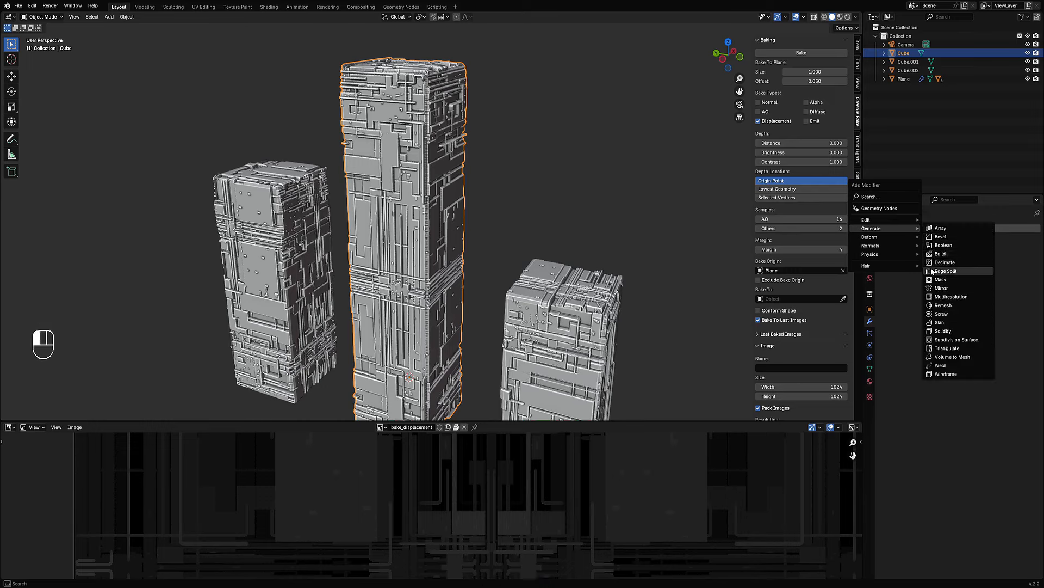
{"action": "left_click", "coordinate": [934, 263]}
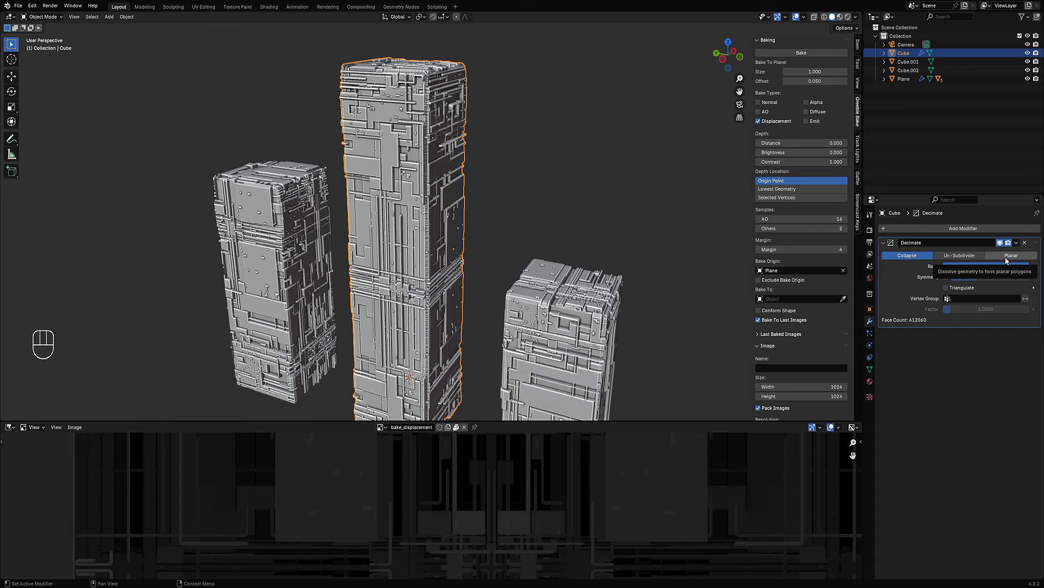
Try the Decimate modifier's Planar mode on the tall block and inspect the result in wireframe.
{"action": "key", "text": "shift+z"}
{"action": "scroll", "coordinate": [556, 249], "scroll_direction": "up", "scroll_amount": 2}
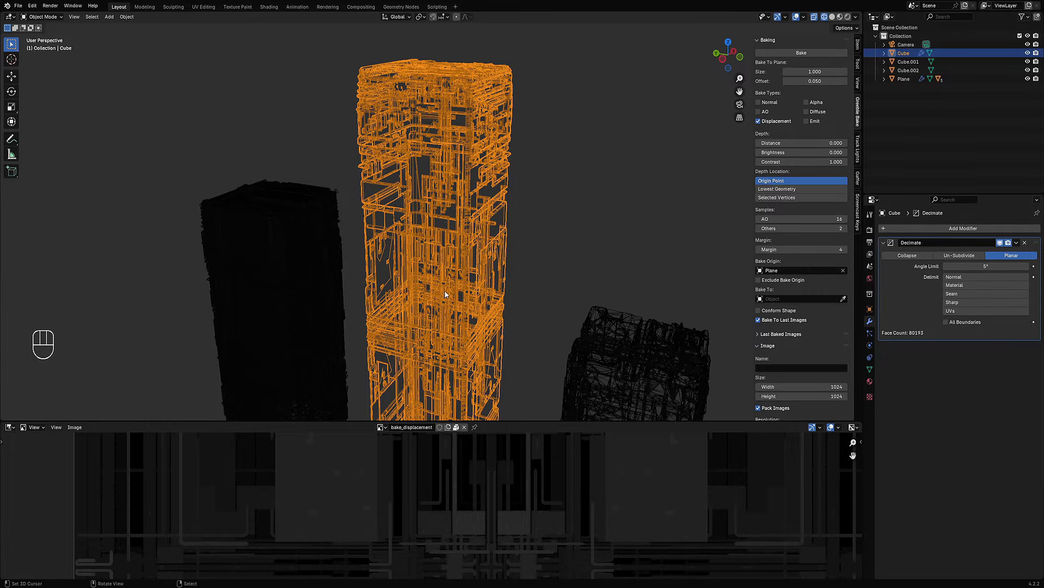
{"action": "middle_click_drag", "start_coordinate": [549, 223], "coordinate": [522, 242]}
{"action": "key", "text": "shift+z"}
{"action": "key", "text": "shift+z"}
{"action": "scroll", "coordinate": [536, 262], "scroll_direction": "up", "scroll_amount": 6}
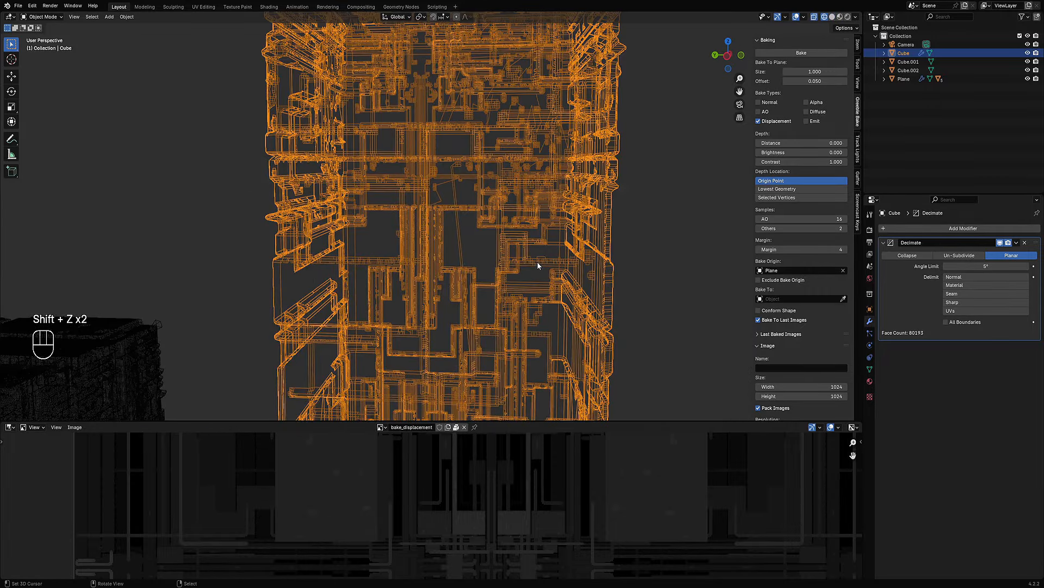
{"action": "scroll", "coordinate": [536, 261], "scroll_direction": "down", "scroll_amount": 4}
{"action": "middle_click_drag", "start_coordinate": [537, 261], "coordinate": [548, 199]}
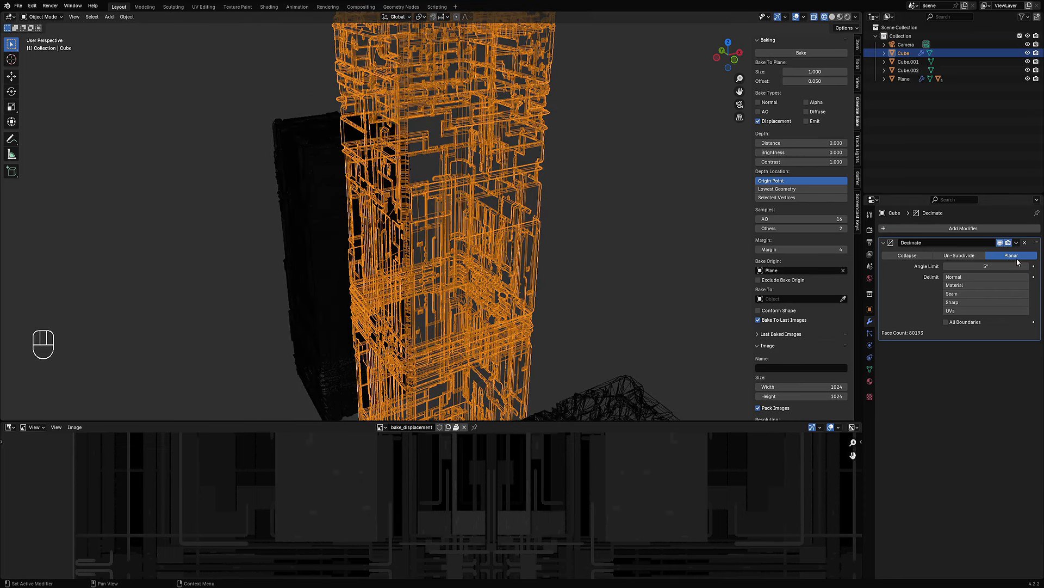
Set the tall block's Decimate modifier to Collapse with a ratio of 0.1.
{"action": "left_click", "coordinate": [916, 256]}
{"action": "middle_click_drag", "start_coordinate": [562, 265], "coordinate": [616, 307]}
{"action": "scroll", "coordinate": [425, 307], "scroll_direction": "up", "scroll_amount": 1}
{"action": "middle_click_drag", "start_coordinate": [547, 197], "coordinate": [542, 273], "text": "shift"}
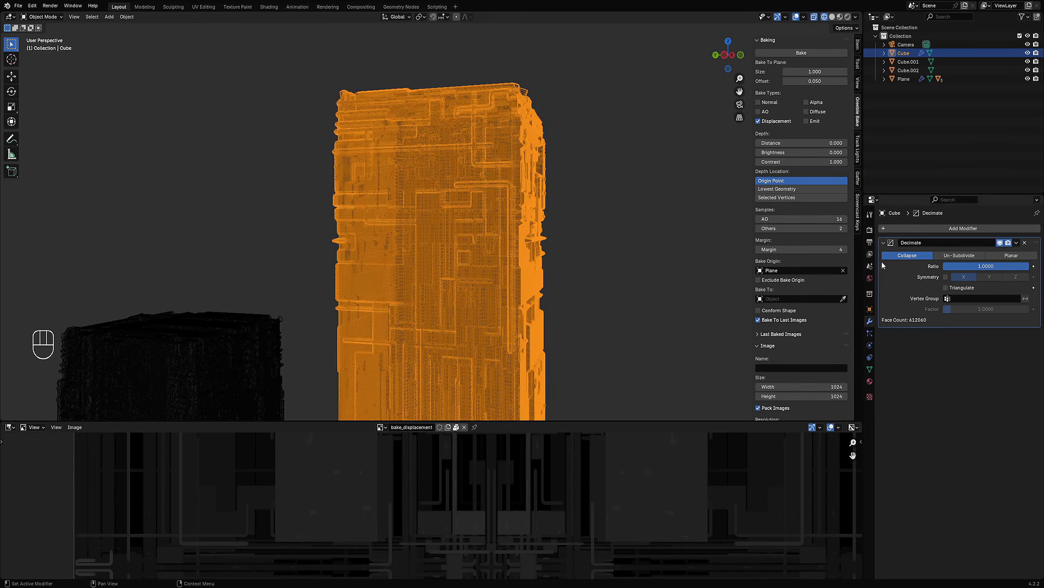
{"action": "left_click", "coordinate": [981, 264]}
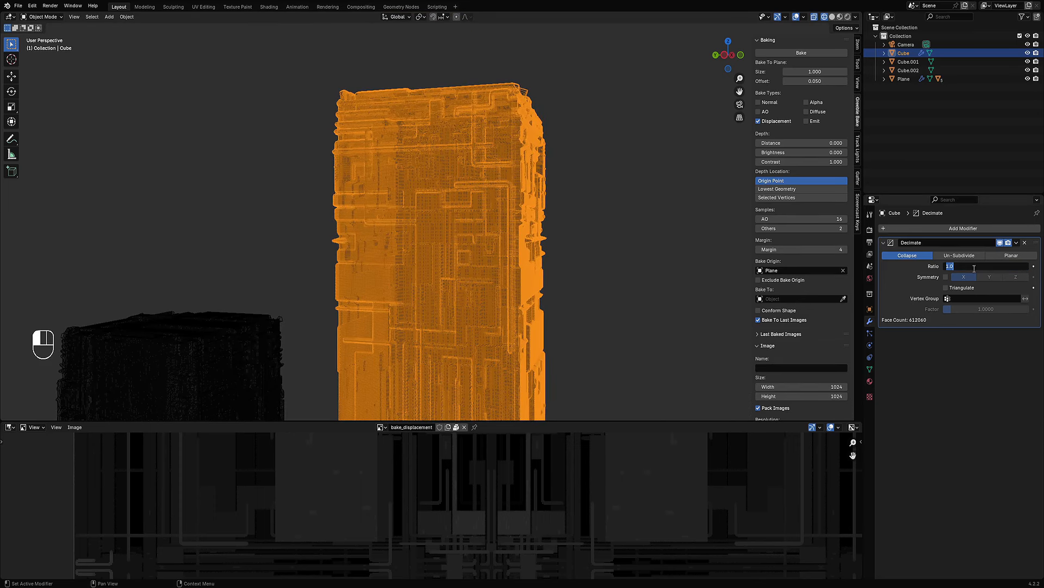
{"action": "type", "text": ".1"}
{"action": "key", "text": "Return"}
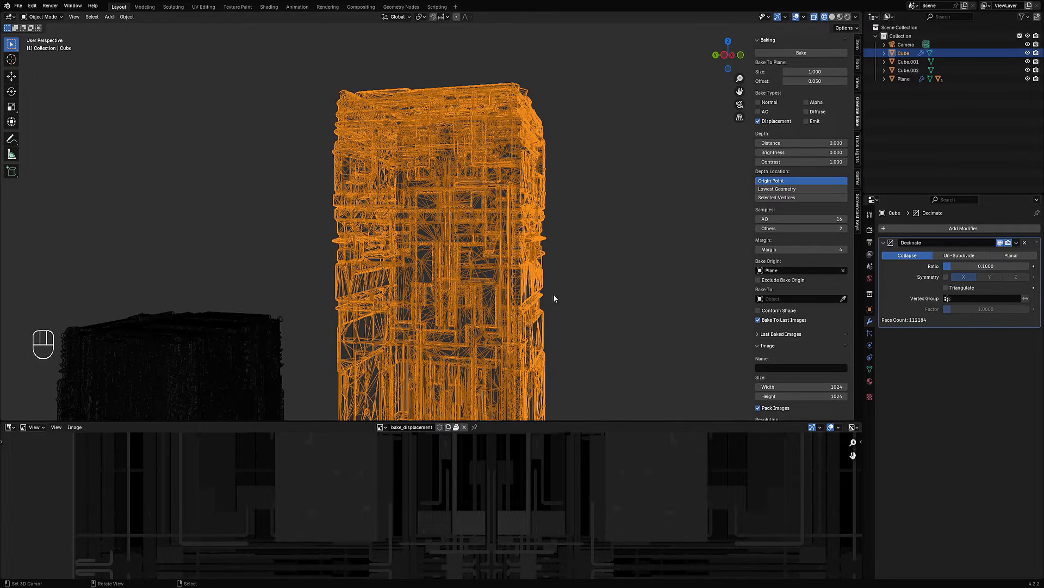
Examine the decimated tall block's flat panels and raised details up close in solid shading.
{"action": "middle_click_drag", "start_coordinate": [554, 294], "coordinate": [381, 257]}
{"action": "key", "text": "shift+z"}
{"action": "middle_click_drag", "start_coordinate": [512, 265], "coordinate": [484, 202]}
{"action": "scroll", "coordinate": [497, 262], "scroll_direction": "up", "scroll_amount": 6}
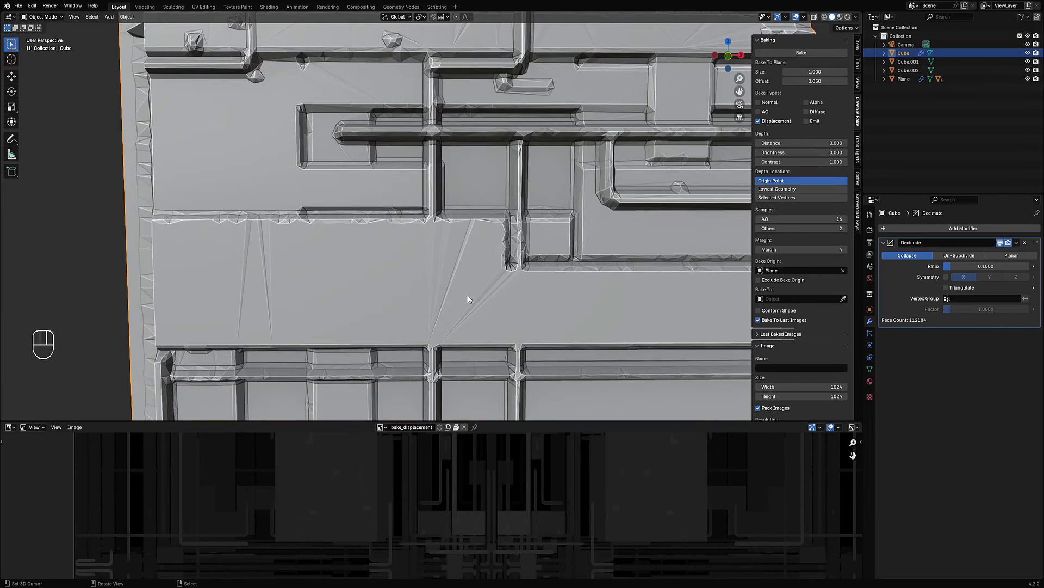
{"action": "middle_click_drag", "start_coordinate": [375, 314], "coordinate": [442, 172], "text": "shift"}
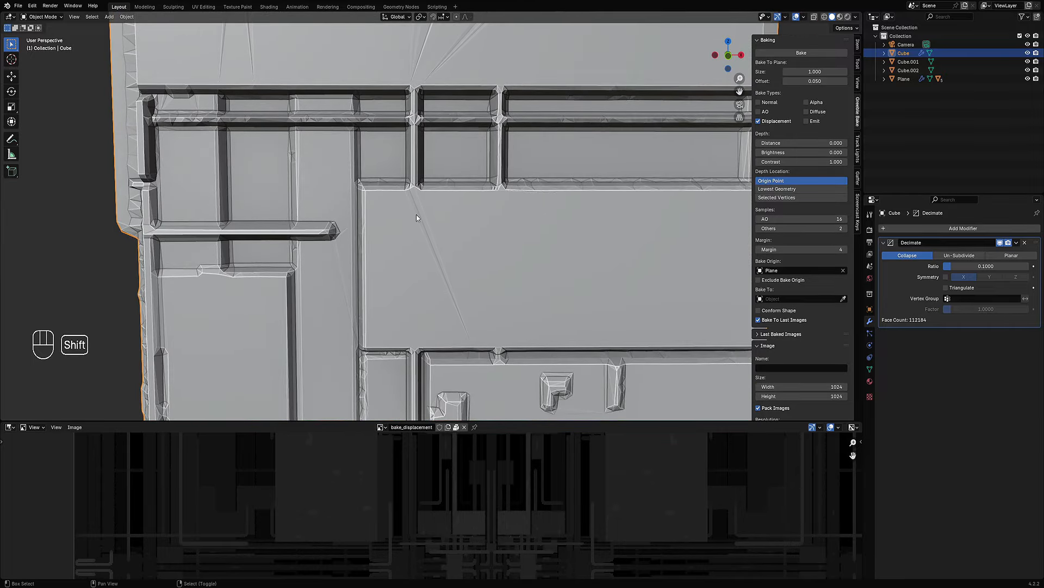
{"action": "scroll", "coordinate": [406, 198], "scroll_direction": "down", "scroll_amount": 5}
{"action": "middle_click_drag", "start_coordinate": [481, 136], "coordinate": [470, 180], "text": "shift"}
{"action": "scroll", "coordinate": [462, 172], "scroll_direction": "up", "scroll_amount": 8}
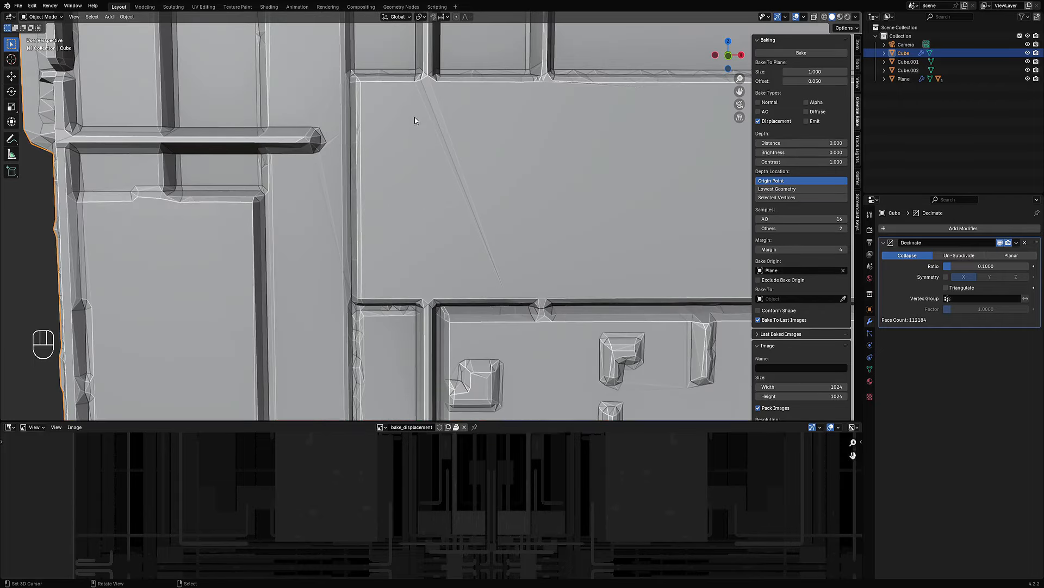
{"action": "scroll", "coordinate": [442, 136], "scroll_direction": "down", "scroll_amount": 6}
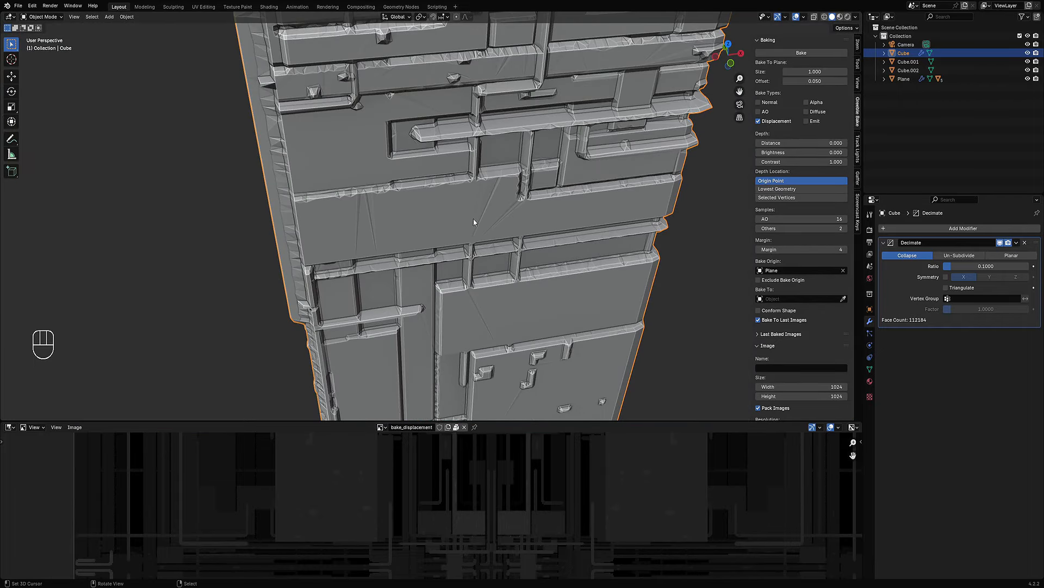
{"action": "scroll", "coordinate": [474, 222], "scroll_direction": "down", "scroll_amount": 10}
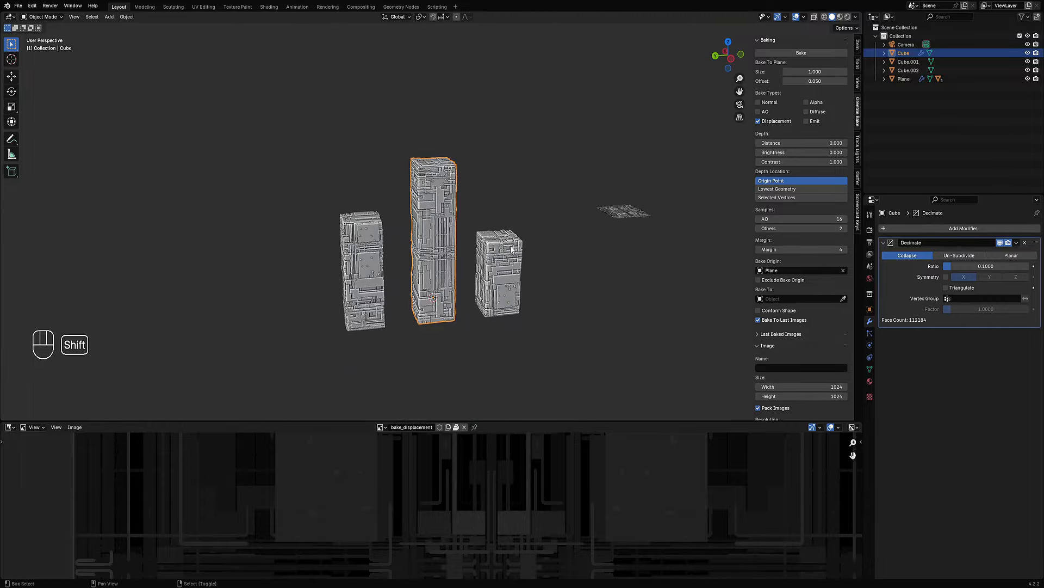
{"action": "middle_click_drag", "start_coordinate": [512, 249], "coordinate": [527, 197]}
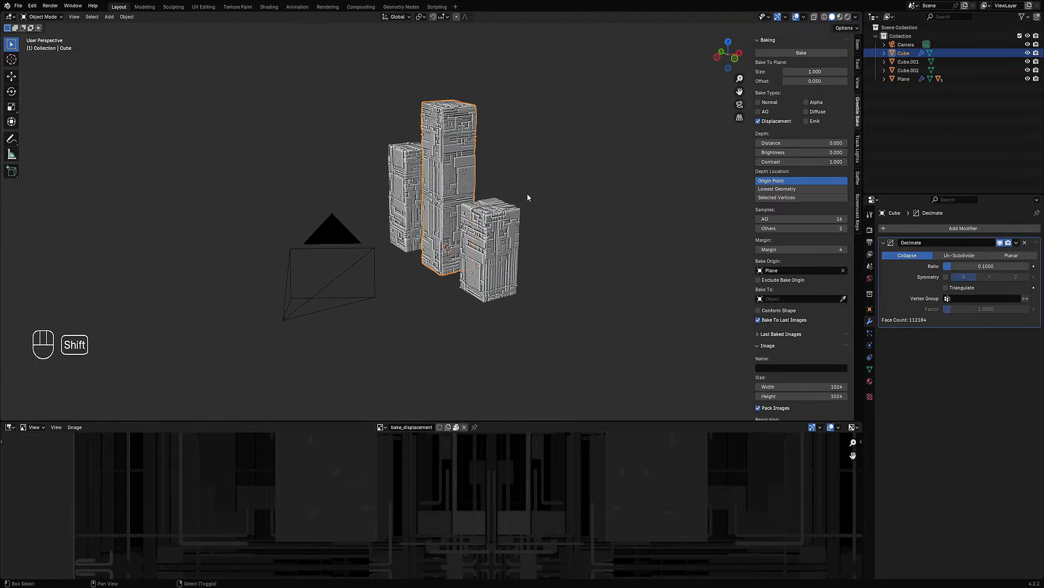
{"action": "scroll", "coordinate": [528, 197], "scroll_direction": "up", "scroll_amount": 10}
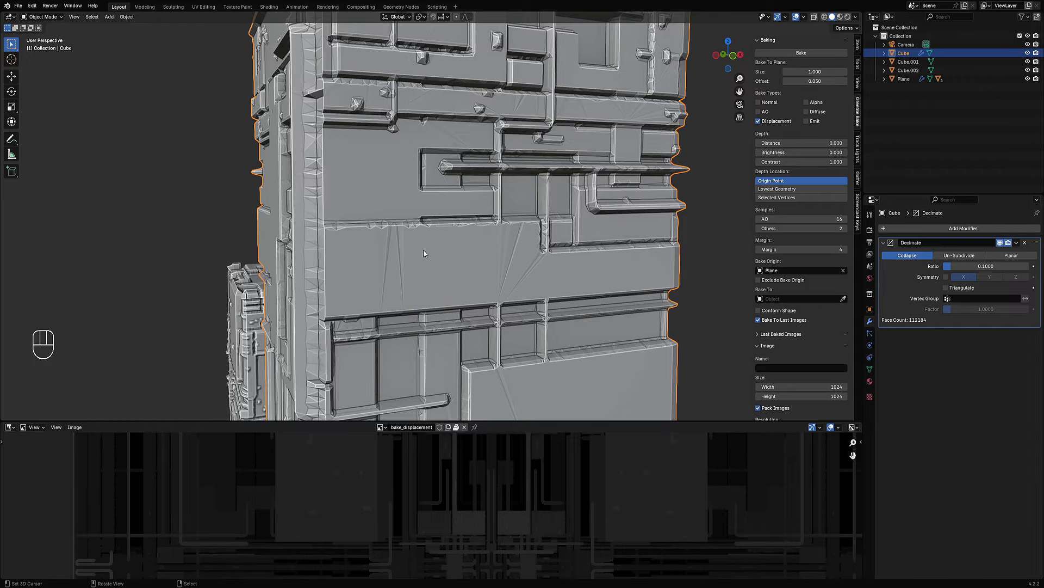
Show the scene in wireframe and check the tall block's reduced mesh density.
{"action": "scroll", "coordinate": [512, 263], "scroll_direction": "down", "scroll_amount": 6}
{"action": "key", "text": "shift+z"}
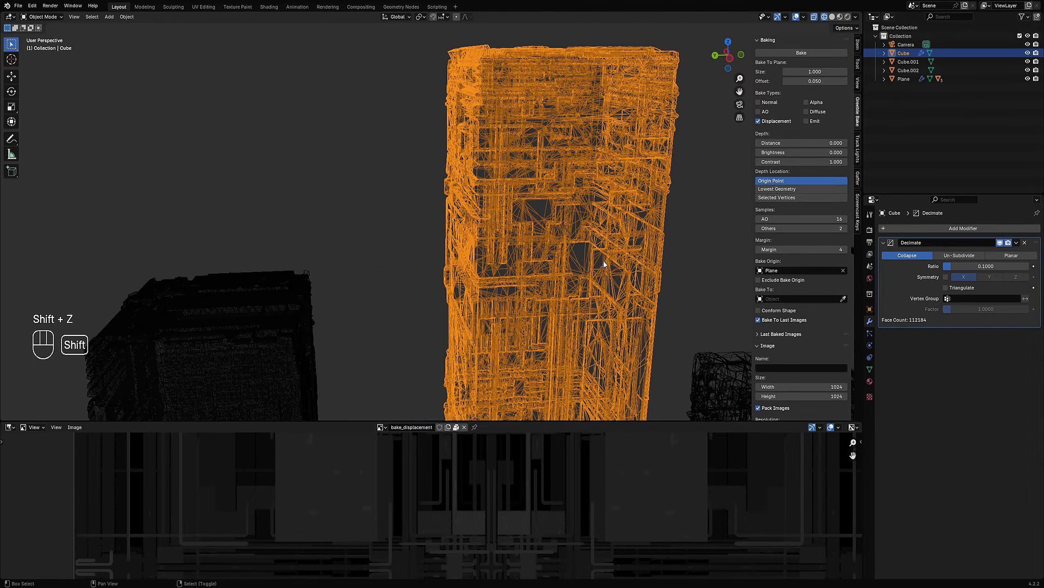
{"action": "middle_click_drag", "start_coordinate": [603, 260], "coordinate": [588, 226]}
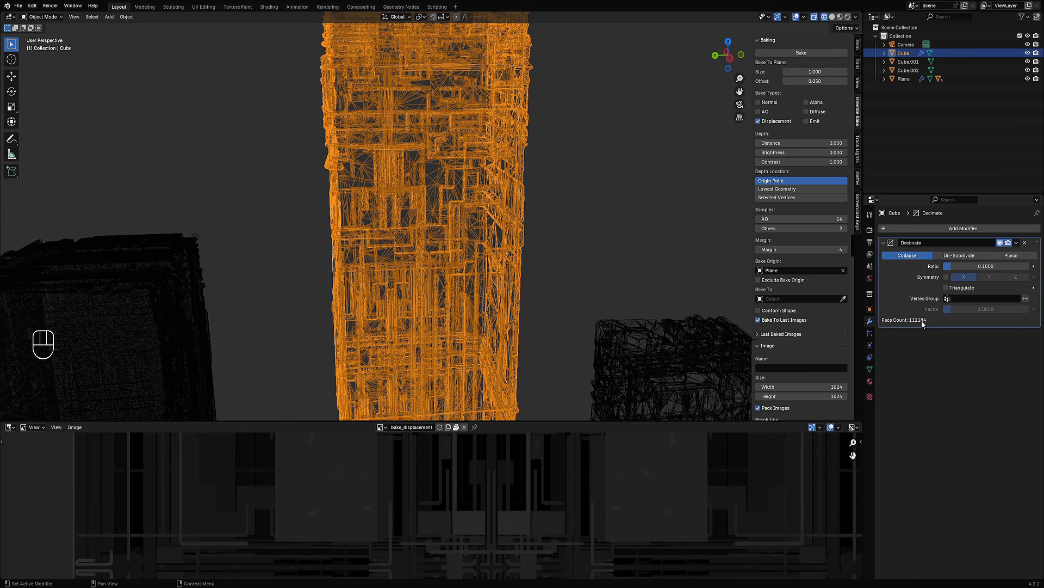
Display the scene in solid shading and set the tall tower's Decimate ratio to 0.05.
{"action": "key", "text": "shift+z"}
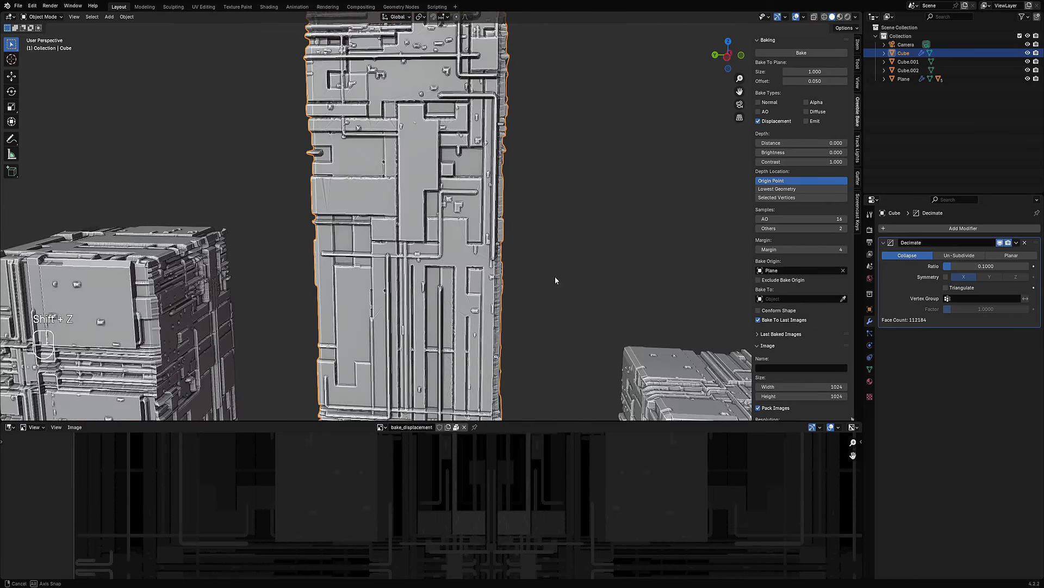
{"action": "left_click", "coordinate": [996, 265]}
{"action": "type", "text": ".05"}
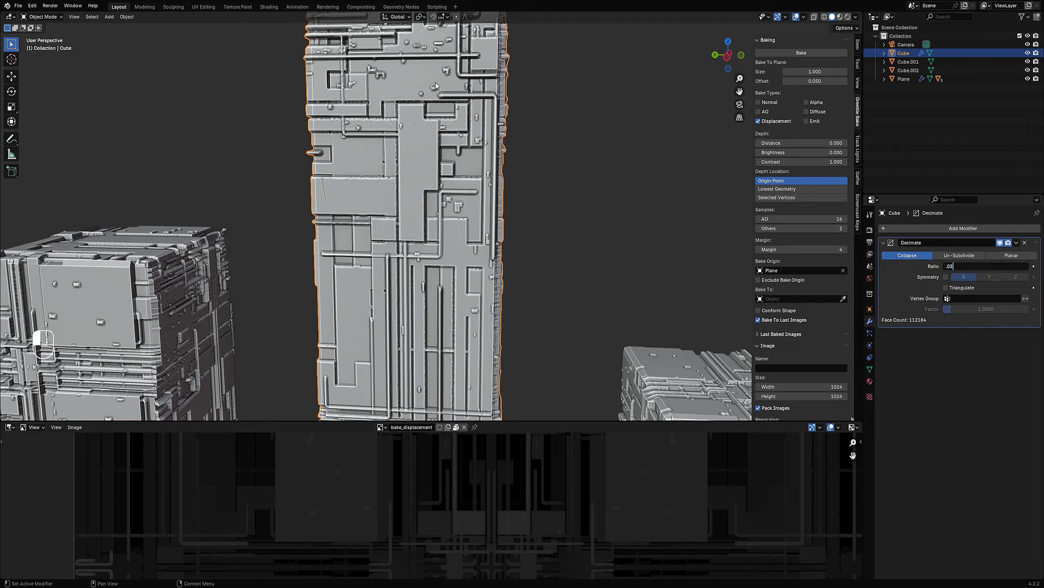
{"action": "key", "text": "Return"}
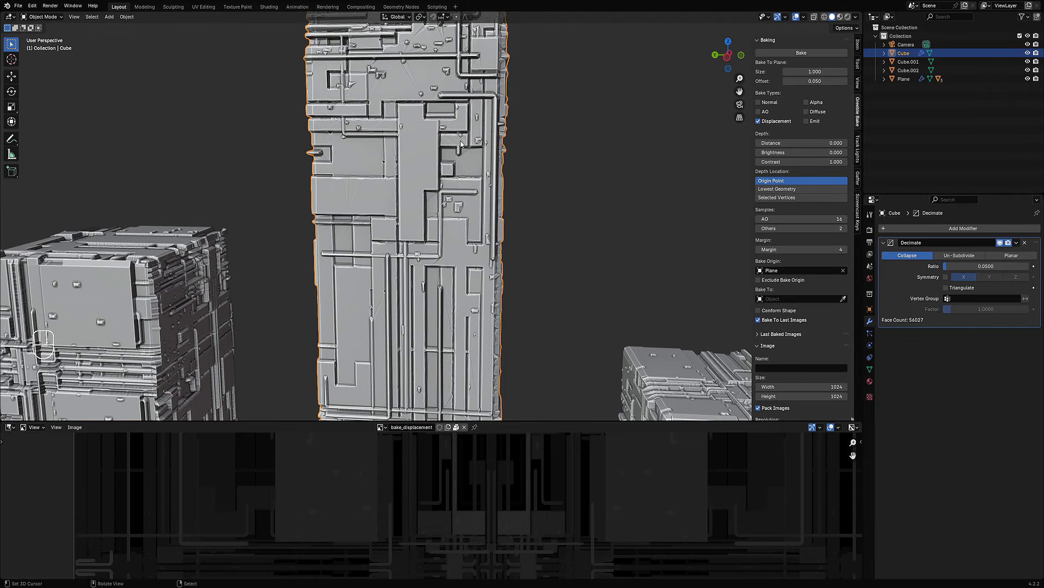
Inspect the tall tower's decimated mesh from several angles in both wireframe and solid shading.
{"action": "scroll", "coordinate": [460, 143], "scroll_direction": "down", "scroll_amount": 5}
{"action": "middle_click_drag", "start_coordinate": [460, 143], "coordinate": [515, 194]}
{"action": "key", "text": "shift+z"}
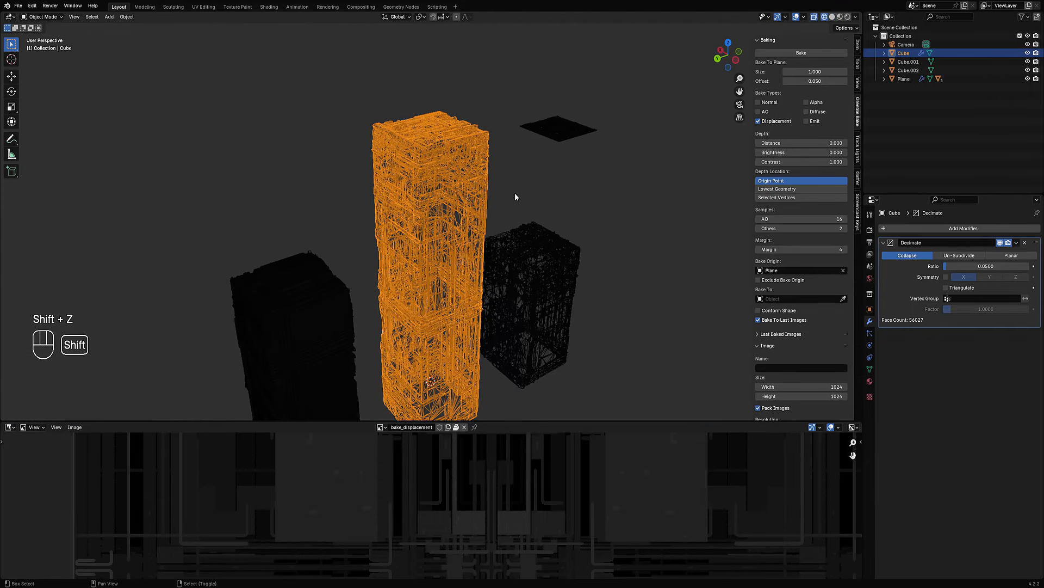
{"action": "key", "text": "shift+z"}
{"action": "middle_click_drag", "start_coordinate": [518, 224], "coordinate": [410, 235]}
{"action": "mouse_move", "coordinate": [472, 267]}
{"action": "middle_mouse_down", "text": "shift"}
{"action": "mouse_move", "coordinate": [477, 205]}
{"action": "mouse_move", "coordinate": [485, 253]}
{"action": "mouse_move", "coordinate": [528, 261]}
{"action": "middle_mouse_up", "text": "shift"}
{"action": "key", "text": "shift+z"}
{"action": "key", "text": "shift+z"}
Try a Decimate ratio of 0.01 on the tall tower and examine its surface detail.
{"action": "left_click", "coordinate": [998, 267]}
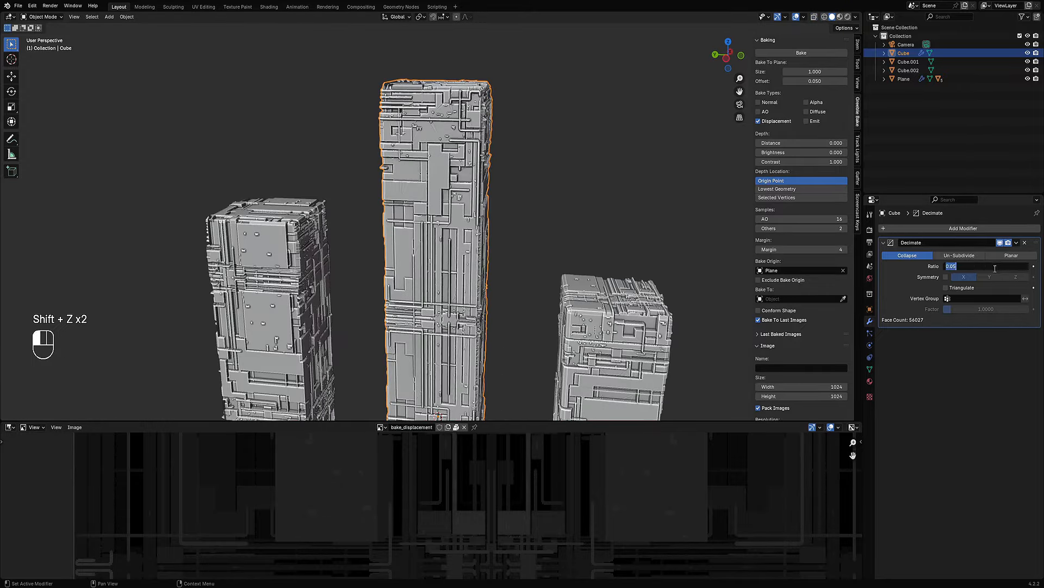
{"action": "type", "text": ".01"}
{"action": "key", "text": "Return"}
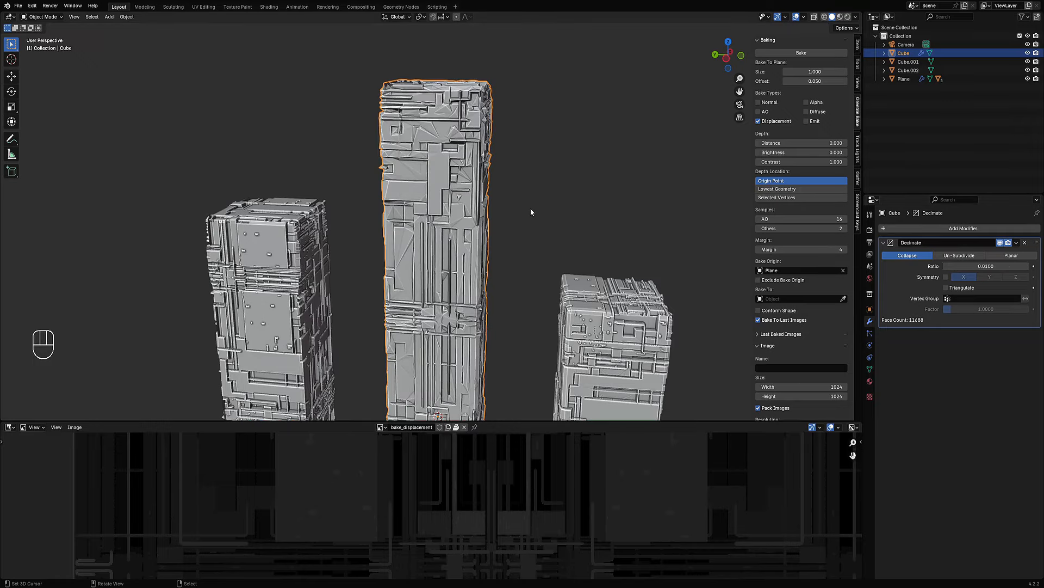
{"action": "middle_click_drag", "start_coordinate": [531, 212], "coordinate": [492, 213]}
{"action": "scroll", "coordinate": [511, 216], "scroll_direction": "down", "scroll_amount": 2}
{"action": "scroll", "coordinate": [492, 213], "scroll_direction": "up", "scroll_amount": 3}
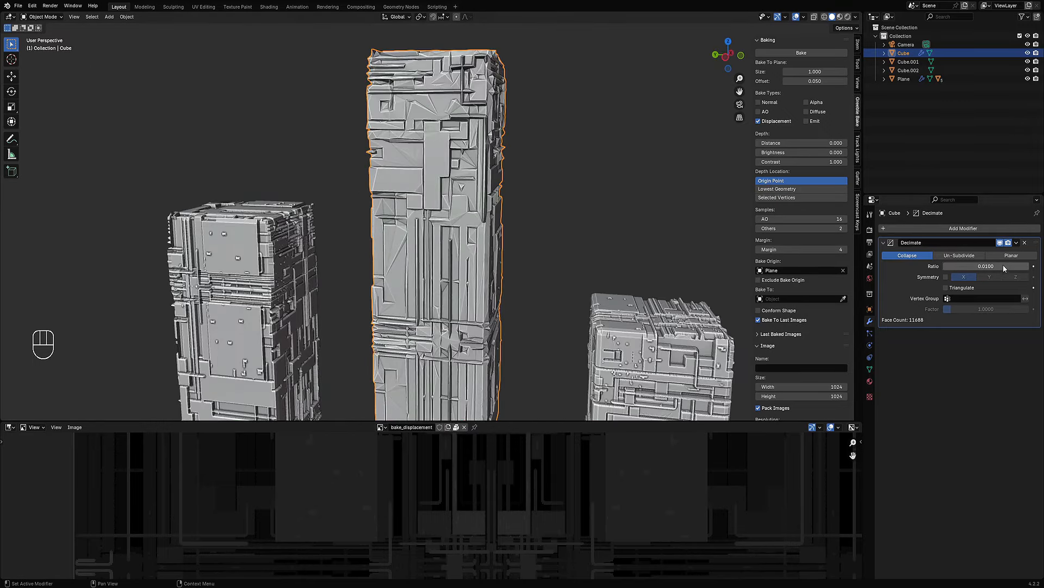
Set the tall tower's Decimate ratio to 0.05.
{"action": "left_click", "coordinate": [998, 265]}
{"action": "type", "text": ".05"}
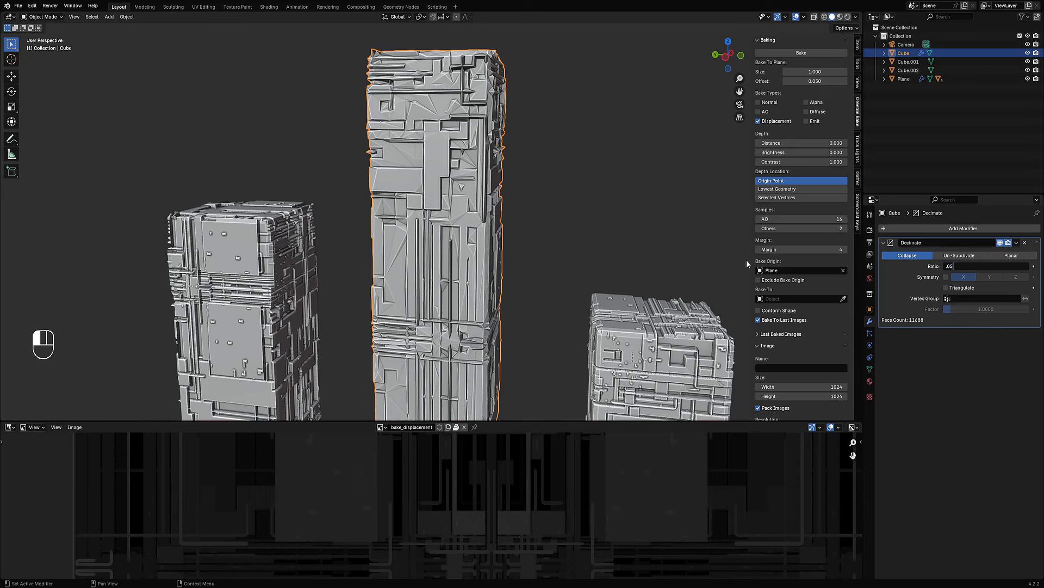
{"action": "key", "text": "Return"}
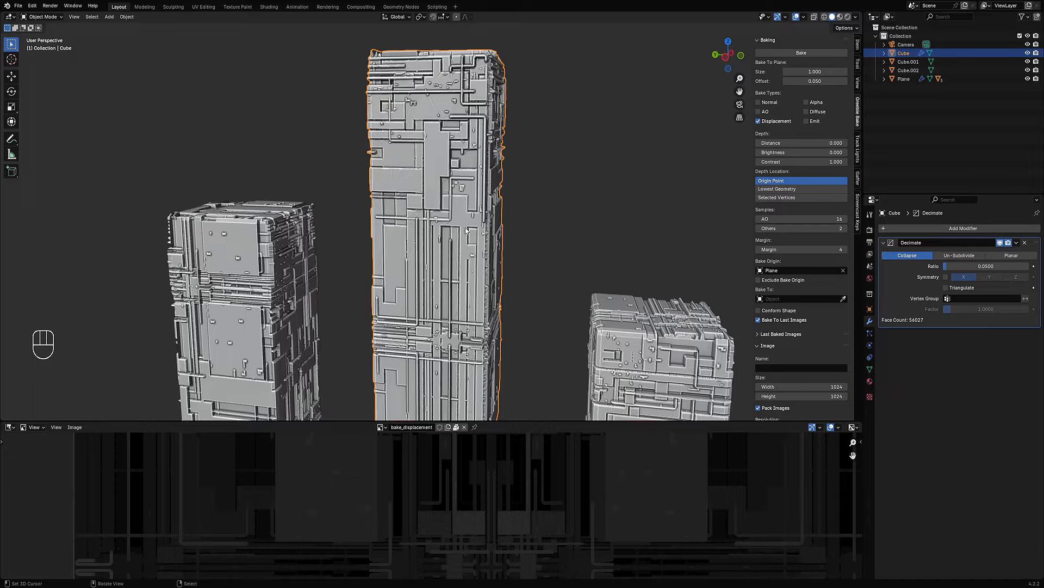
{"action": "scroll", "coordinate": [466, 231], "scroll_direction": "down", "scroll_amount": 3}
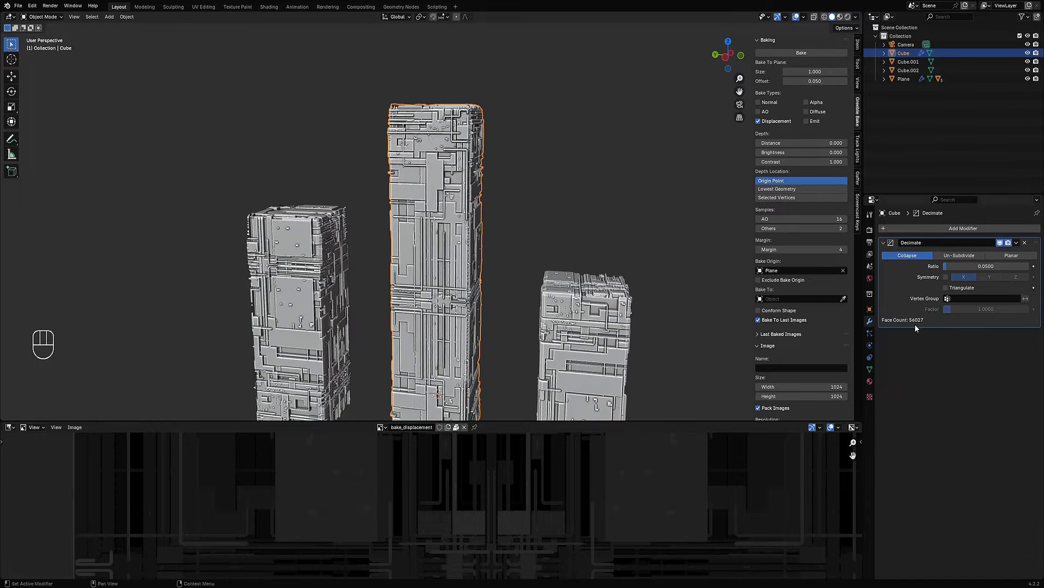
Examine the two shorter towers and briefly check the mesh of Cube.001 in Edit Mode.
{"action": "middle_click_drag", "start_coordinate": [446, 240], "coordinate": [500, 238]}
{"action": "left_click", "coordinate": [547, 250], "text": "shift"}
{"action": "middle_click_drag", "start_coordinate": [501, 237], "coordinate": [560, 189], "text": "shift"}
{"action": "left_click", "coordinate": [420, 239]}
{"action": "middle_click_drag", "start_coordinate": [420, 242], "coordinate": [481, 225]}
{"action": "middle_click_drag", "start_coordinate": [480, 224], "coordinate": [480, 238], "text": "shift"}
{"action": "key", "text": "Tab"}
{"action": "scroll", "coordinate": [380, 233], "scroll_direction": "up", "scroll_amount": 2}
{"action": "key", "text": "Tab"}
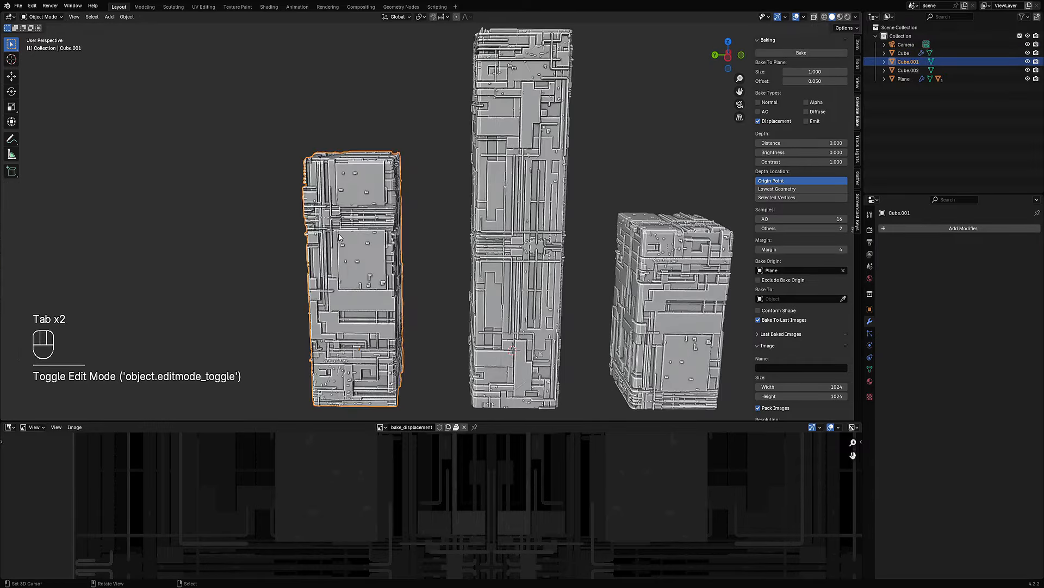
Add a Decimate modifier to the medium-height tower, Cube.001, with a ratio of 0.05.
{"action": "left_click", "coordinate": [403, 231]}
{"action": "left_click", "coordinate": [927, 227]}
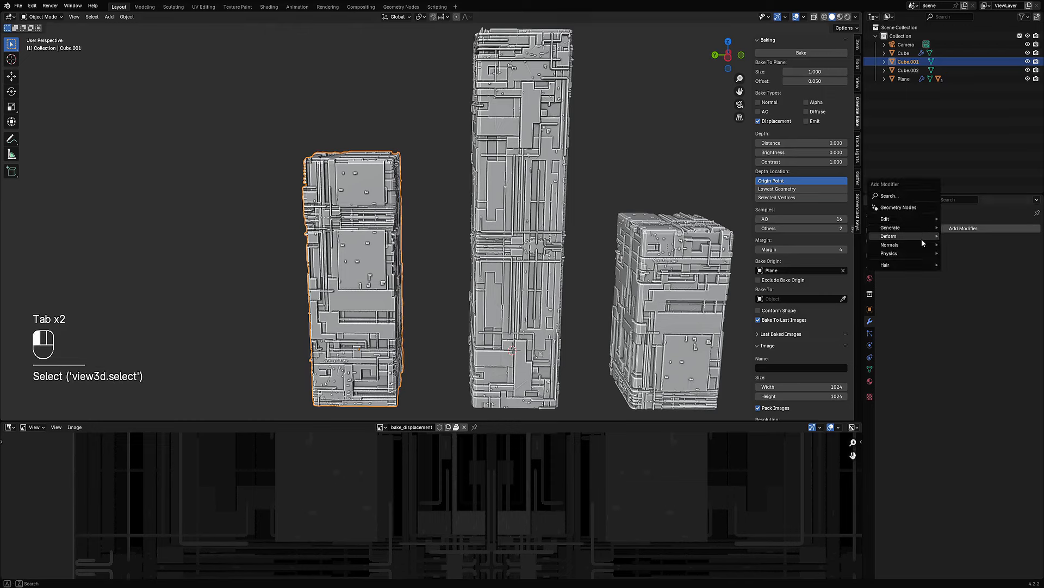
{"action": "mouse_move", "coordinate": [916, 228]}
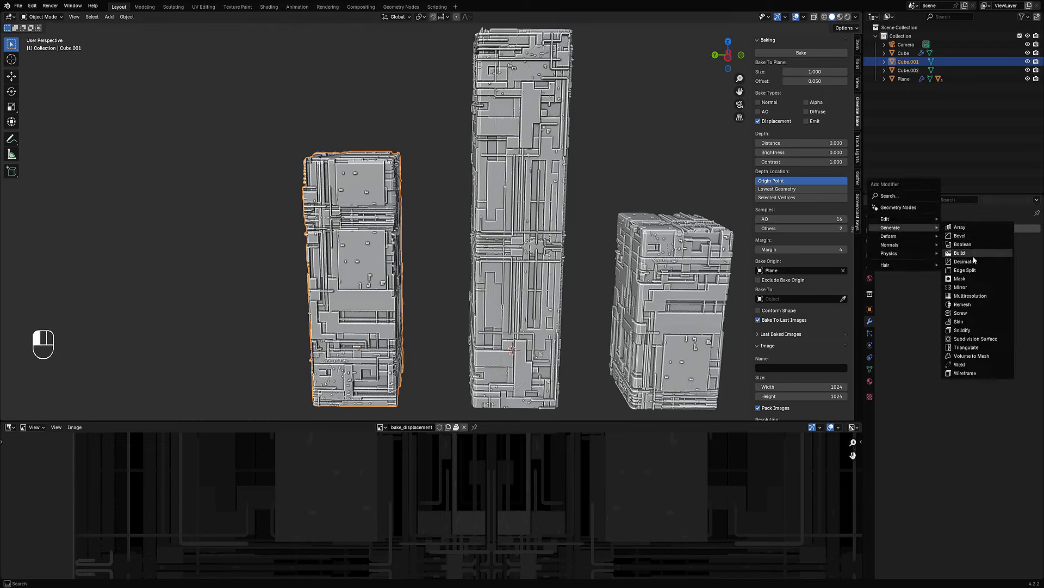
{"action": "left_click", "coordinate": [961, 262]}
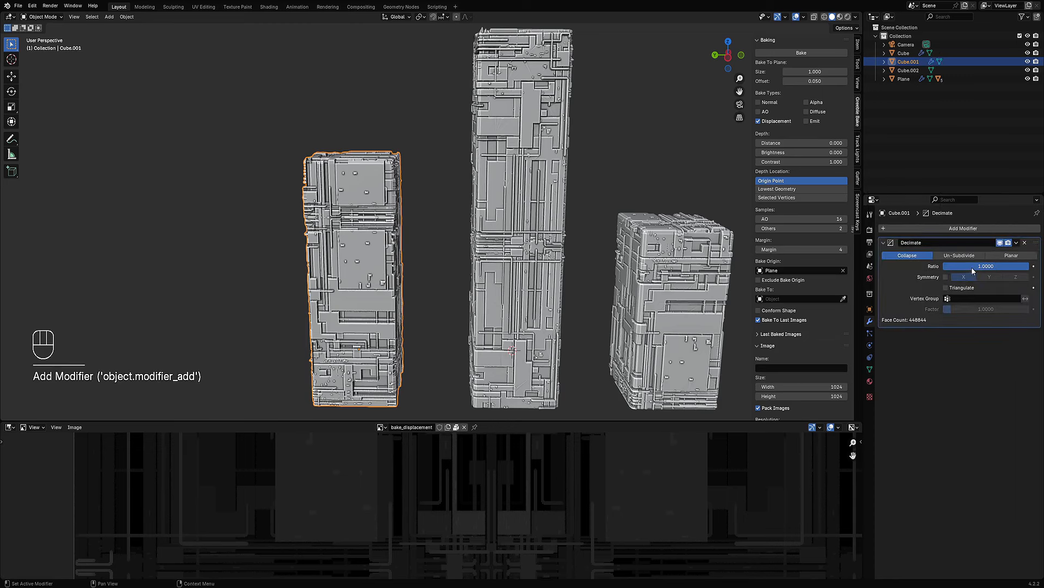
{"action": "left_click", "coordinate": [971, 267]}
{"action": "key", "text": "BackSpace"}
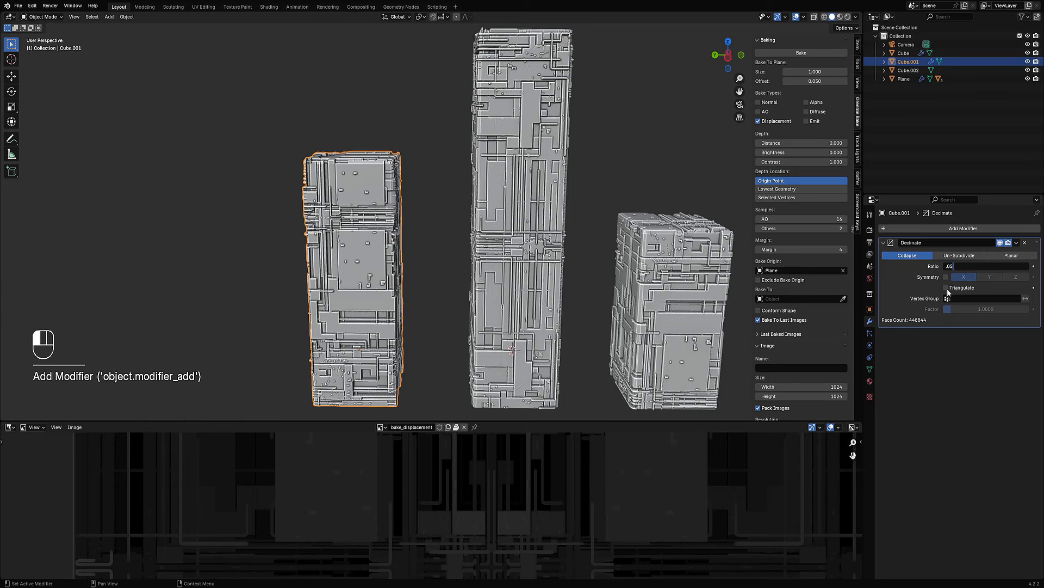
{"action": "type", "text": ".05"}
{"action": "key", "text": "Return"}
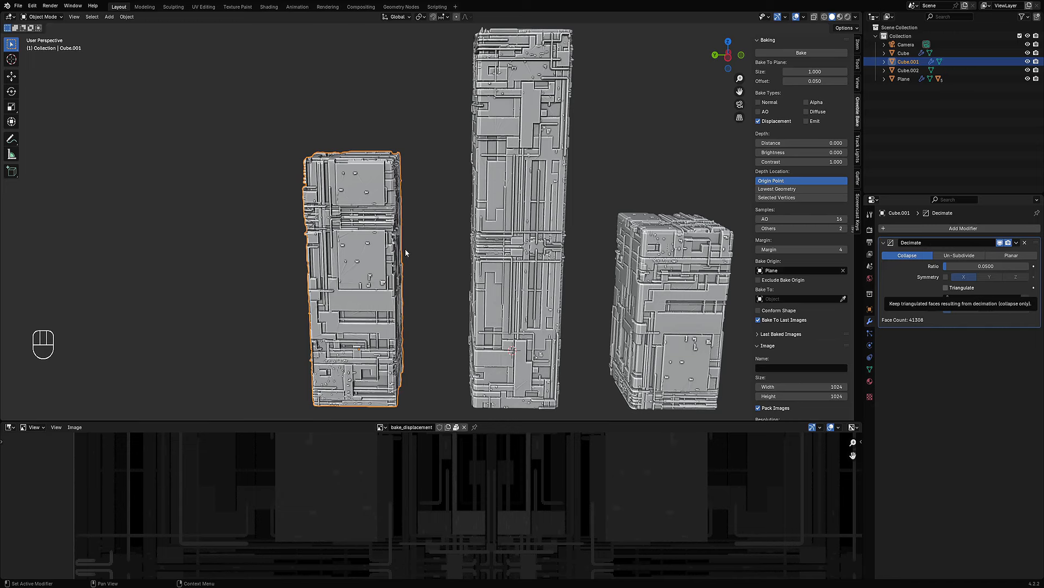
Enable Triangulate in the tall tower's Decimate modifier and deselect everything.
{"action": "scroll", "coordinate": [406, 252], "scroll_direction": "down", "scroll_amount": 1}
{"action": "left_click", "coordinate": [539, 242]}
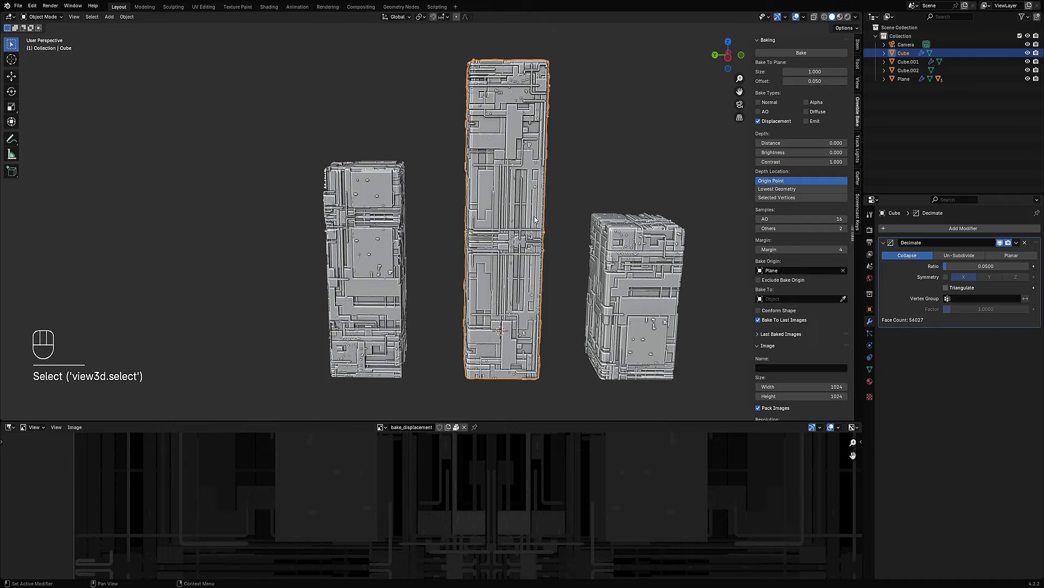
{"action": "scroll", "coordinate": [536, 224], "scroll_direction": "down", "scroll_amount": 4}
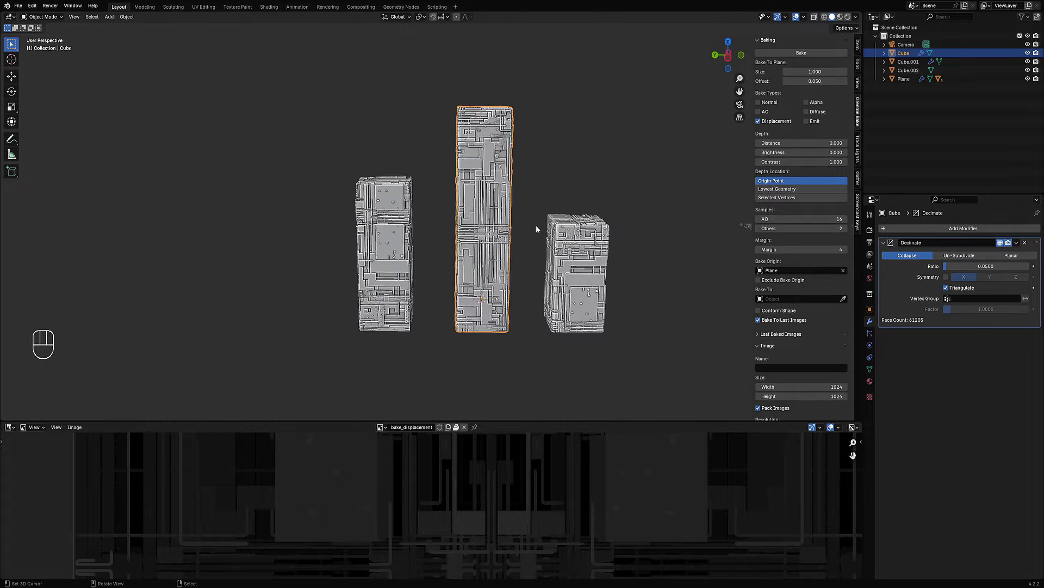
{"action": "middle_click_drag", "start_coordinate": [537, 224], "coordinate": [591, 232]}
{"action": "scroll", "coordinate": [590, 233], "scroll_direction": "up", "scroll_amount": 4}
{"action": "key", "text": "alt+a"}
Inspect the three towers from different angles in wireframe and solid shading.
{"action": "middle_click_drag", "start_coordinate": [512, 245], "coordinate": [376, 165]}
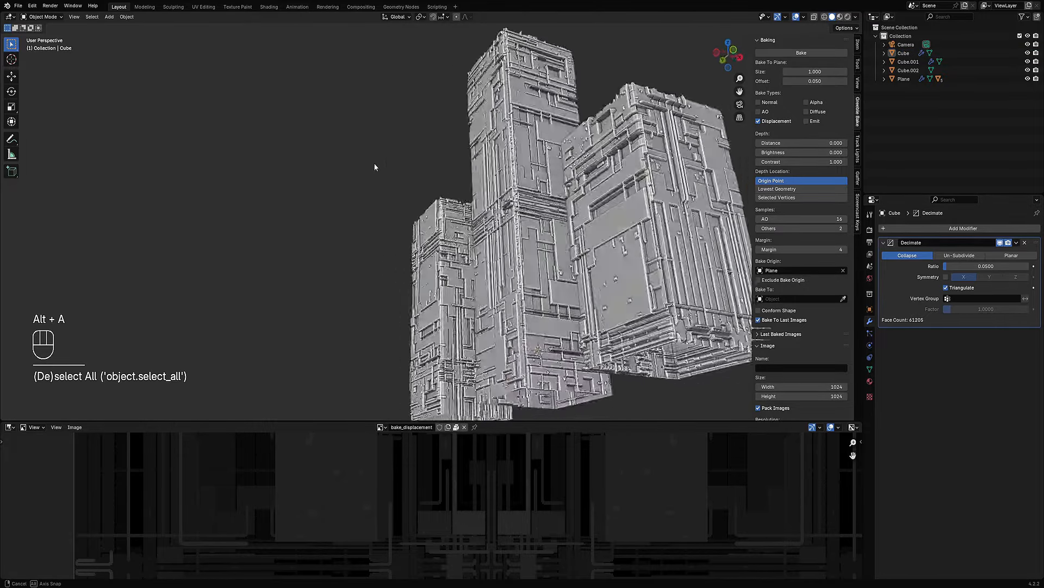
{"action": "key", "text": "shift+z"}
{"action": "mouse_move", "coordinate": [380, 224]}
{"action": "middle_mouse_down"}
{"action": "mouse_move", "coordinate": [455, 219]}
{"action": "mouse_move", "coordinate": [535, 234]}
{"action": "mouse_move", "coordinate": [526, 224]}
{"action": "mouse_move", "coordinate": [583, 239]}
{"action": "mouse_move", "coordinate": [511, 268]}
{"action": "mouse_move", "coordinate": [571, 233]}
{"action": "mouse_move", "coordinate": [450, 235]}
{"action": "mouse_move", "coordinate": [563, 230]}
{"action": "mouse_move", "coordinate": [695, 254]}
{"action": "mouse_move", "coordinate": [690, 266]}
{"action": "mouse_move", "coordinate": [613, 266]}
{"action": "mouse_move", "coordinate": [631, 269]}
{"action": "middle_mouse_up"}
{"action": "key", "text": "shift+z"}
Maximize the 3D viewport without its sidebar and hide the detailed flat plane beside the towers.
{"action": "key", "text": "ctrl+space"}
{"action": "key", "text": "n"}
{"action": "scroll", "coordinate": [512, 268], "scroll_direction": "down", "scroll_amount": 3}
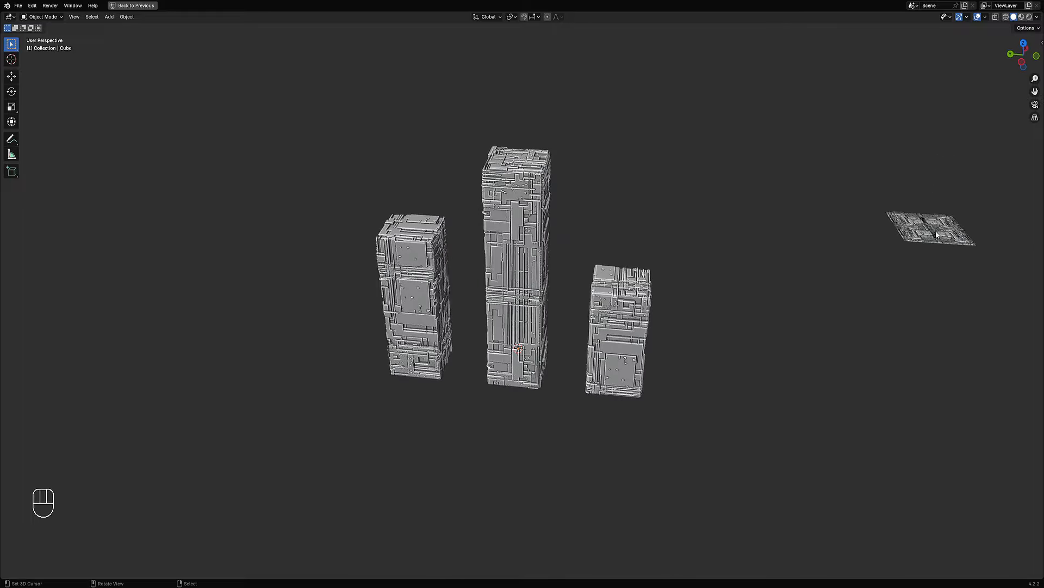
{"action": "left_click_drag", "start_coordinate": [881, 171], "coordinate": [975, 263]}
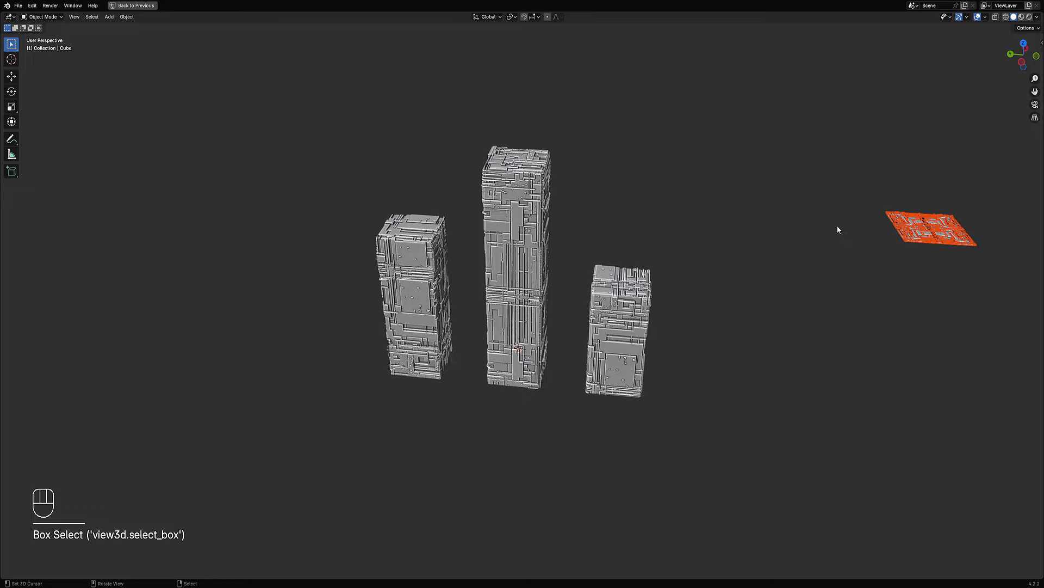
{"action": "key", "text": "h"}
Select the three towers together, then only the tall tower.
{"action": "left_click", "coordinate": [538, 229]}
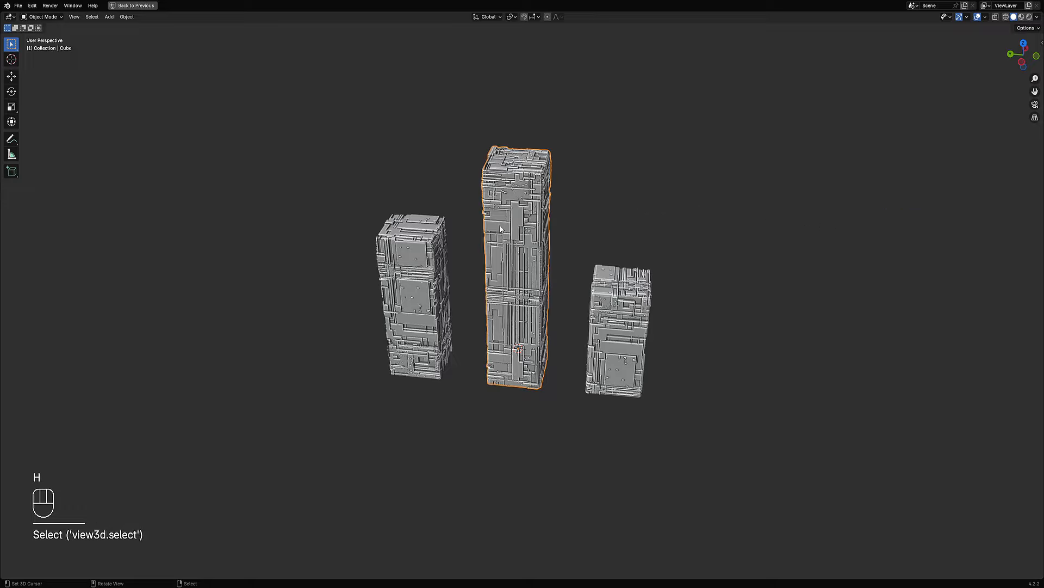
{"action": "left_click", "coordinate": [423, 264], "text": "shift"}
{"action": "left_click", "coordinate": [609, 284], "text": "shift"}
{"action": "middle_click_drag", "start_coordinate": [609, 284], "coordinate": [512, 265]}
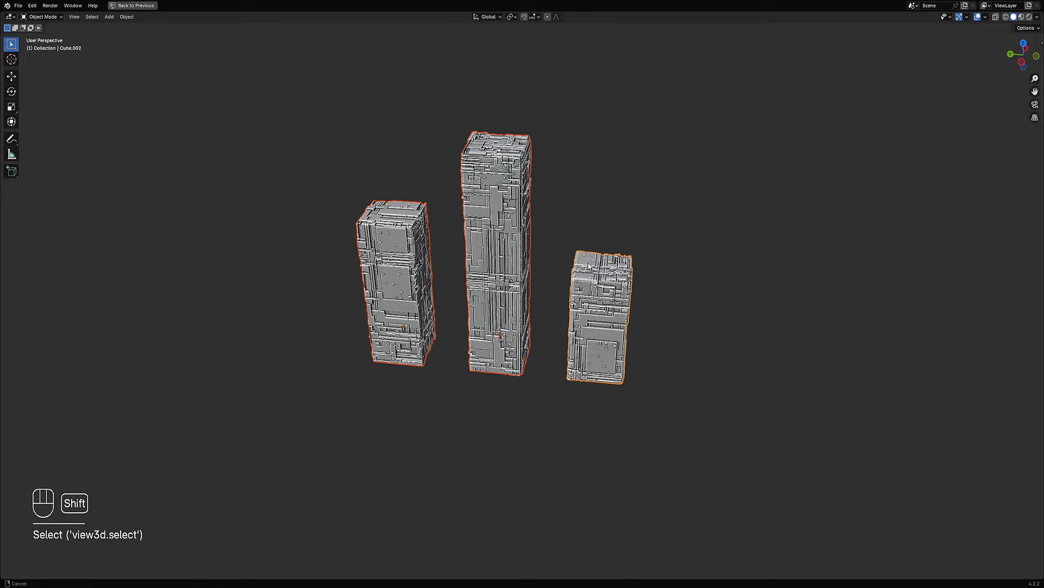
{"action": "left_click", "coordinate": [512, 266]}
Restore the full layout, put the short tower in Edit Mode and switch the lower image editor to the UV Editor.
{"action": "key", "text": "ctrl+space"}
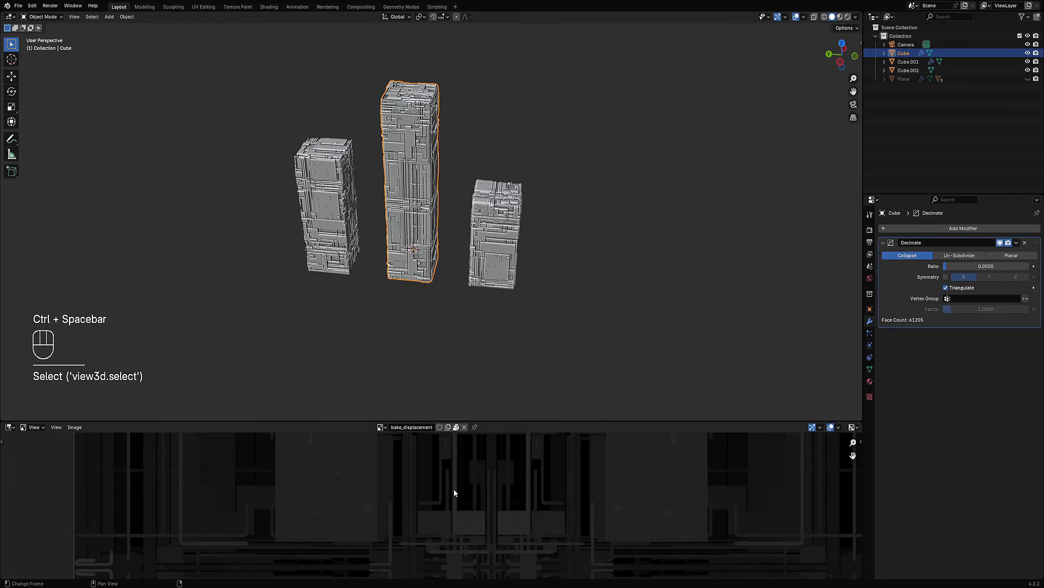
{"action": "left_click", "coordinate": [487, 268]}
{"action": "key", "text": "Tab"}
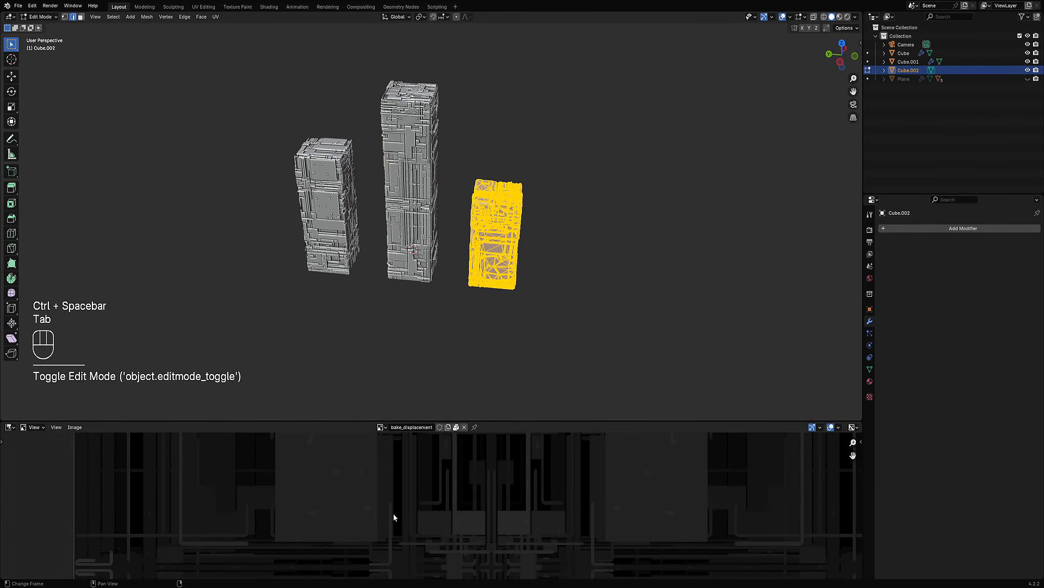
{"action": "left_click", "coordinate": [9, 427]}
{"action": "left_click", "coordinate": [28, 469]}
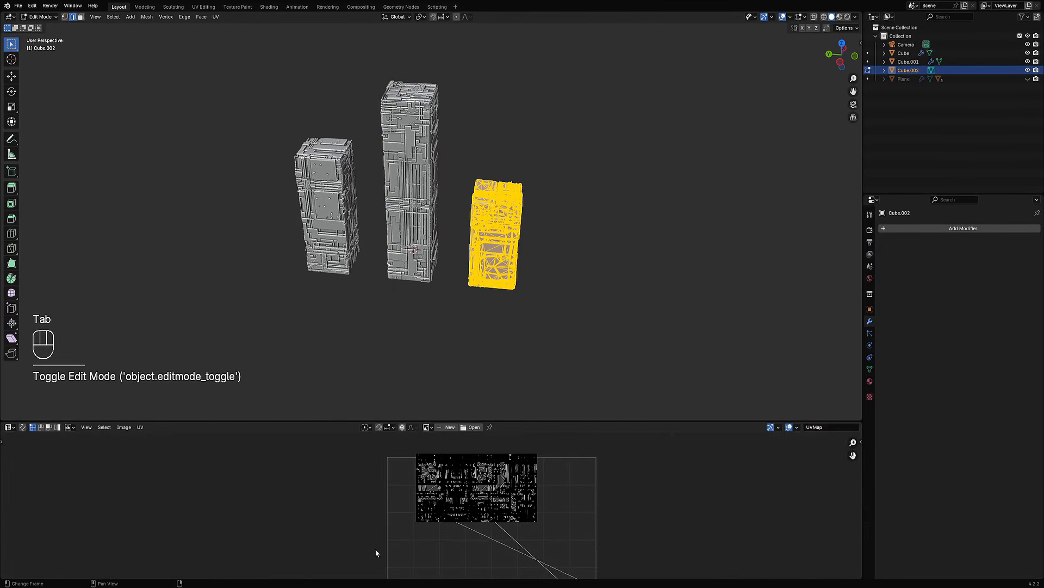
Examine the short tower's UV layout in a maximized UV Editor.
{"action": "key", "text": "ctrl+space"}
{"action": "scroll", "coordinate": [541, 480], "scroll_direction": "up", "scroll_amount": 6}
{"action": "key", "text": "a"}
{"action": "key", "text": "KP_Decimal"}
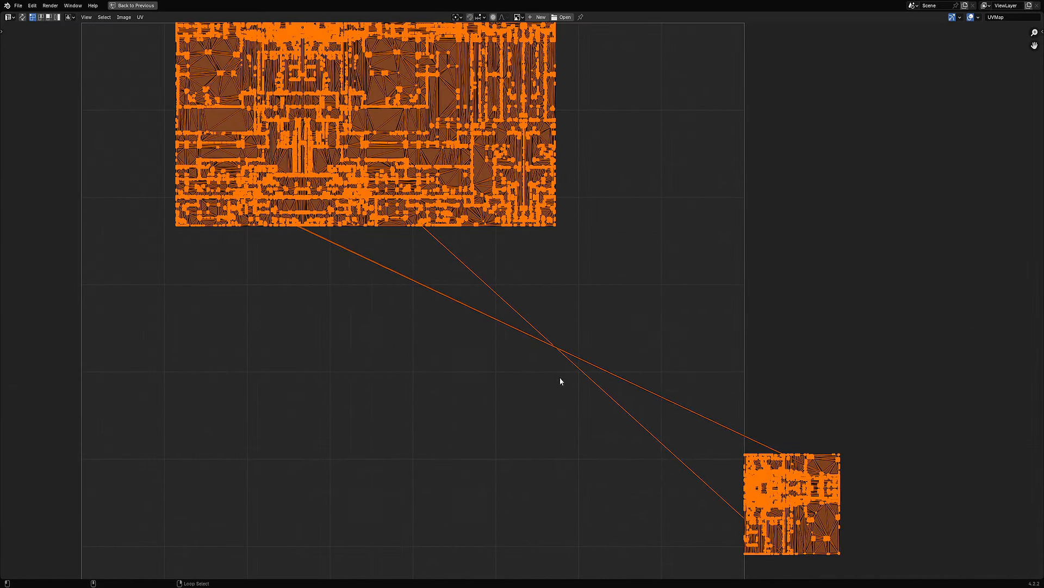
{"action": "key", "text": "alt+a"}
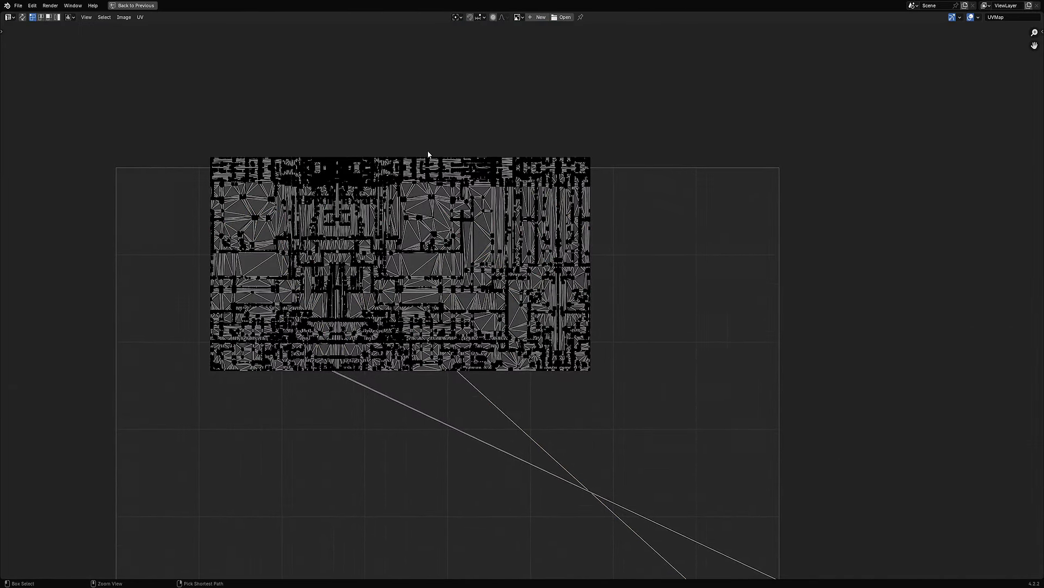
Return to a maximized 3D viewport and reopen the short tower in Edit Mode.
{"action": "key", "text": "ctrl+space"}
{"action": "key", "text": "Tab"}
{"action": "key", "text": "ctrl+space"}
{"action": "mouse_move", "coordinate": [556, 328]}
{"action": "middle_mouse_down"}
{"action": "mouse_move", "coordinate": [547, 299]}
{"action": "mouse_move", "coordinate": [547, 319]}
{"action": "middle_mouse_up"}
{"action": "scroll", "coordinate": [561, 269], "scroll_direction": "up", "scroll_amount": 2}
{"action": "key", "text": "Tab"}
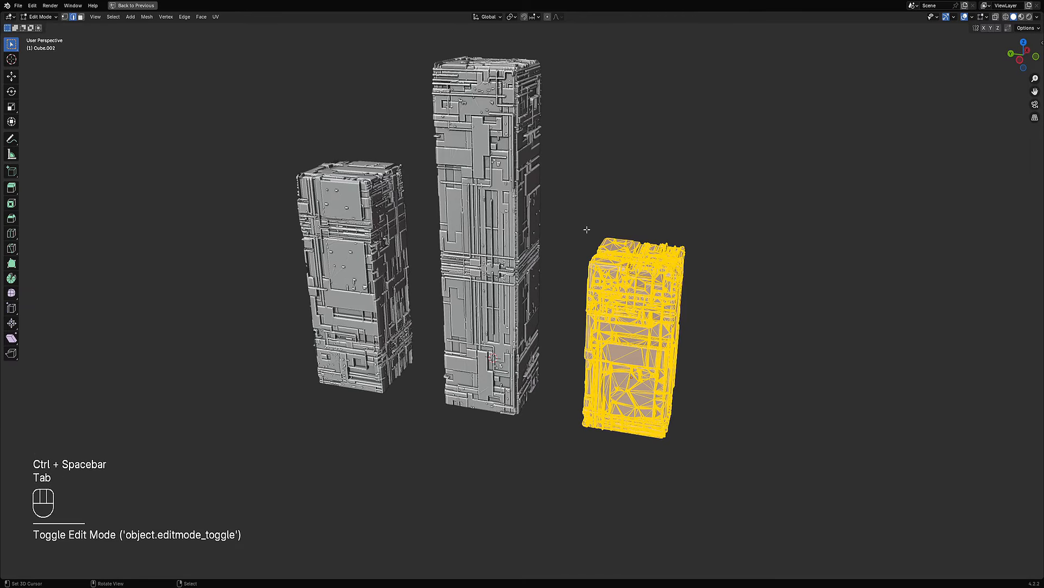
Unwrap the short tower using Smart UV Project with a 66° angle limit and zero island margin.
{"action": "key", "text": "u"}
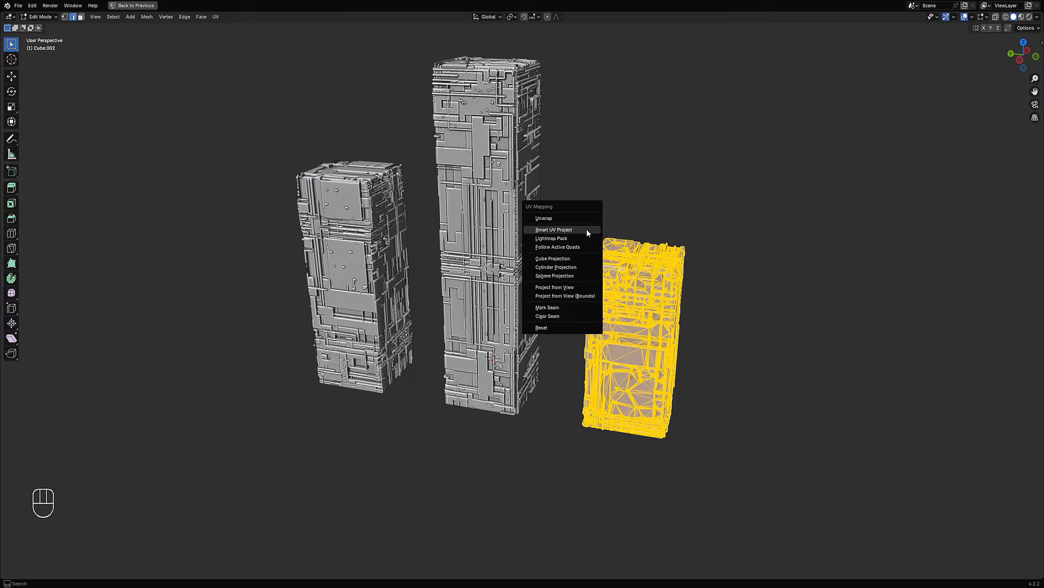
{"action": "key", "text": "Escape"}
{"action": "scroll", "coordinate": [615, 266], "scroll_direction": "up", "scroll_amount": 5}
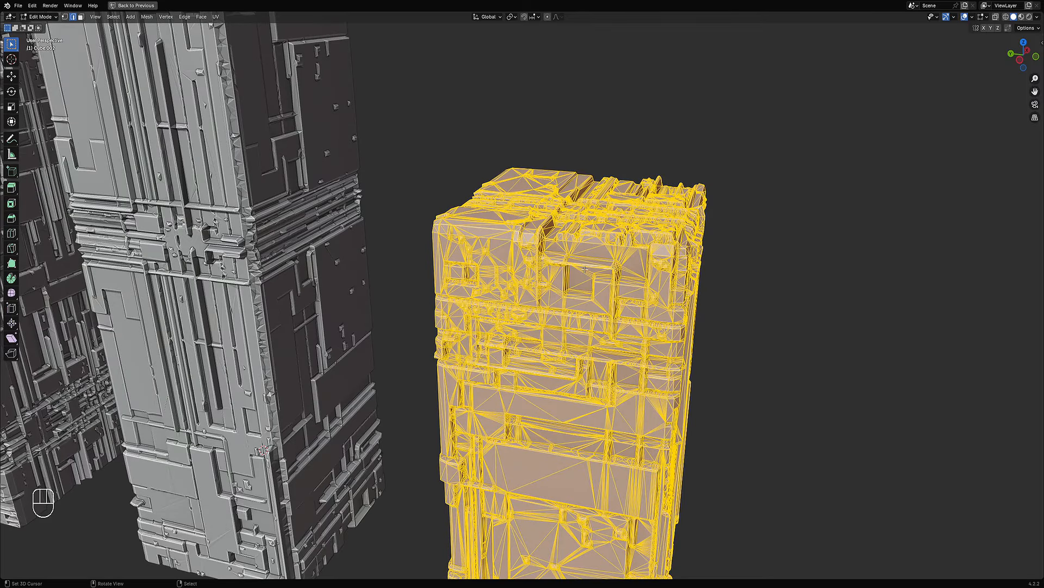
{"action": "scroll", "coordinate": [584, 269], "scroll_direction": "down", "scroll_amount": 1}
{"action": "key", "text": "u"}
{"action": "left_click", "coordinate": [584, 262]}
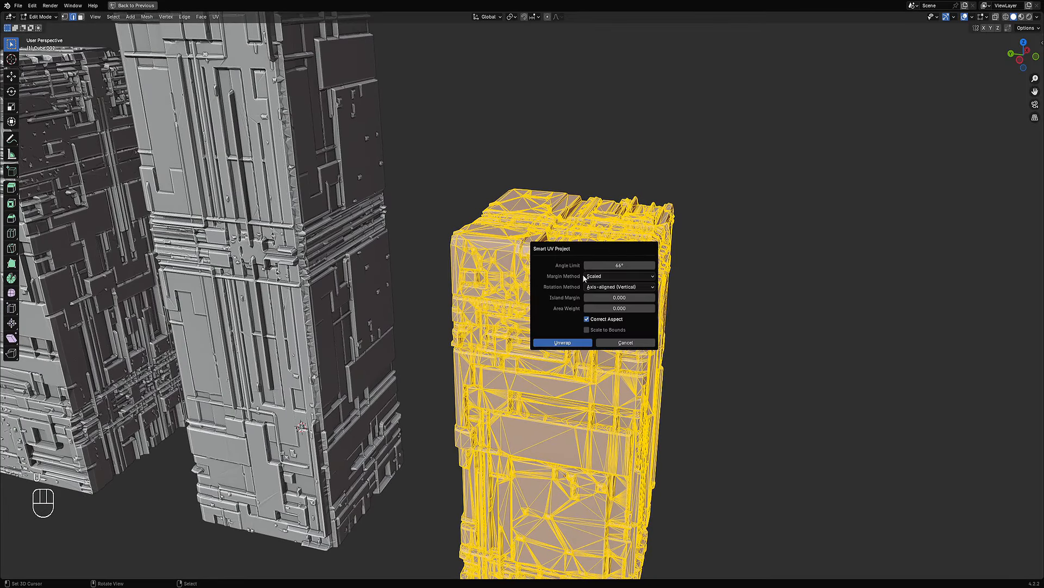
{"action": "left_click", "coordinate": [587, 346]}
{"action": "key", "text": "ctrl+space"}
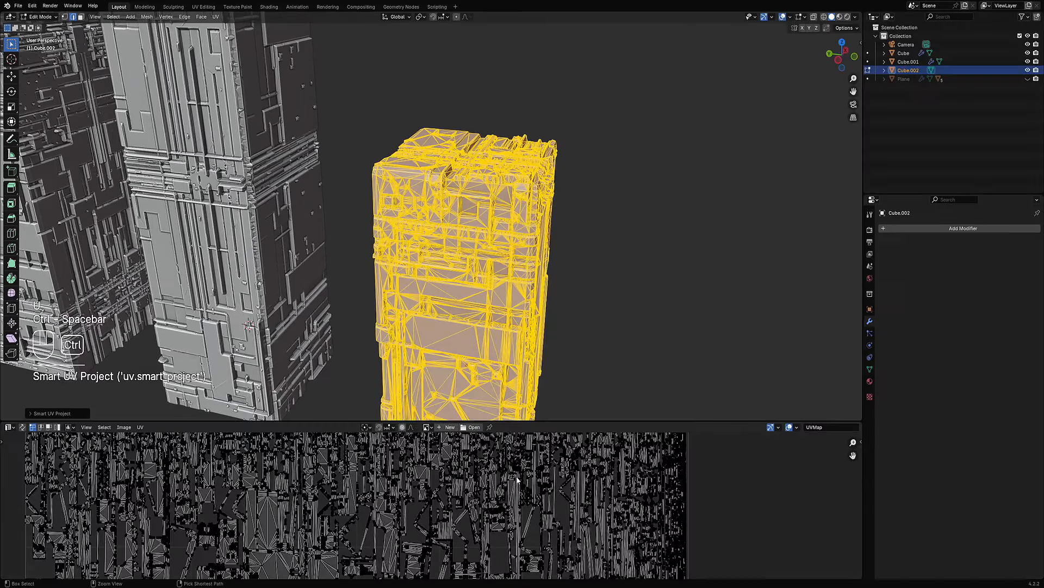
Examine the generated UV islands and undo the Smart UV Project unwrap.
{"action": "key", "text": "ctrl+space"}
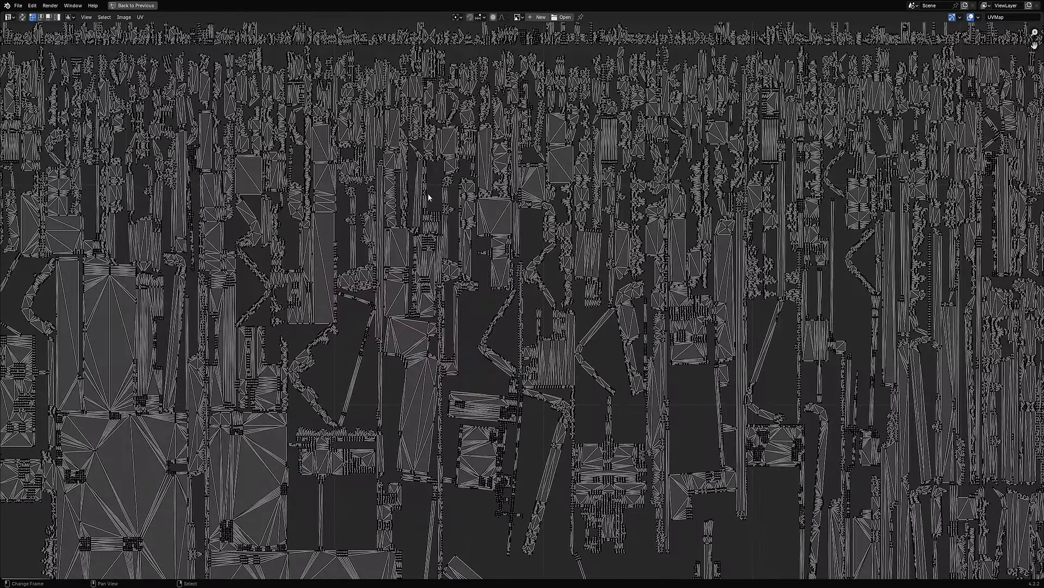
{"action": "key", "text": "ctrl+space"}
{"action": "key", "text": "ctrl+z"}
{"action": "middle_click_drag", "start_coordinate": [478, 205], "coordinate": [487, 240]}
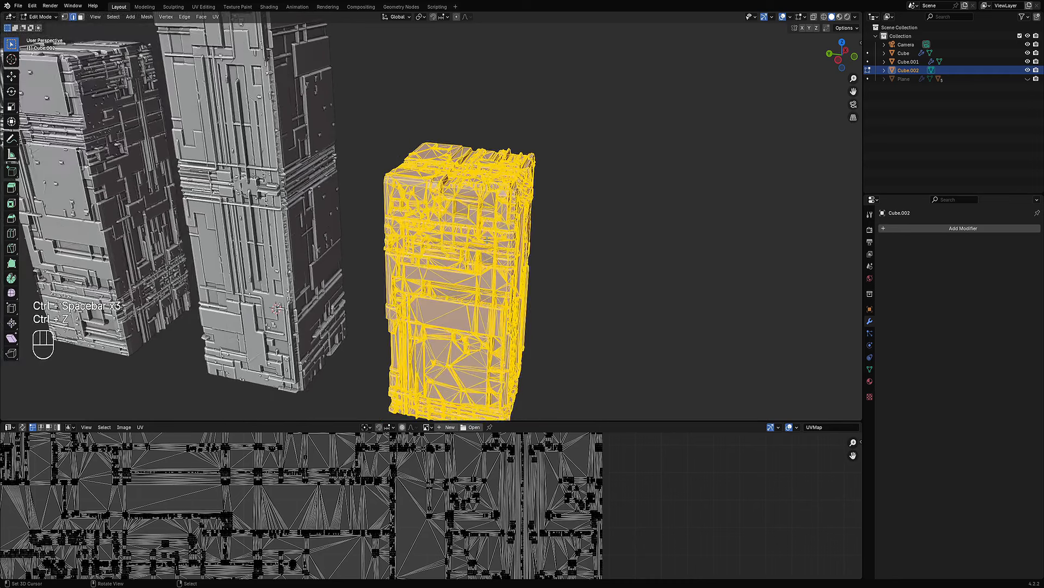
Try a Cube Projection unwrap on the short tower and examine its full UV layout in a maximized UV Editor.
{"action": "key", "text": "u"}
{"action": "left_click", "coordinate": [478, 269]}
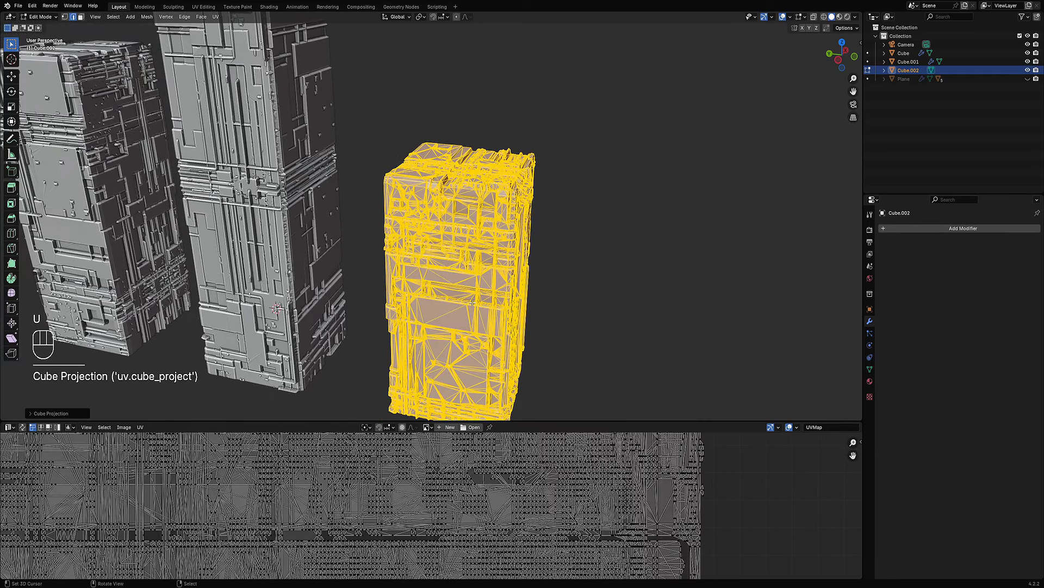
{"action": "key", "text": "ctrl+space"}
{"action": "scroll", "coordinate": [512, 329], "scroll_direction": "down", "scroll_amount": 3}
{"action": "key", "text": "a"}
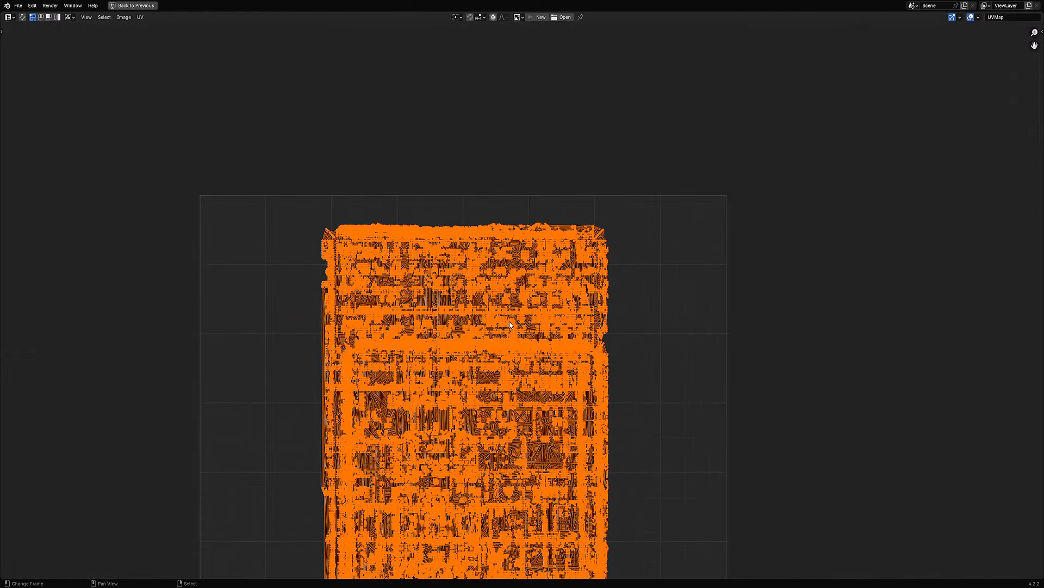
Undo the Cube Projection unwrap and restore the split layout with the short tower in Edit Mode.
{"action": "key", "text": "ctrl+z"}
{"action": "key", "text": "ctrl+z"}
{"action": "key", "text": "ctrl+z"}
{"action": "key", "text": "ctrl+shift+z"}
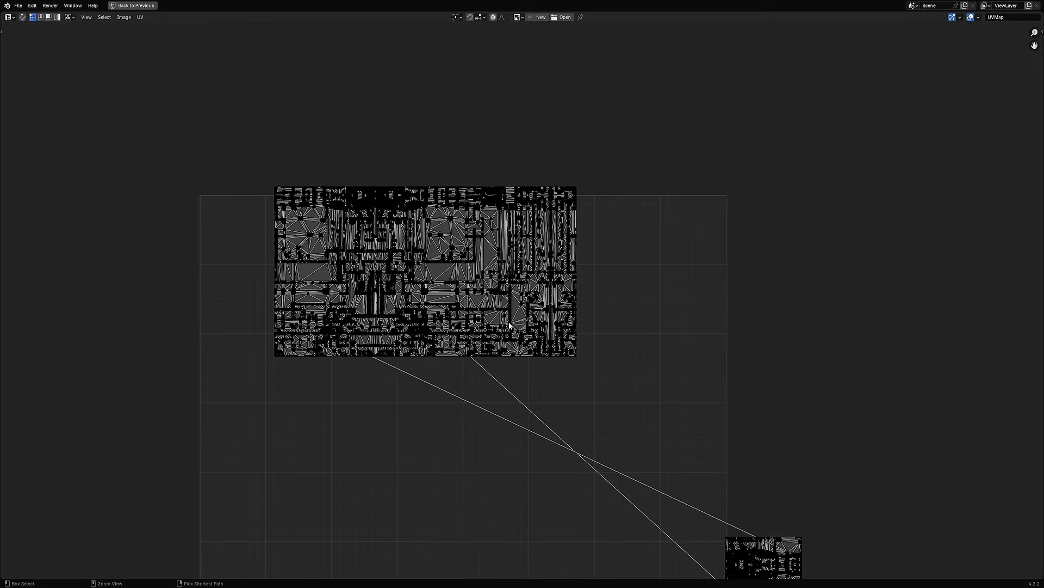
{"action": "key", "text": "ctrl+space"}
{"action": "key", "text": "ctrl+space"}
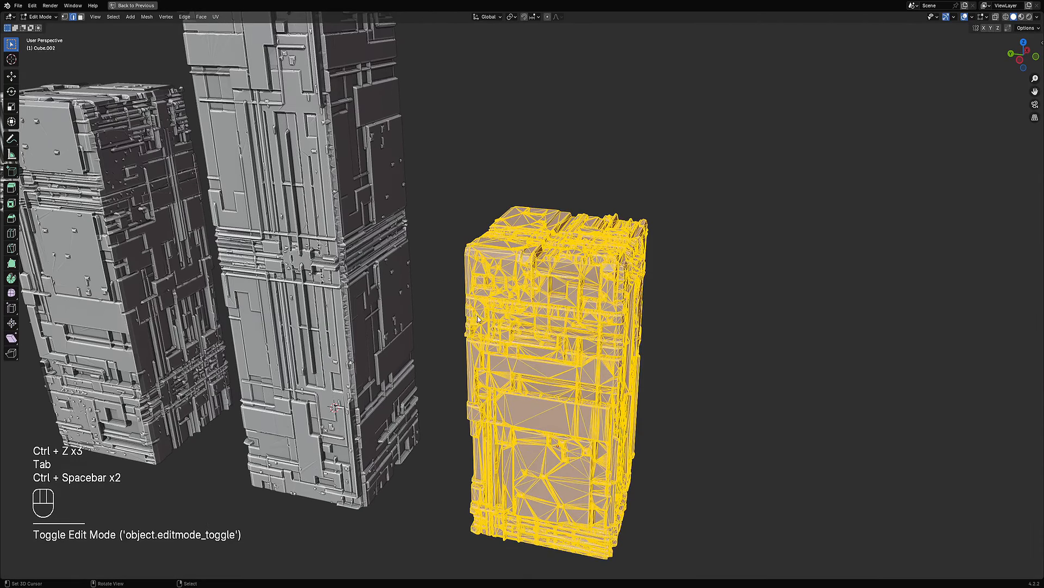
{"action": "key", "text": "Tab"}
{"action": "key", "text": "Tab"}
{"action": "key", "text": "ctrl+space"}
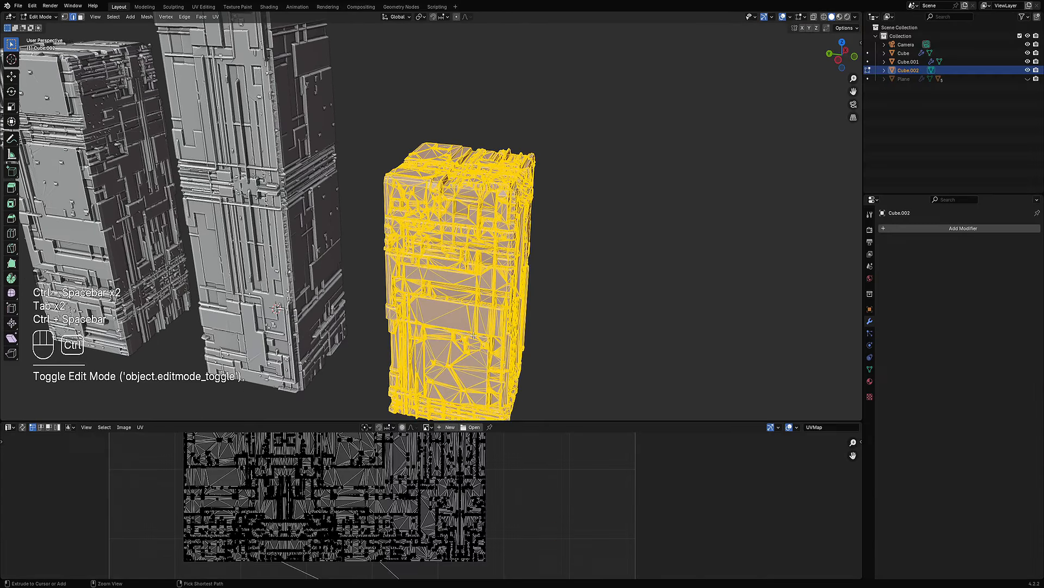
Switch the UV Editor area to the Shader Editor and return the short tower to Object Mode.
{"action": "left_click", "coordinate": [9, 426]}
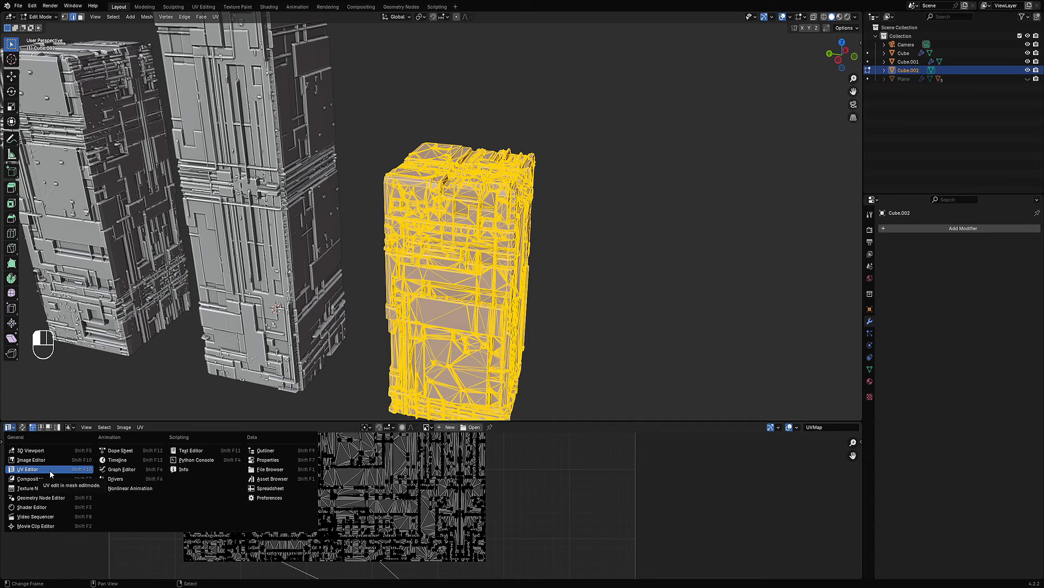
{"action": "left_click", "coordinate": [48, 506]}
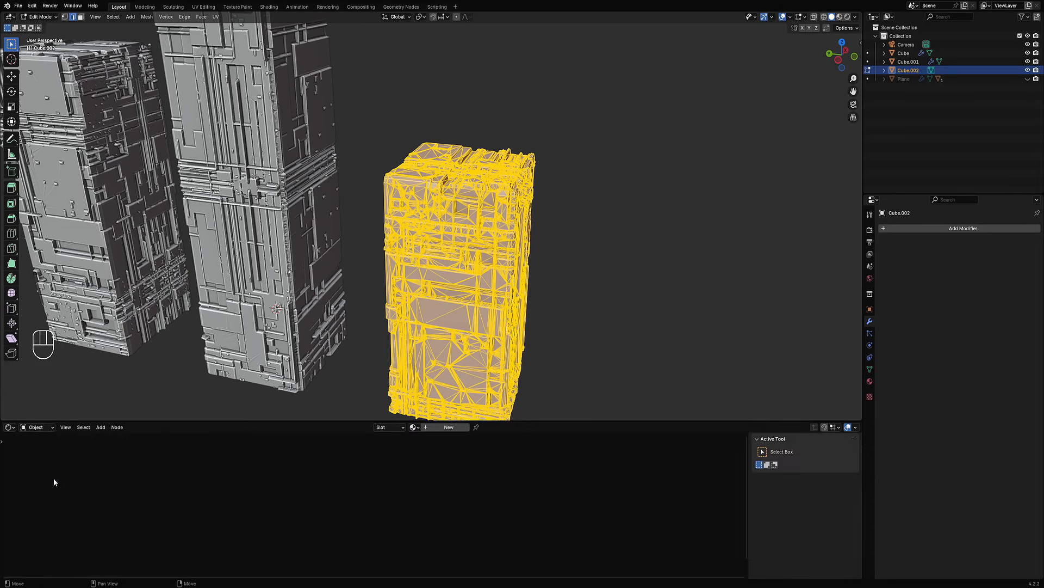
{"action": "key", "text": "Tab"}
{"action": "scroll", "coordinate": [501, 178], "scroll_direction": "down", "scroll_amount": 5}
{"action": "scroll", "coordinate": [500, 178], "scroll_direction": "up", "scroll_amount": 3}
Append the Random Flow add-on's materials to the scene.
{"action": "key", "text": "shift+q"}
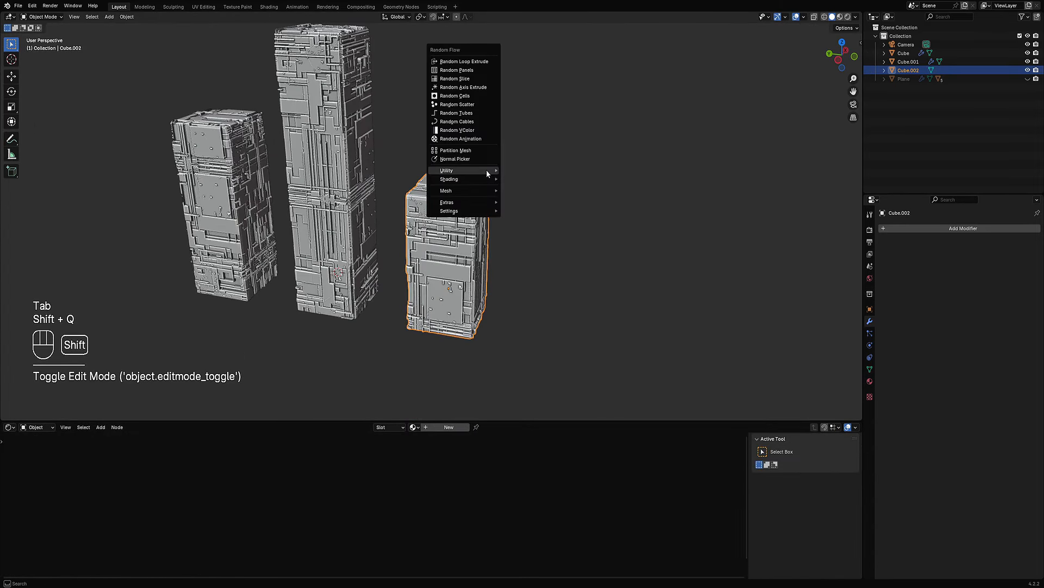
{"action": "mouse_move", "coordinate": [488, 179]}
{"action": "key", "text": "shift+q"}
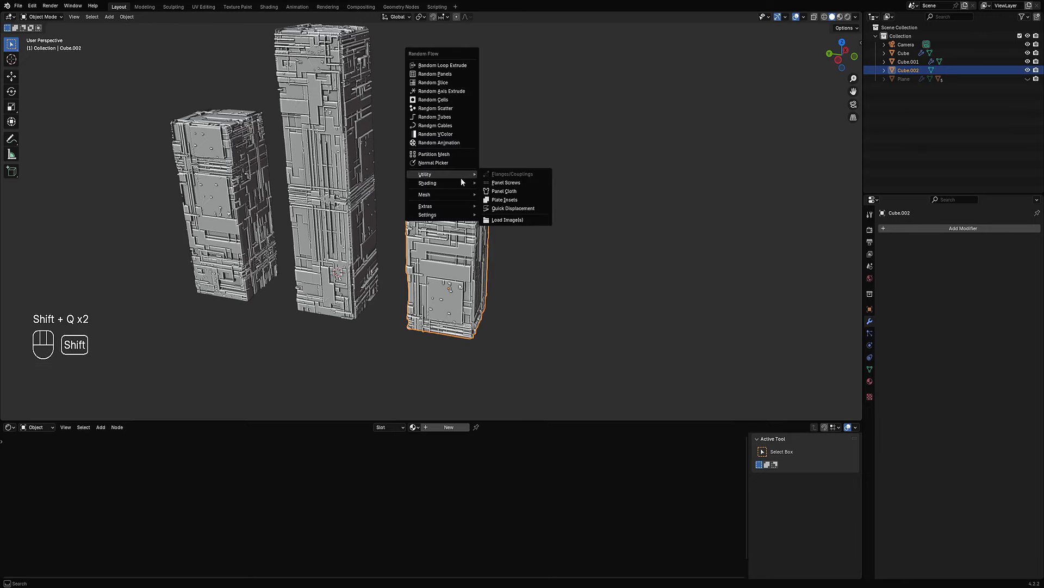
{"action": "scroll", "coordinate": [502, 194], "scroll_direction": "down", "scroll_amount": 2}
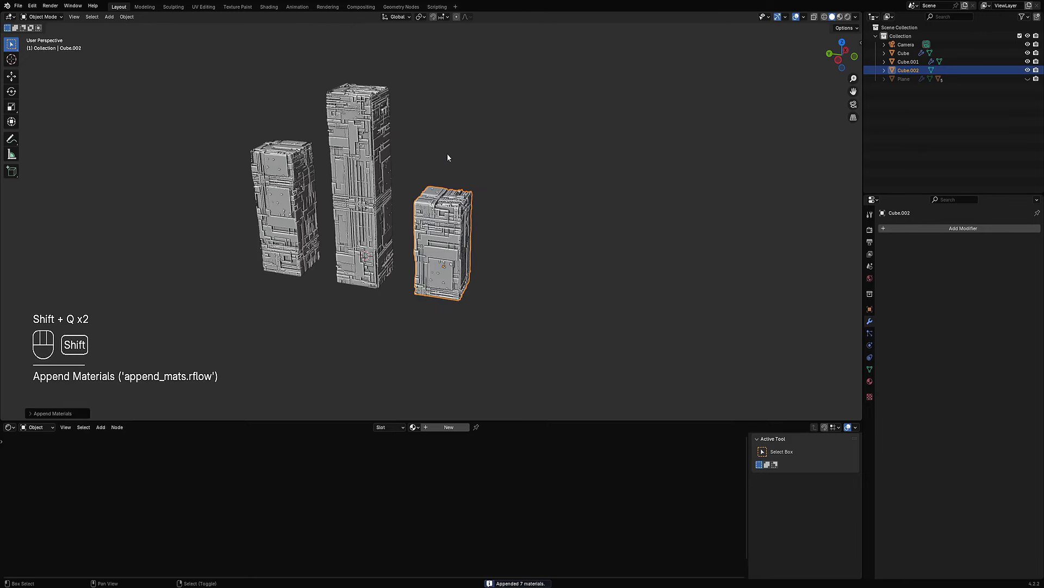
{"action": "middle_click_drag", "start_coordinate": [447, 154], "coordinate": [481, 225], "text": "shift"}
{"action": "scroll", "coordinate": [482, 206], "scroll_direction": "up", "scroll_amount": 2}
{"action": "key", "text": "shift+q"}
{"action": "mouse_move", "coordinate": [482, 206]}
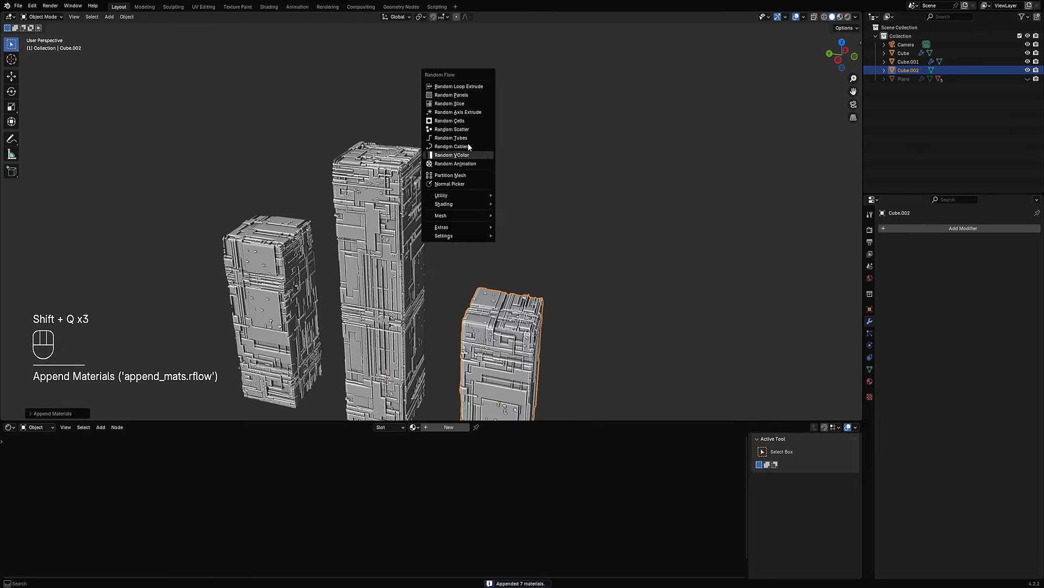
Select all three towers and assign them the rflow_panel_soft_uv material with Creative Flow's Assign Material.
{"action": "middle_click_drag", "start_coordinate": [433, 345], "coordinate": [465, 218]}
{"action": "left_click", "coordinate": [359, 180], "text": "shift"}
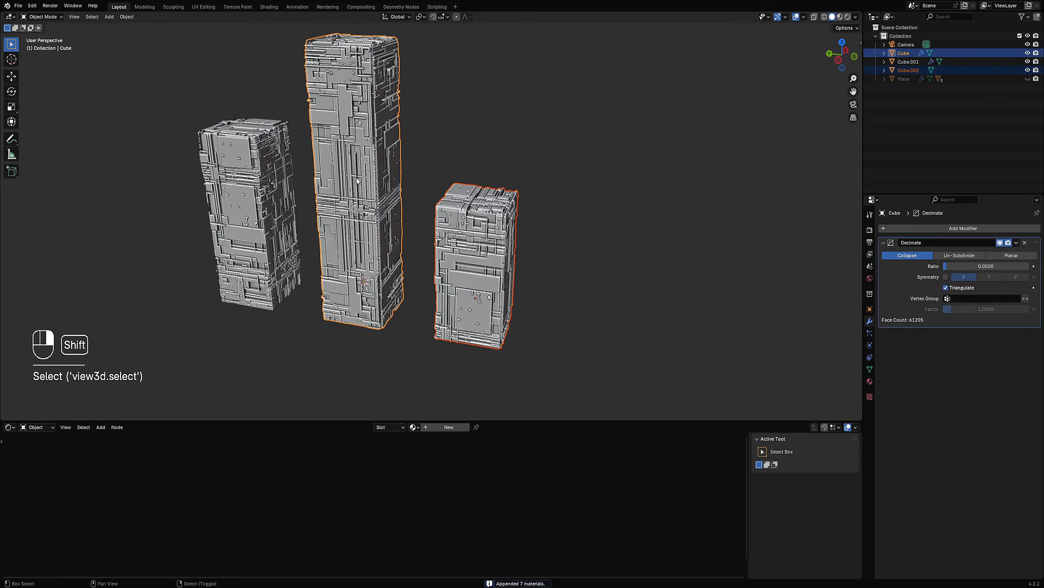
{"action": "left_click", "coordinate": [247, 217], "text": "shift"}
{"action": "key", "text": "ctrl+shift+x"}
{"action": "mouse_move", "coordinate": [387, 132]}
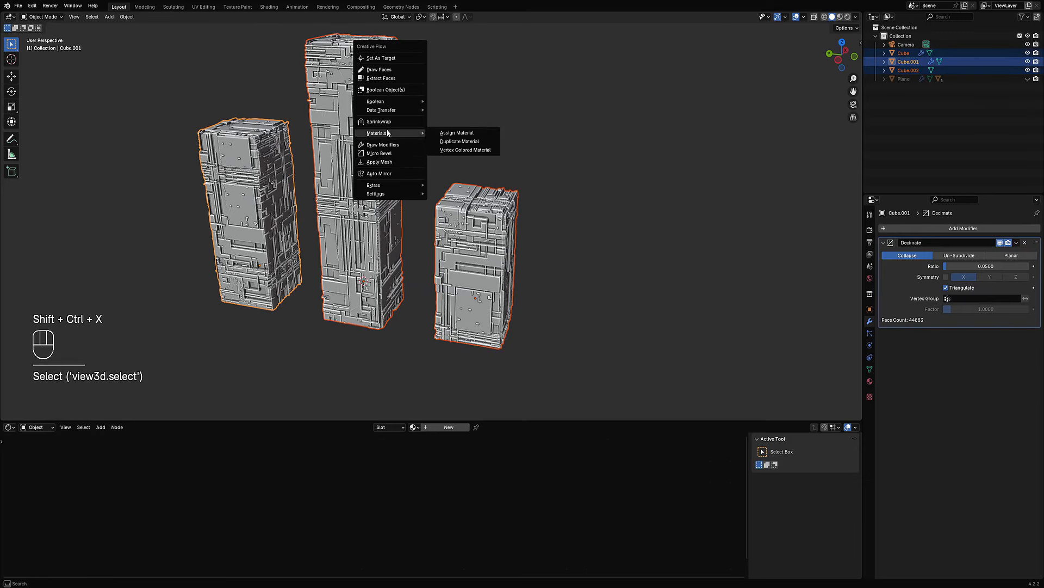
{"action": "left_click", "coordinate": [467, 134]}
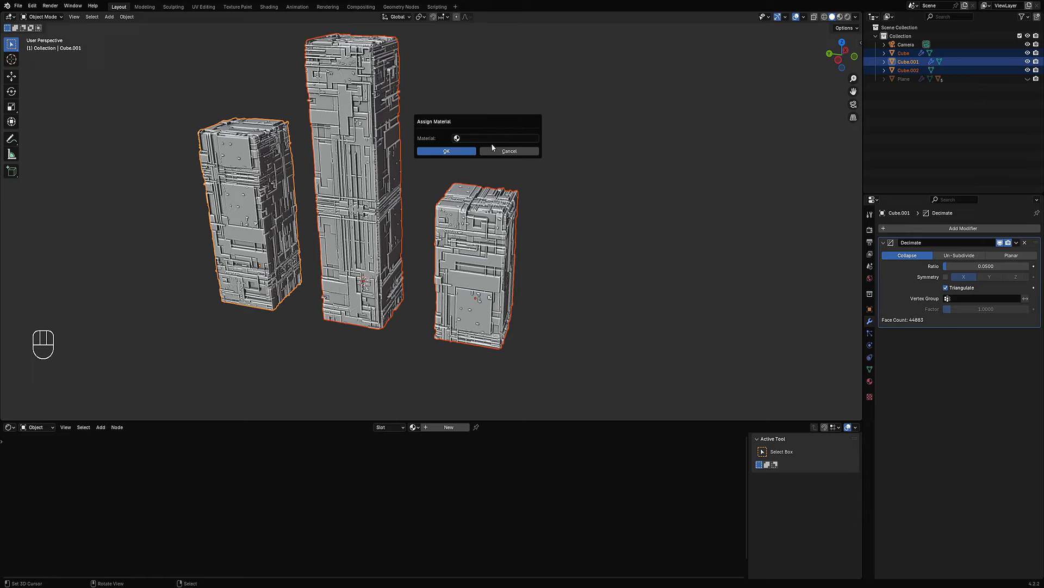
{"action": "left_click", "coordinate": [488, 138]}
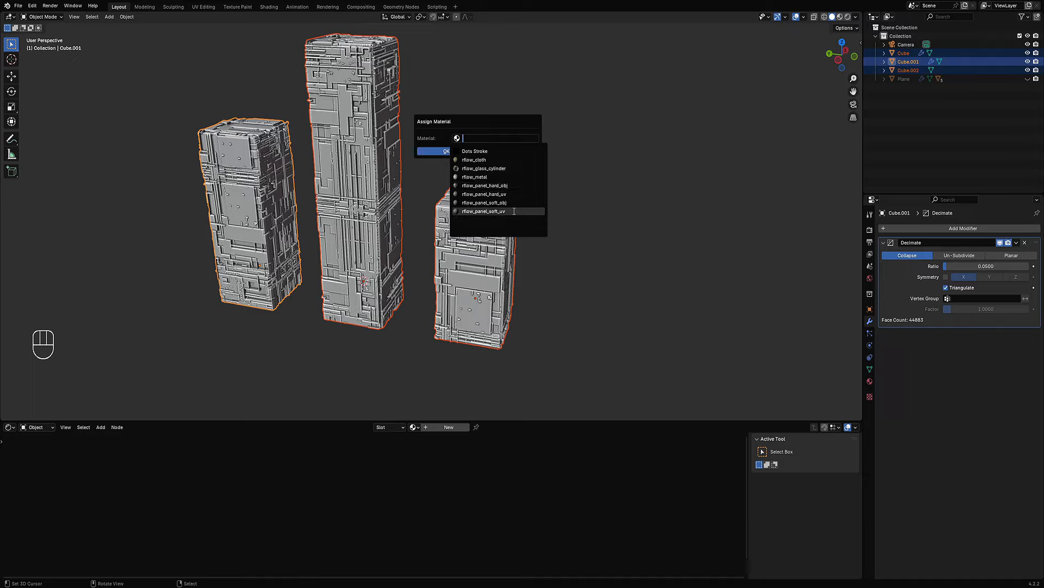
{"action": "left_click", "coordinate": [513, 211]}
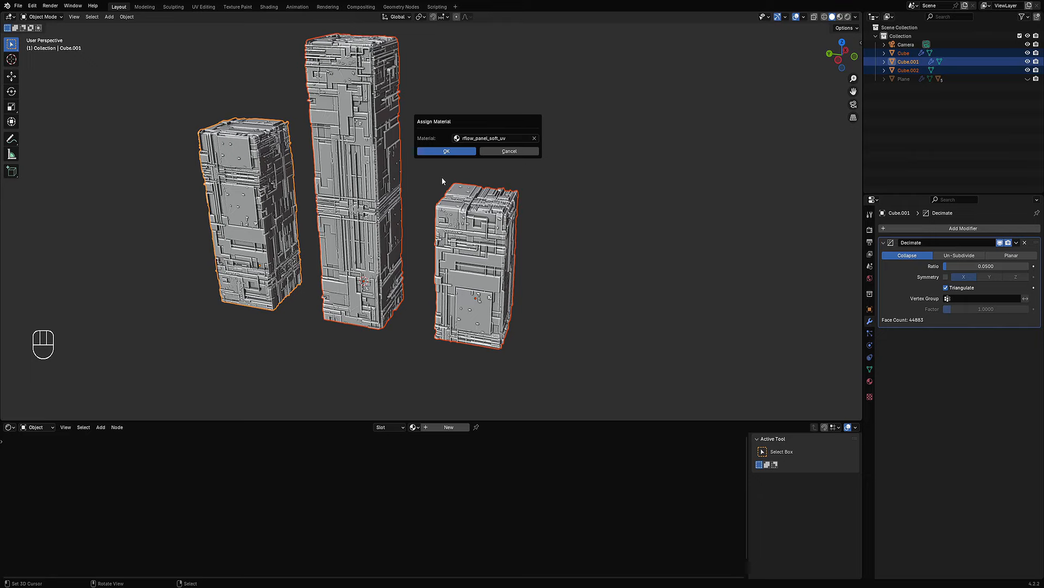
{"action": "key", "text": "Return"}
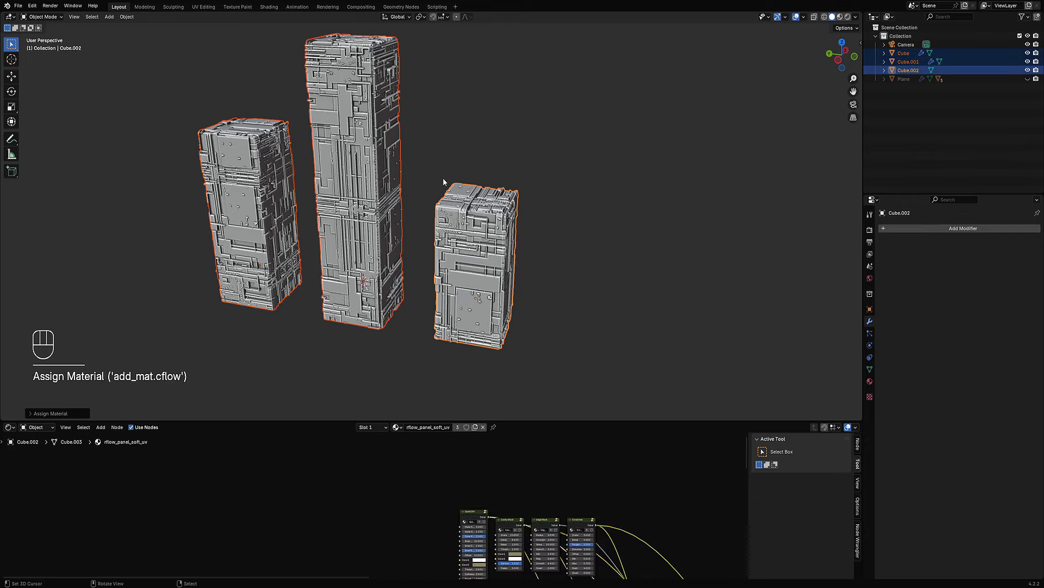
Show the towers in Rendered shading with overlays hidden and select the tallest tower.
{"action": "scroll", "coordinate": [442, 181], "scroll_direction": "up", "scroll_amount": 3}
{"action": "key", "text": "z"}
{"action": "left_click", "coordinate": [479, 148]}
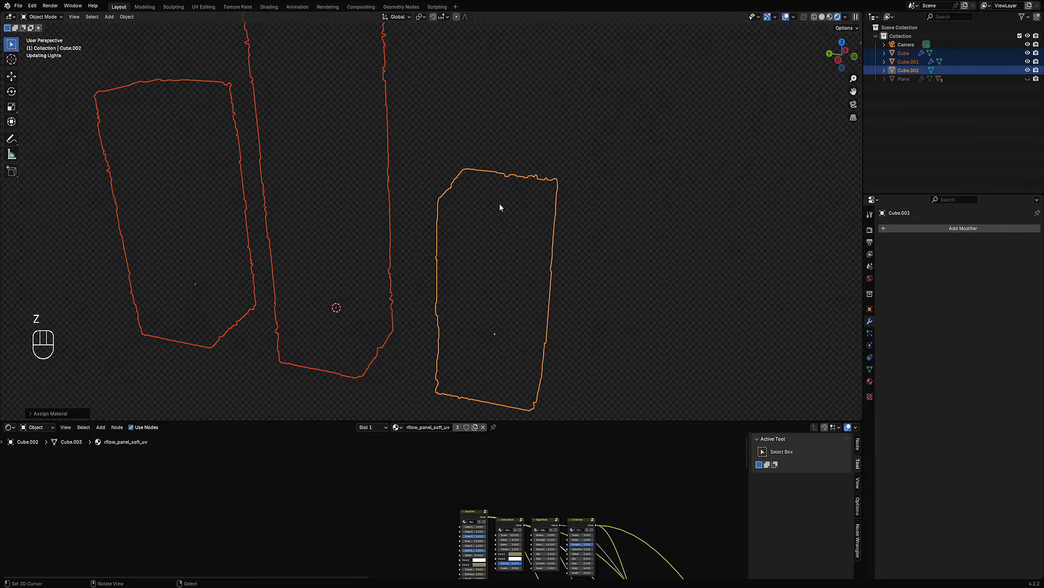
{"action": "key", "text": "shift+alt+z"}
{"action": "mouse_move", "coordinate": [500, 205]}
{"action": "middle_mouse_down"}
{"action": "mouse_move", "coordinate": [483, 238]}
{"action": "mouse_move", "coordinate": [519, 209]}
{"action": "mouse_move", "coordinate": [482, 220]}
{"action": "middle_mouse_up"}
{"action": "left_click", "coordinate": [478, 223]}
{"action": "scroll", "coordinate": [494, 514], "scroll_direction": "up", "scroll_amount": 4}
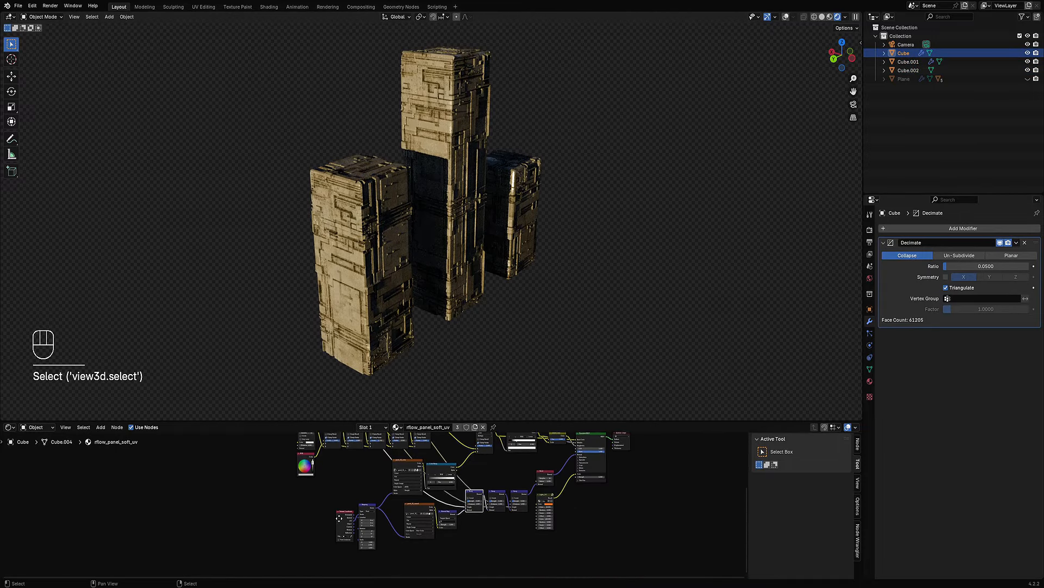
Set the Mapping node's scale to 5 on X, Y and Z in the rflow_panel_soft_uv material.
{"action": "scroll", "coordinate": [398, 307], "scroll_direction": "up", "scroll_amount": 3}
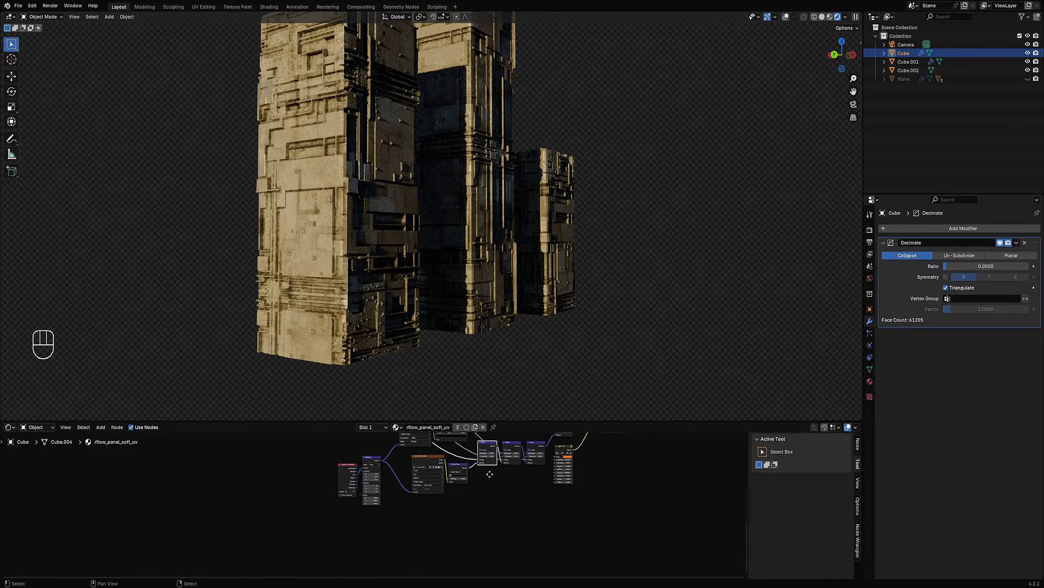
{"action": "middle_click_drag", "start_coordinate": [398, 323], "coordinate": [331, 211]}
{"action": "scroll", "coordinate": [331, 211], "scroll_direction": "up", "scroll_amount": 4}
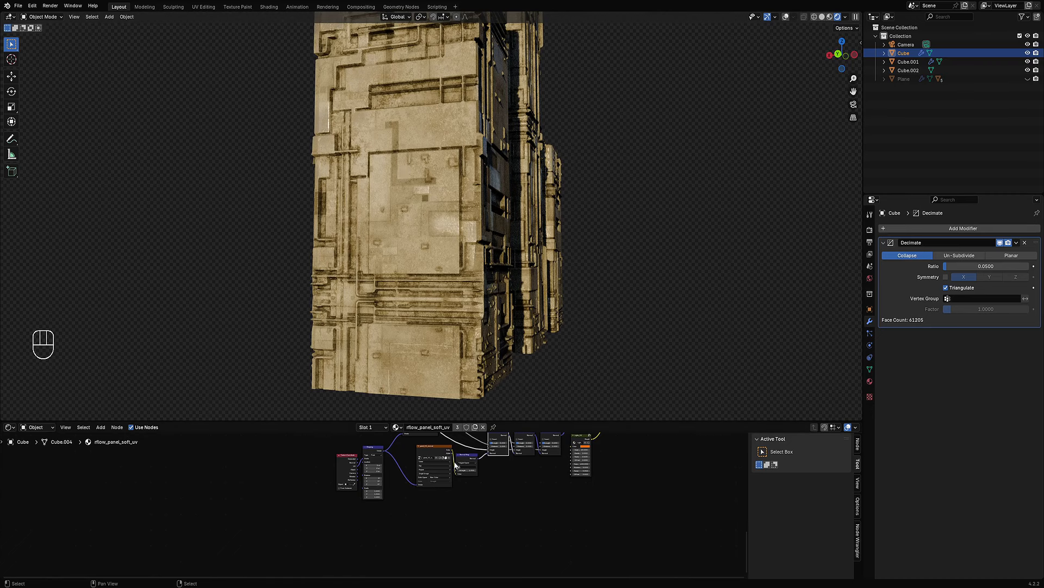
{"action": "scroll", "coordinate": [398, 486], "scroll_direction": "up", "scroll_amount": 5}
{"action": "double_click", "coordinate": [382, 467]}
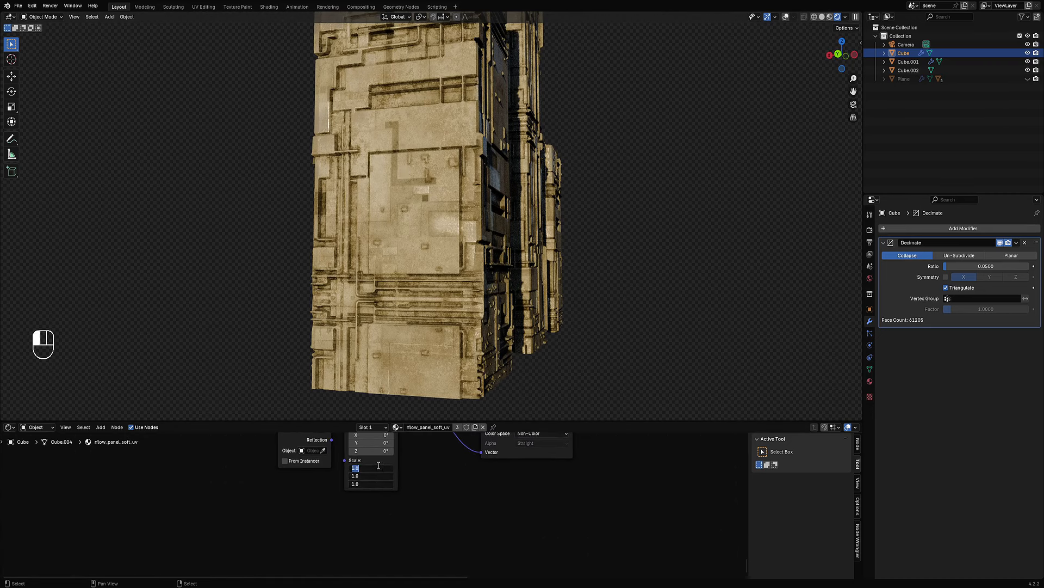
{"action": "type", "text": "5"}
{"action": "key", "text": "Return"}
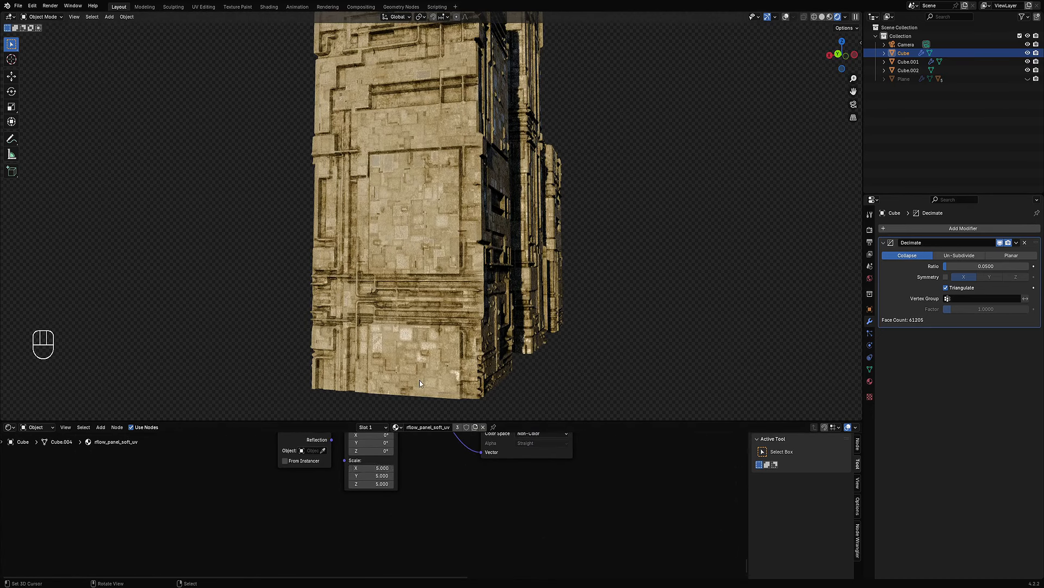
Set the Mapping node's scale to 2 on all three axes and check the panel texture across the towers.
{"action": "right_click", "coordinate": [376, 468]}
{"action": "key", "text": "Escape"}
{"action": "left_click", "coordinate": [376, 468]}
{"action": "type", "text": "2"}
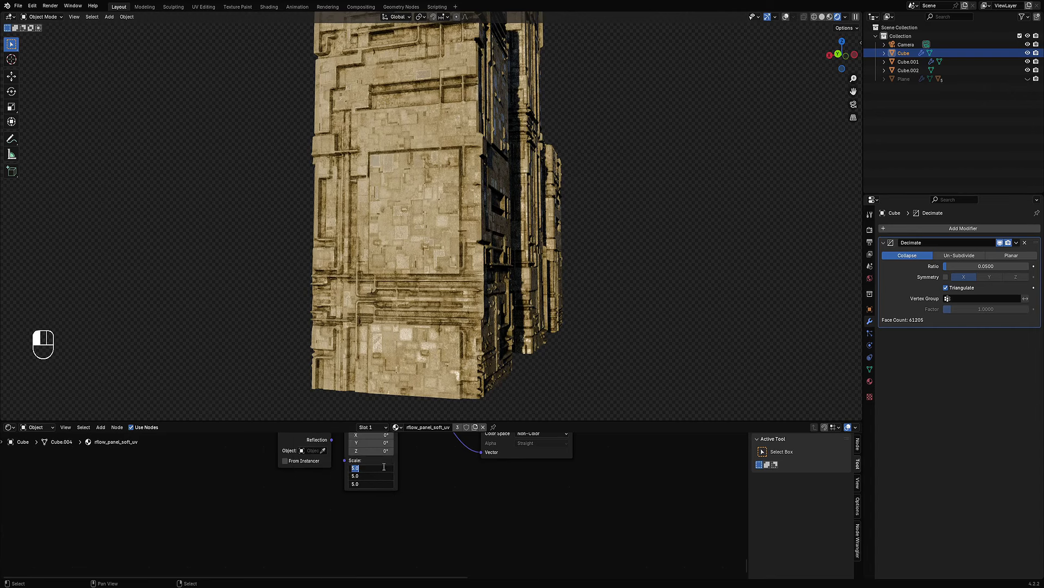
{"action": "key", "text": "Return"}
{"action": "scroll", "coordinate": [438, 316], "scroll_direction": "down", "scroll_amount": 6}
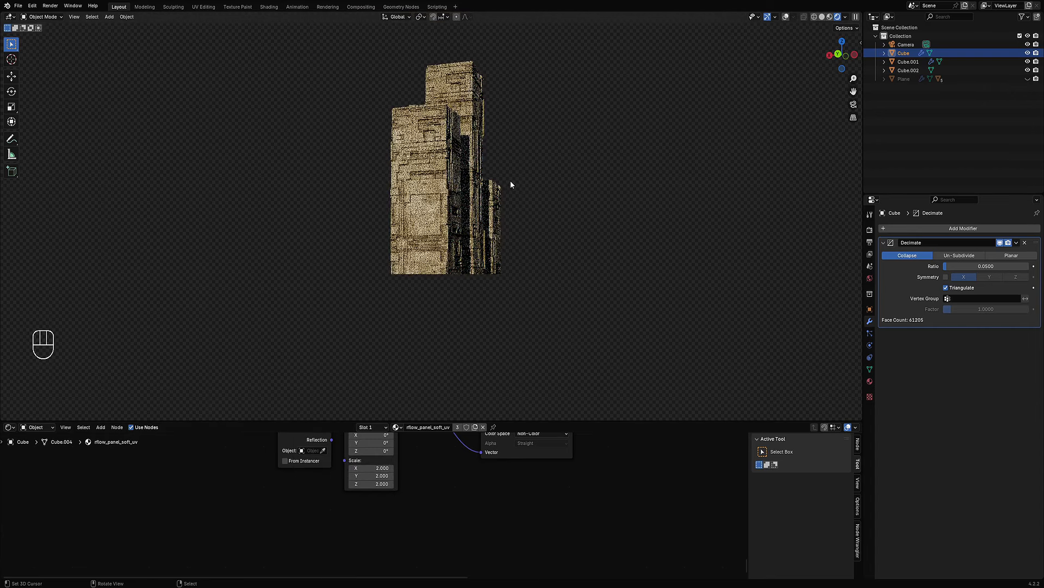
{"action": "middle_click_drag", "start_coordinate": [510, 180], "coordinate": [476, 232]}
{"action": "scroll", "coordinate": [477, 236], "scroll_direction": "up", "scroll_amount": 2}
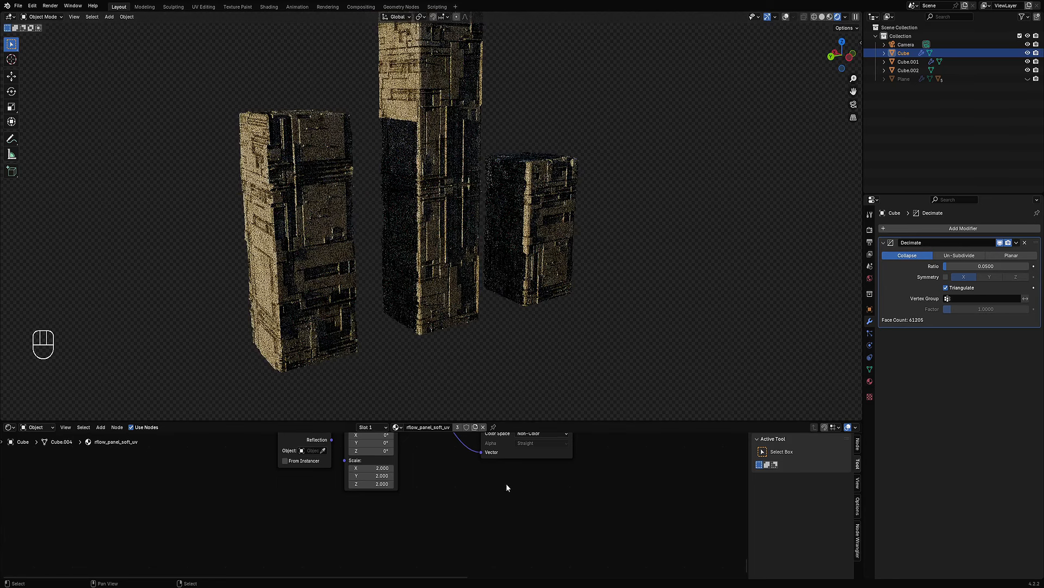
Raise the Emission strength of the material's main shader above zero so the panel lights glow.
{"action": "middle_click_drag", "start_coordinate": [526, 479], "coordinate": [478, 538]}
{"action": "middle_click_drag", "start_coordinate": [667, 483], "coordinate": [457, 551]}
{"action": "scroll", "coordinate": [615, 545], "scroll_direction": "down", "scroll_amount": 3}
{"action": "middle_click_drag", "start_coordinate": [615, 544], "coordinate": [409, 567]}
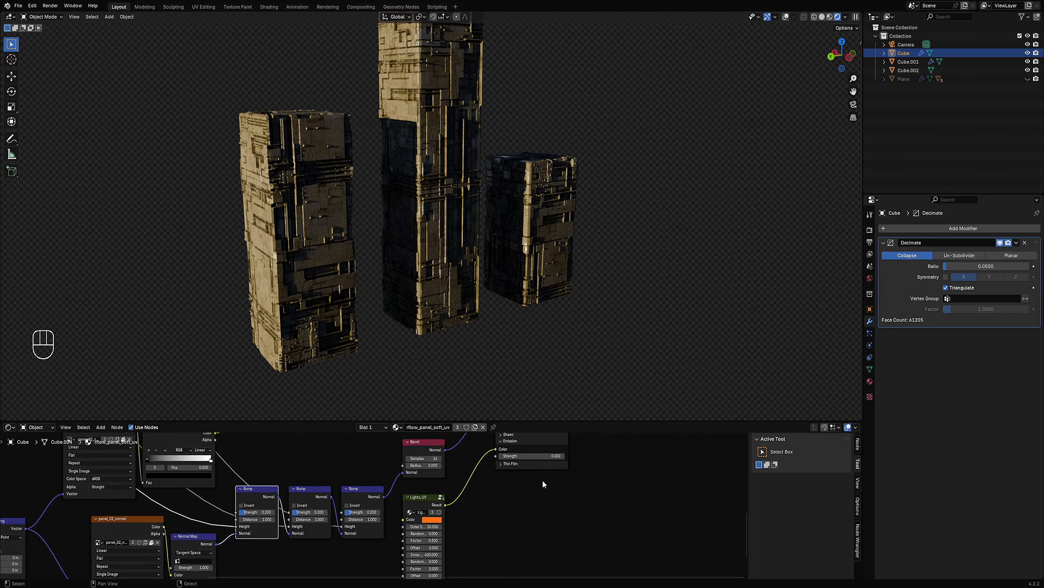
{"action": "left_click", "coordinate": [533, 455]}
{"action": "middle_click_drag", "start_coordinate": [493, 195], "coordinate": [520, 202]}
{"action": "scroll", "coordinate": [465, 490], "scroll_direction": "up", "scroll_amount": 2}
Set the Lights_UV node colour's saturation to 0.5 and check the lights from another side of the towers.
{"action": "middle_click_drag", "start_coordinate": [463, 491], "coordinate": [499, 431]}
{"action": "left_click", "coordinate": [461, 464]}
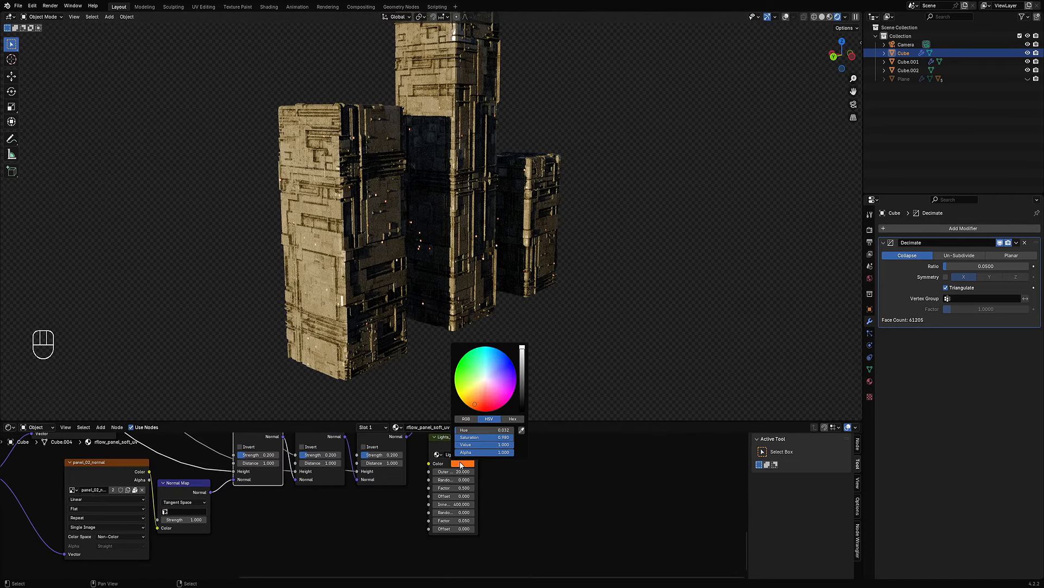
{"action": "left_click_drag", "start_coordinate": [501, 437], "coordinate": [486, 436]}
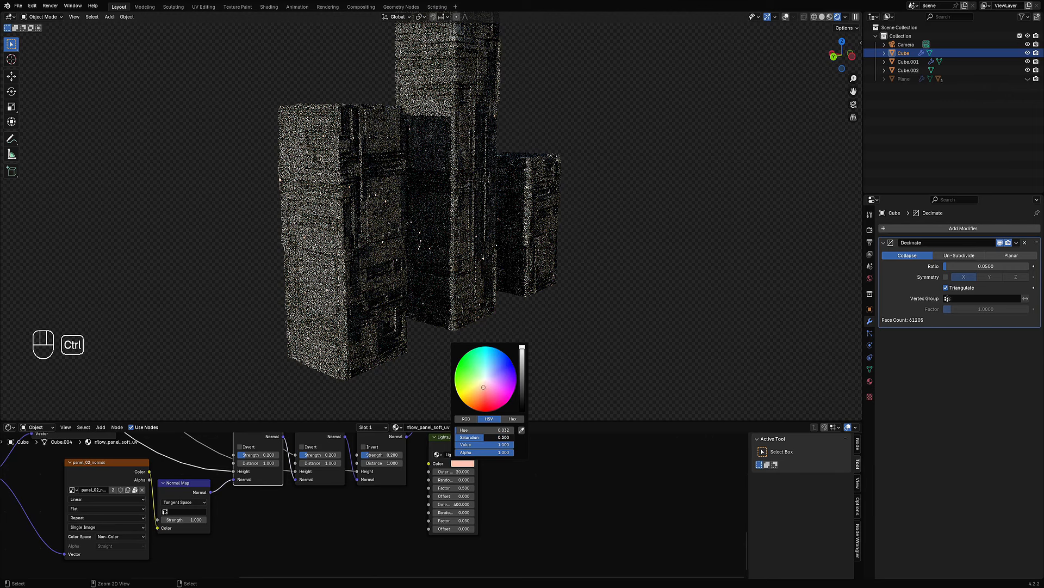
{"action": "middle_click_drag", "start_coordinate": [745, 217], "coordinate": [626, 217]}
{"action": "scroll", "coordinate": [625, 216], "scroll_direction": "down", "scroll_amount": 1}
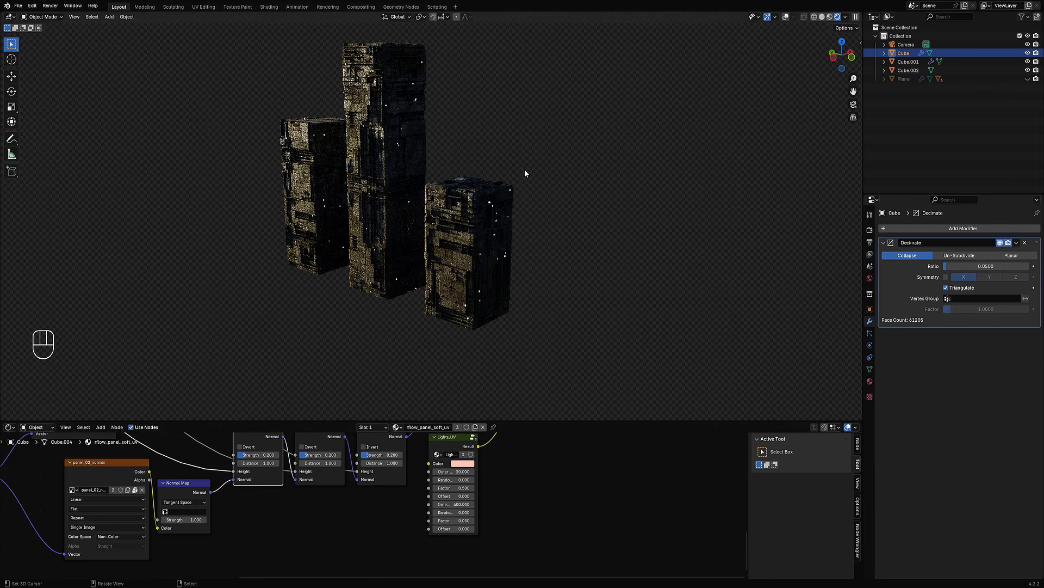
{"action": "middle_click_drag", "start_coordinate": [436, 325], "coordinate": [444, 357], "text": "shift"}
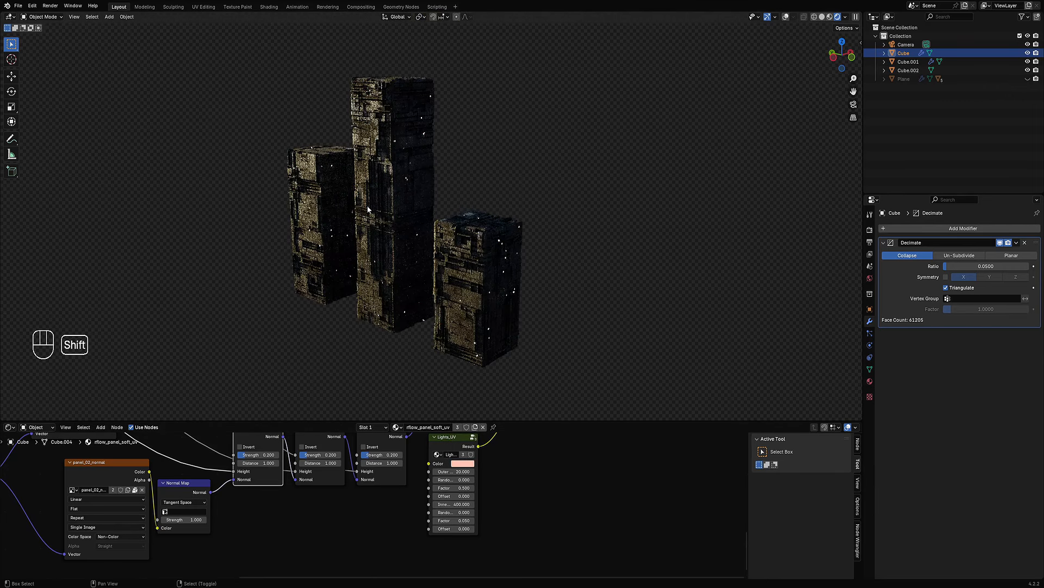
Set the Lights_UV node's inner Offset, the last value of the node, to 0.9.
{"action": "scroll", "coordinate": [480, 521], "scroll_direction": "up", "scroll_amount": 3}
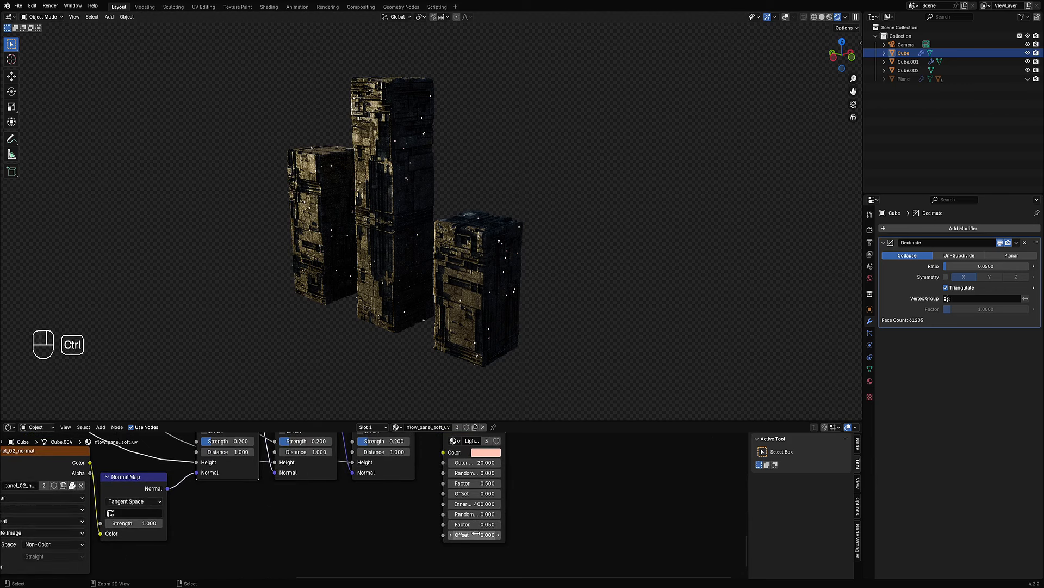
{"action": "scroll", "coordinate": [476, 534], "scroll_direction": "up", "scroll_amount": 2, "text": "ctrl"}
{"action": "scroll", "coordinate": [476, 533], "scroll_direction": "up", "scroll_amount": 3, "text": "ctrl"}
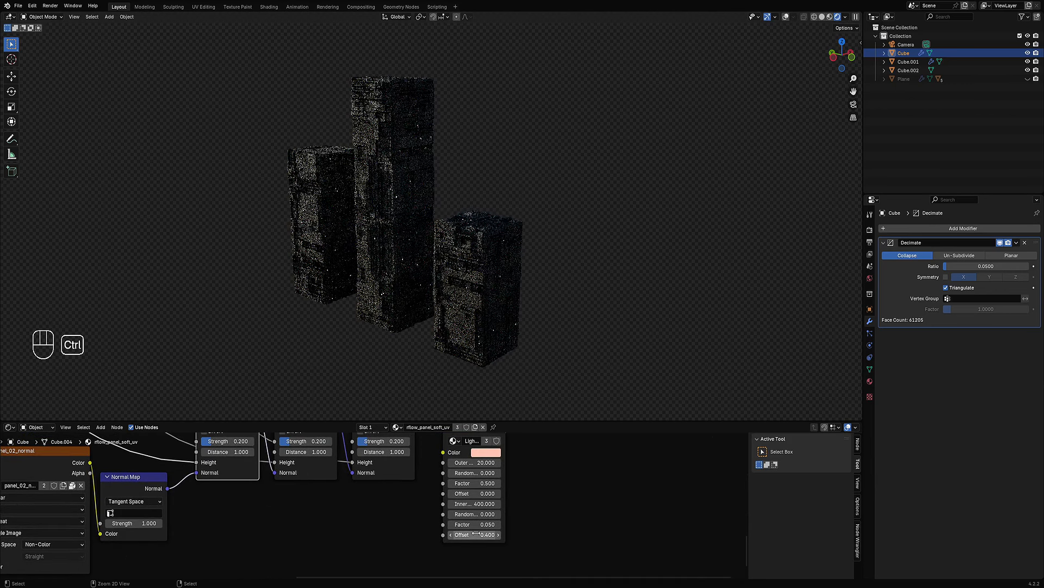
{"action": "scroll", "coordinate": [476, 534], "scroll_direction": "up", "scroll_amount": 2, "text": "ctrl"}
{"action": "scroll", "coordinate": [476, 533], "scroll_direction": "up", "scroll_amount": 2, "text": "ctrl"}
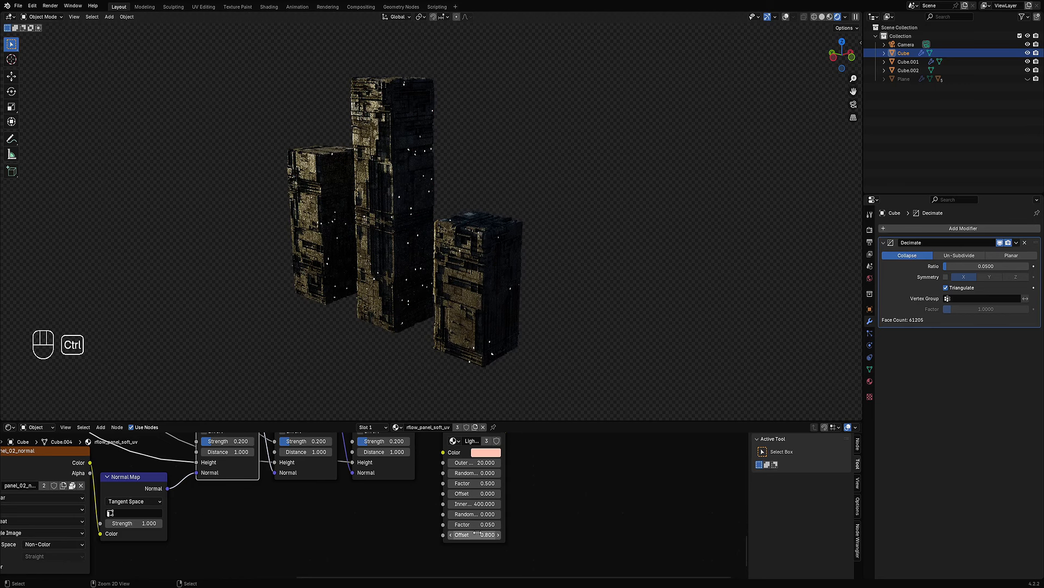
Try 100 for the Lights_UV node's inner scale, and settle on 800 for finer window lights.
{"action": "left_click", "coordinate": [474, 503]}
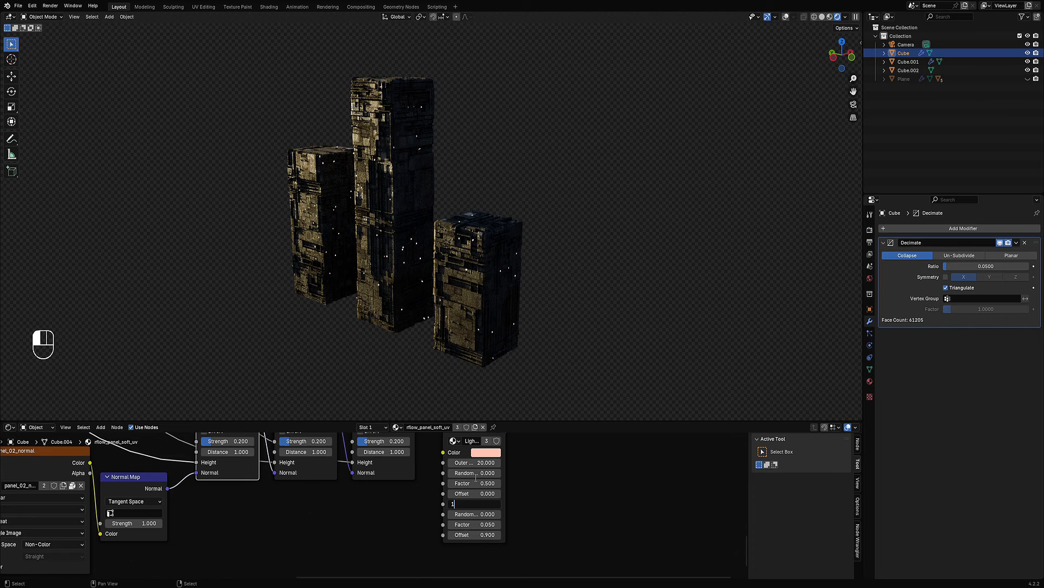
{"action": "type", "text": "100"}
{"action": "key", "text": "Return"}
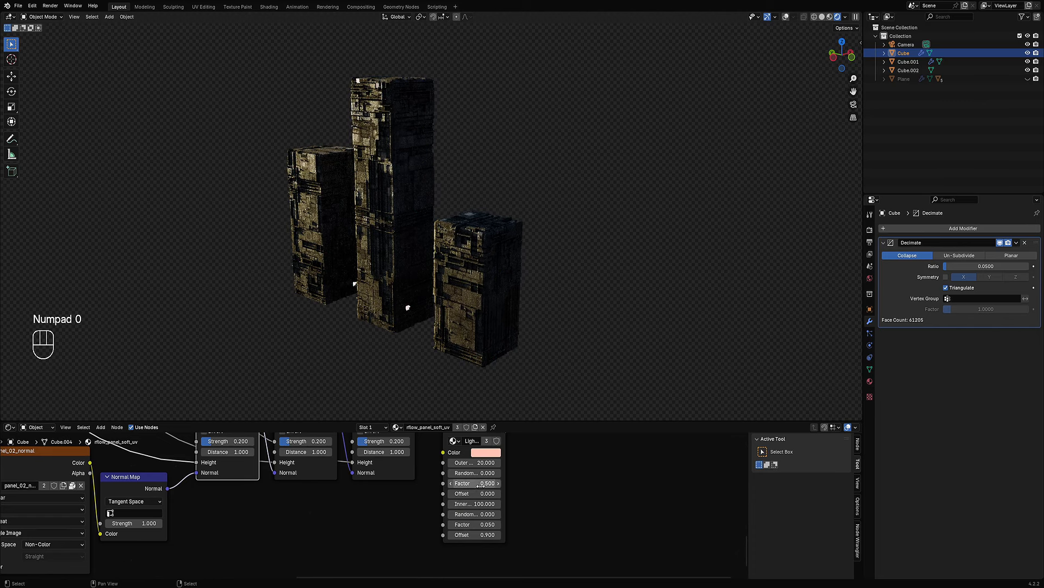
{"action": "left_click", "coordinate": [480, 503]}
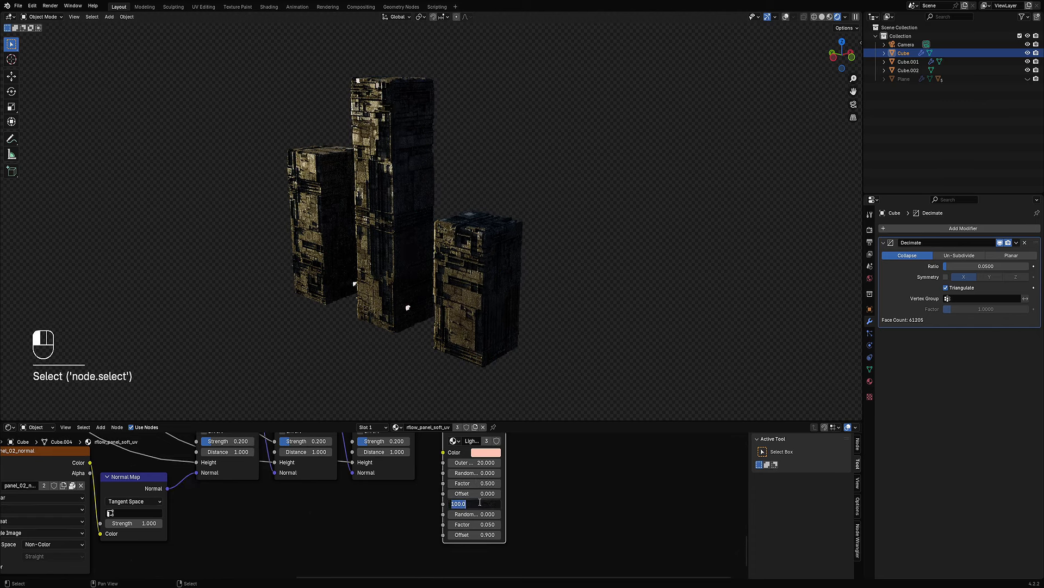
{"action": "key", "text": "Return"}
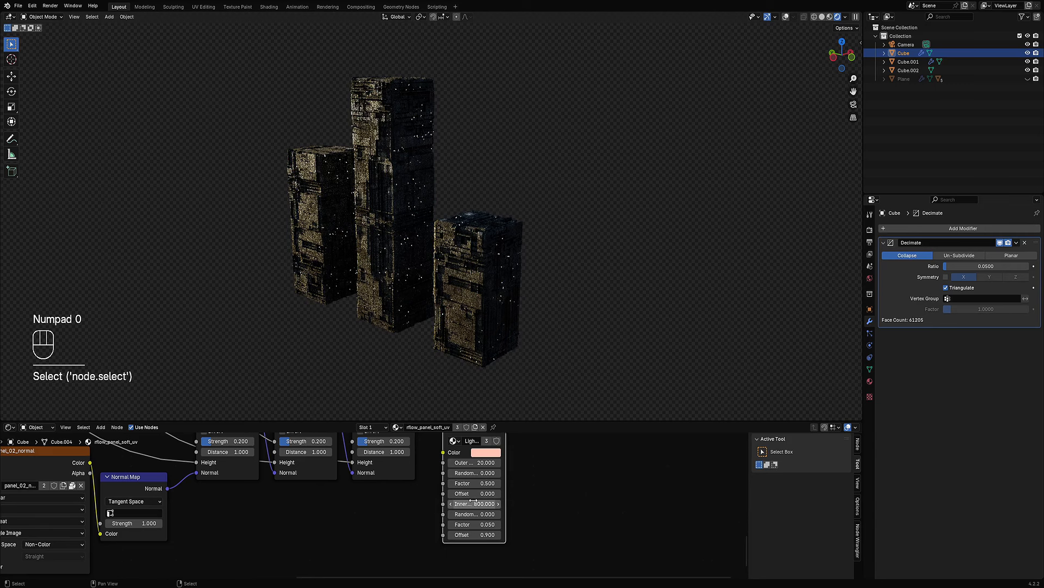
Reduce the Lights_UV node's inner Factor to 0.03 and check the window lights from several sides of the towers.
{"action": "left_click", "coordinate": [475, 524]}
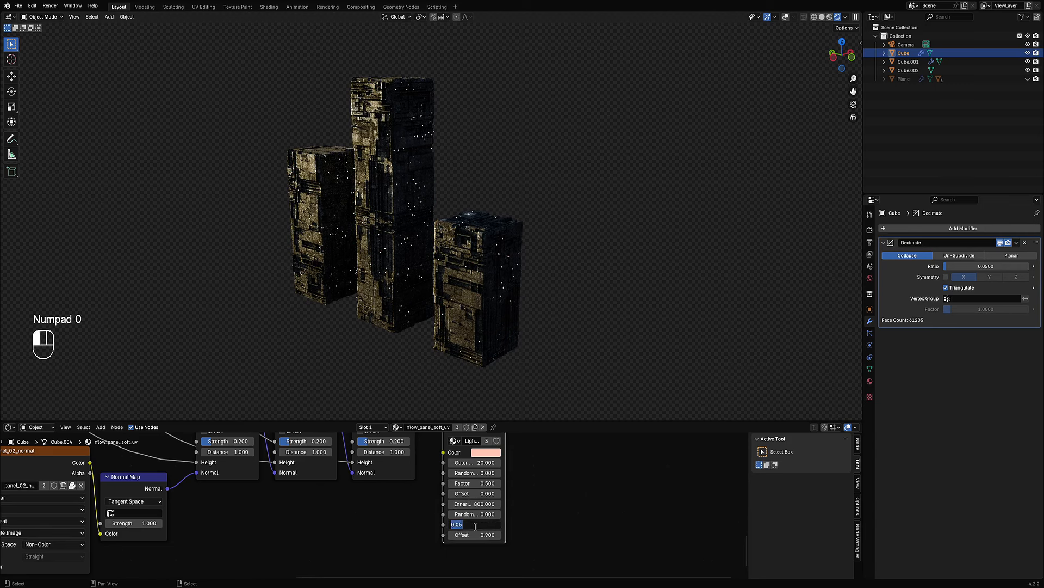
{"action": "type", "text": ".04"}
{"action": "key", "text": "Return"}
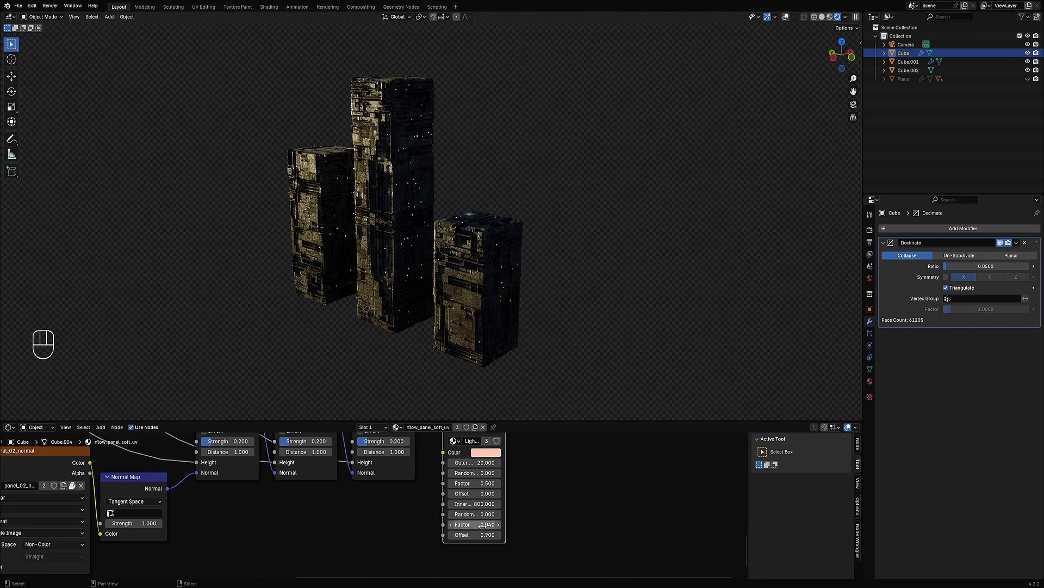
{"action": "left_click", "coordinate": [483, 525]}
{"action": "type", "text": ".03"}
{"action": "key", "text": "Return"}
{"action": "middle_click_drag", "start_coordinate": [420, 266], "coordinate": [608, 257]}
{"action": "middle_click_drag", "start_coordinate": [443, 285], "coordinate": [515, 293]}
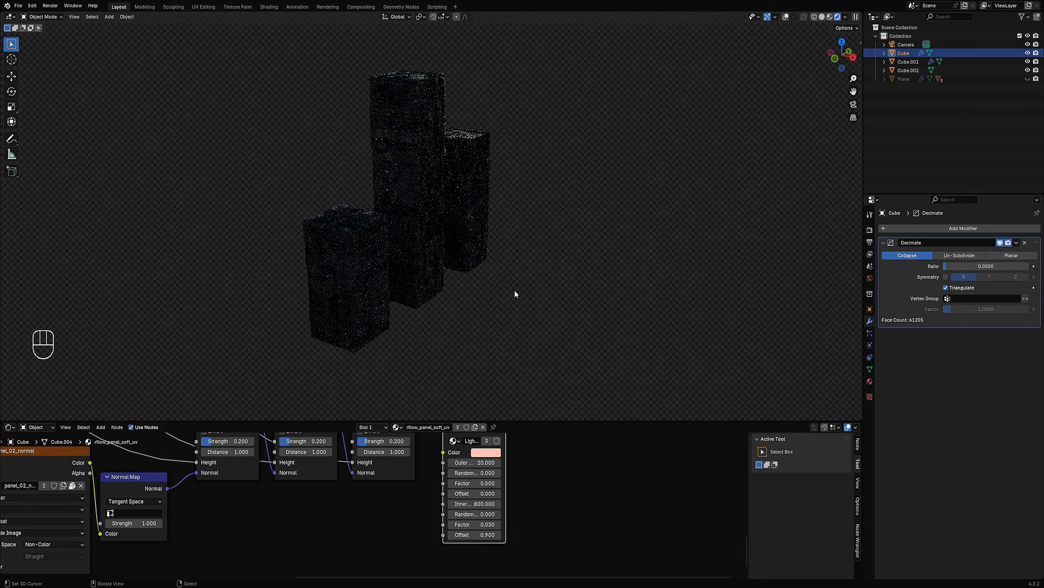
{"action": "middle_click_drag", "start_coordinate": [476, 249], "coordinate": [526, 246]}
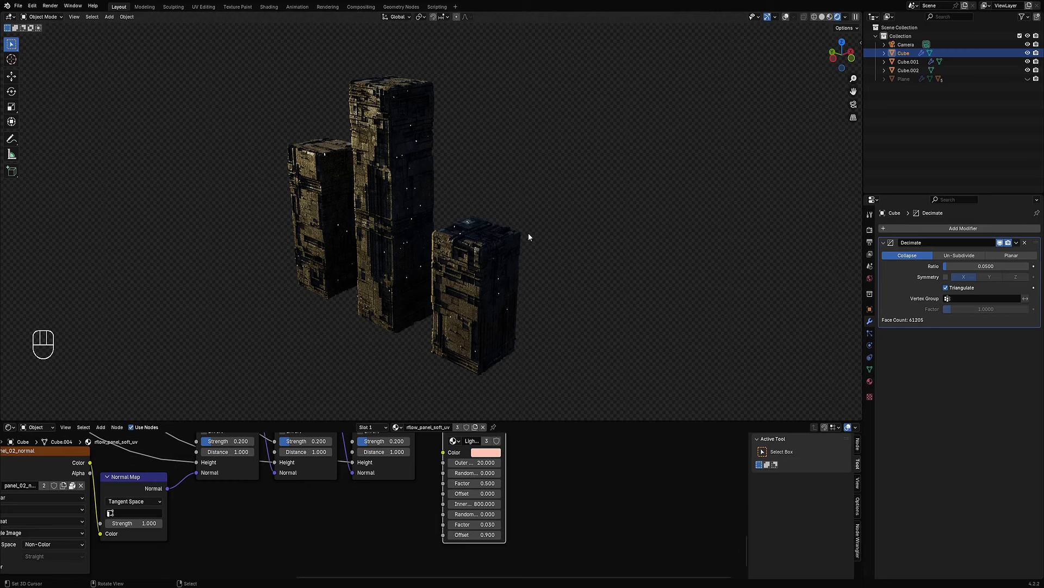
{"action": "middle_click_drag", "start_coordinate": [434, 286], "coordinate": [511, 283]}
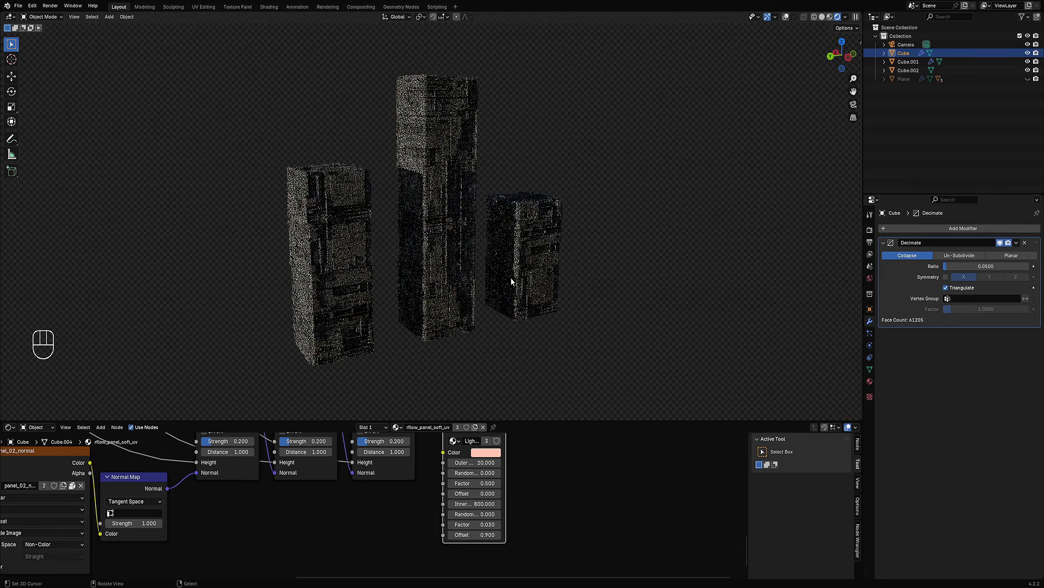
Shuffle through random world HDRIs to kloofendal_48d_partly_cloudy_1k.hdr and check the towers' lighting from several angles.
{"action": "left_click", "coordinate": [870, 278]}
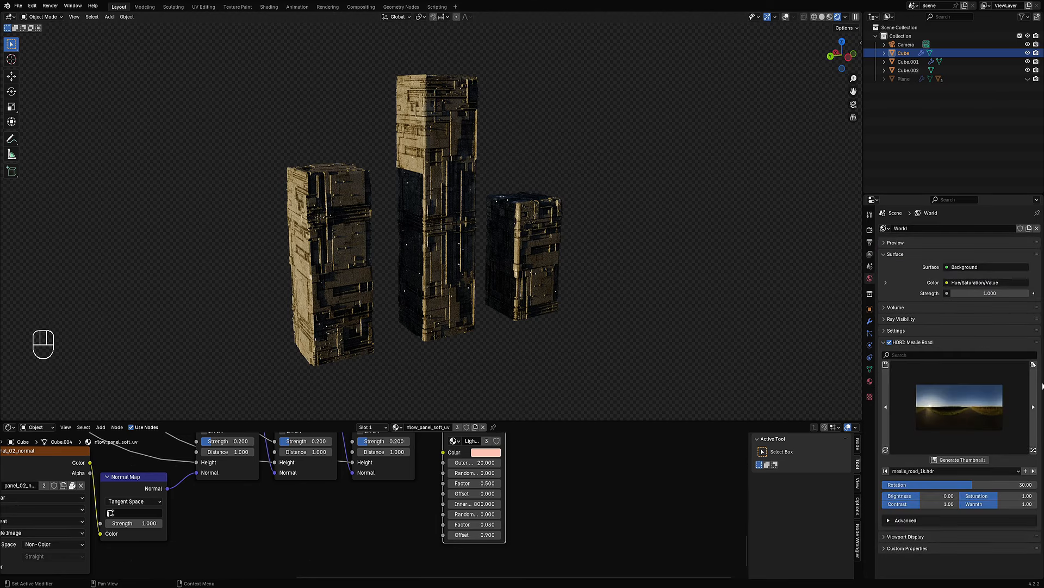
{"action": "left_click", "coordinate": [1034, 451]}
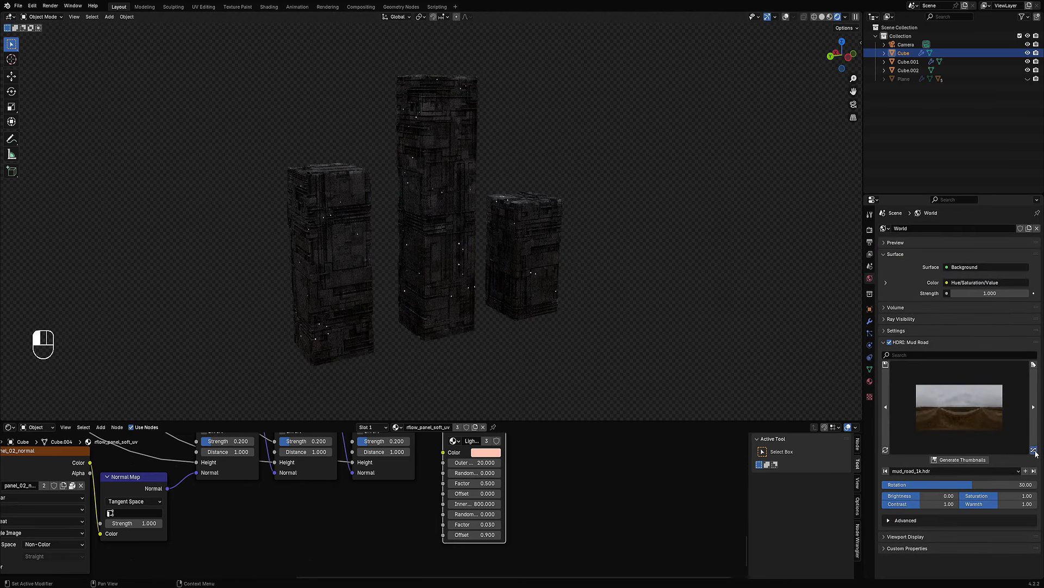
{"action": "left_click", "coordinate": [1034, 451]}
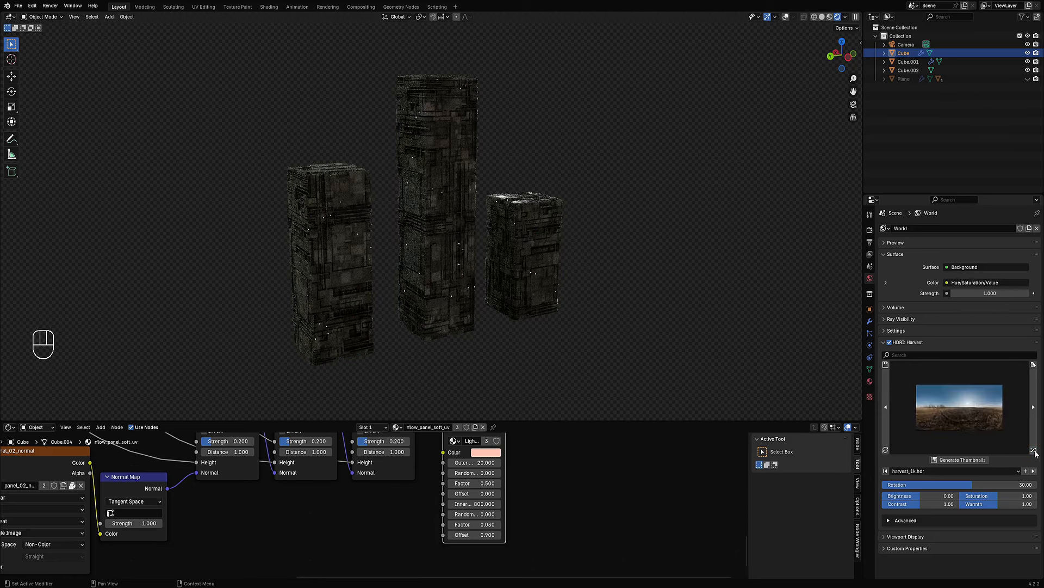
{"action": "left_click", "coordinate": [1034, 451]}
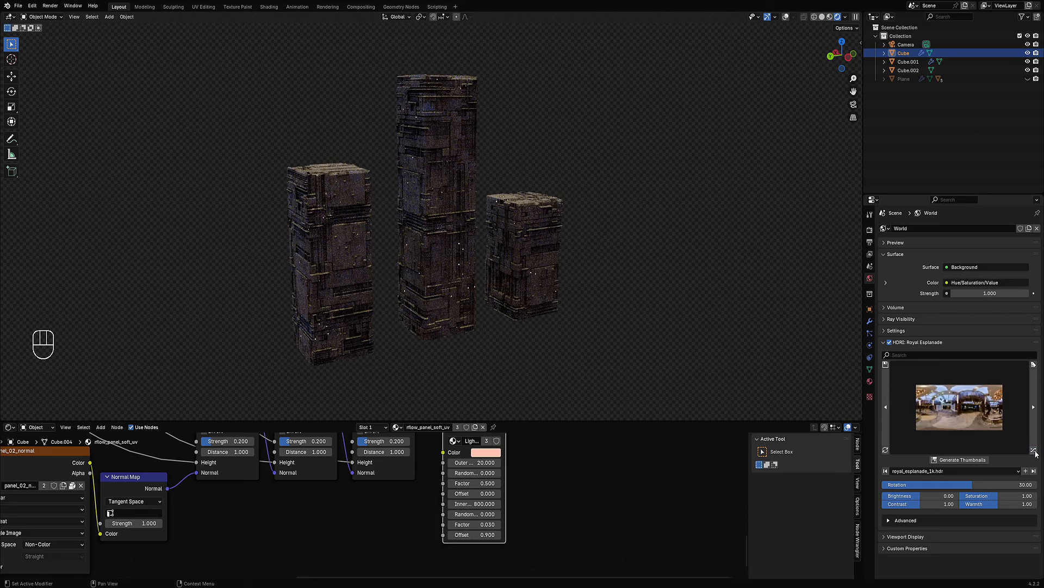
{"action": "left_click", "coordinate": [1034, 451]}
{"action": "left_click", "coordinate": [1034, 451]}
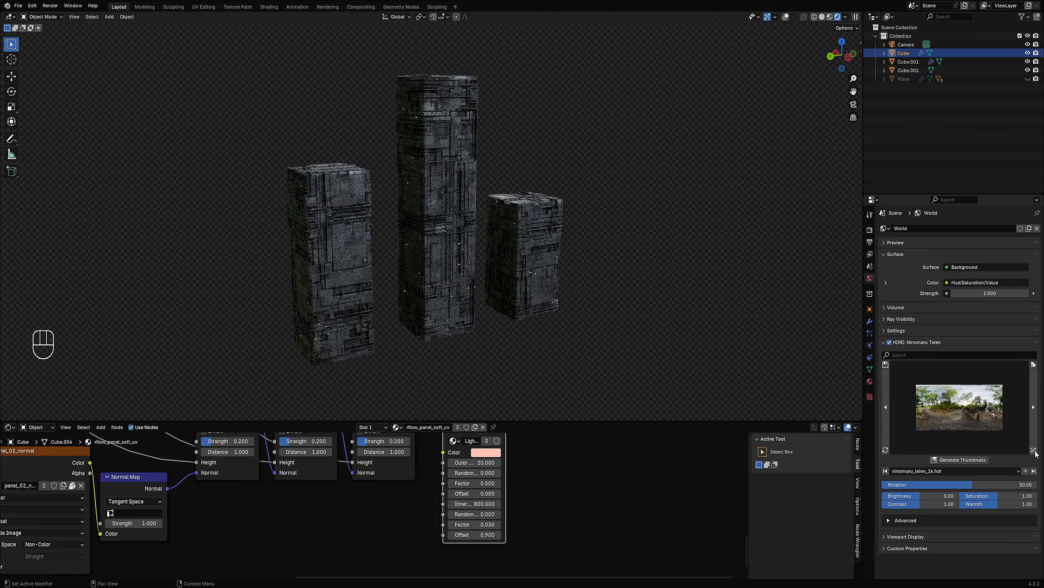
{"action": "middle_click_drag", "start_coordinate": [650, 258], "coordinate": [602, 256]}
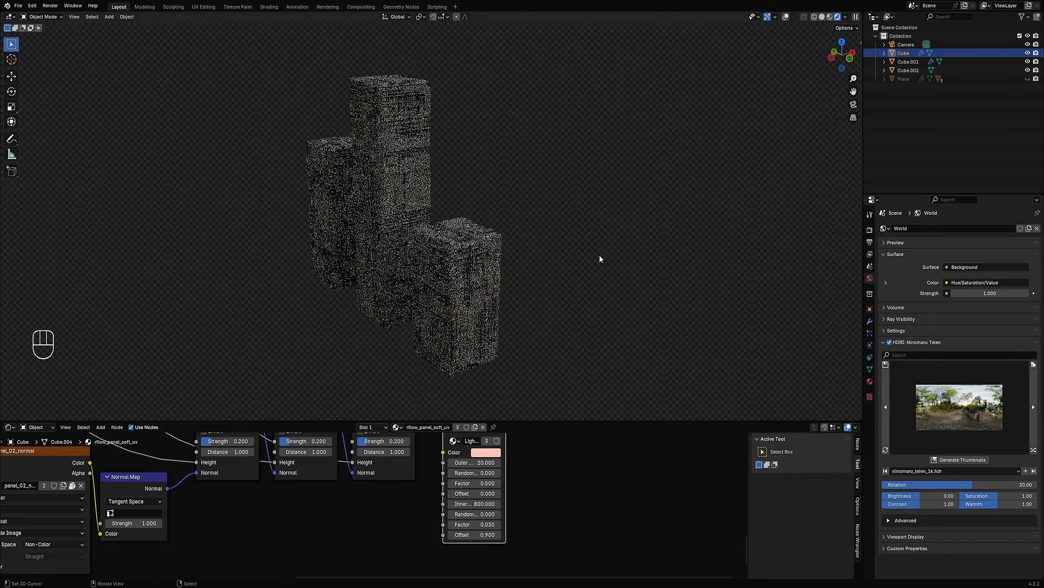
{"action": "left_click", "coordinate": [1034, 451]}
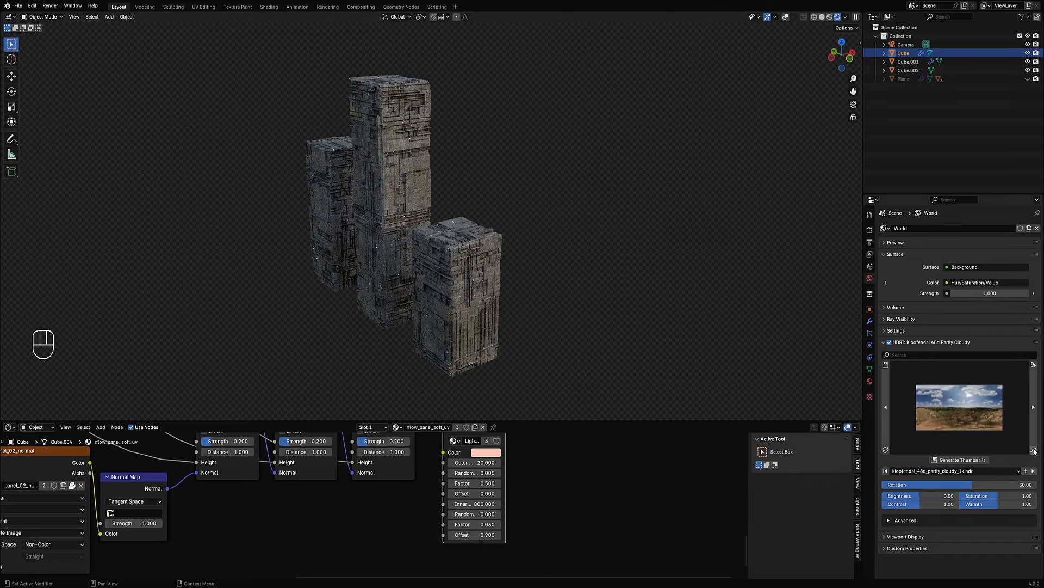
{"action": "middle_click_drag", "start_coordinate": [471, 288], "coordinate": [354, 243]}
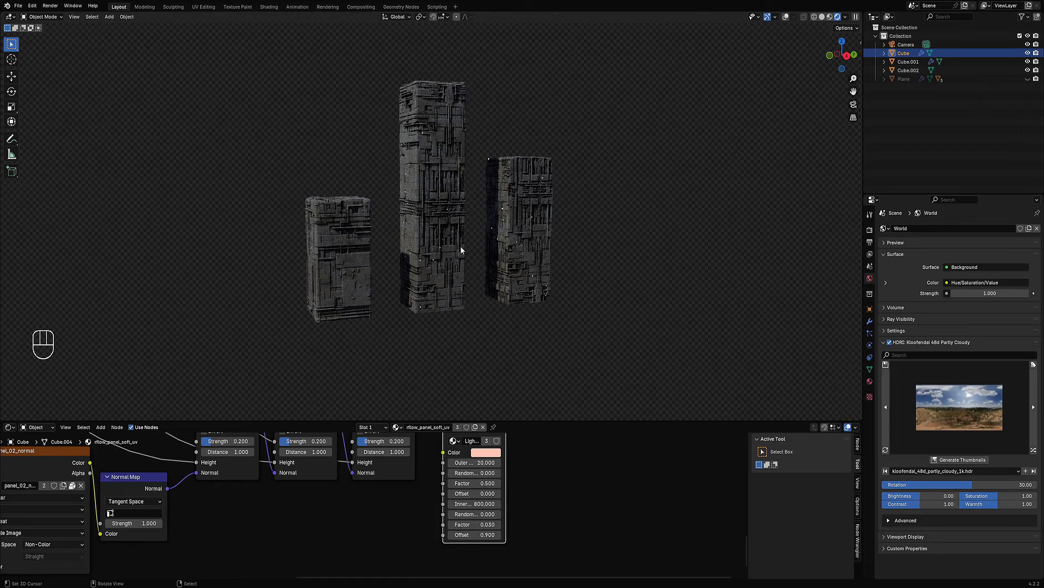
{"action": "middle_click_drag", "start_coordinate": [445, 249], "coordinate": [493, 282]}
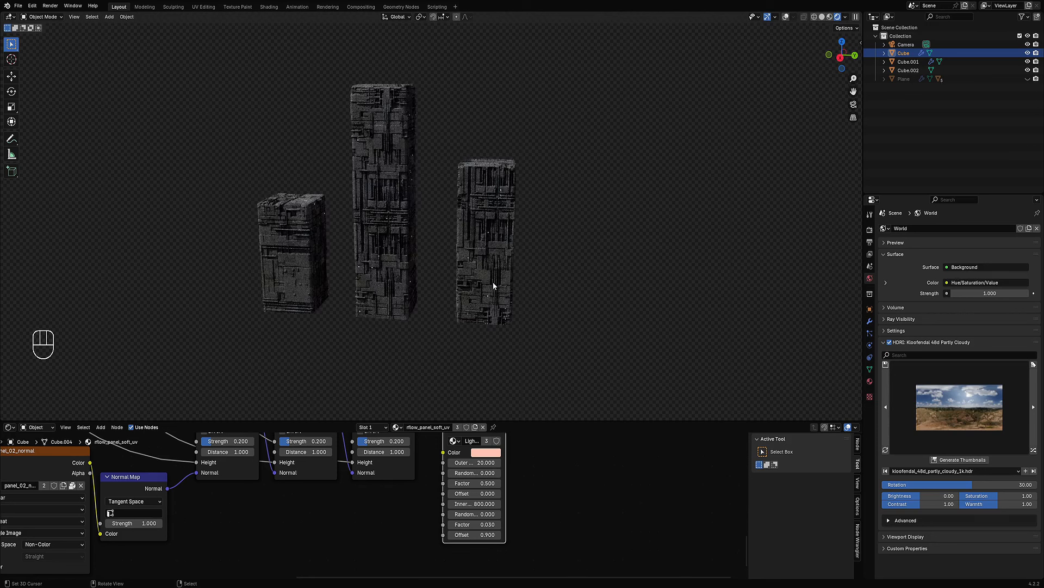
Show the viewport overlays, deselect everything, and switch from rendered to solid shading.
{"action": "right_click_drag", "start_coordinate": [283, 192], "coordinate": [283, 193]}
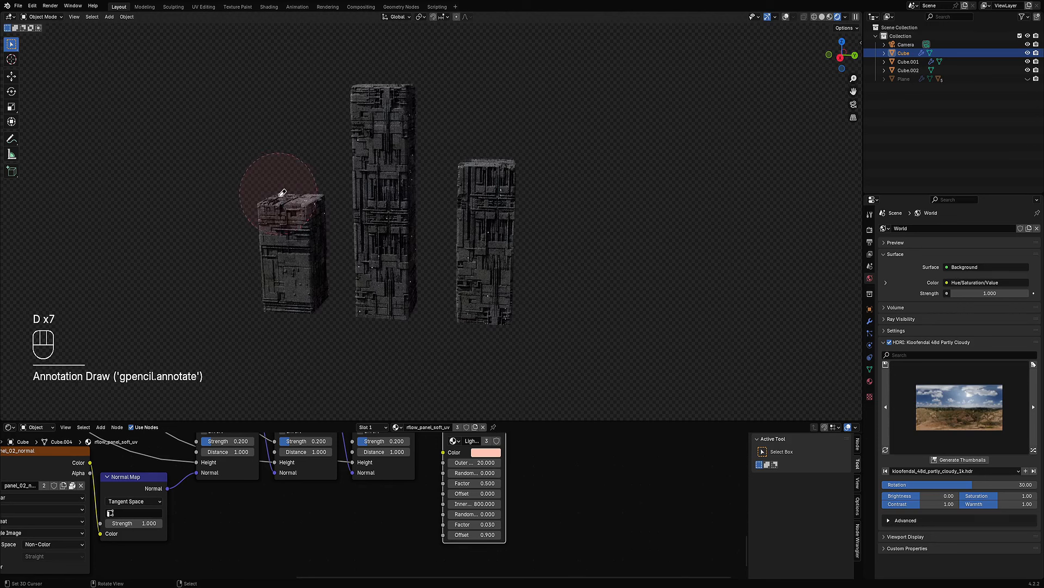
{"action": "key", "text": "shift+alt+z"}
{"action": "middle_click_drag", "start_coordinate": [373, 243], "coordinate": [465, 270]}
{"action": "key", "text": "alt+a"}
{"action": "middle_click_drag", "start_coordinate": [547, 262], "coordinate": [530, 247], "text": "shift"}
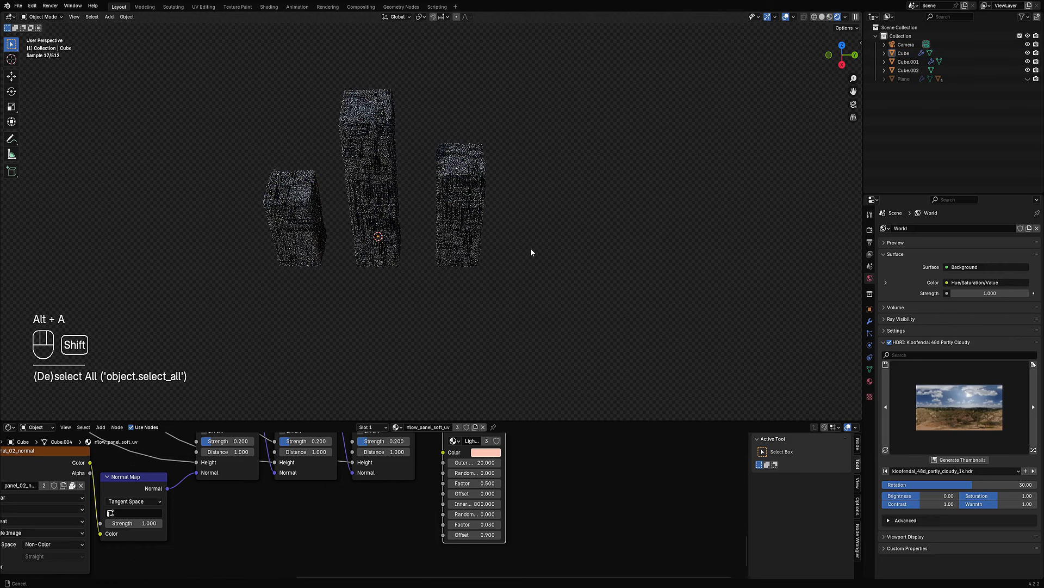
{"action": "mouse_move", "coordinate": [457, 279]}
{"action": "middle_mouse_down", "text": "alt"}
{"action": "mouse_move", "coordinate": [456, 241]}
{"action": "mouse_move", "coordinate": [426, 255]}
{"action": "mouse_move", "coordinate": [406, 242]}
{"action": "mouse_move", "coordinate": [443, 326]}
{"action": "middle_mouse_up", "text": "alt"}
{"action": "key", "text": "z"}
{"action": "left_click", "coordinate": [509, 240]}
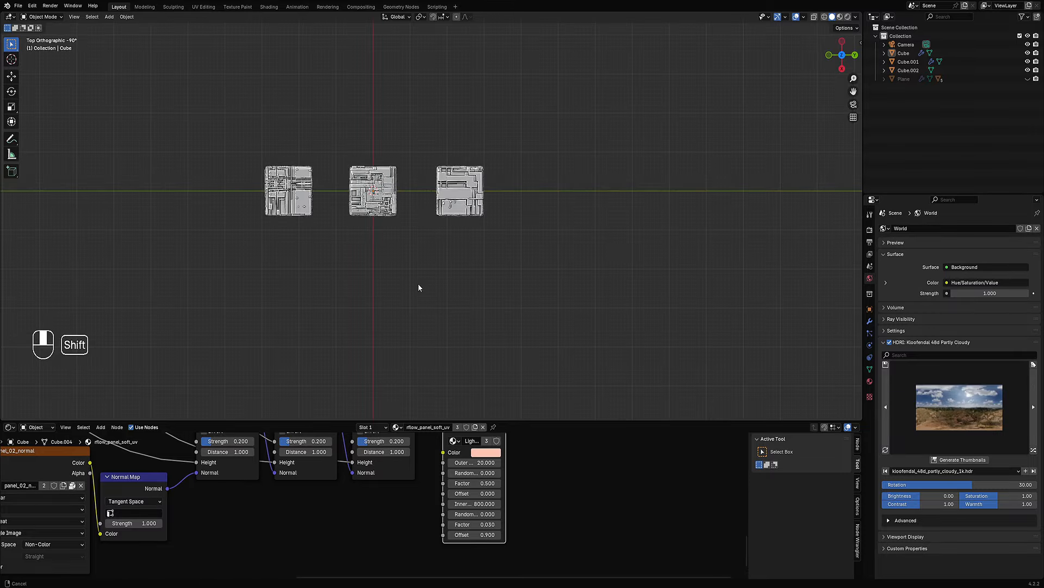
Add a cube, move it clear of the towers in front view, and raise it slightly toward the tower base level.
{"action": "middle_click_drag", "start_coordinate": [417, 283], "coordinate": [418, 252], "text": "shift"}
{"action": "middle_click_drag", "start_coordinate": [419, 260], "coordinate": [464, 205]}
{"action": "scroll", "coordinate": [408, 222], "scroll_direction": "up", "scroll_amount": 4}
{"action": "key", "text": "shift+a"}
{"action": "mouse_move", "coordinate": [408, 222]}
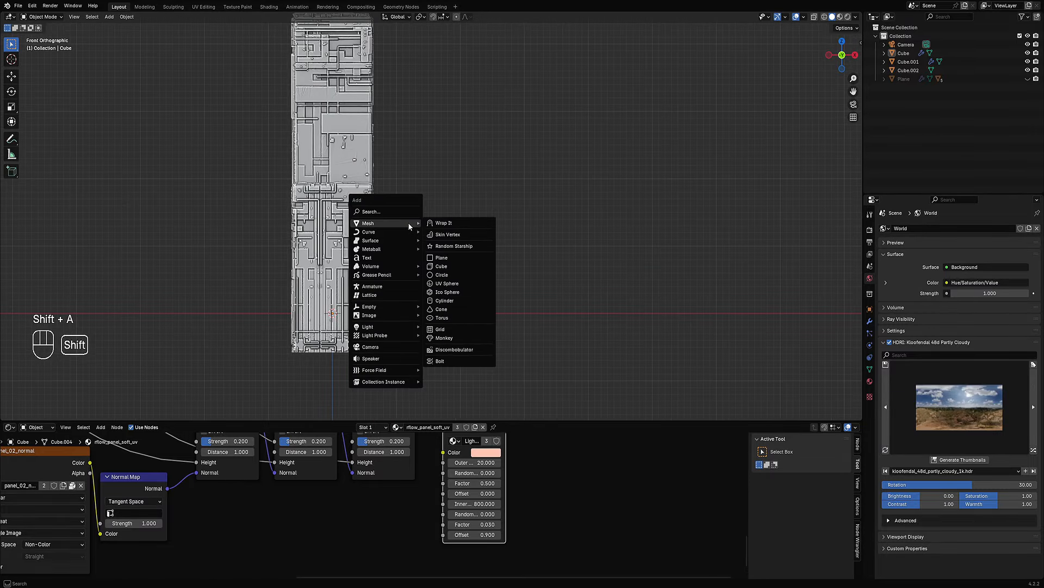
{"action": "left_click", "coordinate": [441, 267]}
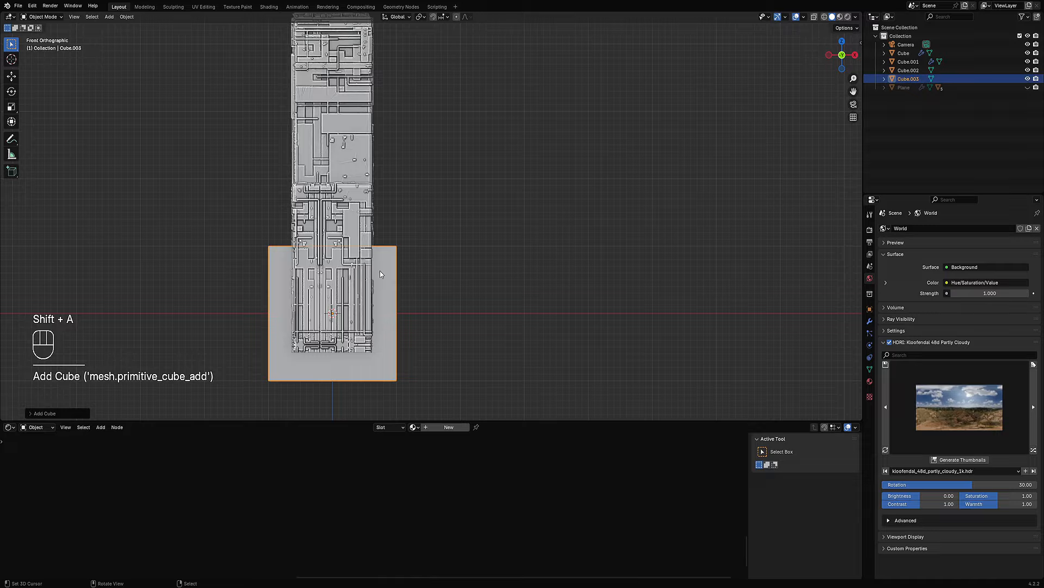
{"action": "key", "text": "g"}
{"action": "left_click", "coordinate": [506, 268]}
{"action": "key", "text": "g"}
{"action": "key", "text": "z"}
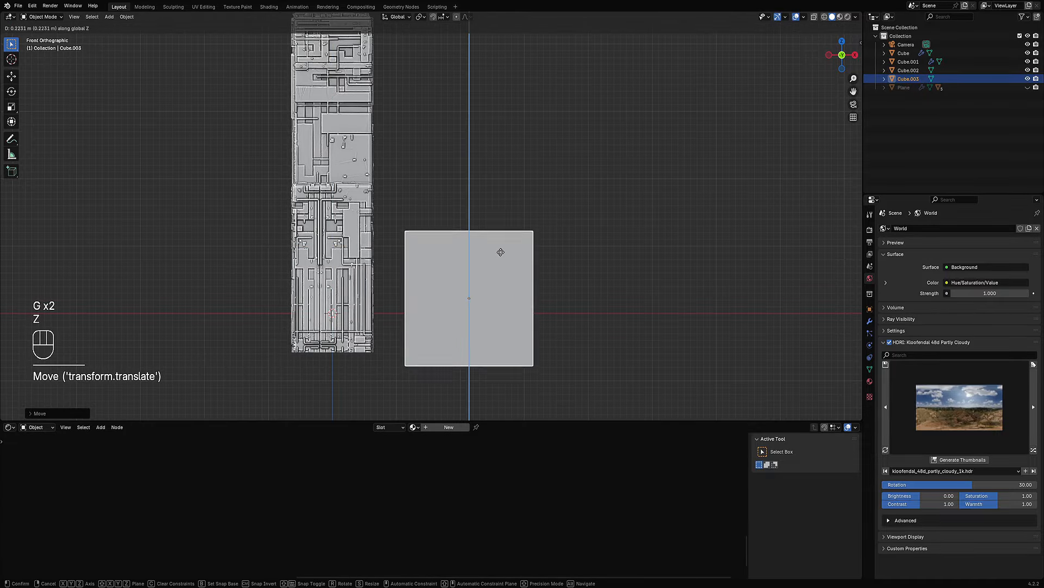
{"action": "left_click", "coordinate": [501, 244]}
Lower the new cube's top face with Shrink/Fatten so the cube becomes a flat slab.
{"action": "key", "text": "Tab"}
{"action": "middle_click_drag", "start_coordinate": [500, 244], "coordinate": [413, 229]}
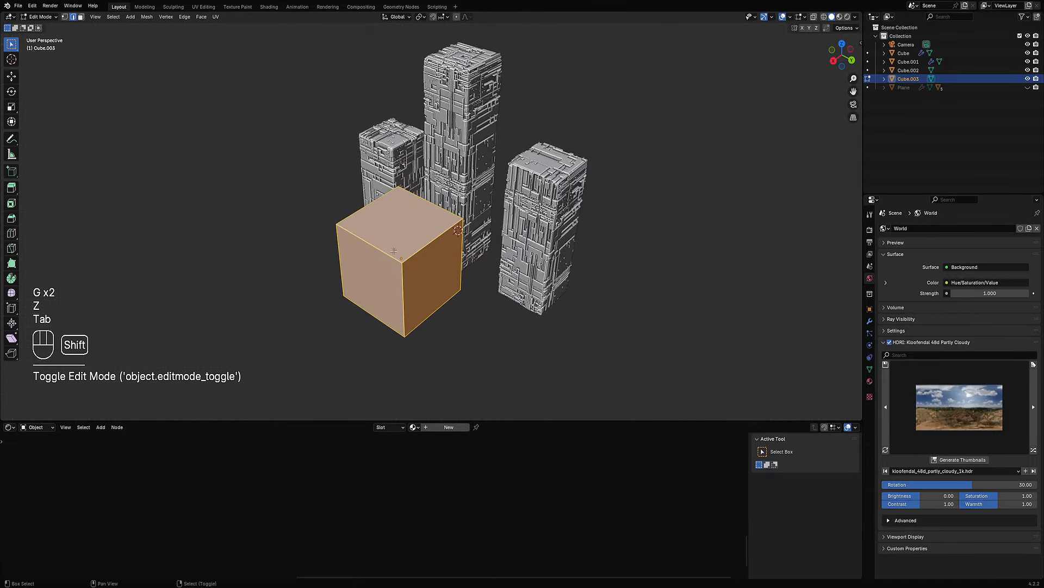
{"action": "key", "text": "3"}
{"action": "left_click", "coordinate": [399, 223]}
{"action": "key", "text": "alt+s"}
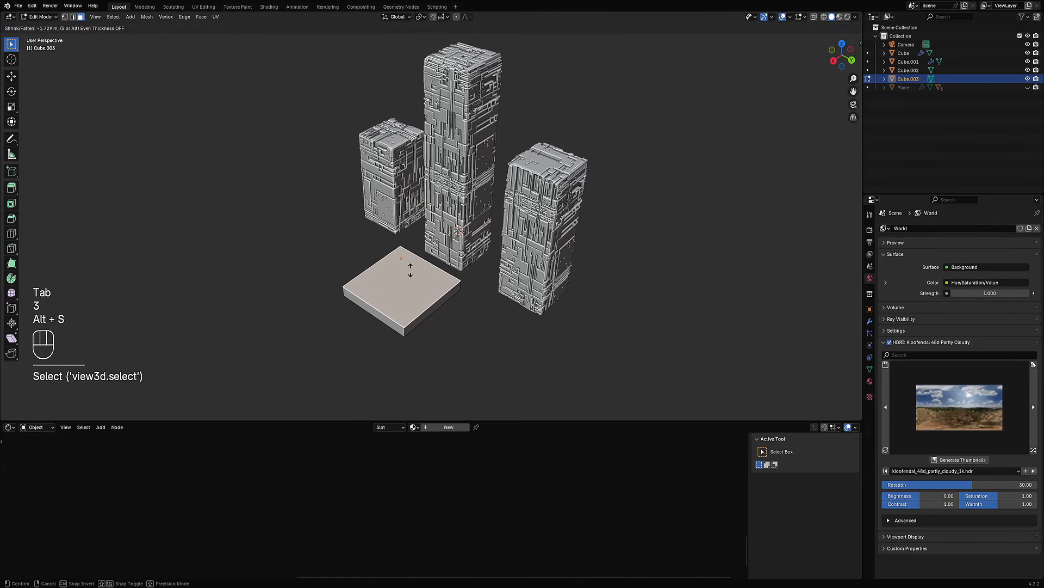
{"action": "left_click", "coordinate": [473, 232]}
Cut an off-centre edge loop across the slab and extrude the wider end face outward into a short step.
{"action": "middle_click_drag", "start_coordinate": [482, 227], "coordinate": [501, 187], "text": "shift"}
{"action": "scroll", "coordinate": [501, 187], "scroll_direction": "up", "scroll_amount": 2}
{"action": "key", "text": "ctrl+r"}
{"action": "left_click", "coordinate": [382, 290]}
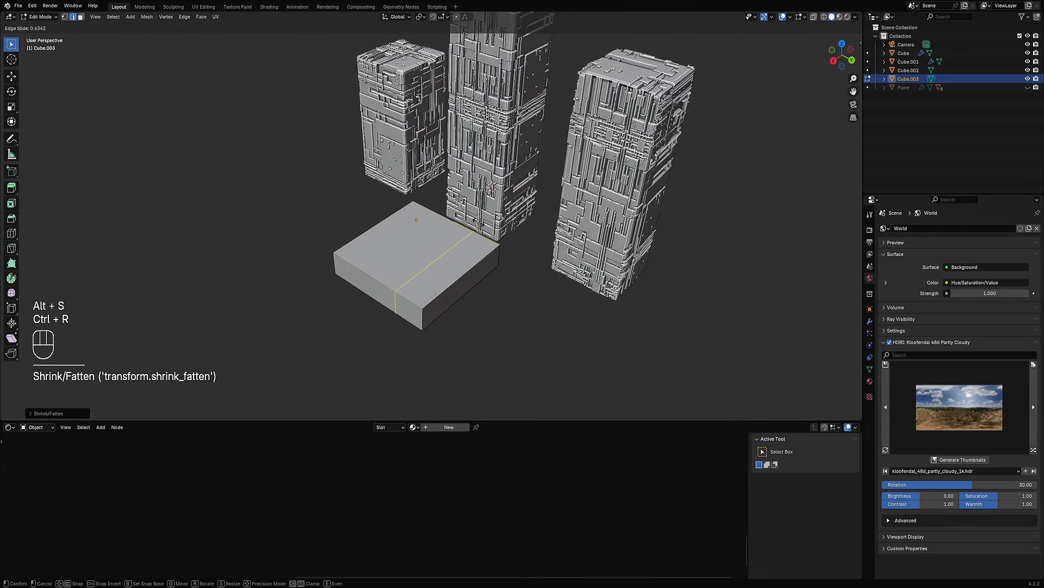
{"action": "left_click", "coordinate": [404, 299]}
{"action": "key", "text": "3"}
{"action": "right_click", "coordinate": [374, 296]}
{"action": "key", "text": "e"}
{"action": "left_click", "coordinate": [359, 300]}
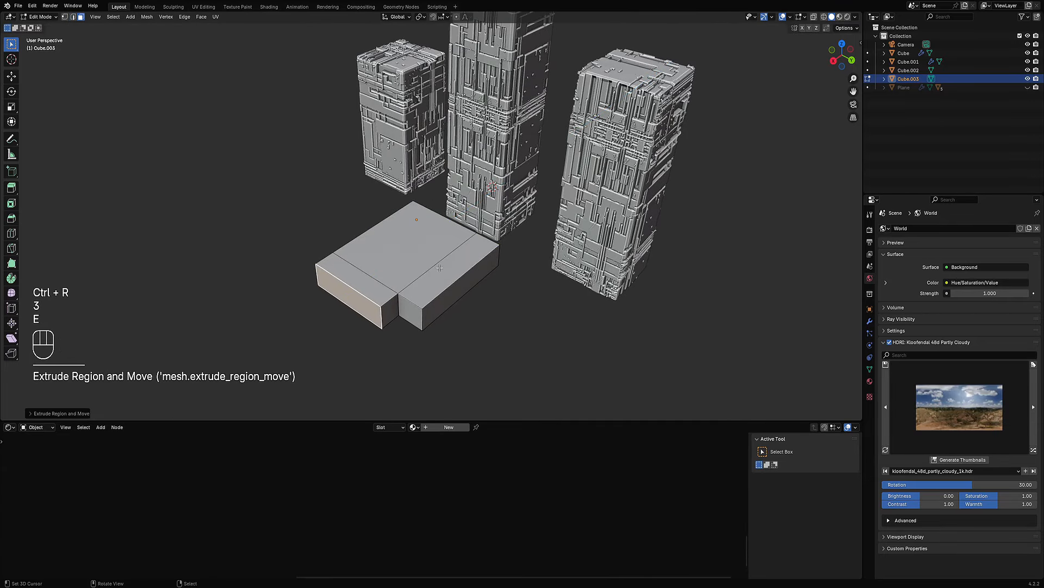
Cut a crosswise edge loop through the slab and extrude the rear section of the wider top strip upward into a raised block.
{"action": "key", "text": "ctrl+r"}
{"action": "left_click", "coordinate": [436, 237]}
{"action": "key", "text": "3"}
{"action": "left_click", "coordinate": [433, 231]}
{"action": "key", "text": "e"}
{"action": "left_click", "coordinate": [429, 229]}
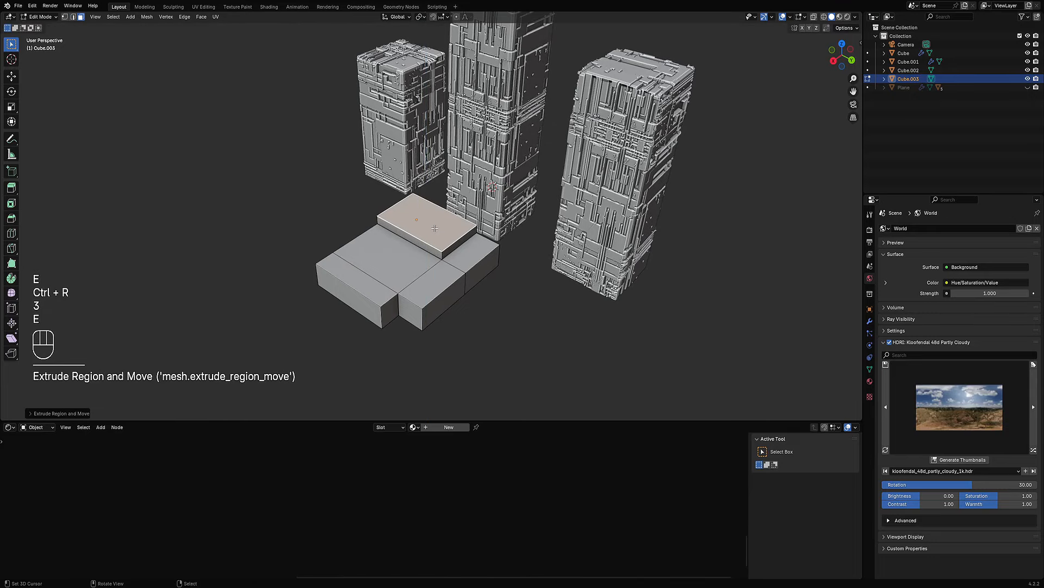
Subdivide the stepped slab with further loop cuts along its length and width and one horizontal loop around its sides.
{"action": "key", "text": "ctrl+r"}
{"action": "left_click", "coordinate": [414, 263]}
{"action": "key", "text": "ctrl+r"}
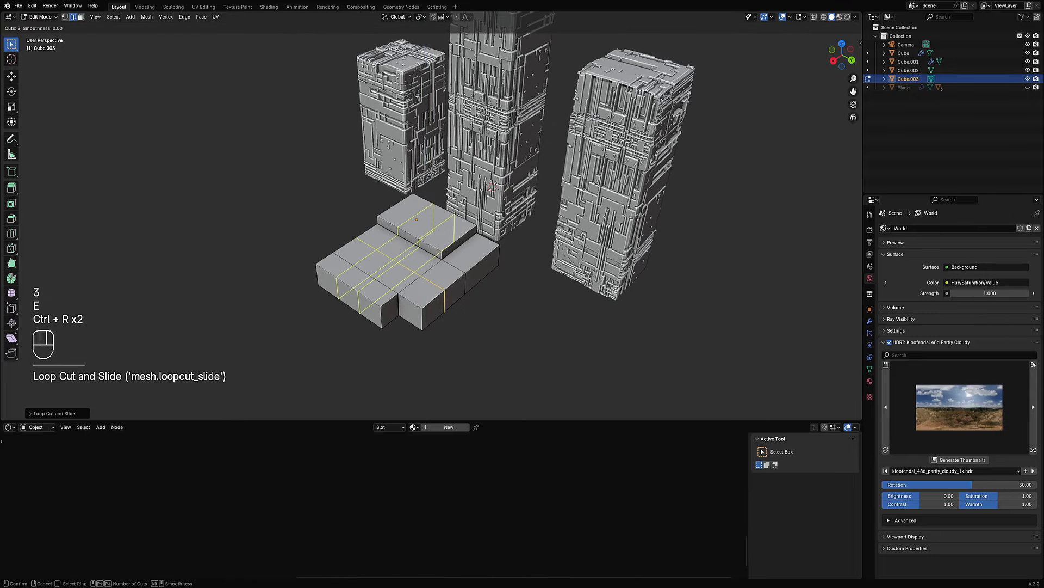
{"action": "double_click", "coordinate": [416, 263]}
{"action": "middle_click_drag", "start_coordinate": [468, 261], "coordinate": [435, 260]}
{"action": "key", "text": "ctrl+r"}
{"action": "double_click", "coordinate": [457, 240]}
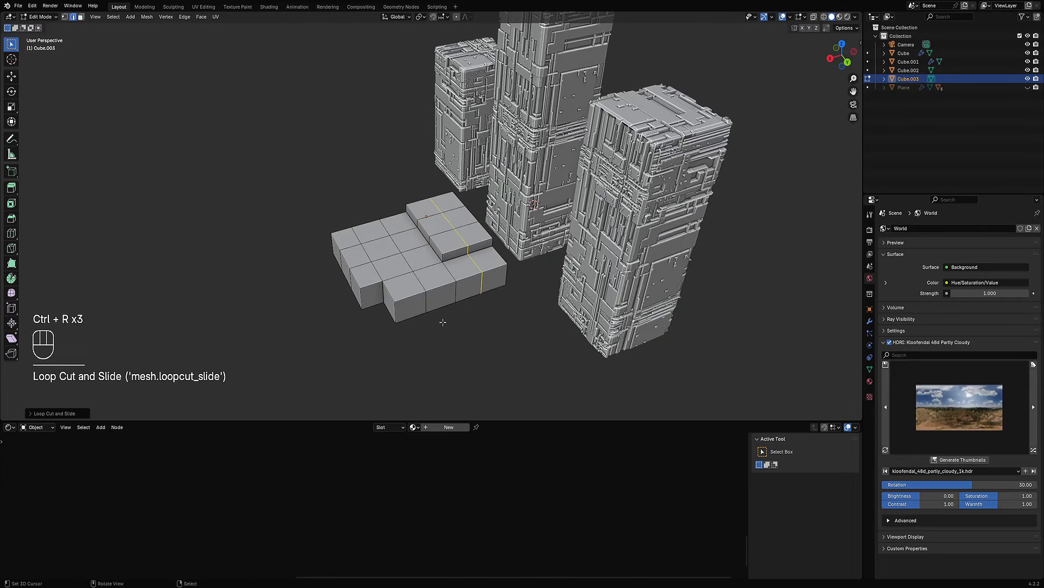
{"action": "middle_click_drag", "start_coordinate": [443, 322], "coordinate": [383, 340]}
{"action": "key", "text": "ctrl+r"}
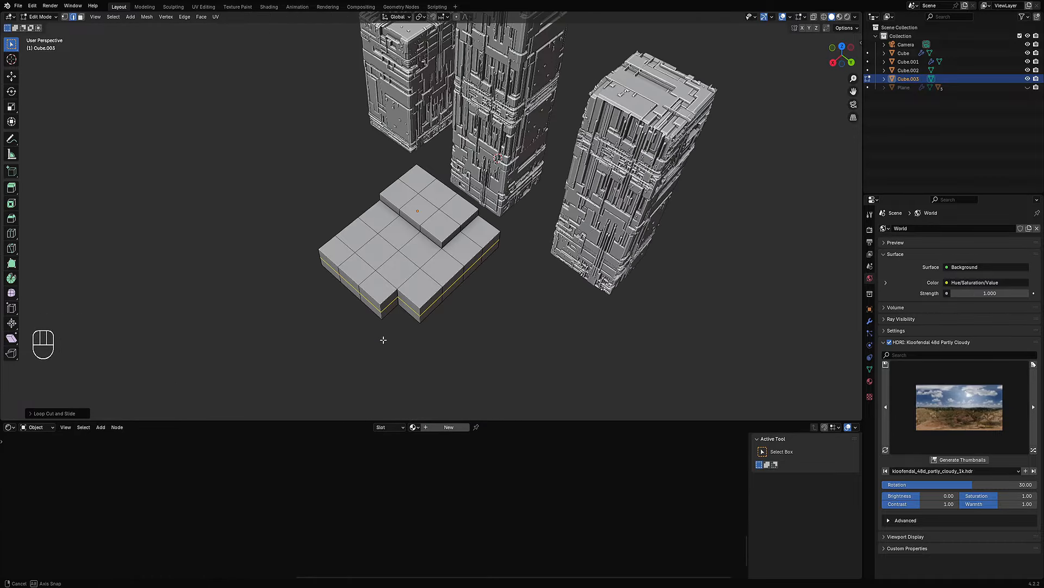
{"action": "middle_click_drag", "start_coordinate": [462, 284], "coordinate": [481, 215], "text": "shift"}
Select all of the stepped slab's faces, unwrap them with Cube Projection, and return to Object Mode.
{"action": "key", "text": "Tab"}
{"action": "key", "text": "Tab"}
{"action": "key", "text": "a"}
{"action": "key", "text": "Tab"}
{"action": "scroll", "coordinate": [480, 211], "scroll_direction": "down", "scroll_amount": 2}
{"action": "scroll", "coordinate": [479, 205], "scroll_direction": "up", "scroll_amount": 2}
{"action": "key", "text": "Tab"}
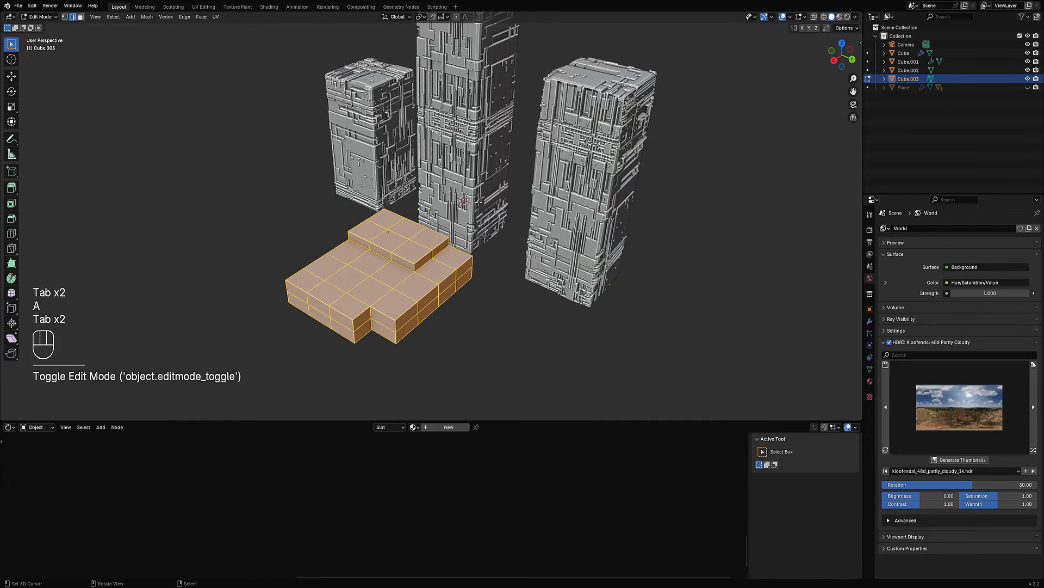
{"action": "key", "text": "u"}
{"action": "left_click", "coordinate": [470, 212]}
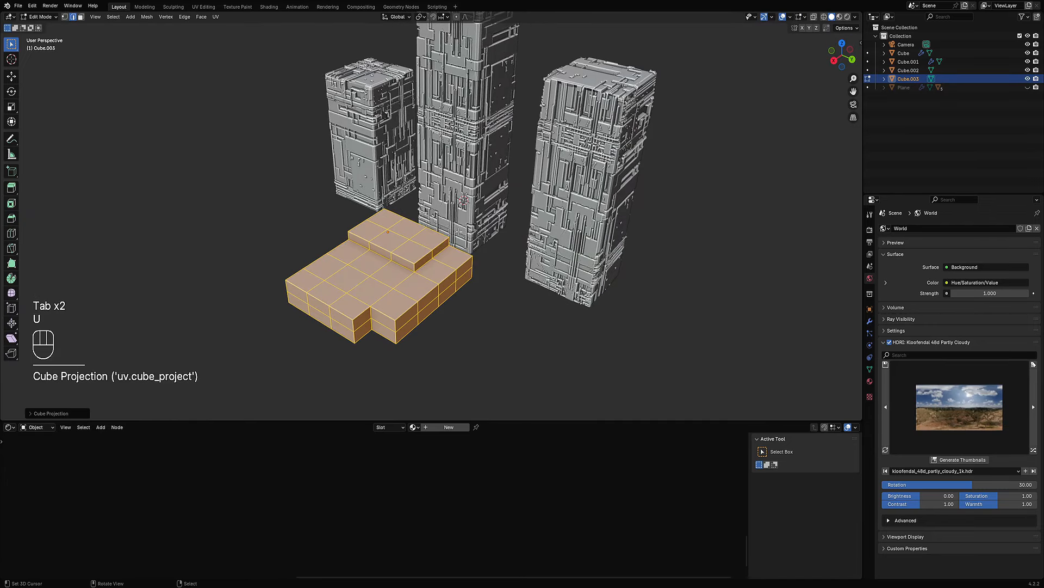
{"action": "key", "text": "Tab"}
{"action": "key", "text": "shift"}
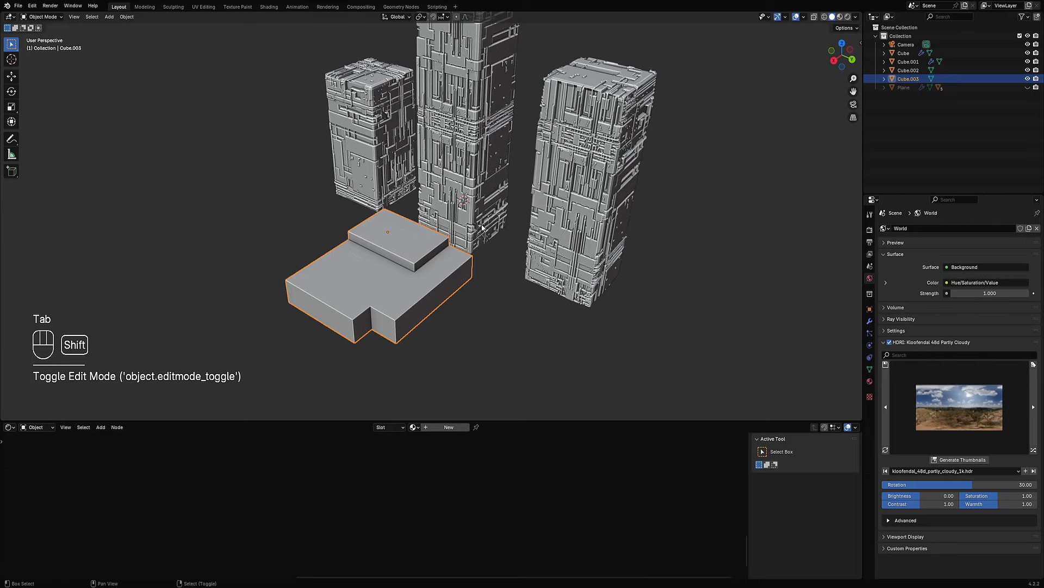
Save the Blender file before displacing the stepped slab.
{"action": "key", "text": "shift+q"}
{"action": "key", "text": "ctrl+s"}
{"action": "key", "text": "shift+q"}
{"action": "mouse_move", "coordinate": [471, 222]}
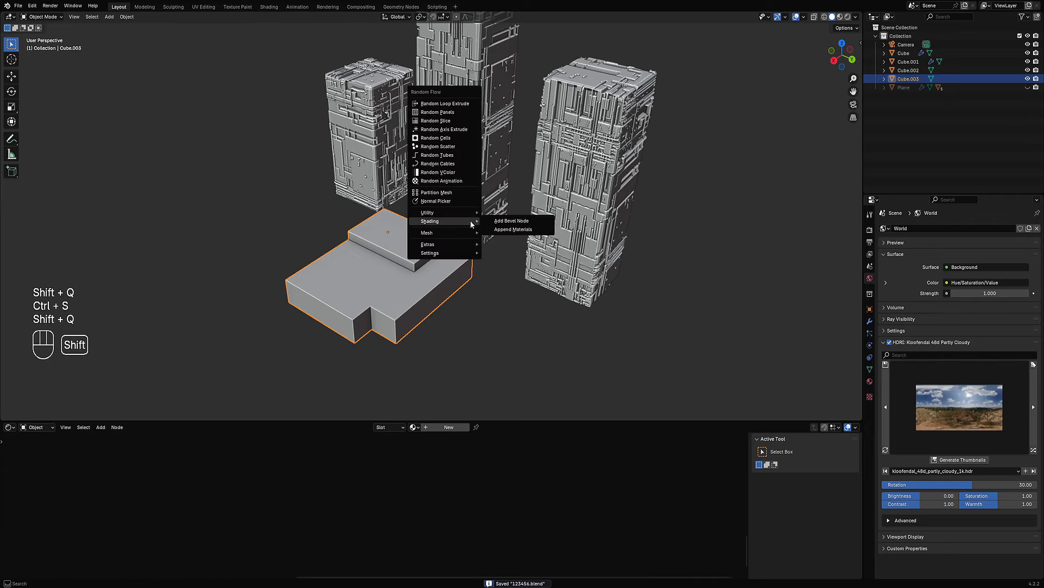
{"action": "key", "text": "ctrl+shift+x"}
{"action": "left_click", "coordinate": [424, 216]}
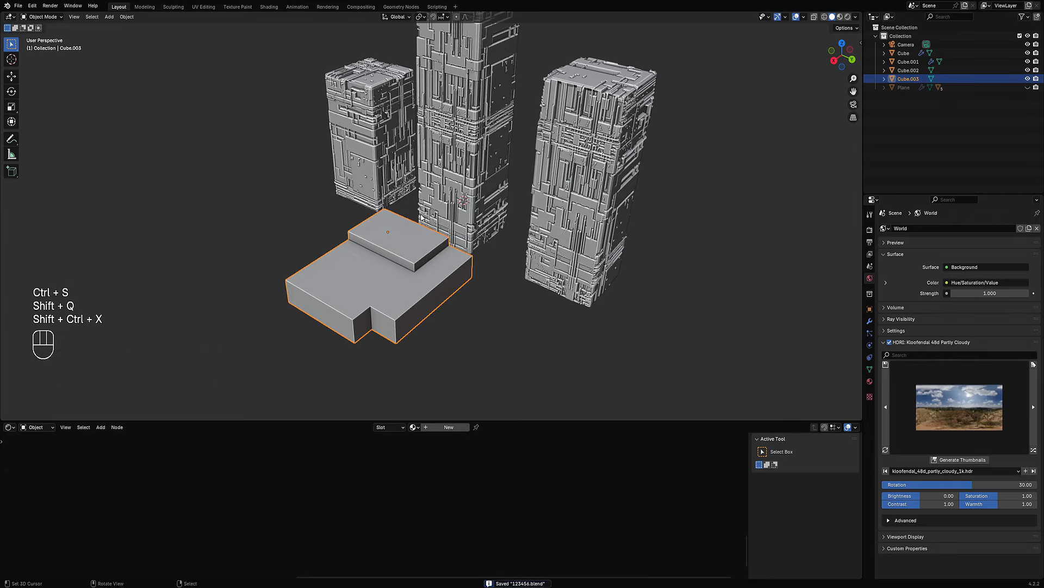
Apply Random Flow's Quick Displacement to the stepped slab using the bake_displacement image and 60 subdivision cuts.
{"action": "key", "text": "shift+q"}
{"action": "left_click", "coordinate": [490, 240]}
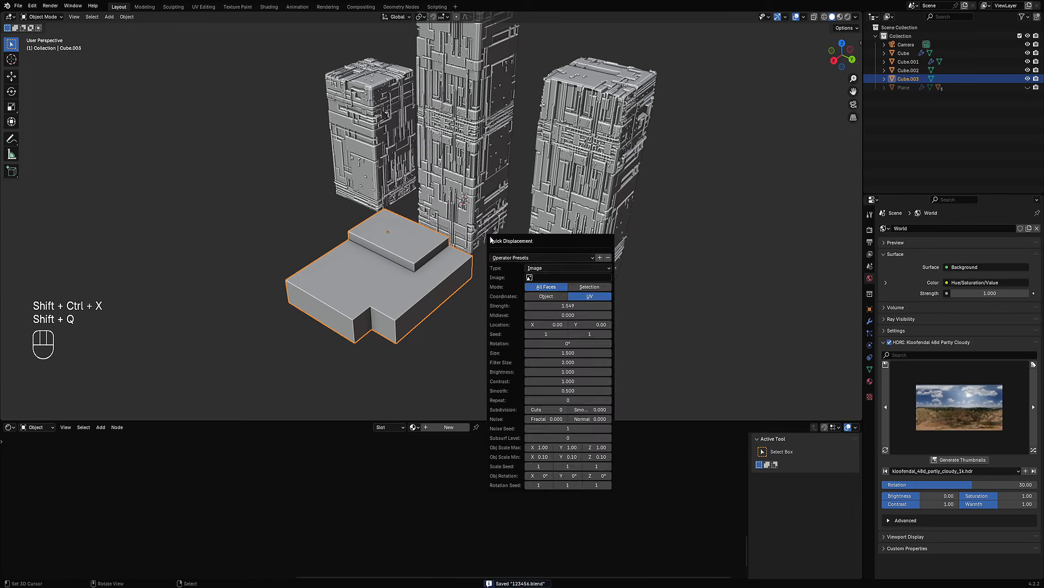
{"action": "left_click", "coordinate": [560, 279]}
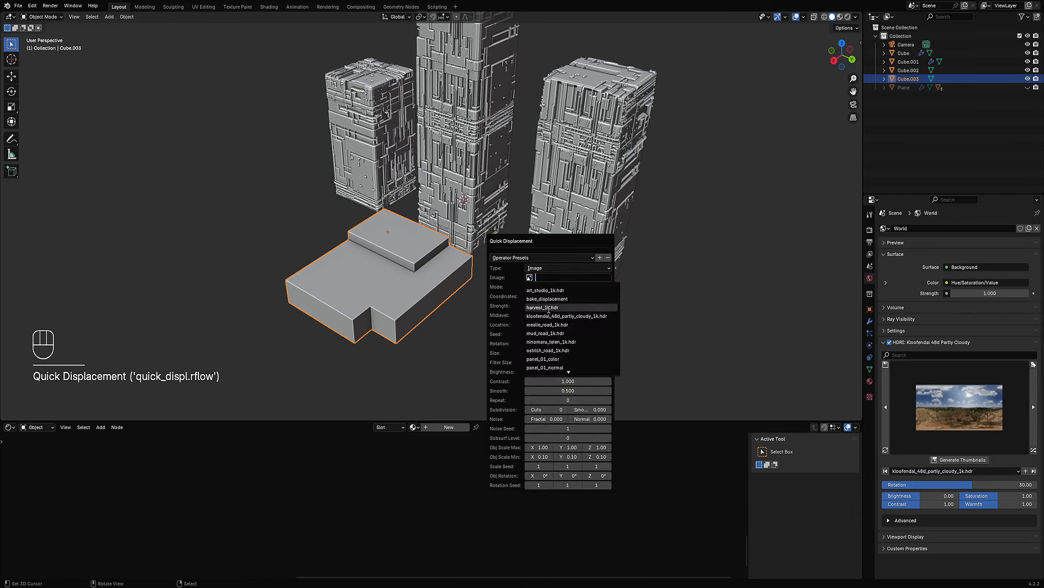
{"action": "left_click", "coordinate": [548, 299]}
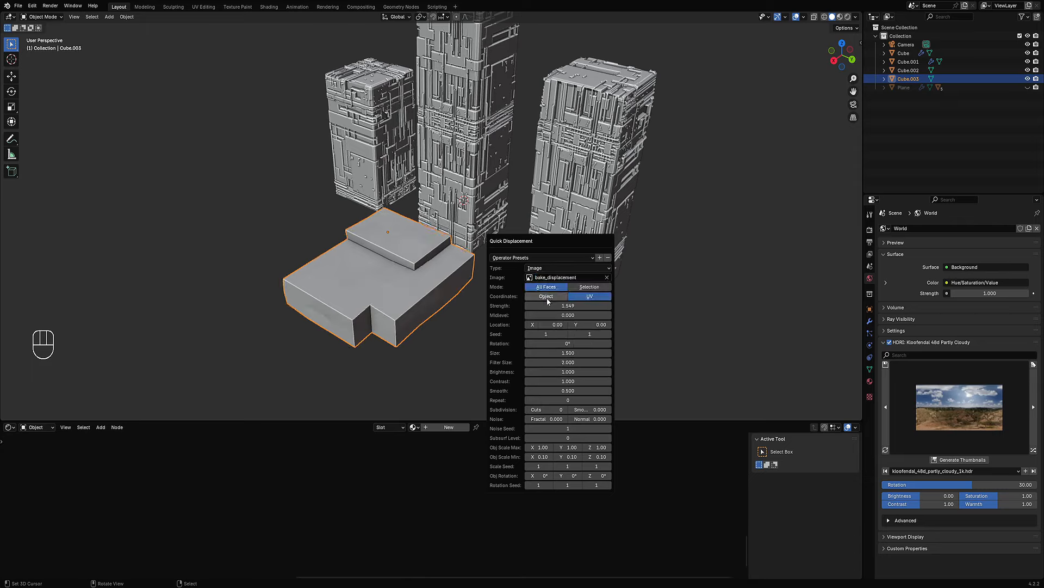
{"action": "left_click", "coordinate": [543, 409]}
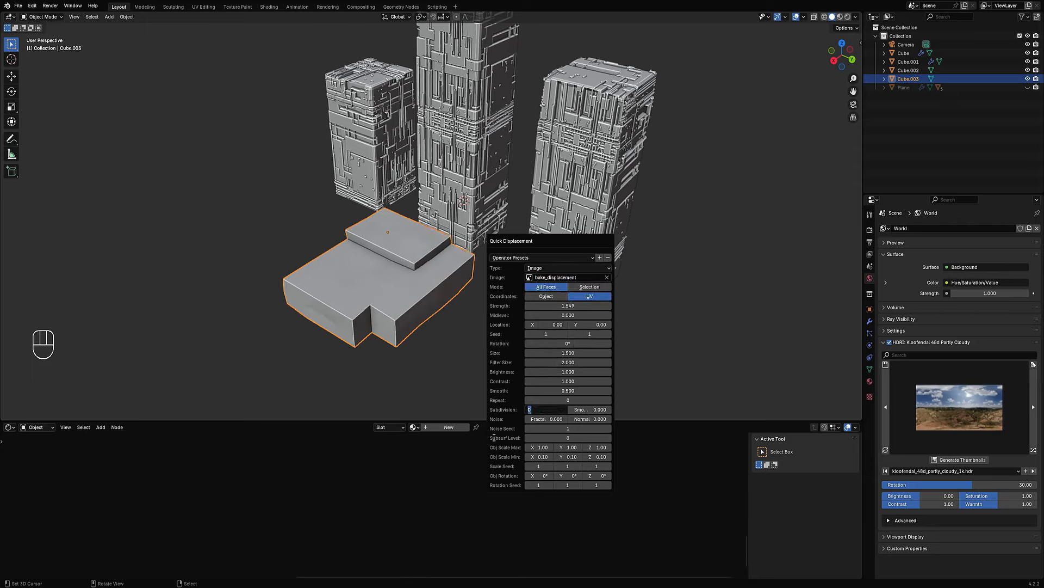
{"action": "type", "text": "60"}
{"action": "key", "text": "Return"}
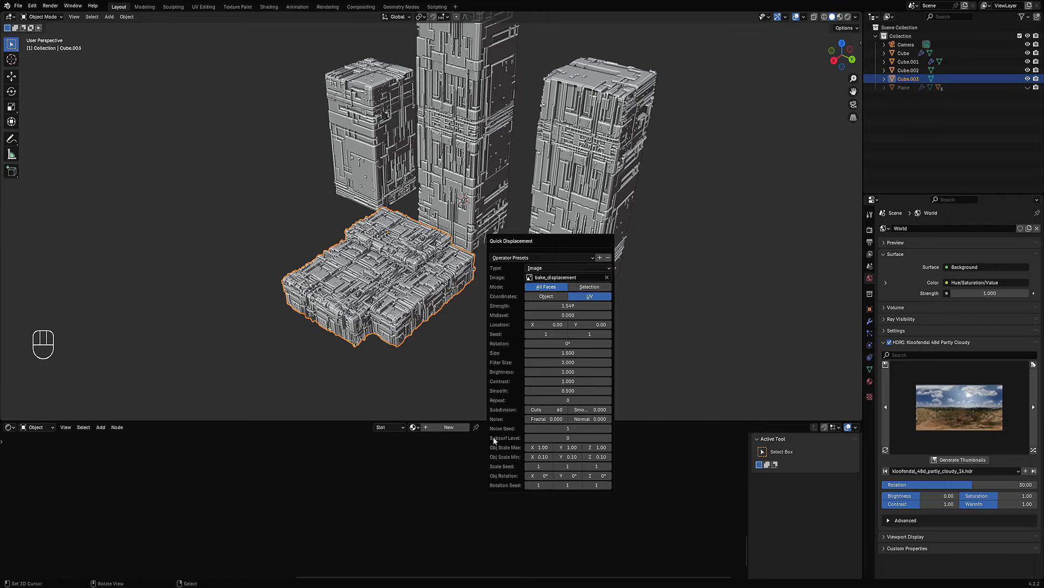
Set the slab's Quick Displacement size to 0.5.
{"action": "middle_click_drag", "start_coordinate": [493, 436], "coordinate": [482, 316]}
{"action": "scroll", "coordinate": [482, 316], "scroll_direction": "up", "scroll_amount": 3}
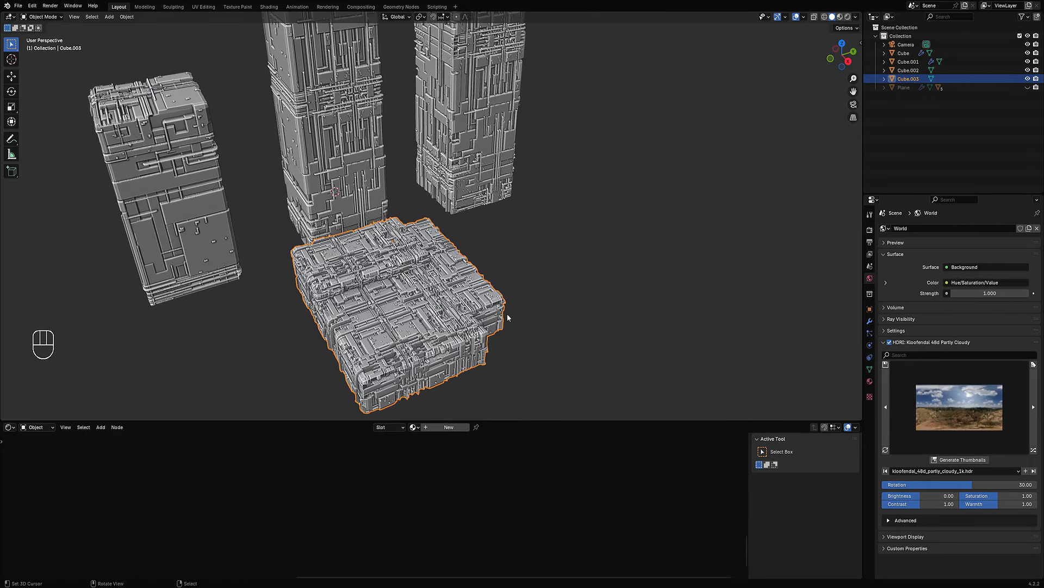
{"action": "key", "text": "F8"}
{"action": "key", "text": "F9"}
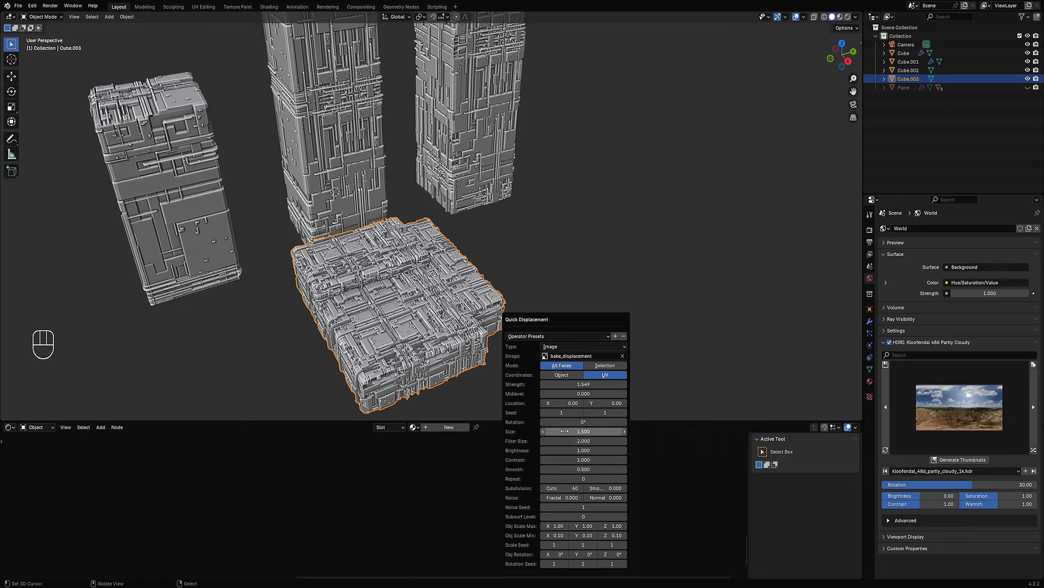
{"action": "left_click", "coordinate": [565, 432]}
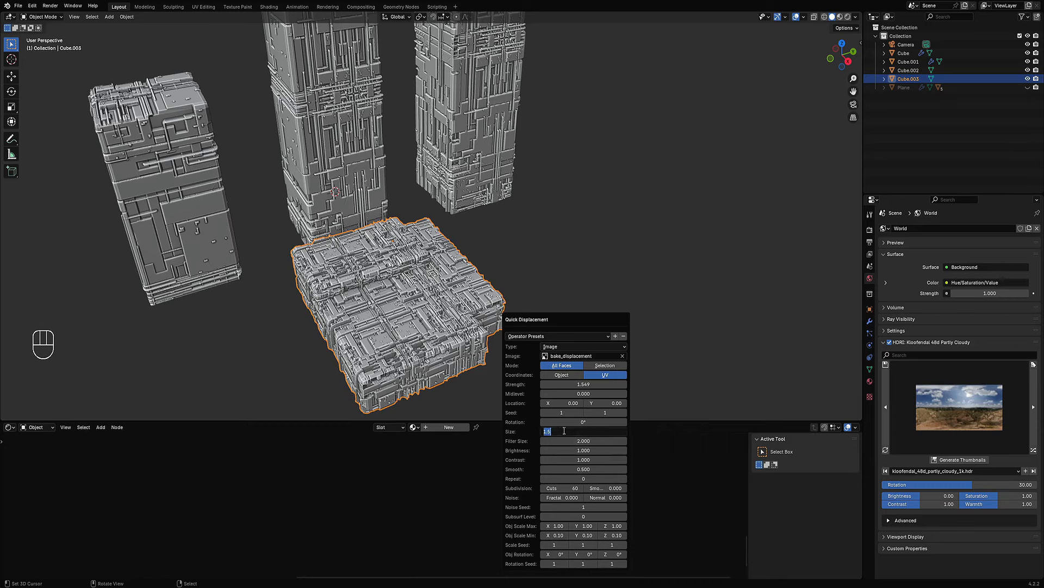
{"action": "key", "text": "BackSpace"}
{"action": "type", "text": ".5"}
{"action": "key", "text": "Return"}
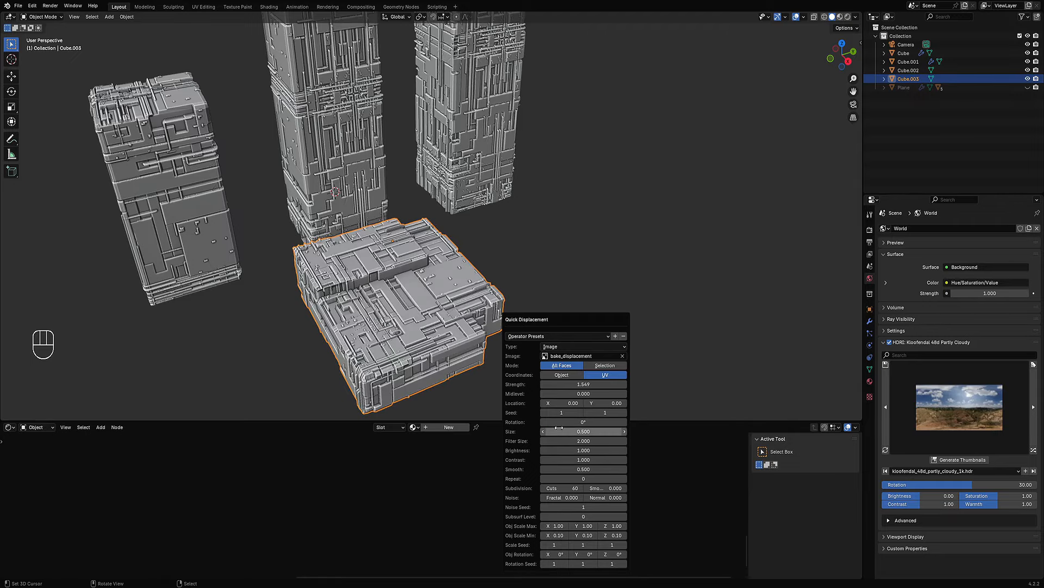
Hide the viewport overlays and set the slab's displacement size to 0.25.
{"action": "middle_click_drag", "start_coordinate": [544, 272], "coordinate": [487, 262]}
{"action": "key", "text": "shift+alt+z"}
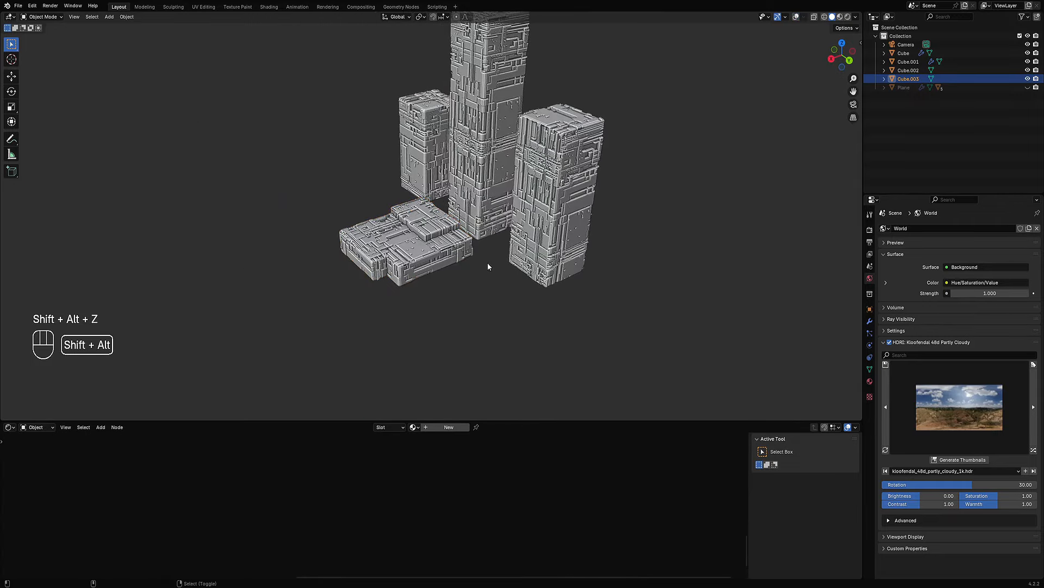
{"action": "scroll", "coordinate": [485, 263], "scroll_direction": "up", "scroll_amount": 2}
{"action": "key", "text": "F9"}
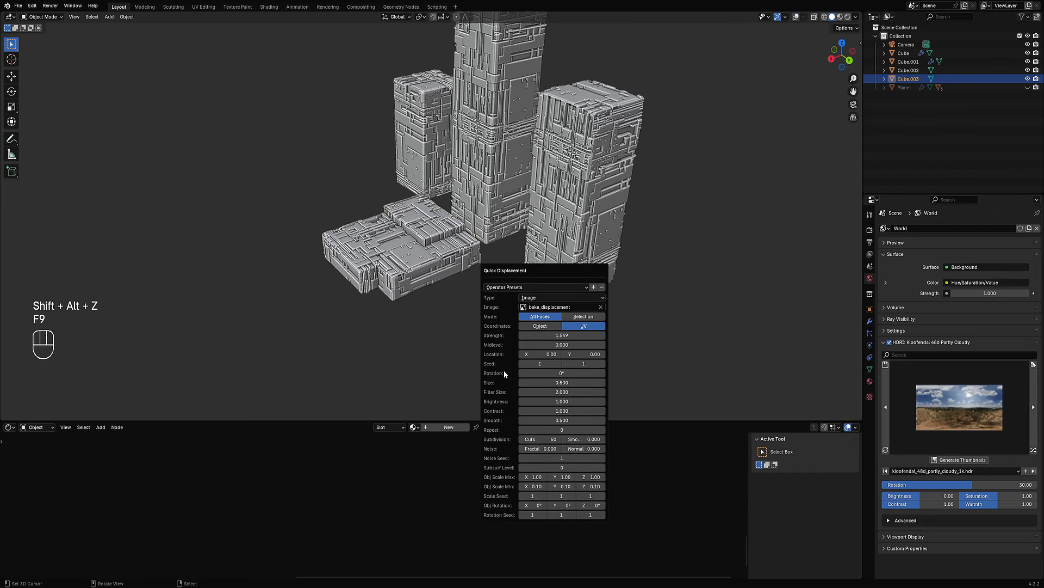
{"action": "left_click", "coordinate": [549, 381]}
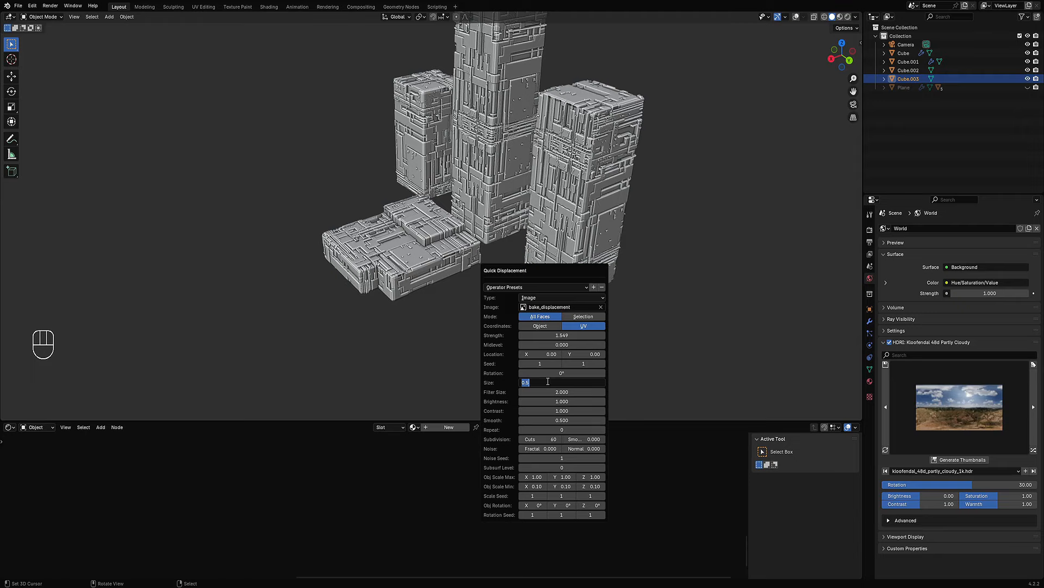
{"action": "type", "text": "0.25"}
{"action": "key", "text": "Return"}
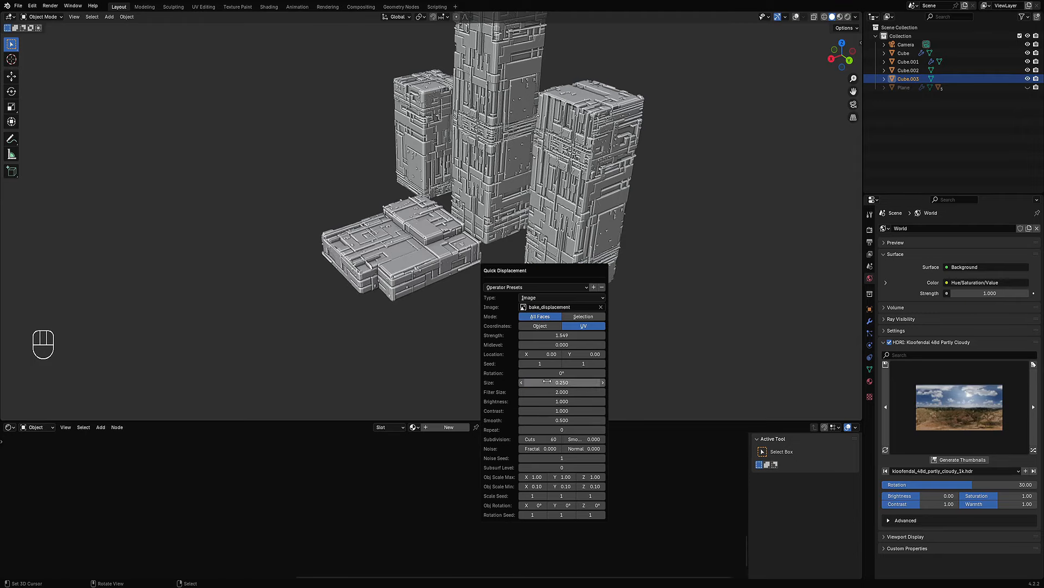
{"action": "left_click", "coordinate": [549, 382]}
{"action": "key", "text": "Return"}
{"action": "middle_click_drag", "start_coordinate": [441, 373], "coordinate": [508, 283]}
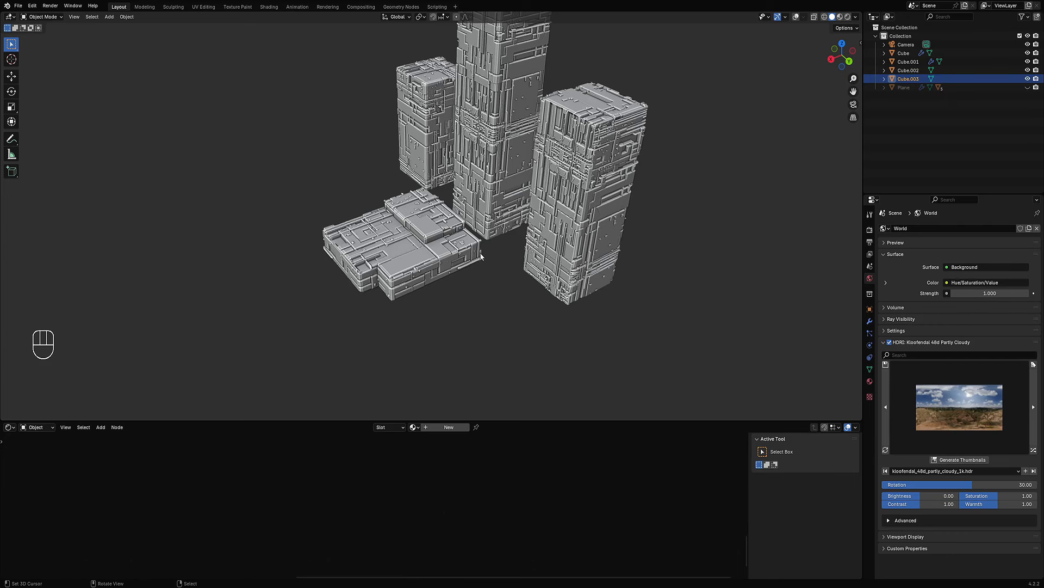
Try a displacement size of 0.1 on the slab.
{"action": "middle_click_drag", "start_coordinate": [482, 256], "coordinate": [537, 240]}
{"action": "key", "text": "F9"}
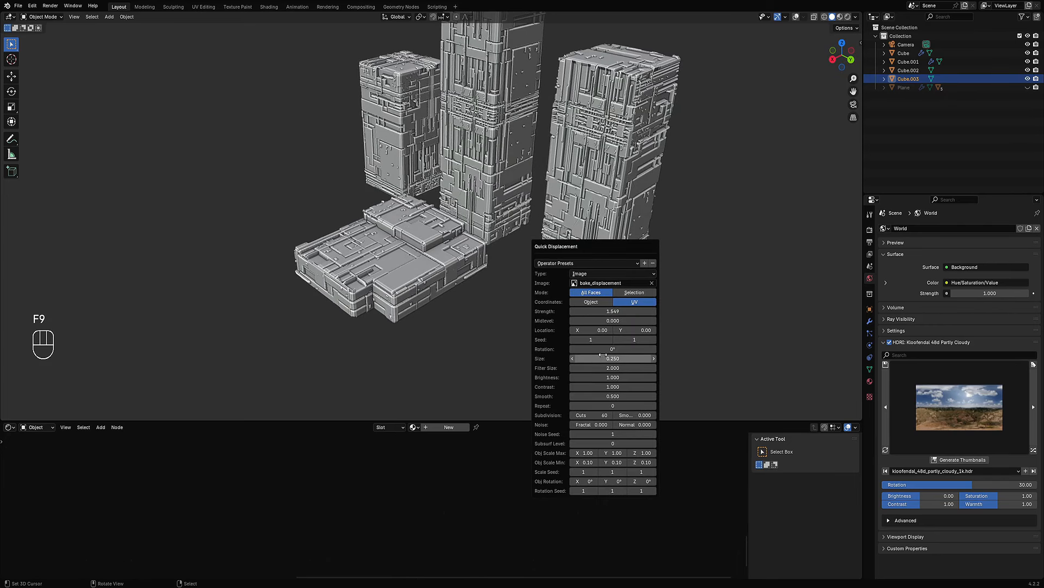
{"action": "left_click", "coordinate": [603, 357]}
{"action": "type", "text": ".1"}
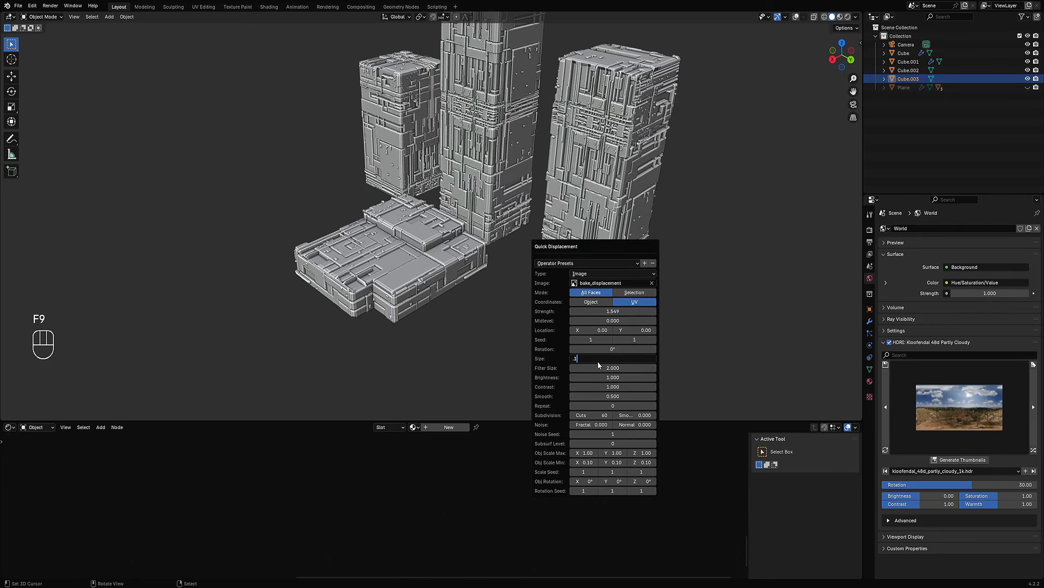
{"action": "key", "text": "Return"}
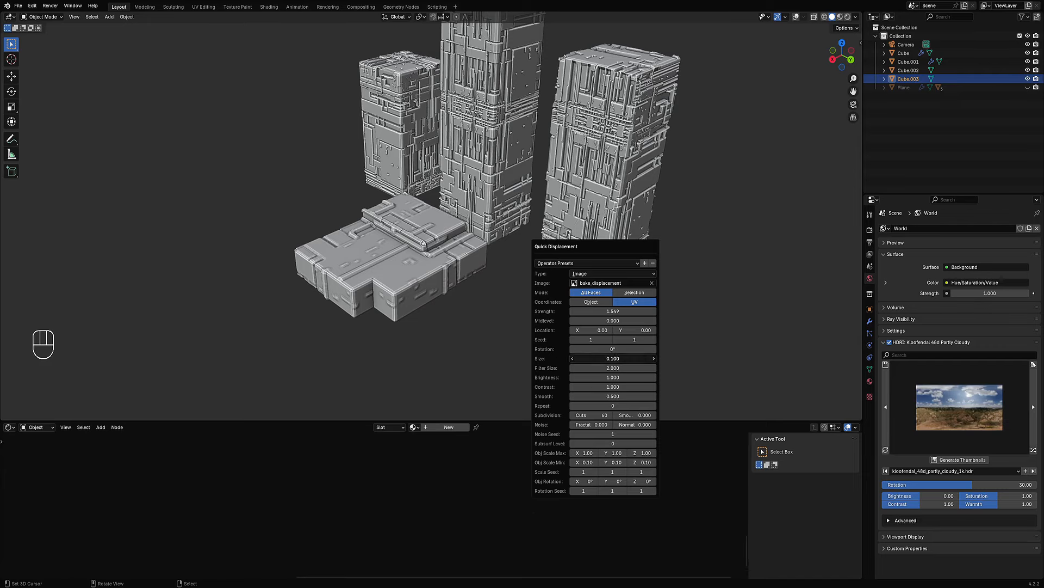
Set the slab's displacement size to 0.4.
{"action": "left_click", "coordinate": [601, 359]}
{"action": "type", "text": ".4"}
{"action": "key", "text": "Return"}
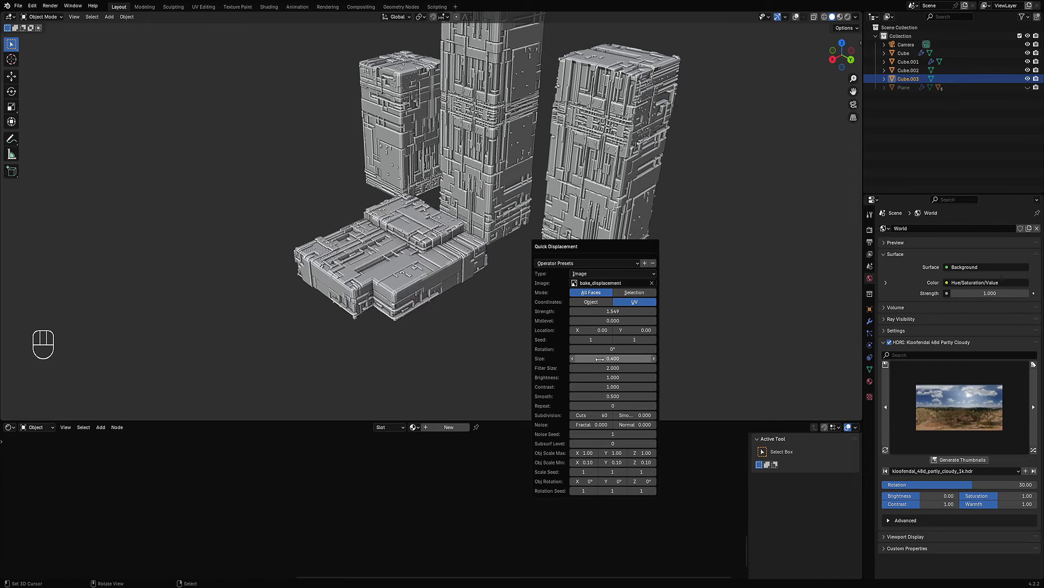
{"action": "middle_click_drag", "start_coordinate": [371, 302], "coordinate": [444, 261]}
{"action": "middle_click_drag", "start_coordinate": [566, 253], "coordinate": [513, 259], "text": "shift"}
{"action": "scroll", "coordinate": [513, 260], "scroll_direction": "up", "scroll_amount": 1}
Try a value of 2 for both displacement seeds and return them to 1.
{"action": "key", "text": "F9"}
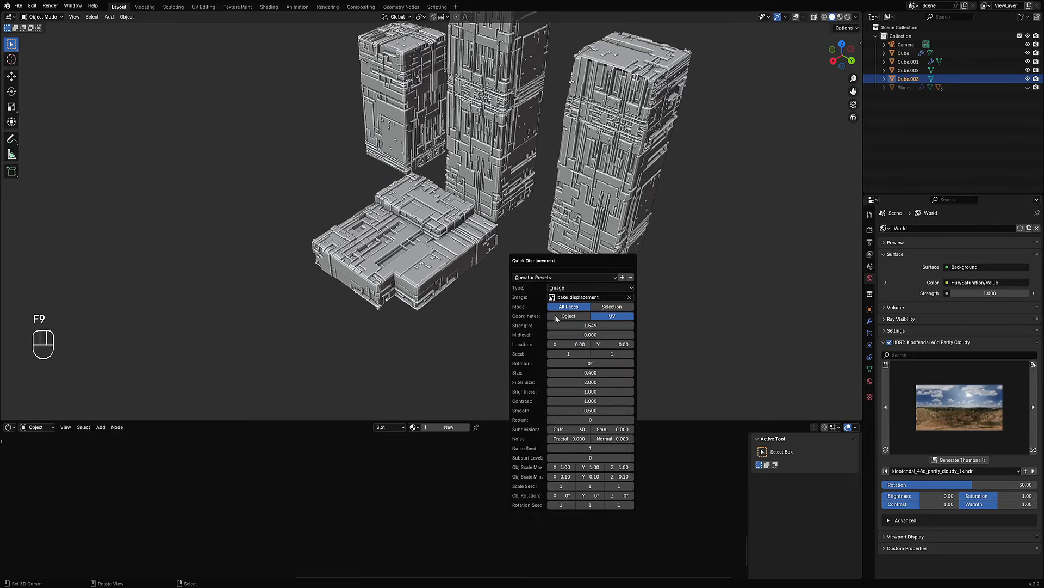
{"action": "scroll", "coordinate": [609, 354], "scroll_direction": "up", "scroll_amount": 1, "text": "ctrl"}
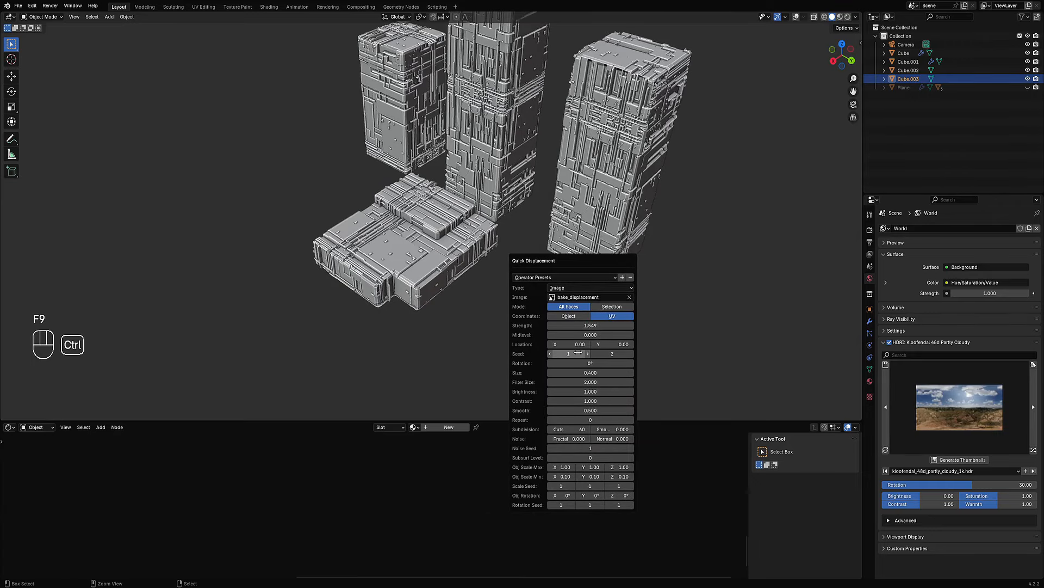
{"action": "mouse_move", "coordinate": [479, 309]}
{"action": "middle_mouse_down"}
{"action": "mouse_move", "coordinate": [427, 306]}
{"action": "mouse_move", "coordinate": [427, 326]}
{"action": "mouse_move", "coordinate": [482, 301]}
{"action": "middle_mouse_up"}
{"action": "scroll", "coordinate": [425, 244], "scroll_direction": "up", "scroll_amount": 2}
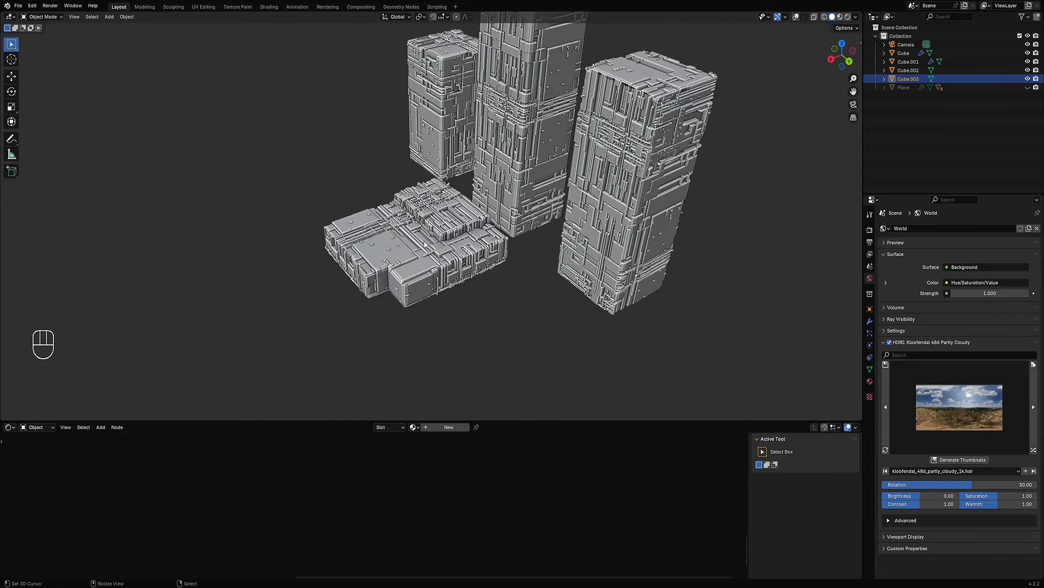
{"action": "middle_click_drag", "start_coordinate": [425, 244], "coordinate": [494, 299]}
{"action": "key", "text": "F9"}
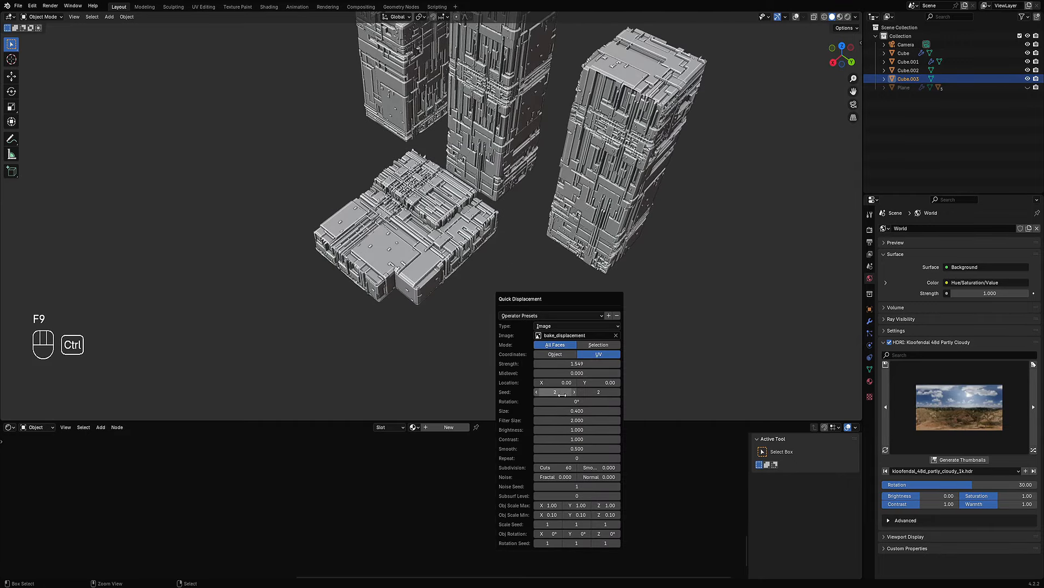
{"action": "scroll", "coordinate": [562, 394], "scroll_direction": "down", "scroll_amount": 1, "text": "ctrl"}
{"action": "scroll", "coordinate": [590, 391], "scroll_direction": "down", "scroll_amount": 1, "text": "ctrl"}
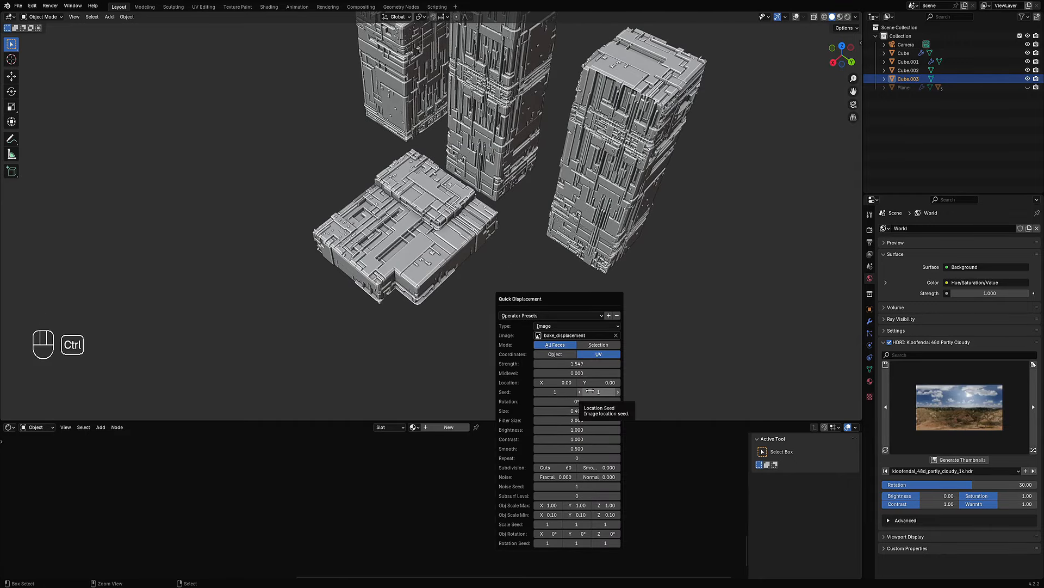
Examine the displaced slab's panel detail from several angles and check its mesh in wireframe.
{"action": "middle_click_drag", "start_coordinate": [364, 280], "coordinate": [402, 291], "text": "shift"}
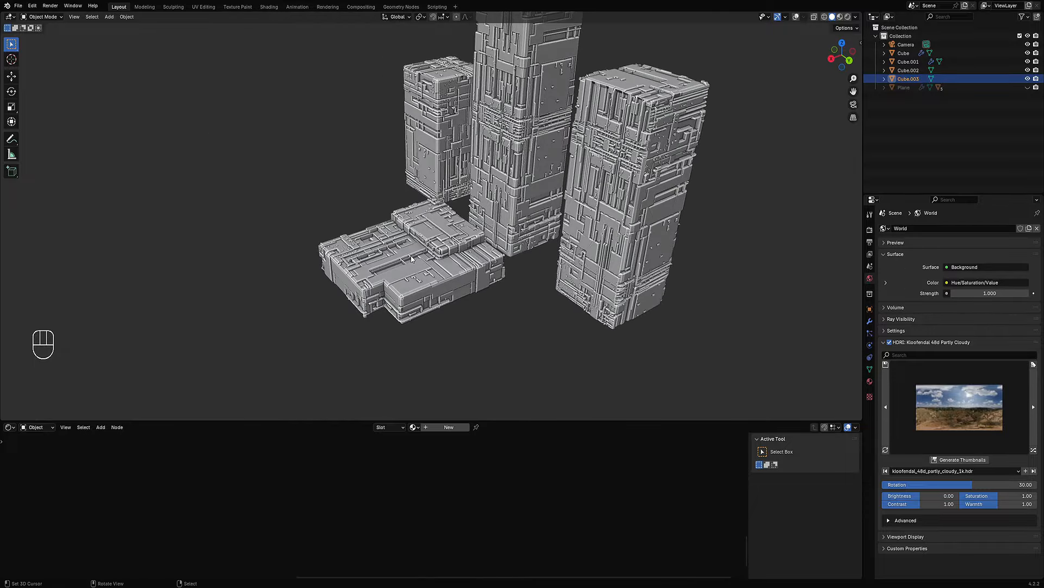
{"action": "scroll", "coordinate": [440, 250], "scroll_direction": "up", "scroll_amount": 2}
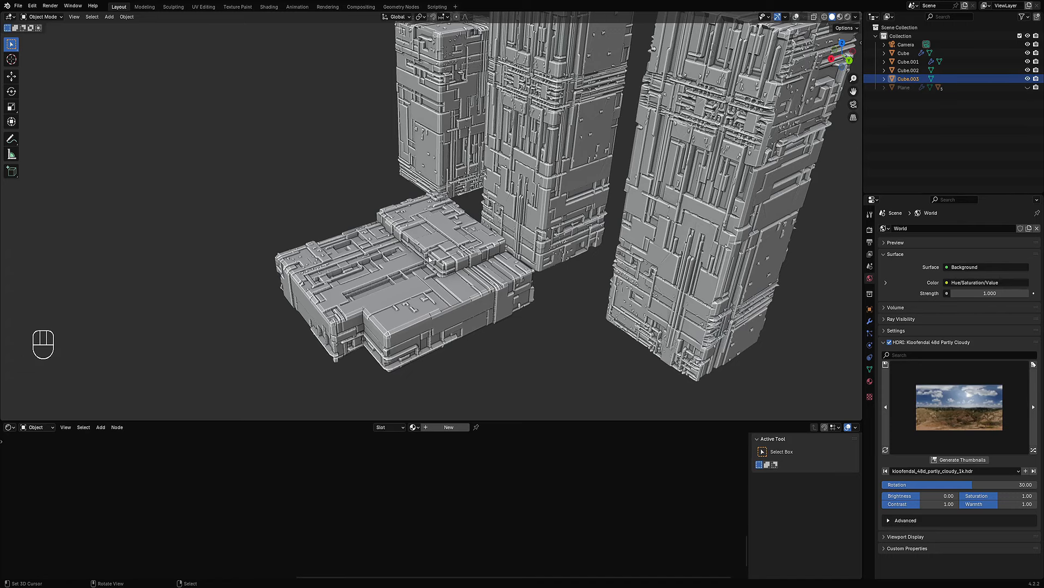
{"action": "middle_click_drag", "start_coordinate": [429, 259], "coordinate": [485, 256]}
{"action": "key", "text": "shift+z"}
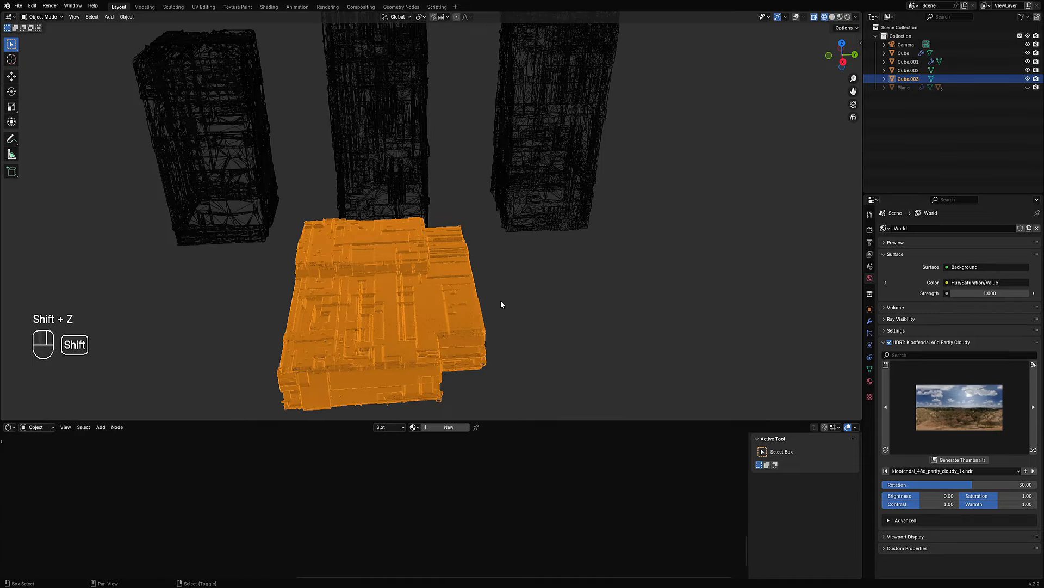
{"action": "key", "text": "shift+z"}
{"action": "middle_click_drag", "start_coordinate": [485, 296], "coordinate": [466, 308]}
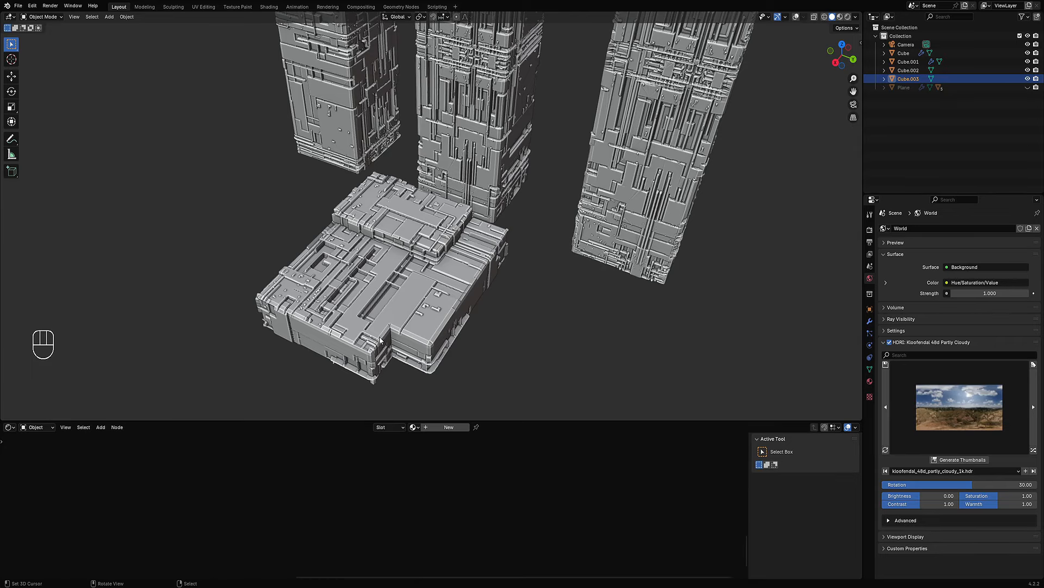
{"action": "middle_click_drag", "start_coordinate": [380, 335], "coordinate": [261, 339]}
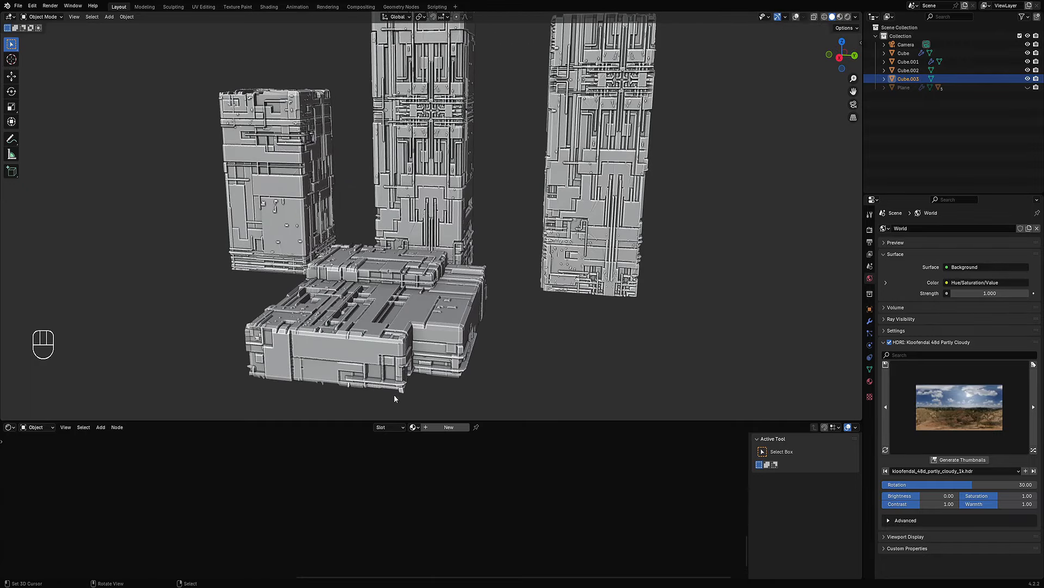
{"action": "middle_click_drag", "start_coordinate": [394, 399], "coordinate": [343, 345]}
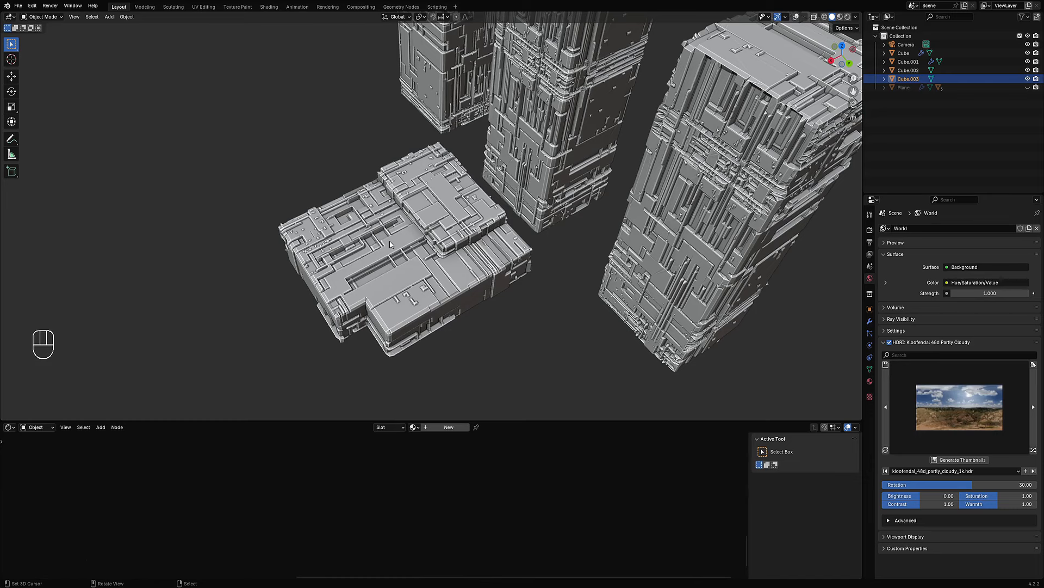
{"action": "scroll", "coordinate": [394, 241], "scroll_direction": "down", "scroll_amount": 1}
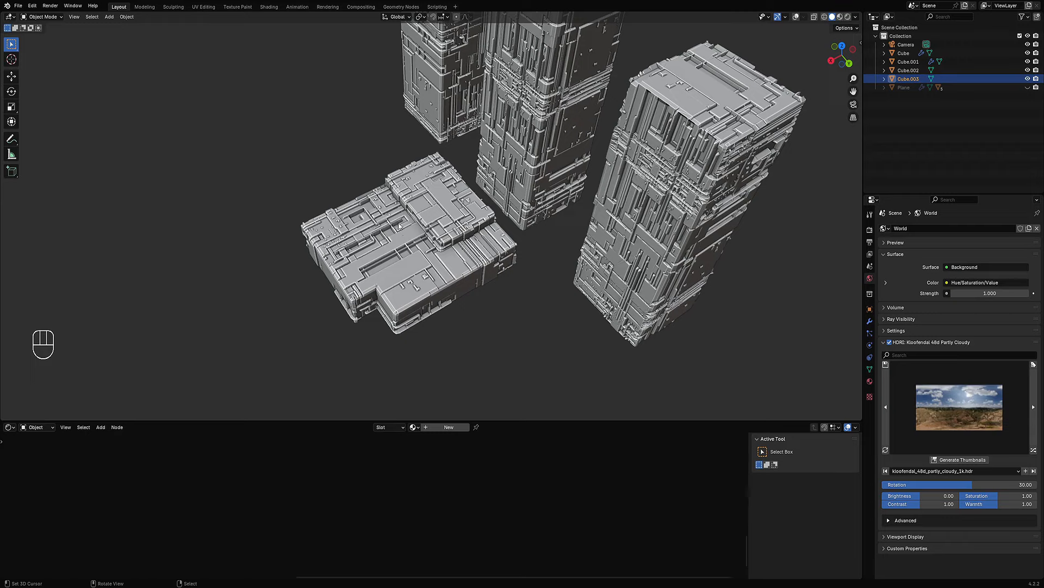
{"action": "middle_click_drag", "start_coordinate": [442, 244], "coordinate": [472, 230]}
{"action": "middle_click_drag", "start_coordinate": [472, 231], "coordinate": [497, 232], "text": "shift"}
Show the viewport overlays again and inspect the slab's dense mesh in Edit Mode, returning to Object Mode.
{"action": "left_click", "coordinate": [497, 235]}
{"action": "key", "text": "Tab"}
{"action": "key", "text": "shift+alt+z"}
{"action": "scroll", "coordinate": [452, 223], "scroll_direction": "up", "scroll_amount": 3}
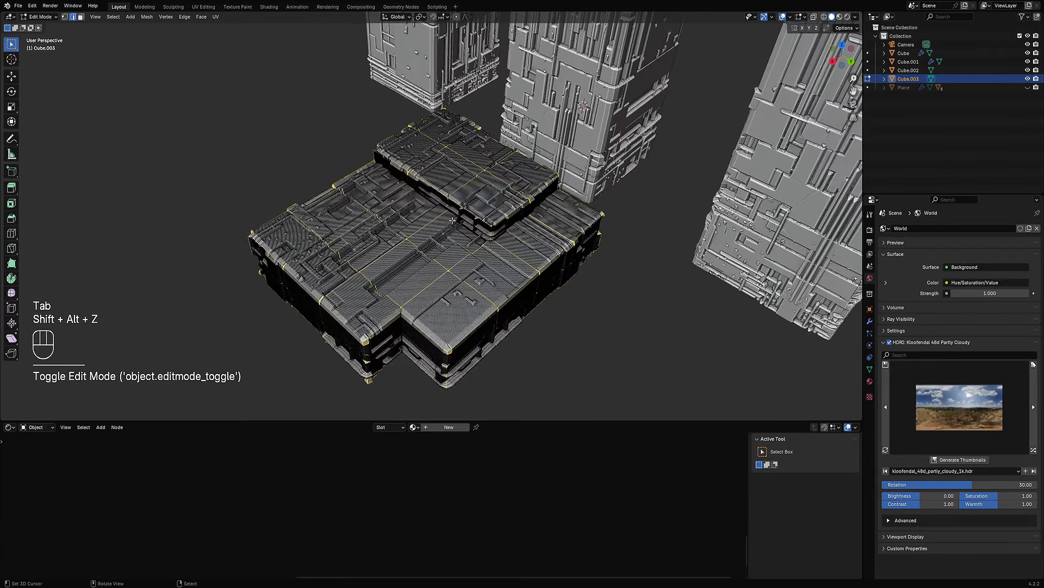
{"action": "key", "text": "Tab"}
Add a Decimate modifier to the stepped base slab and set its collapse ratio to 0.05.
{"action": "left_click", "coordinate": [869, 321]}
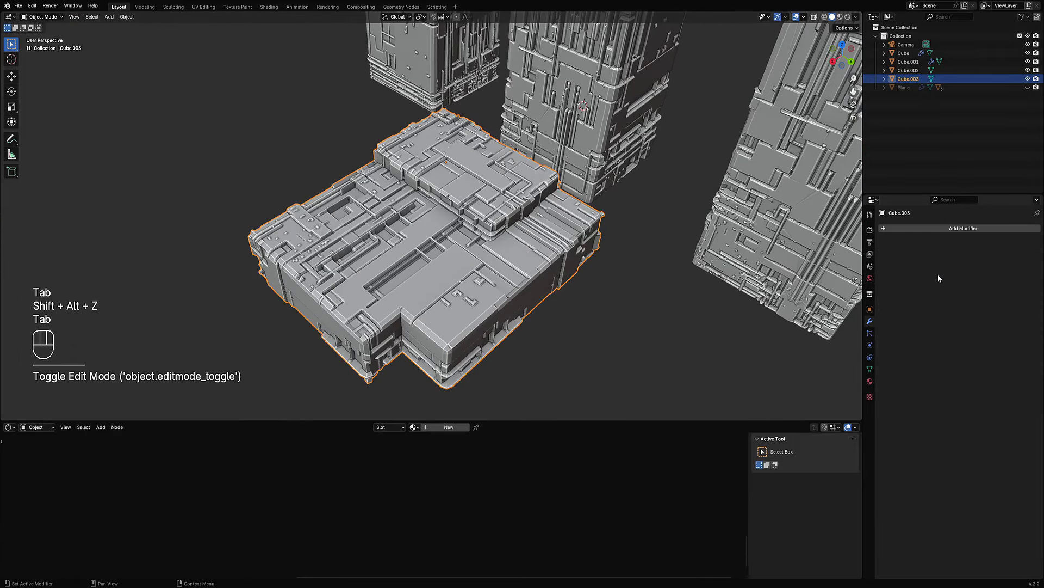
{"action": "left_click", "coordinate": [948, 229]}
{"action": "mouse_move", "coordinate": [936, 230]}
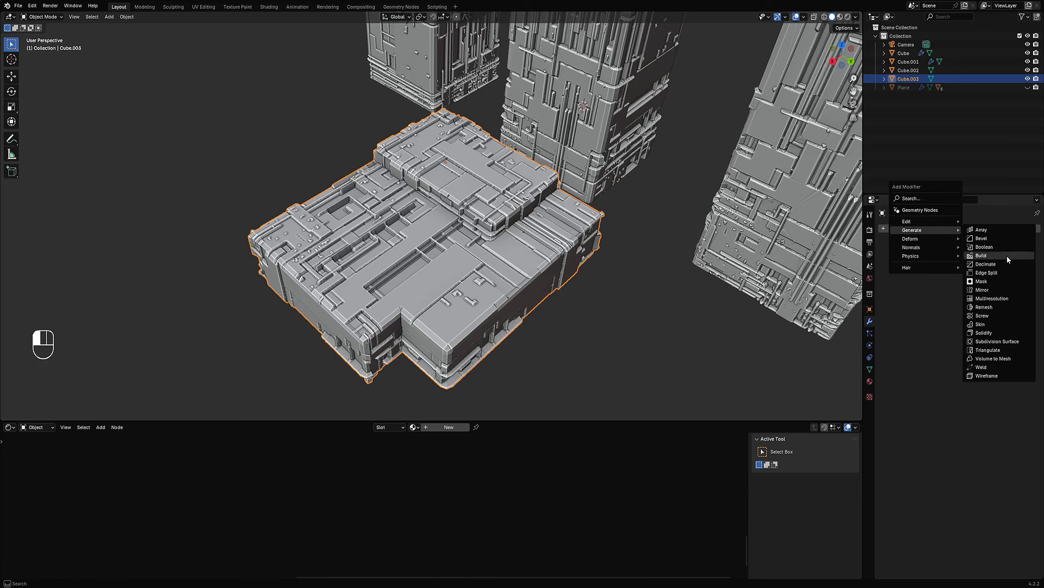
{"action": "left_click", "coordinate": [1008, 264]}
{"action": "left_click", "coordinate": [992, 265]}
{"action": "type", "text": ".05"}
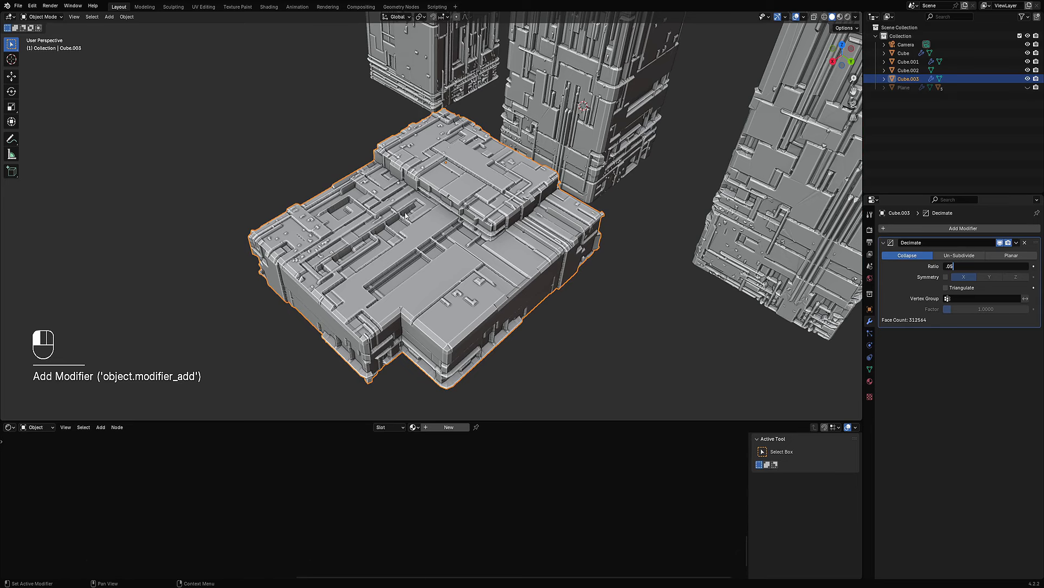
{"action": "left_click", "coordinate": [396, 228]}
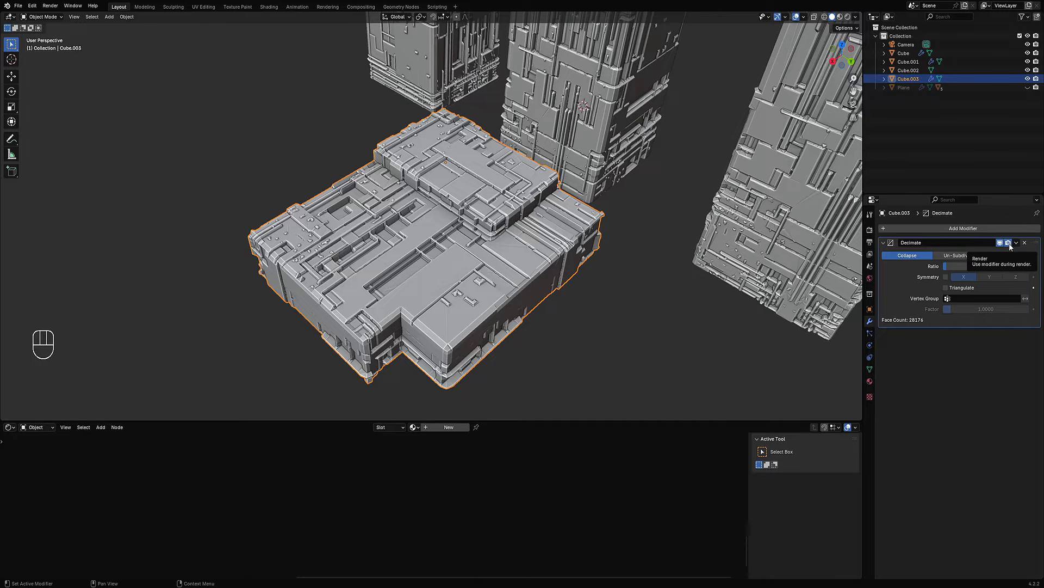
Show the towers and slab in Rendered shading with the viewport overlays hidden.
{"action": "scroll", "coordinate": [626, 241], "scroll_direction": "down", "scroll_amount": 4}
{"action": "middle_click_drag", "start_coordinate": [620, 238], "coordinate": [603, 266]}
{"action": "mouse_move", "coordinate": [603, 266]}
{"action": "middle_mouse_down", "text": "shift"}
{"action": "mouse_move", "coordinate": [545, 250]}
{"action": "mouse_move", "coordinate": [486, 256]}
{"action": "middle_mouse_up", "text": "shift"}
{"action": "key", "text": "z"}
{"action": "left_click", "coordinate": [521, 226]}
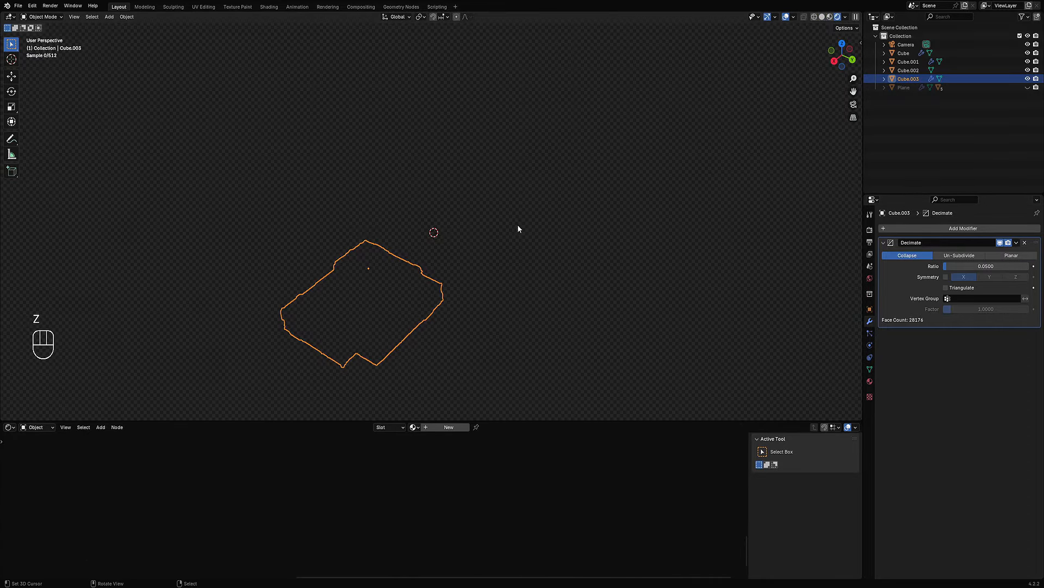
{"action": "key", "text": "shift+alt+z"}
Assign the tallest tower's rflow_panel_soft_uv material to the base slab.
{"action": "left_click", "coordinate": [446, 230]}
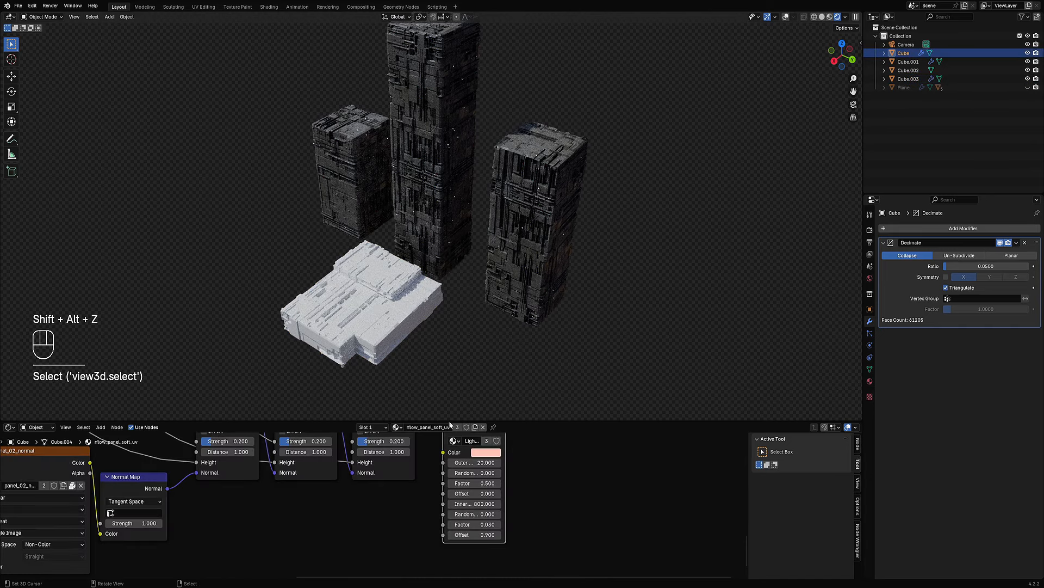
{"action": "middle_click_drag", "start_coordinate": [419, 309], "coordinate": [471, 311], "text": "shift"}
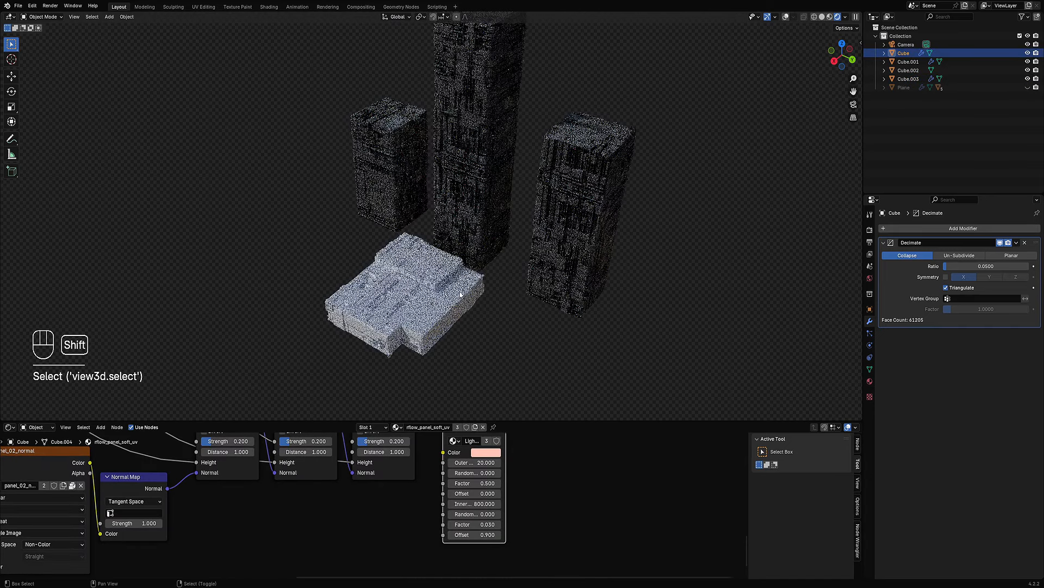
{"action": "left_click", "coordinate": [400, 427]}
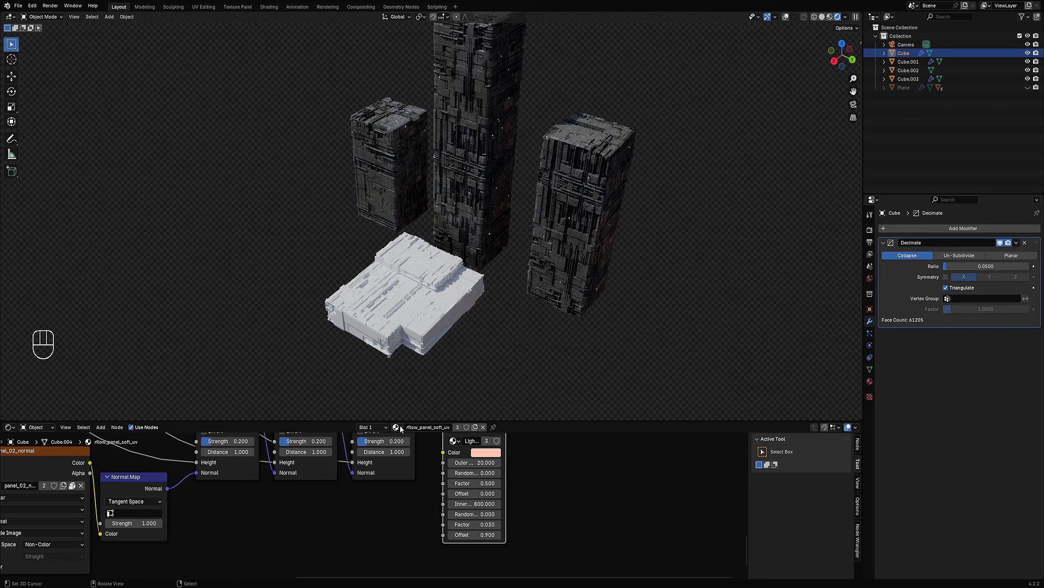
{"action": "left_click_drag", "start_coordinate": [397, 427], "coordinate": [404, 309]}
{"action": "left_click_drag", "start_coordinate": [449, 326], "coordinate": [449, 327]}
Isolate the base slab in Solid shading and change the Shader Editor area to a UV Editor.
{"action": "scroll", "coordinate": [449, 327], "scroll_direction": "up", "scroll_amount": 5}
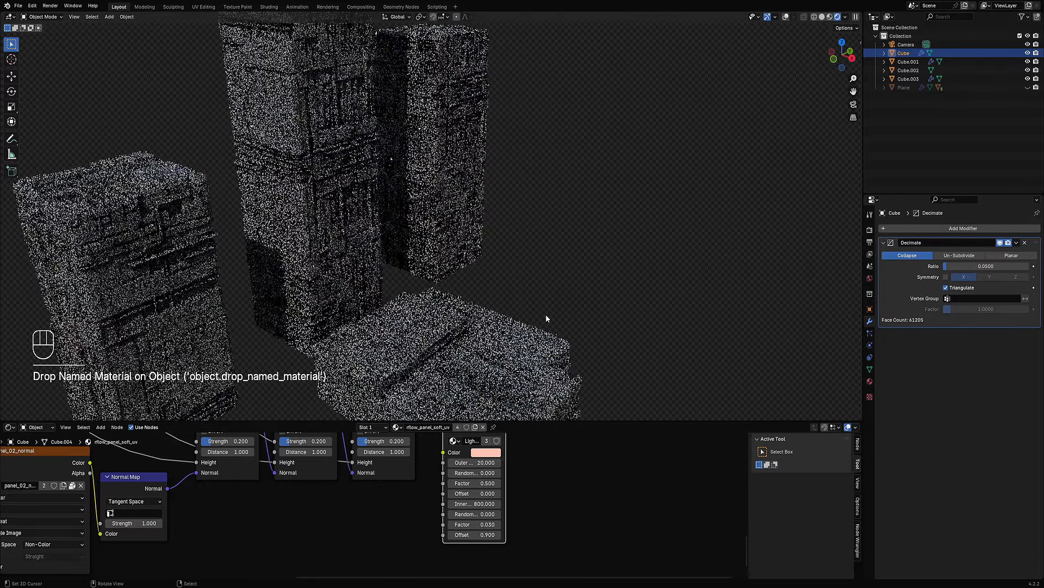
{"action": "scroll", "coordinate": [547, 315], "scroll_direction": "down", "scroll_amount": 4}
{"action": "middle_click_drag", "start_coordinate": [545, 314], "coordinate": [545, 267]}
{"action": "middle_click_drag", "start_coordinate": [607, 280], "coordinate": [545, 276]}
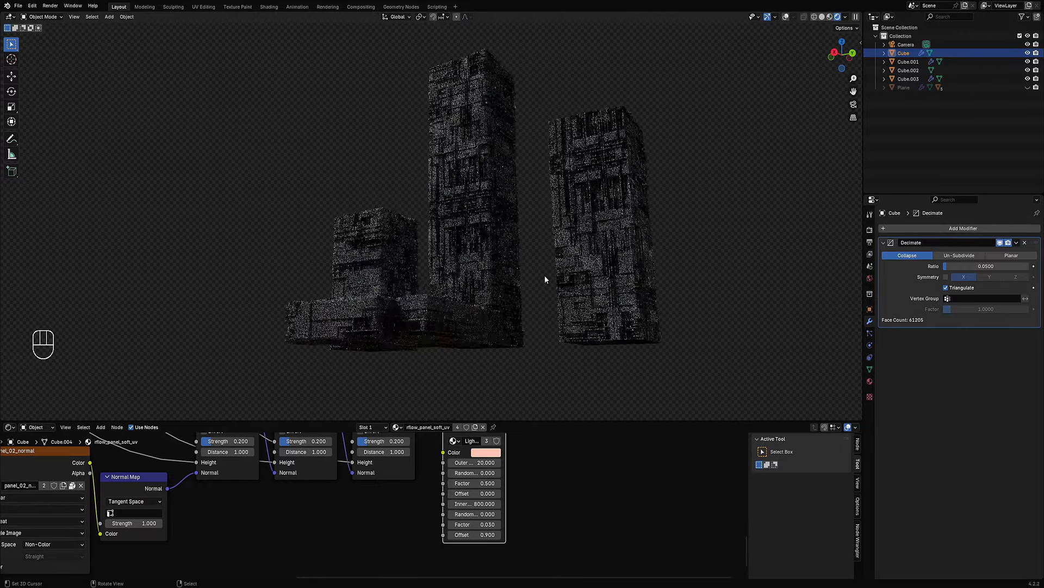
{"action": "scroll", "coordinate": [557, 236], "scroll_direction": "up", "scroll_amount": 5}
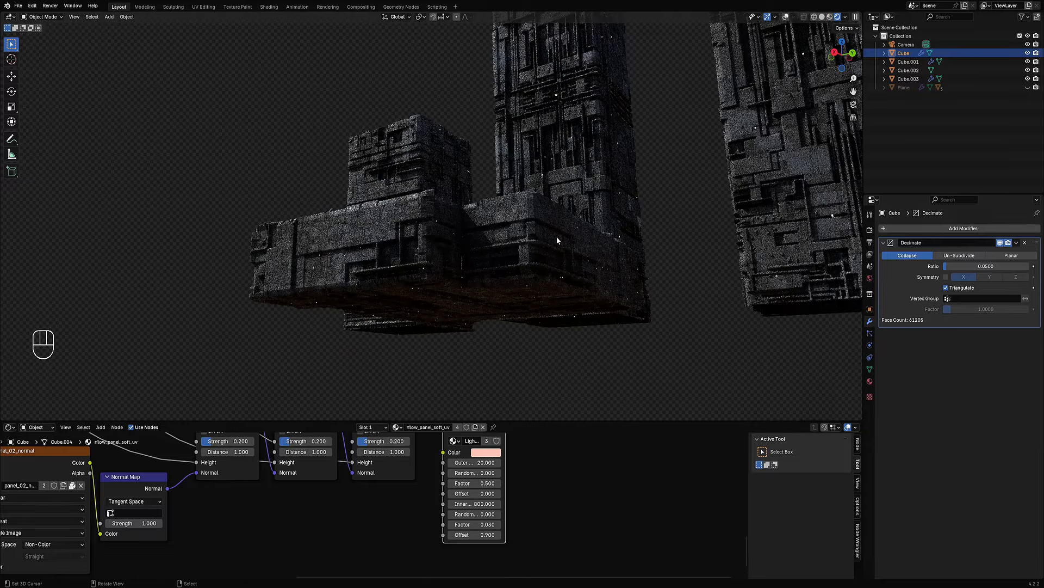
{"action": "middle_click_drag", "start_coordinate": [554, 237], "coordinate": [536, 264]}
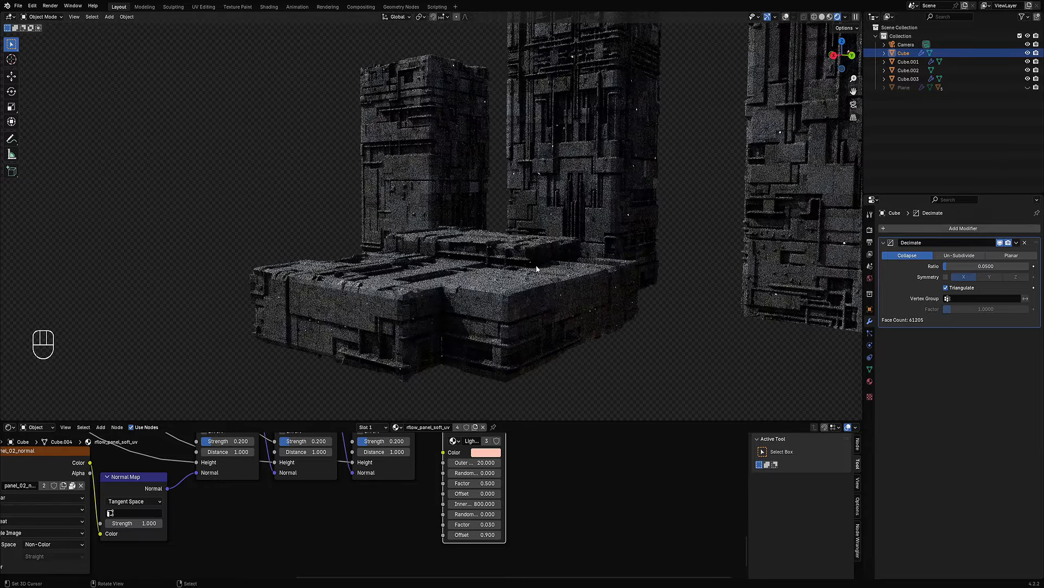
{"action": "left_click", "coordinate": [517, 280]}
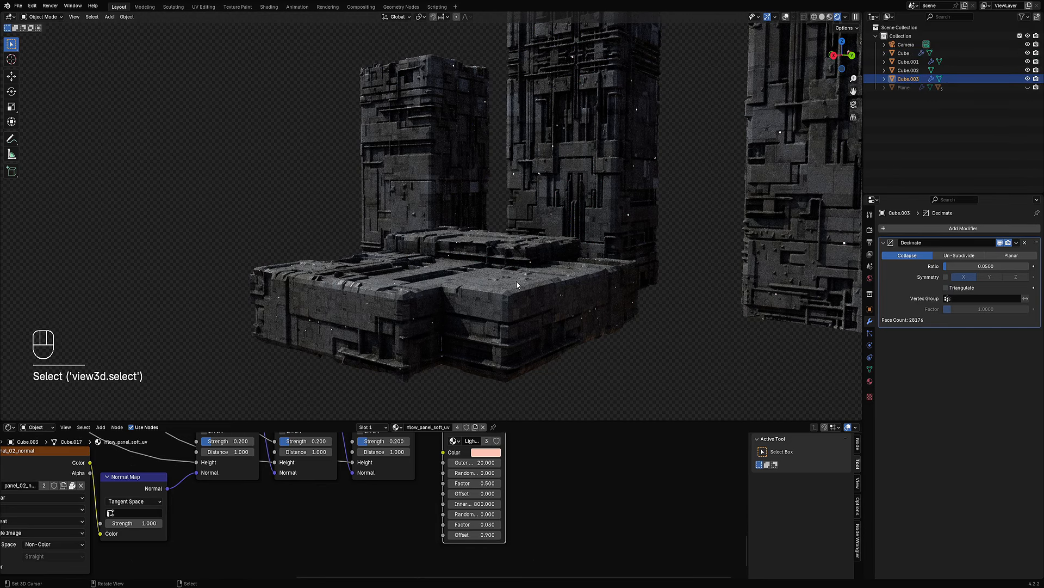
{"action": "key", "text": "z"}
{"action": "left_click", "coordinate": [580, 282]}
{"action": "left_click", "coordinate": [9, 427]}
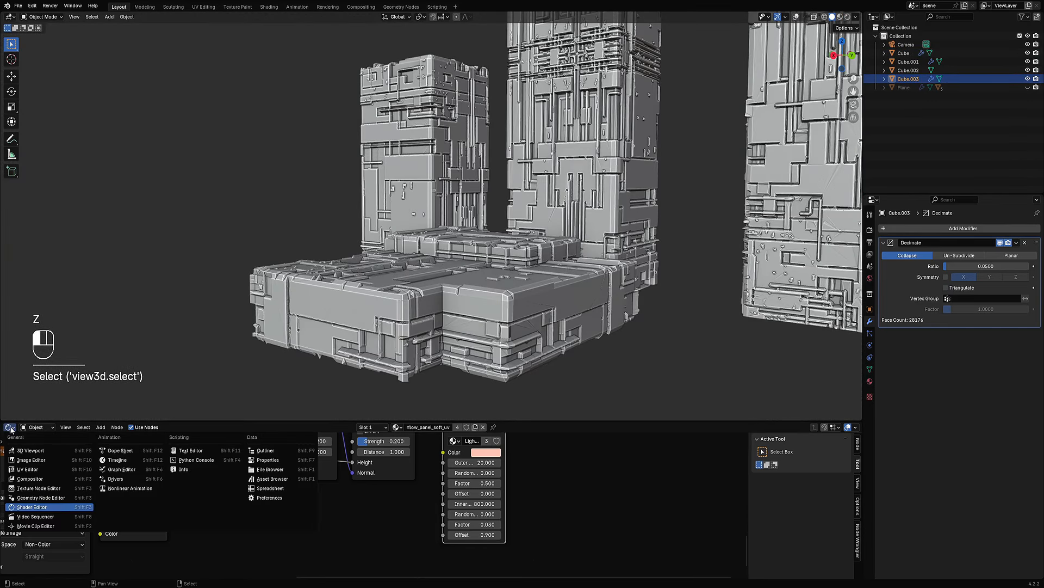
{"action": "left_click", "coordinate": [29, 459]}
{"action": "key", "text": "shift+h"}
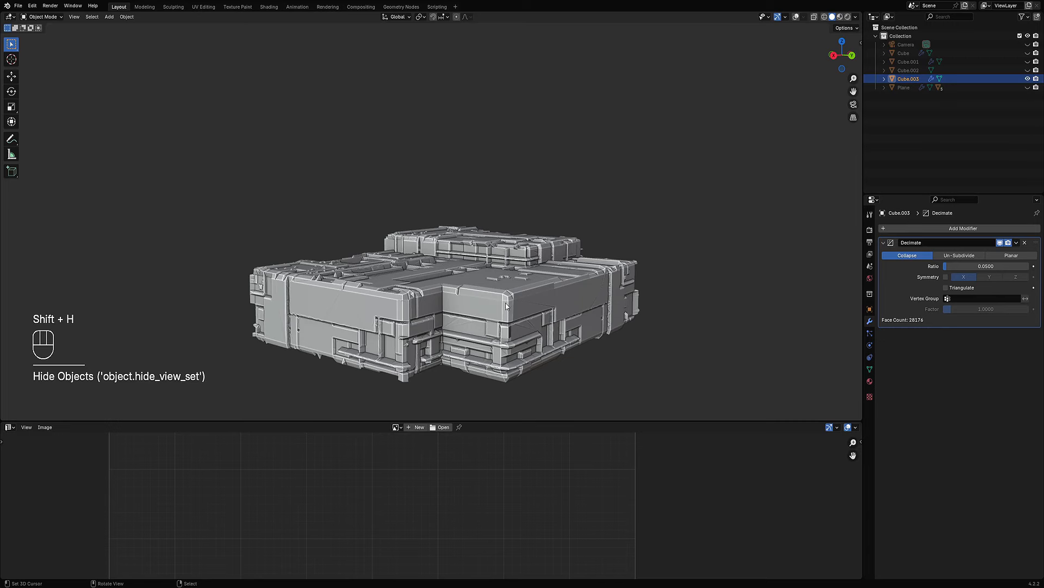
Scale all of the slab's UVs down to less than half size in Edit Mode, previewing the material in Rendered shading.
{"action": "key", "text": "Tab"}
{"action": "key", "text": "shift+alt+z"}
{"action": "key", "text": "a"}
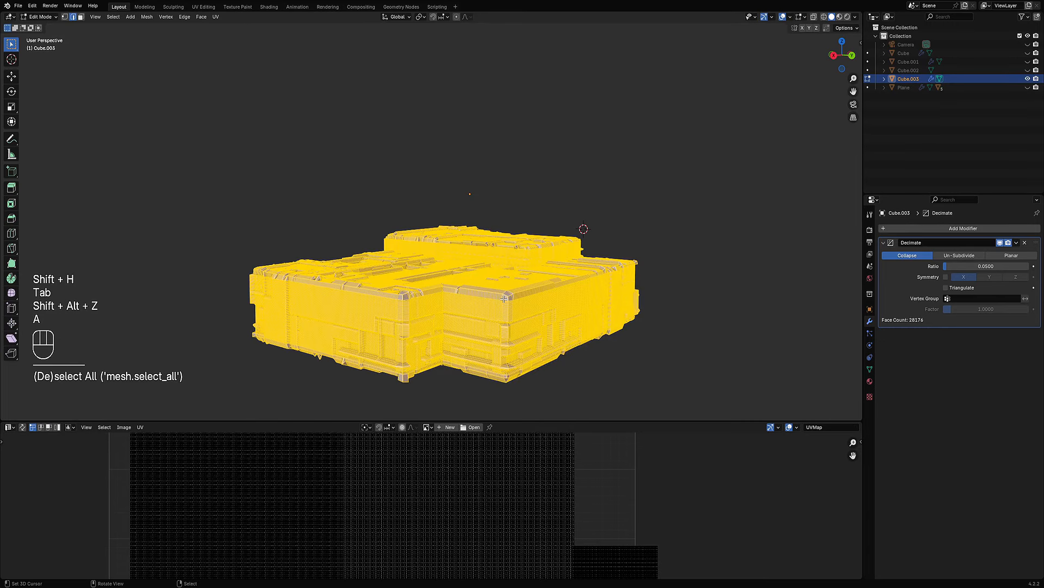
{"action": "key", "text": "shift+alt+z"}
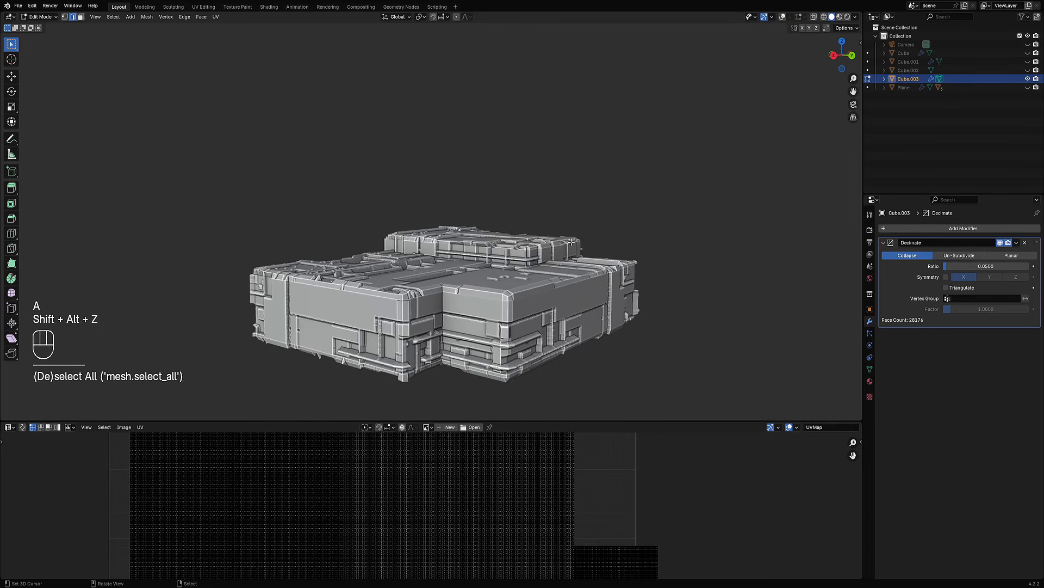
{"action": "key", "text": "z"}
{"action": "left_click", "coordinate": [608, 213]}
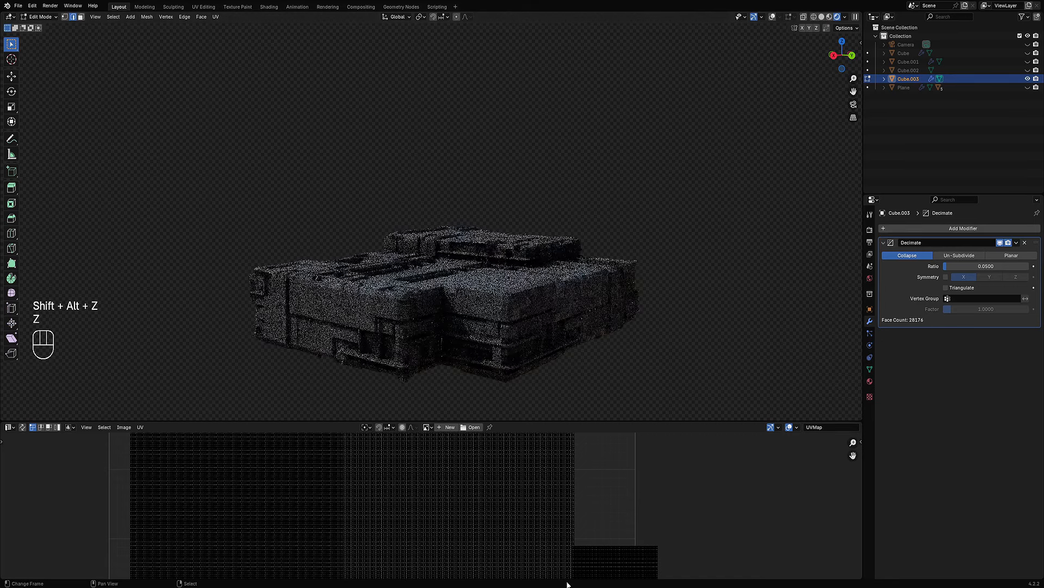
{"action": "key", "text": "a"}
{"action": "key", "text": "s"}
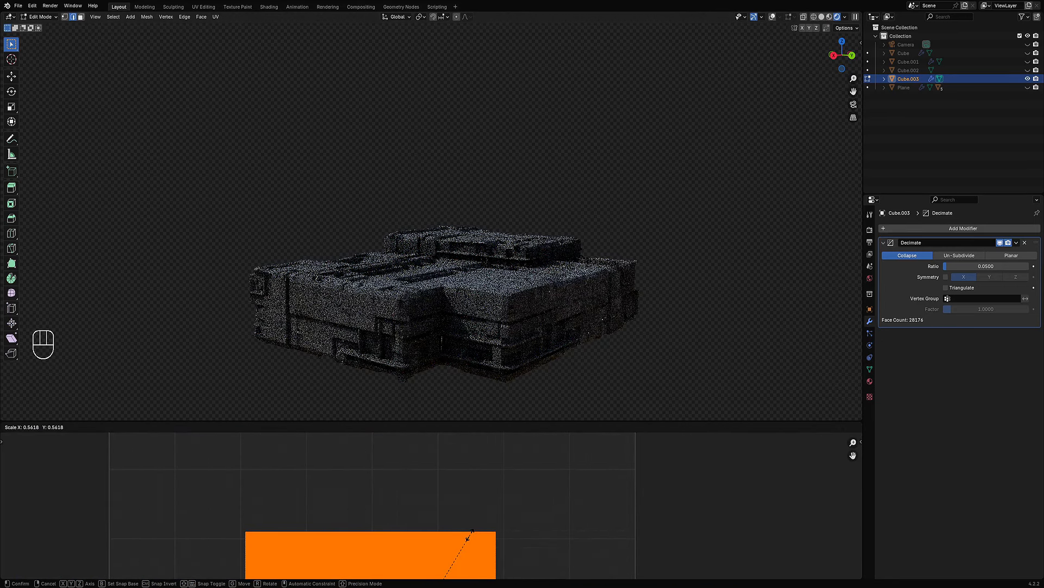
{"action": "left_click", "coordinate": [433, 555]}
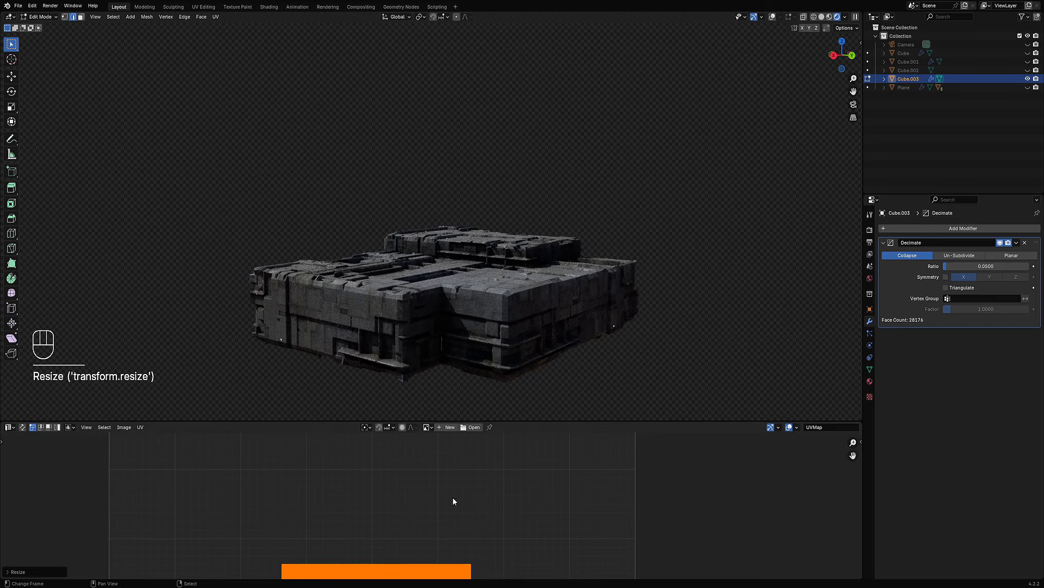
Return to Object Mode, unhide all the objects and clear the selection.
{"action": "scroll", "coordinate": [478, 522], "scroll_direction": "down", "scroll_amount": 3}
{"action": "middle_click_drag", "start_coordinate": [380, 407], "coordinate": [633, 302]}
{"action": "middle_click_drag", "start_coordinate": [599, 349], "coordinate": [592, 336]}
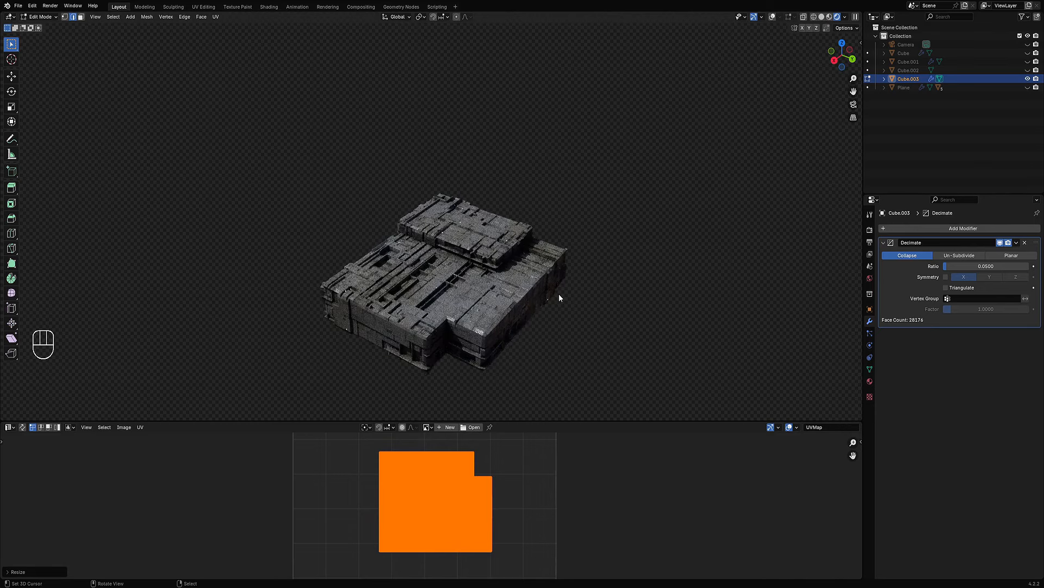
{"action": "key", "text": "Tab"}
{"action": "key", "text": "alt+h"}
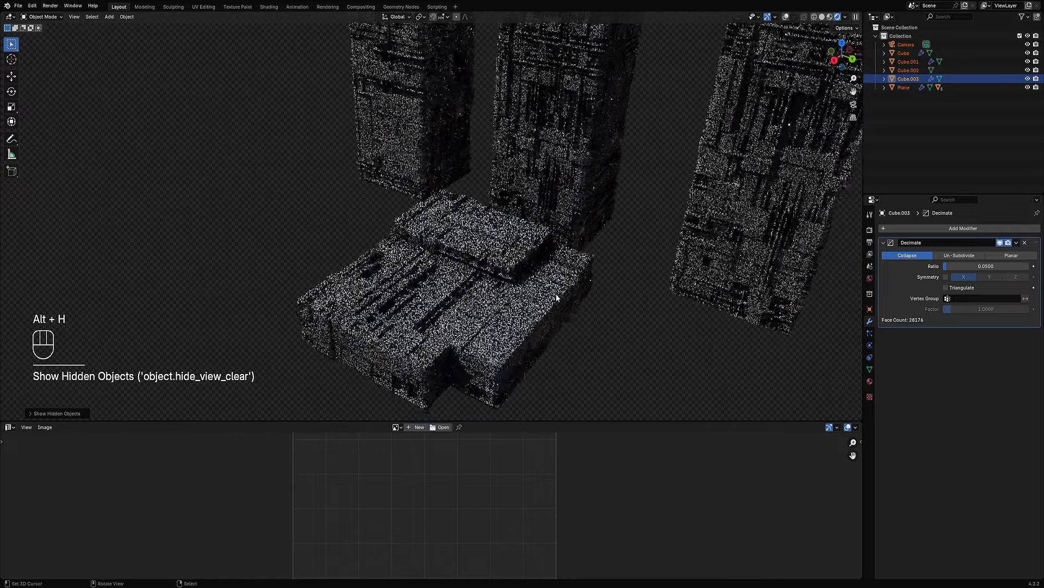
{"action": "key", "text": "alt+a"}
{"action": "scroll", "coordinate": [556, 293], "scroll_direction": "down", "scroll_amount": 3}
{"action": "mouse_move", "coordinate": [555, 296]}
{"action": "middle_mouse_down"}
{"action": "mouse_move", "coordinate": [459, 329]}
{"action": "mouse_move", "coordinate": [508, 329]}
{"action": "mouse_move", "coordinate": [516, 289]}
{"action": "mouse_move", "coordinate": [525, 305]}
{"action": "mouse_move", "coordinate": [566, 286]}
{"action": "mouse_move", "coordinate": [544, 254]}
{"action": "mouse_move", "coordinate": [563, 277]}
{"action": "mouse_move", "coordinate": [550, 228]}
{"action": "mouse_move", "coordinate": [502, 241]}
{"action": "mouse_move", "coordinate": [521, 230]}
{"action": "mouse_move", "coordinate": [486, 228]}
{"action": "middle_mouse_up"}
Save the file and isolate the tallest tower in Solid shading.
{"action": "key", "text": "z"}
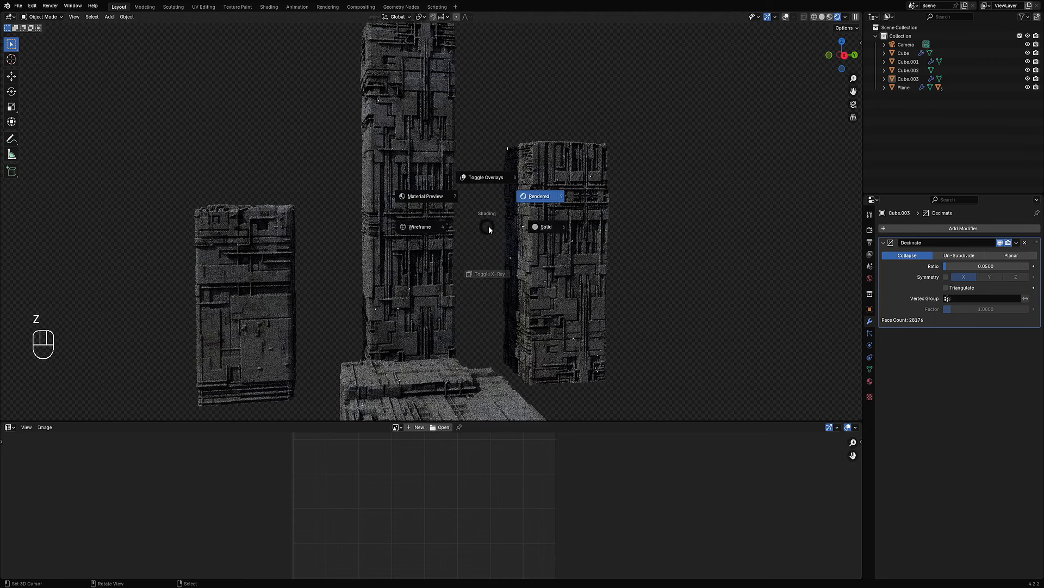
{"action": "left_click", "coordinate": [512, 227]}
{"action": "key", "text": "ctrl+s"}
{"action": "left_click", "coordinate": [451, 201], "text": "shift"}
{"action": "key", "text": "shift+h"}
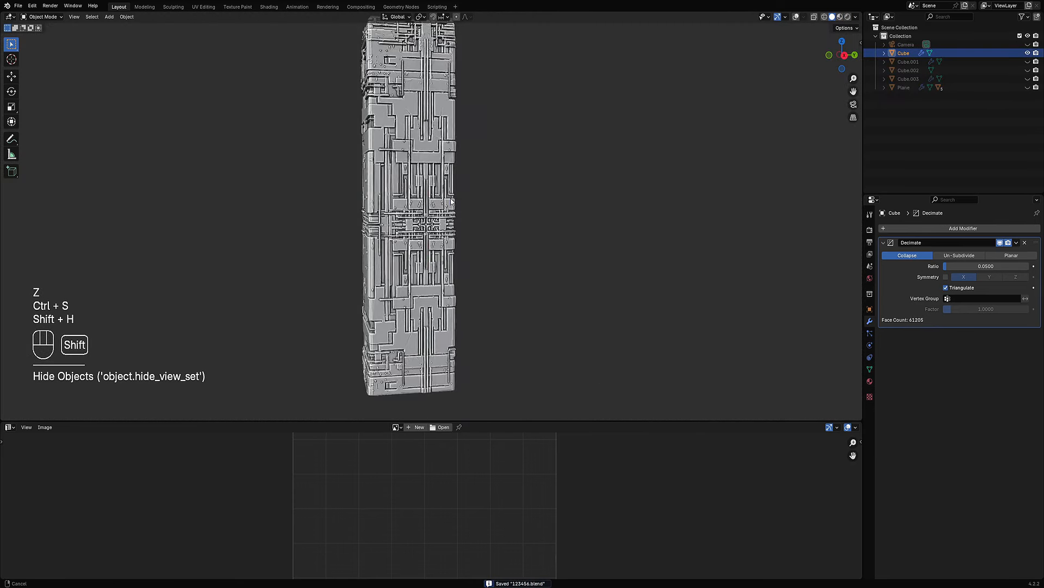
Try a decimate ratio of 0.01 on the tallest tower and inspect it in Rendered shading.
{"action": "left_click", "coordinate": [994, 267]}
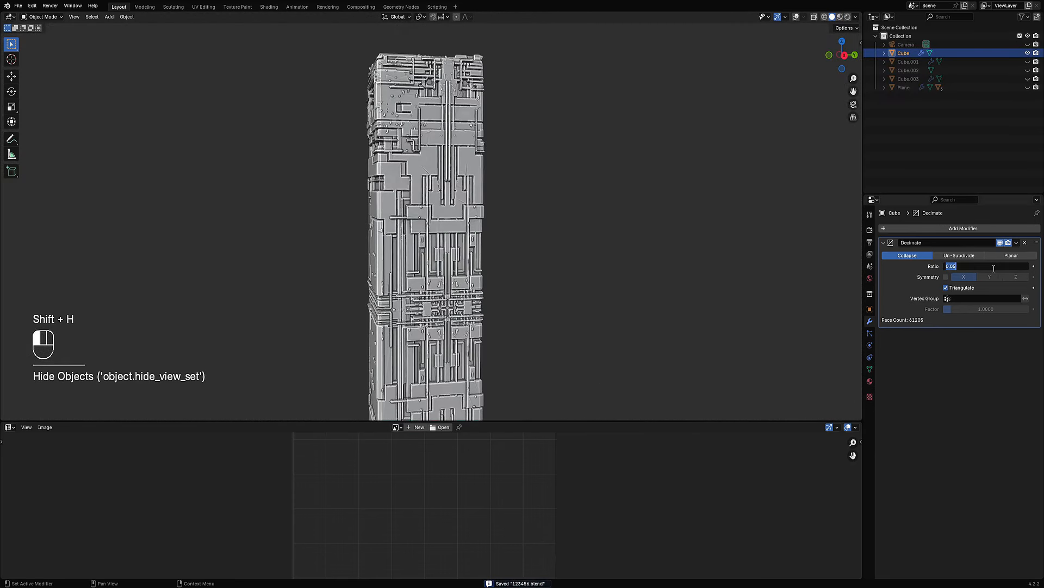
{"action": "type", "text": ".0"}
{"action": "right_click", "coordinate": [999, 281]}
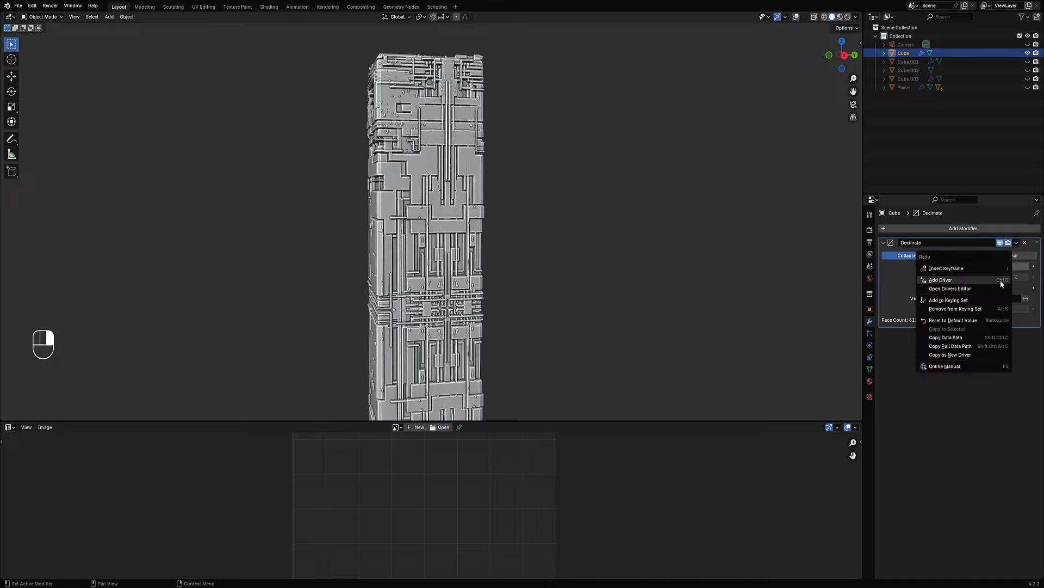
{"action": "left_click", "coordinate": [978, 267]}
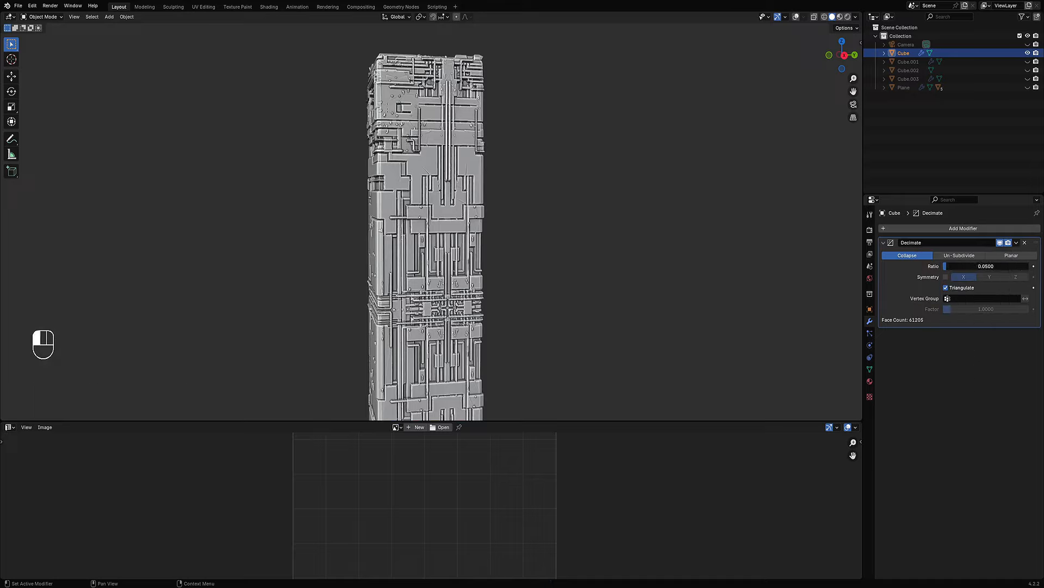
{"action": "type", "text": ".01"}
{"action": "key", "text": "Return"}
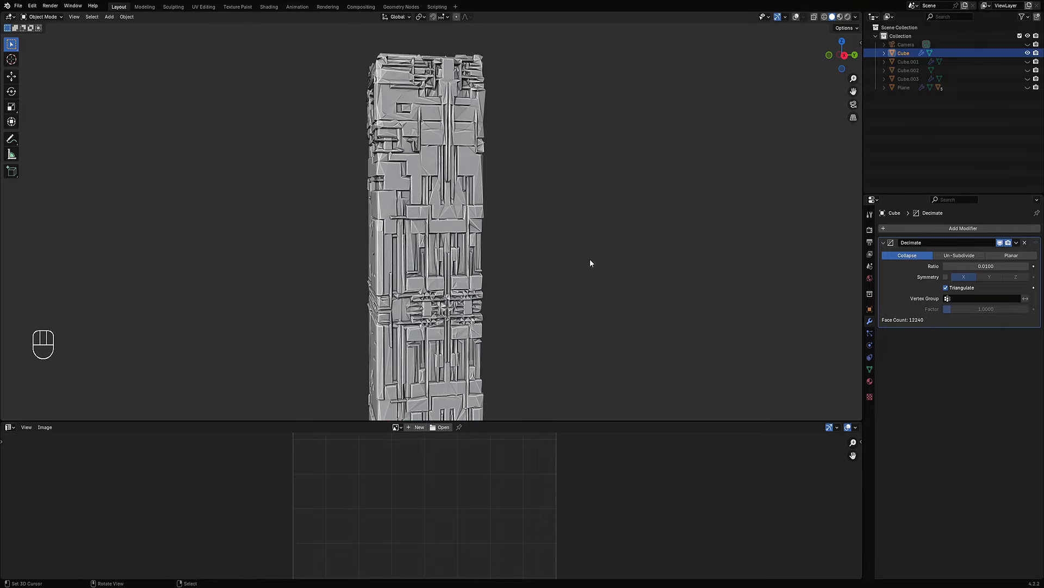
{"action": "mouse_move", "coordinate": [589, 260]}
{"action": "middle_mouse_down"}
{"action": "mouse_move", "coordinate": [517, 253]}
{"action": "mouse_move", "coordinate": [520, 222]}
{"action": "middle_mouse_up"}
{"action": "key", "text": "z"}
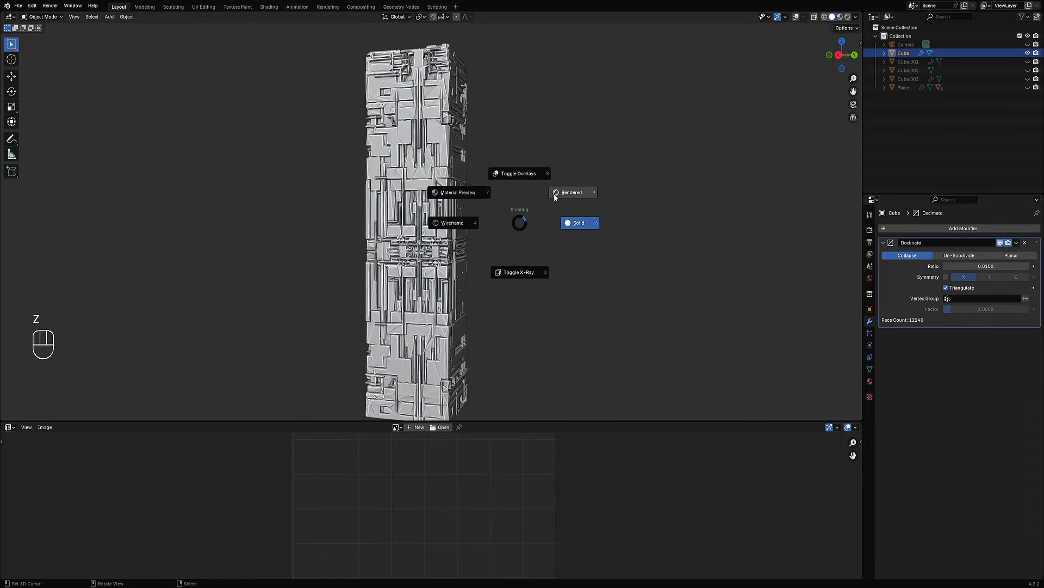
{"action": "left_click", "coordinate": [556, 192]}
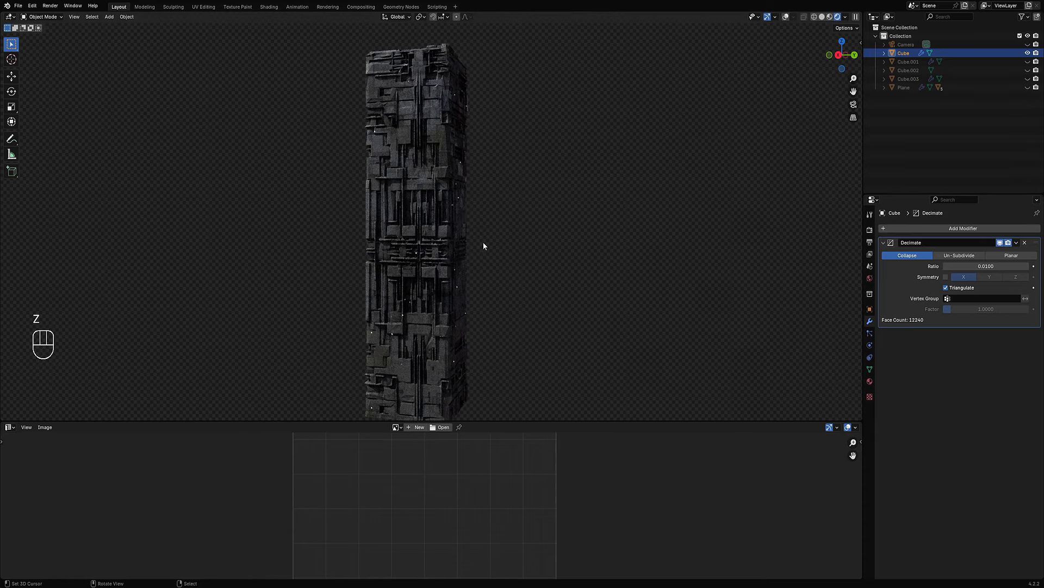
{"action": "middle_click_drag", "start_coordinate": [483, 245], "coordinate": [522, 227]}
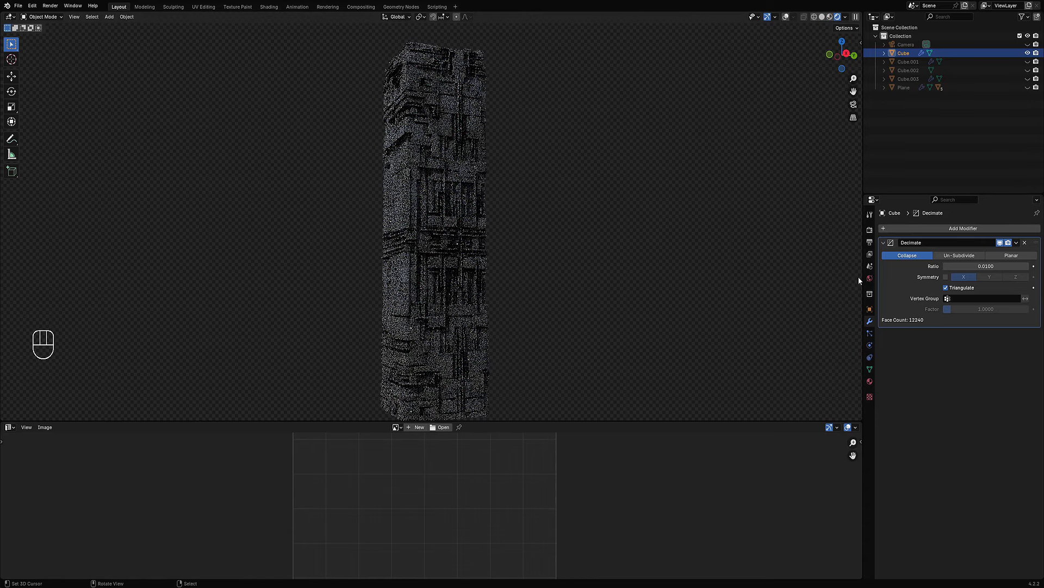
Set the tallest tower's decimate ratio to 0.05 and view it in Solid shading.
{"action": "left_click", "coordinate": [978, 266]}
{"action": "key", "text": "Return"}
{"action": "key", "text": "z"}
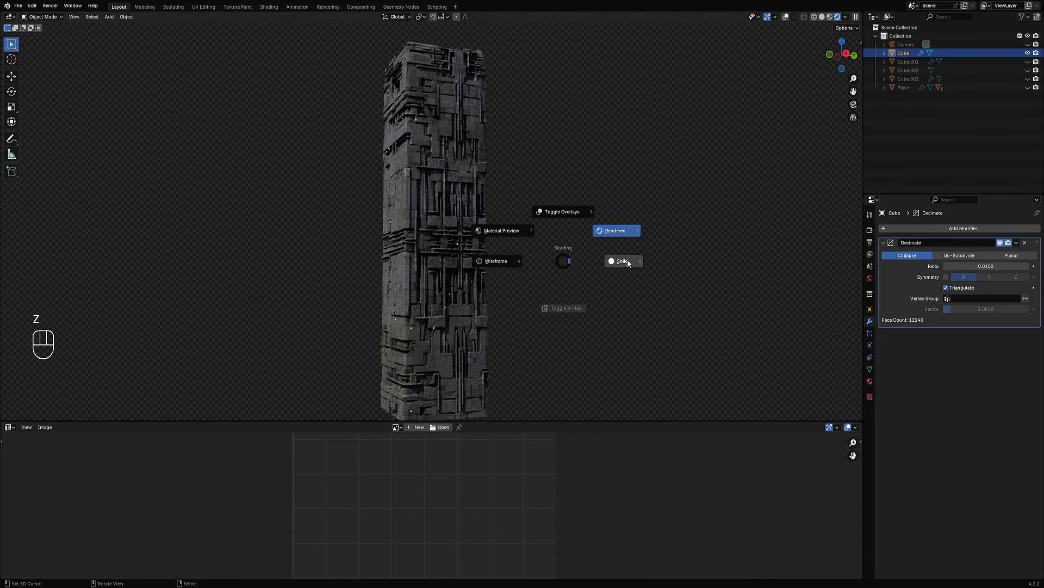
{"action": "left_click", "coordinate": [628, 259]}
{"action": "left_click", "coordinate": [985, 268]}
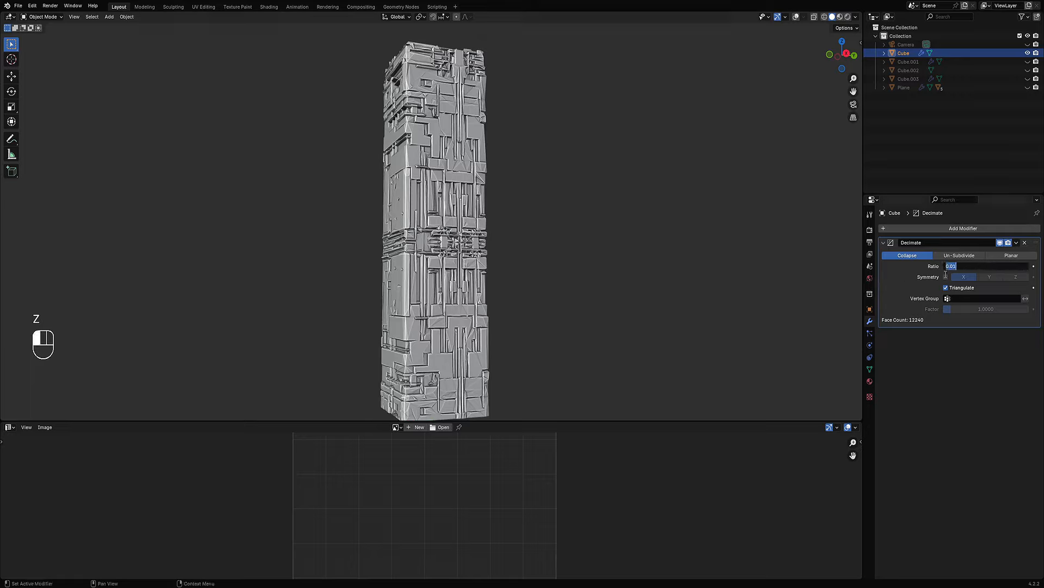
{"action": "type", "text": ".05"}
{"action": "key", "text": "Return"}
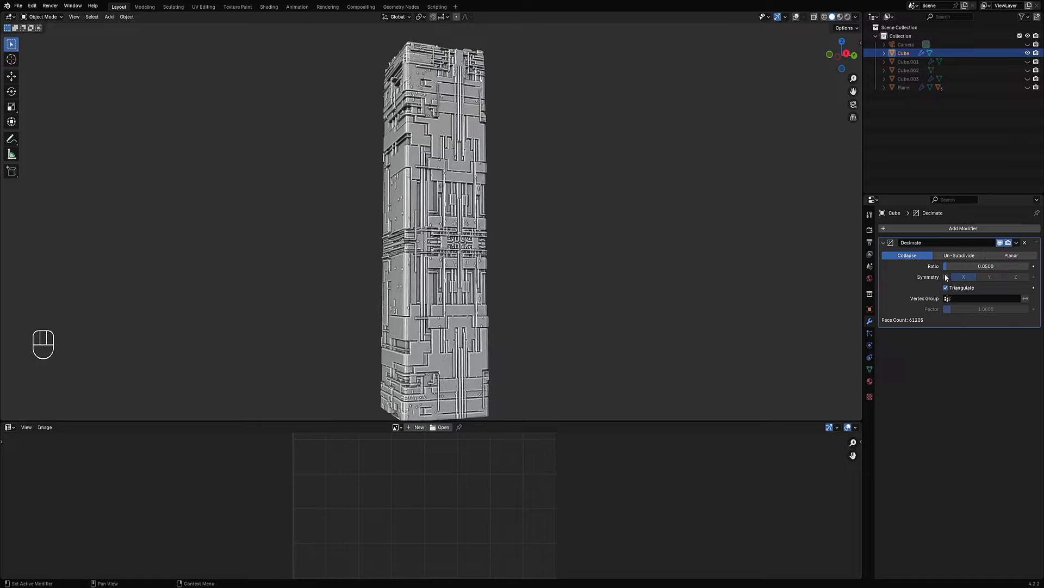
{"action": "middle_click_drag", "start_coordinate": [491, 222], "coordinate": [482, 201]}
{"action": "key", "text": "z"}
{"action": "left_click", "coordinate": [543, 204]}
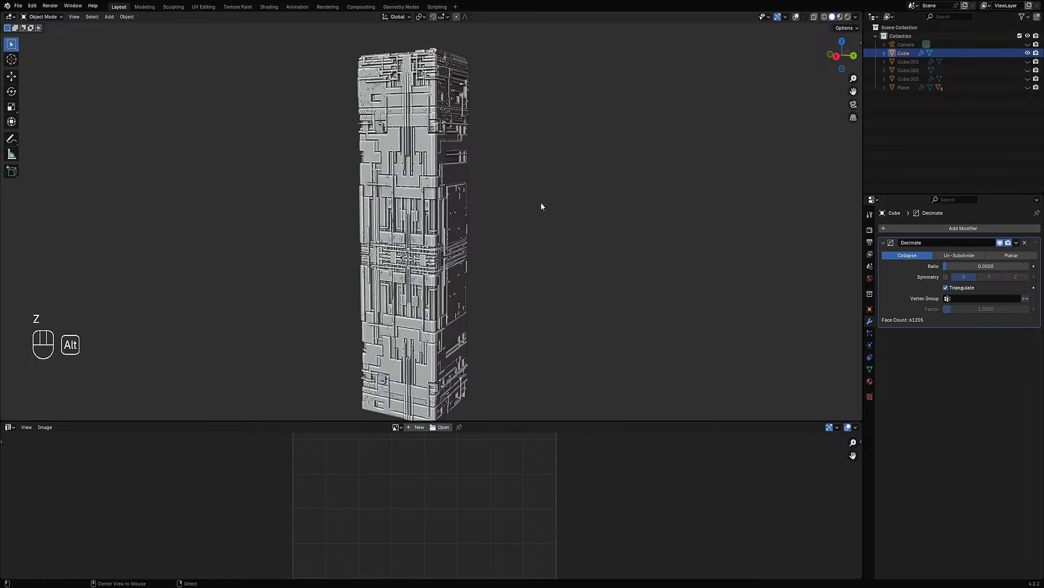
Unhide all the objects, clear the selection and look at the tower arrangement from above.
{"action": "key", "text": "alt+h"}
{"action": "key", "text": "alt+a"}
{"action": "scroll", "coordinate": [467, 235], "scroll_direction": "down", "scroll_amount": 3}
{"action": "middle_click_drag", "start_coordinate": [466, 231], "coordinate": [496, 297]}
{"action": "left_click", "coordinate": [427, 243]}
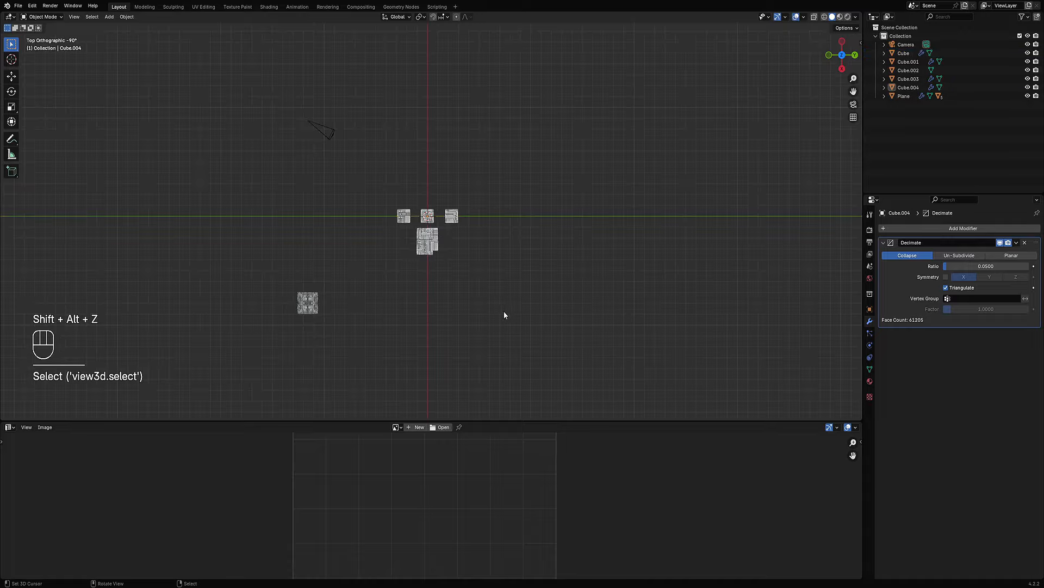
Duplicate the tallest tower in top view and place the copy diagonally behind the original.
{"action": "middle_click_drag", "start_coordinate": [503, 311], "coordinate": [431, 208]}
{"action": "key", "text": "shift+alt+z"}
{"action": "key", "text": "shift+alt+z"}
{"action": "left_click", "coordinate": [422, 212]}
{"action": "scroll", "coordinate": [456, 265], "scroll_direction": "up", "scroll_amount": 4}
{"action": "scroll", "coordinate": [430, 209], "scroll_direction": "down", "scroll_amount": 1}
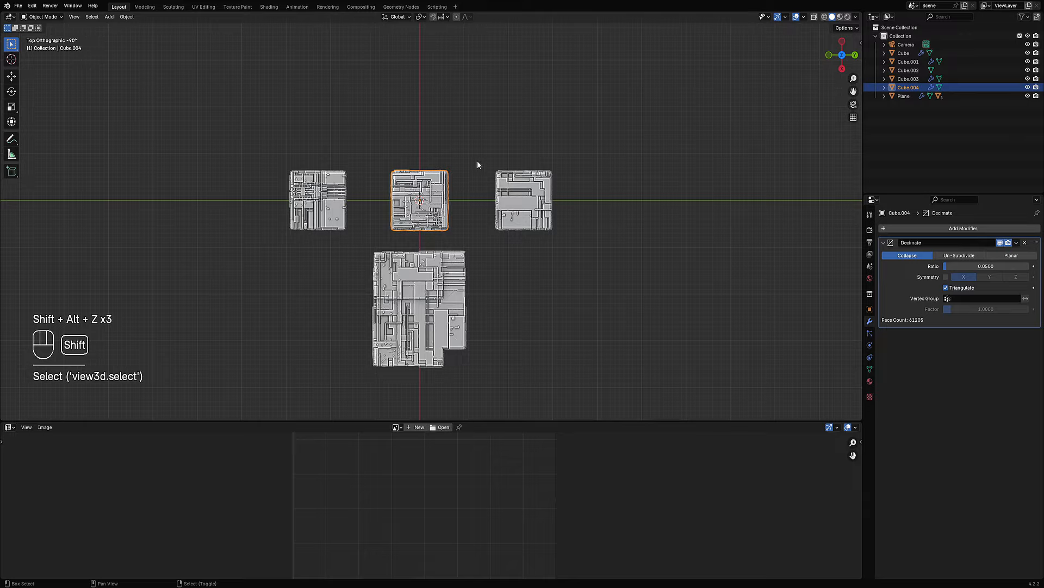
{"action": "key", "text": "shift+d"}
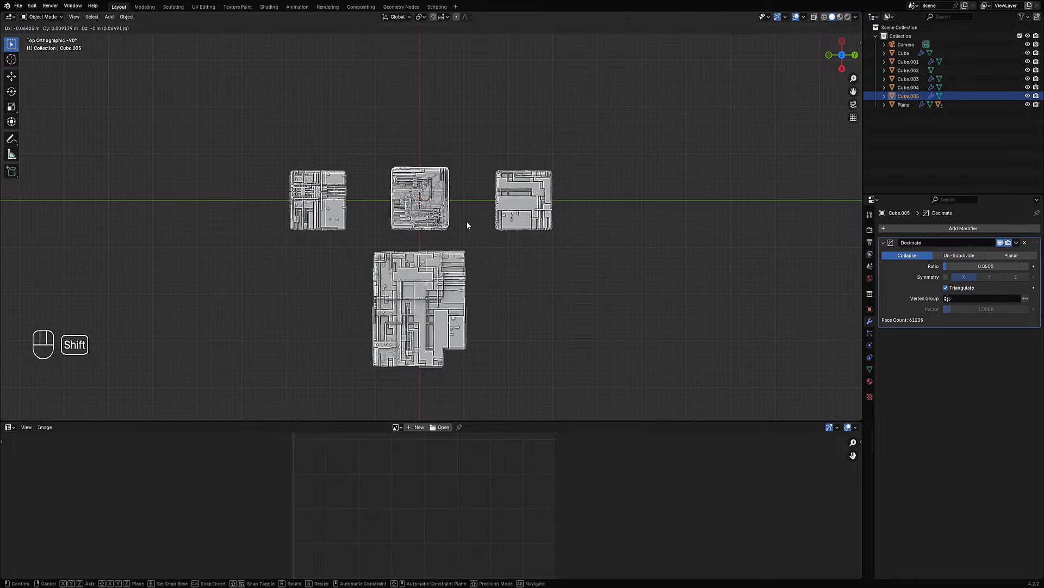
{"action": "left_click", "coordinate": [466, 222]}
{"action": "scroll", "coordinate": [468, 223], "scroll_direction": "down", "scroll_amount": 4}
{"action": "right_click", "coordinate": [468, 223]}
{"action": "middle_click_drag", "start_coordinate": [468, 223], "coordinate": [468, 178]}
{"action": "scroll", "coordinate": [467, 176], "scroll_direction": "up", "scroll_amount": 2}
{"action": "right_click", "coordinate": [457, 165]}
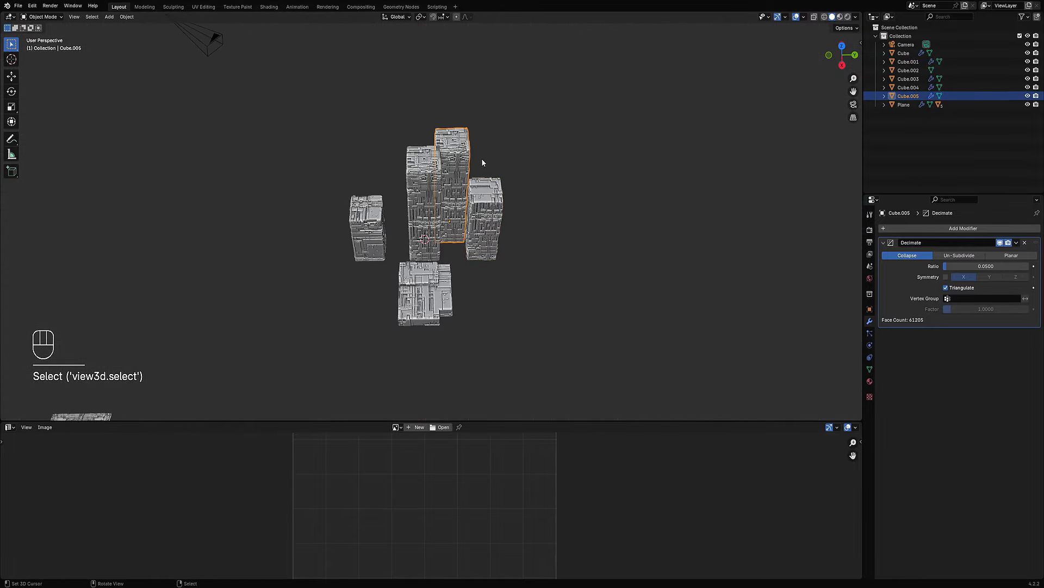
Move the copy overlapping the original tallest tower back and outward, into its own spot in the rear row.
{"action": "left_click", "coordinate": [442, 169]}
{"action": "key", "text": "g"}
{"action": "middle_click_drag", "start_coordinate": [382, 173], "coordinate": [527, 221], "text": "alt"}
{"action": "scroll", "coordinate": [478, 264], "scroll_direction": "up", "scroll_amount": 4}
{"action": "key", "text": "g"}
{"action": "left_click", "coordinate": [442, 202]}
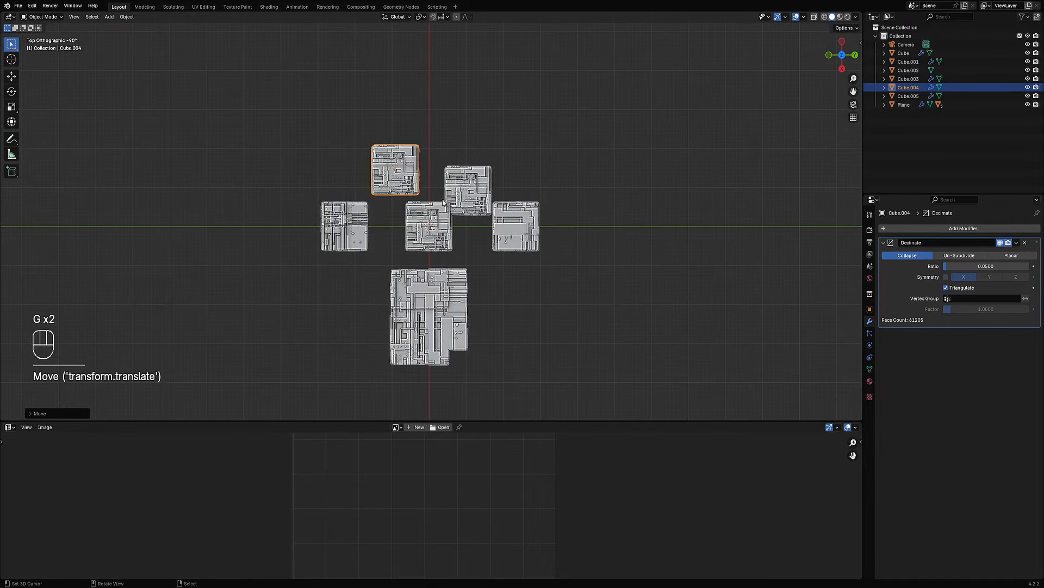
Move the newest tower copy farther back in the rear row and rotate it about a quarter turn.
{"action": "left_click", "coordinate": [487, 195]}
{"action": "key", "text": "g"}
{"action": "left_click", "coordinate": [522, 158]}
{"action": "key", "text": "r"}
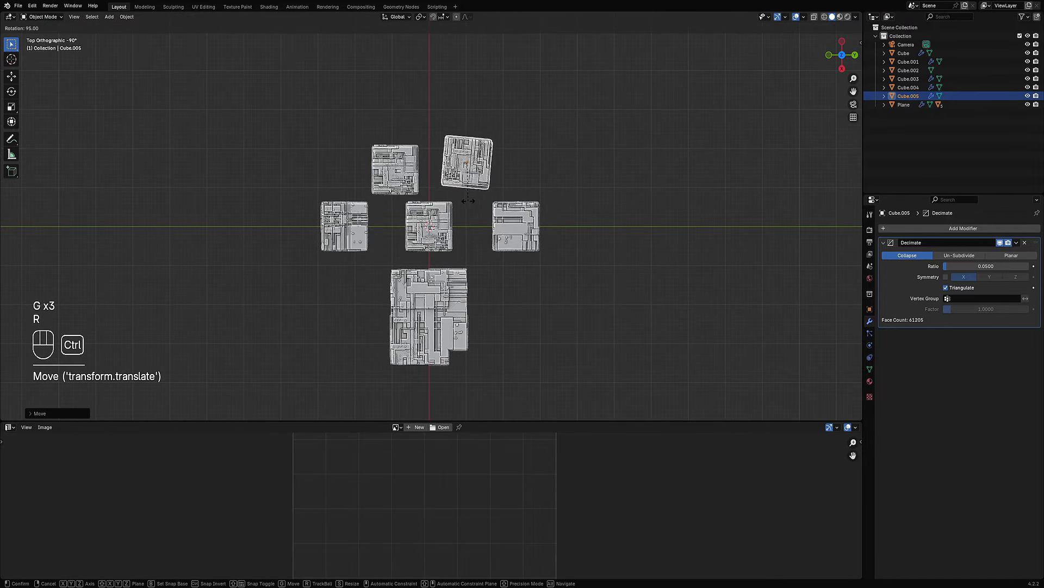
{"action": "left_click", "coordinate": [469, 200], "text": "ctrl"}
Move the unrotated rear tower copy about 3.8 m along Y, to the far side of the rotated one.
{"action": "left_click", "coordinate": [428, 180]}
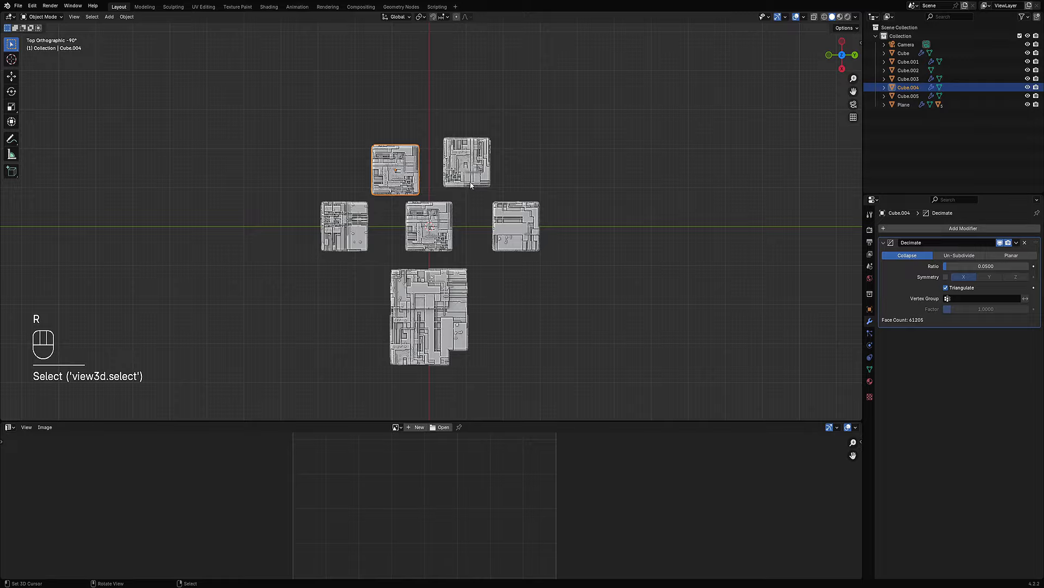
{"action": "key", "text": "r"}
{"action": "left_click", "coordinate": [392, 239], "text": "ctrl"}
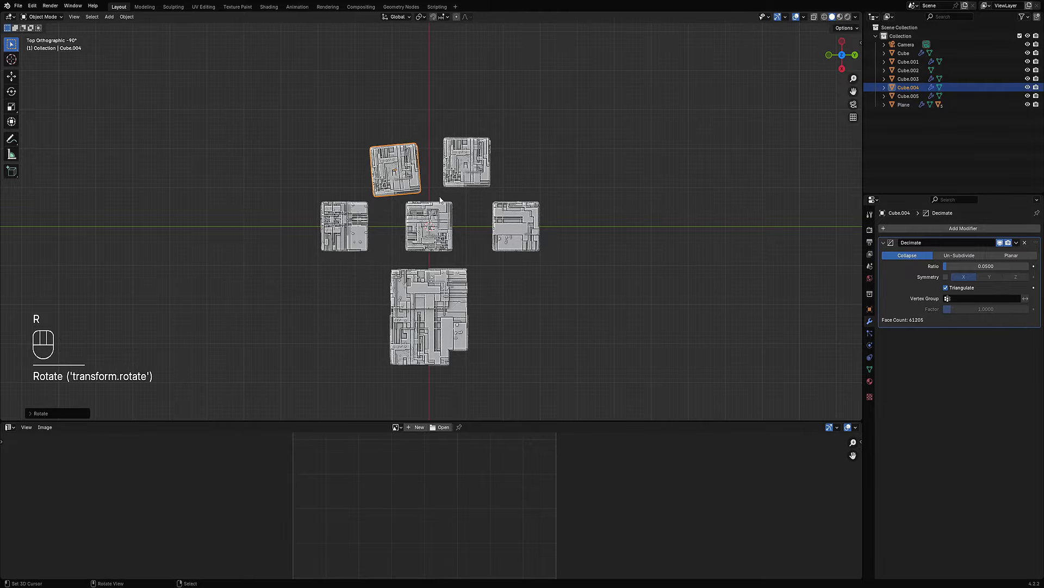
{"action": "key", "text": "ctrl+z"}
{"action": "key", "text": "g"}
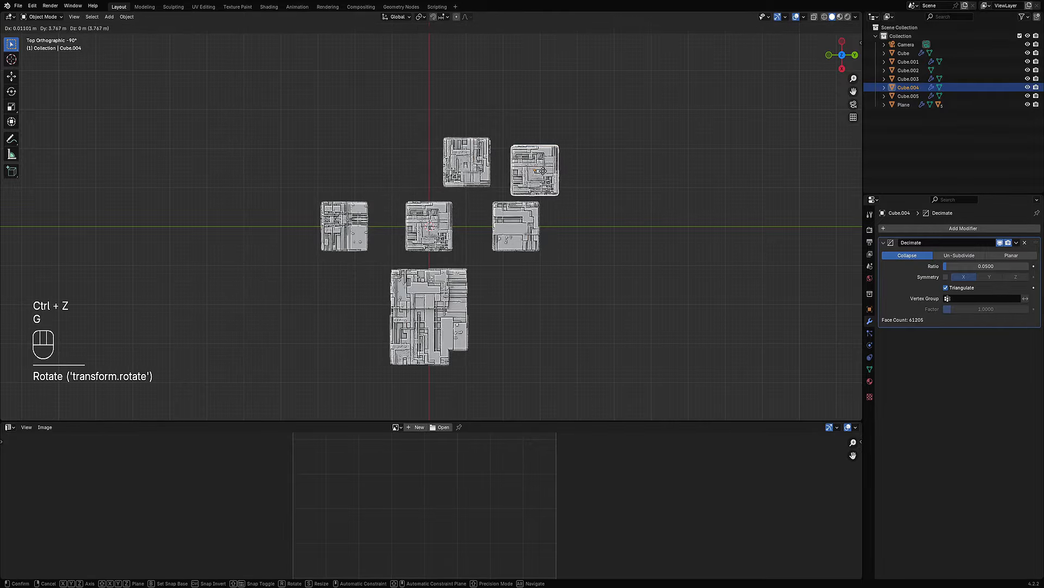
{"action": "left_click", "coordinate": [536, 167]}
{"action": "middle_click_drag", "start_coordinate": [626, 282], "coordinate": [571, 212]}
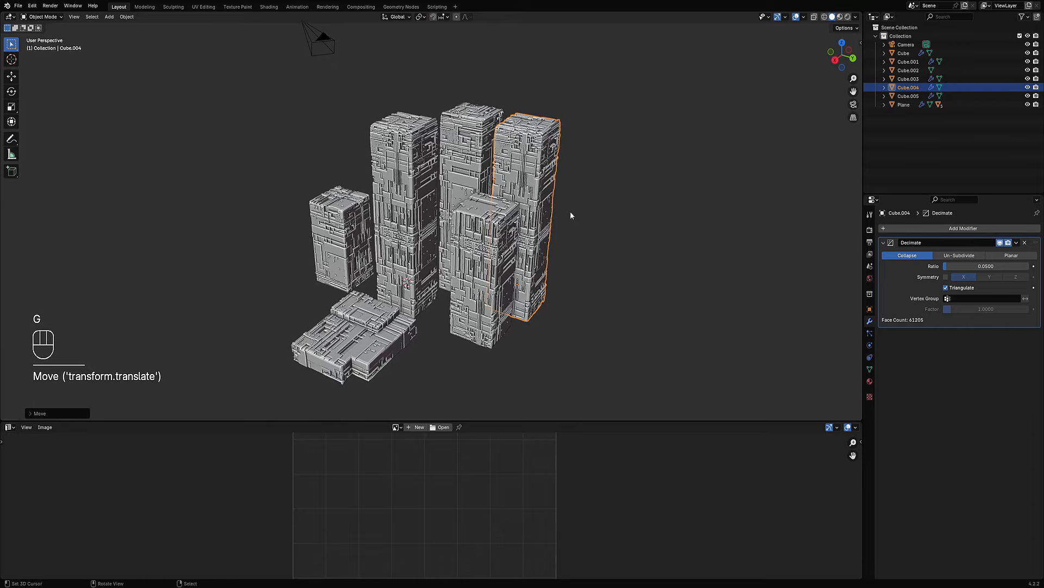
Switch to Rendered shading and move the rotated rear tower along Y, behind the gap between the tallest and shortest towers.
{"action": "key", "text": "z"}
{"action": "left_click", "coordinate": [609, 191]}
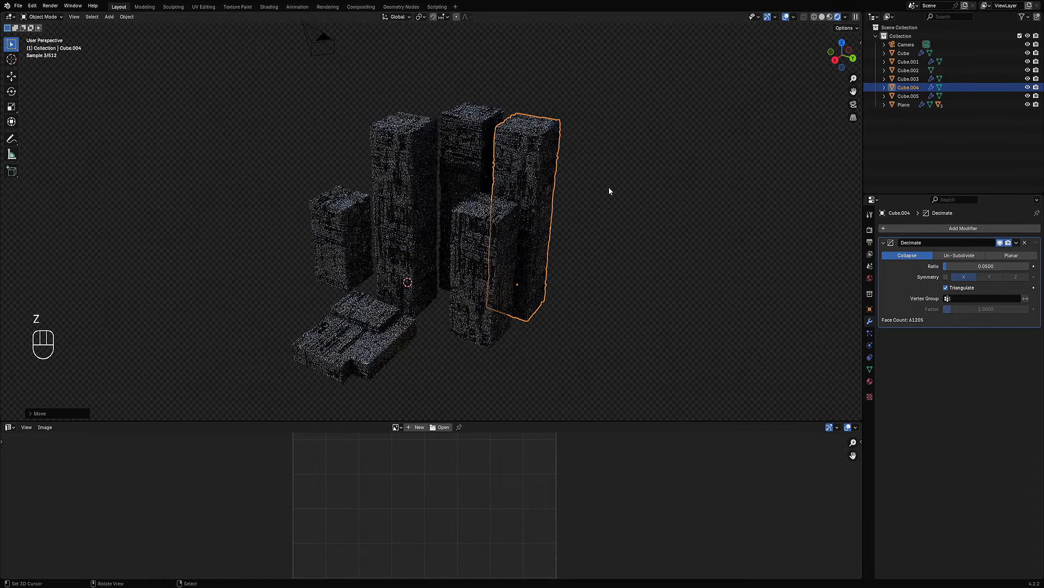
{"action": "middle_click_drag", "start_coordinate": [601, 198], "coordinate": [563, 227]}
{"action": "left_click", "coordinate": [449, 137]}
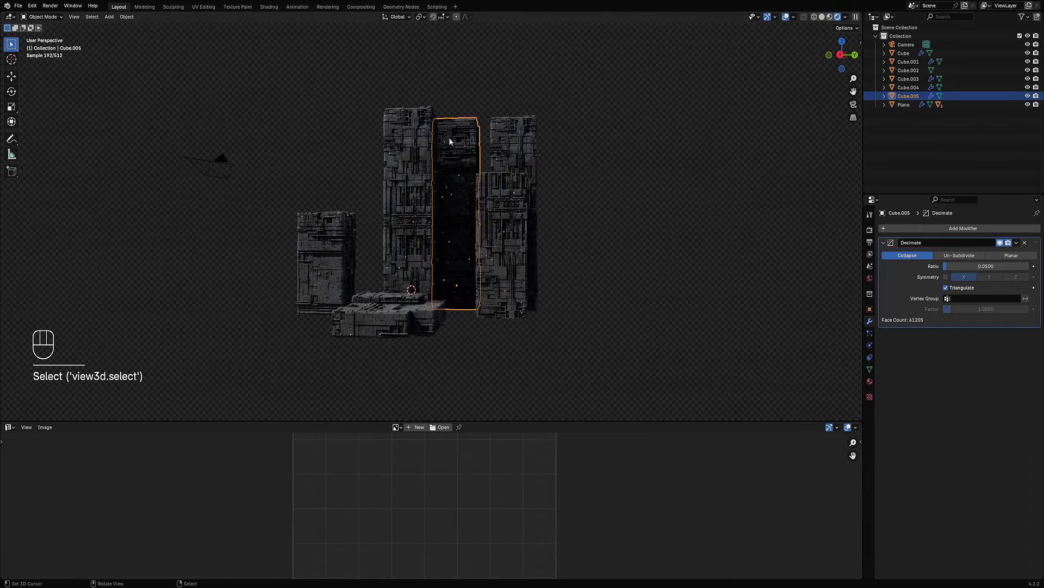
{"action": "middle_click_drag", "start_coordinate": [449, 137], "coordinate": [487, 183]}
{"action": "scroll", "coordinate": [488, 181], "scroll_direction": "up", "scroll_amount": 2}
{"action": "key", "text": "g"}
{"action": "middle_click", "coordinate": [474, 180]}
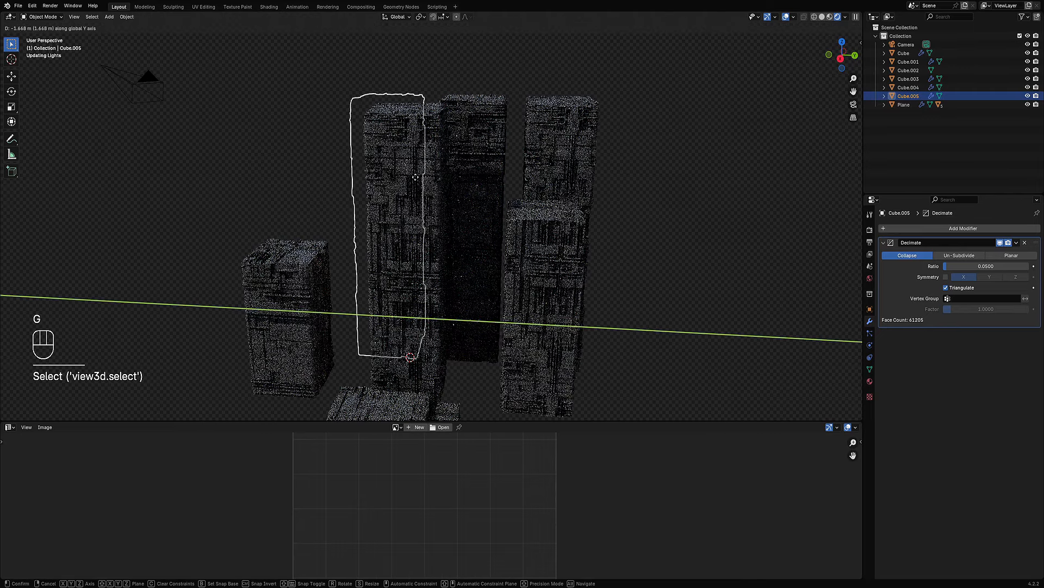
{"action": "left_click", "coordinate": [384, 173]}
Move the other rear tower along Y to stand behind the front tallest tower, and clear the selection.
{"action": "right_click", "coordinate": [550, 162]}
{"action": "key", "text": "g"}
{"action": "middle_click", "coordinate": [522, 166]}
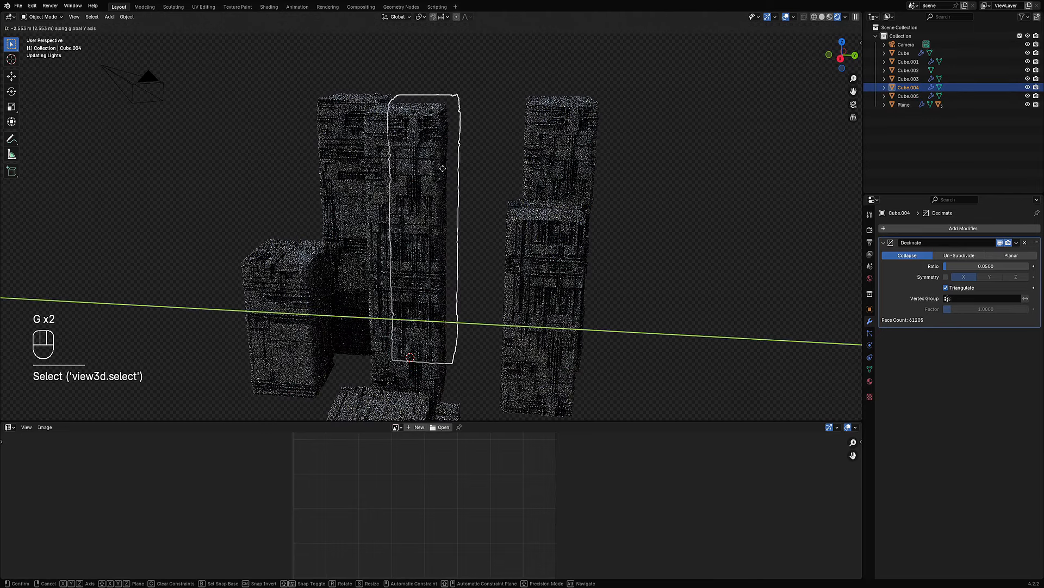
{"action": "left_click", "coordinate": [451, 167]}
{"action": "middle_click_drag", "start_coordinate": [498, 198], "coordinate": [526, 200]}
{"action": "key", "text": "alt+a"}
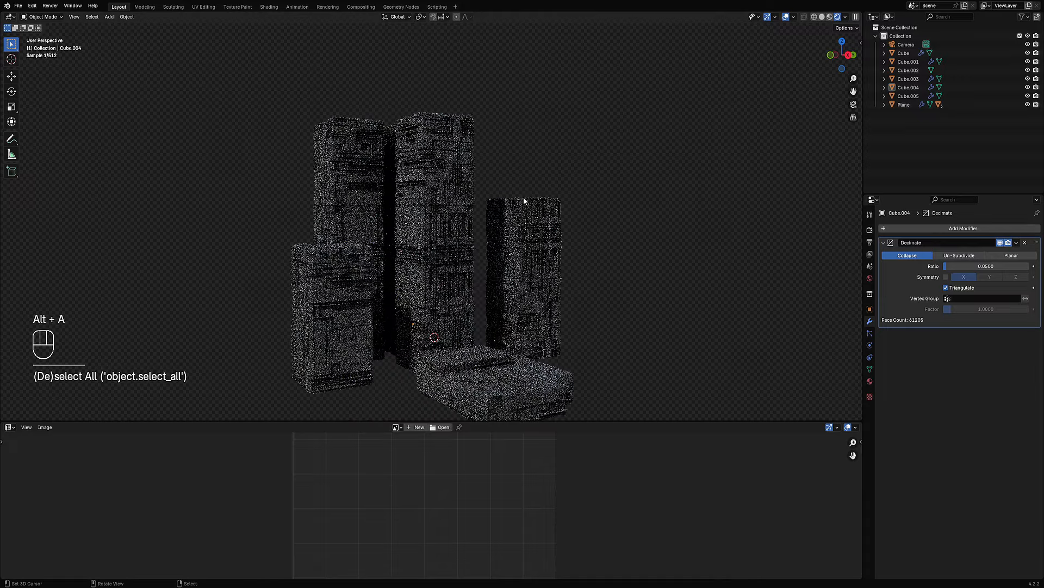
{"action": "scroll", "coordinate": [516, 216], "scroll_direction": "down", "scroll_amount": 2}
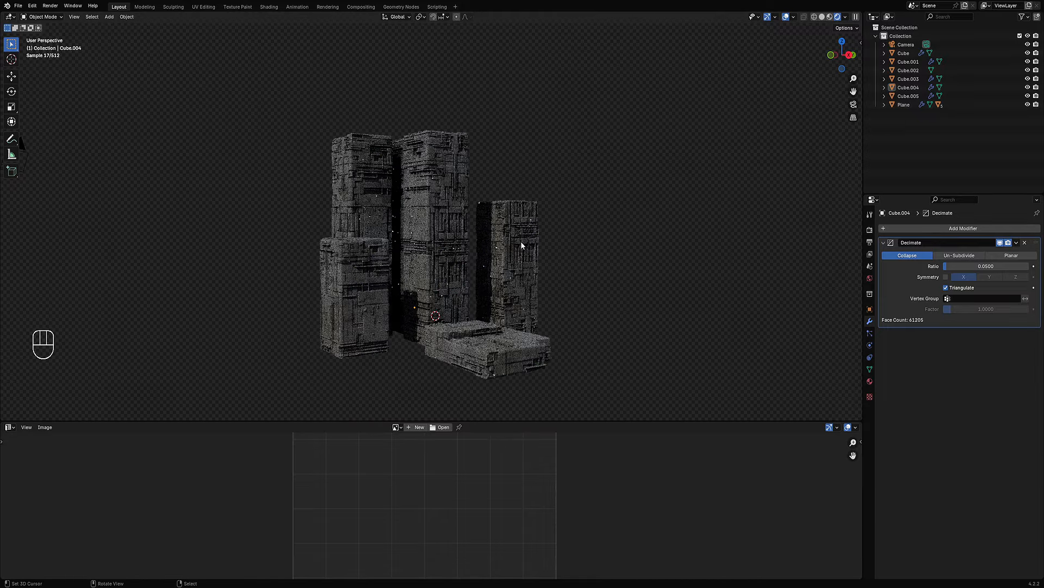
{"action": "scroll", "coordinate": [513, 228], "scroll_direction": "up", "scroll_amount": 2}
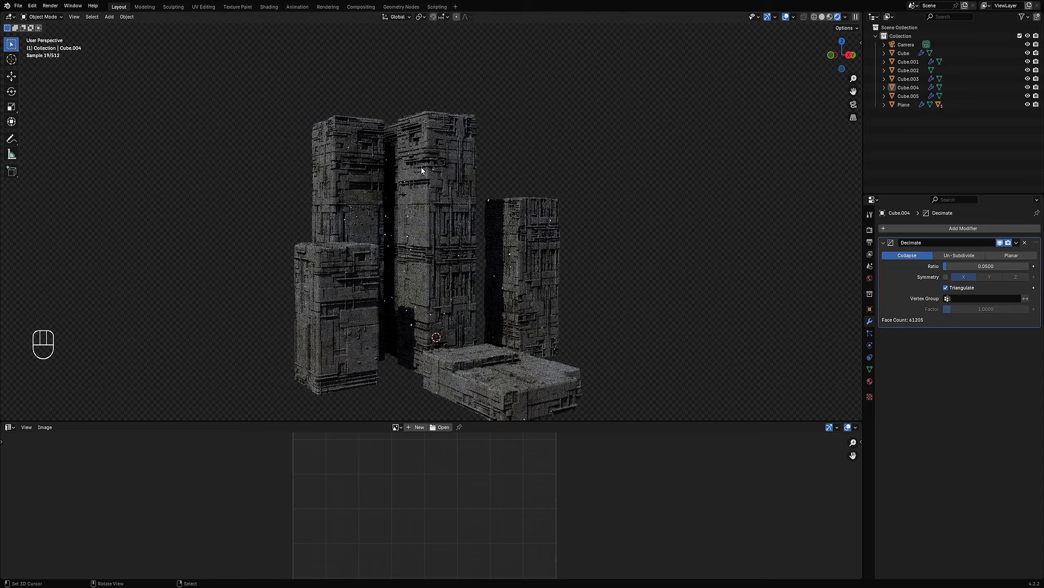
Move the medium-height tower inward so it stands close beside the tallest tower.
{"action": "right_click", "coordinate": [526, 247]}
{"action": "middle_click_drag", "start_coordinate": [527, 247], "coordinate": [561, 254]}
{"action": "key", "text": "g"}
{"action": "middle_click_drag", "start_coordinate": [561, 254], "coordinate": [378, 316]}
{"action": "left_click", "coordinate": [517, 252]}
Move the shortest tower inward, closer to the tall towers, and clear the selection.
{"action": "left_click", "coordinate": [364, 319]}
{"action": "key", "text": "g"}
{"action": "left_click", "coordinate": [387, 315]}
{"action": "scroll", "coordinate": [459, 243], "scroll_direction": "up", "scroll_amount": 1}
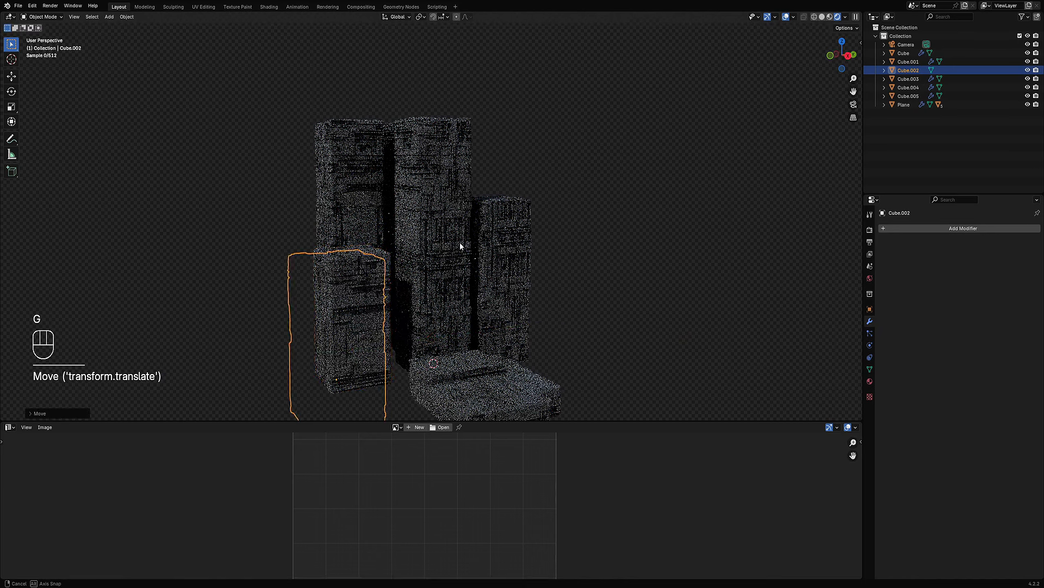
{"action": "middle_click_drag", "start_coordinate": [459, 243], "coordinate": [474, 236]}
{"action": "key", "text": "alt+a"}
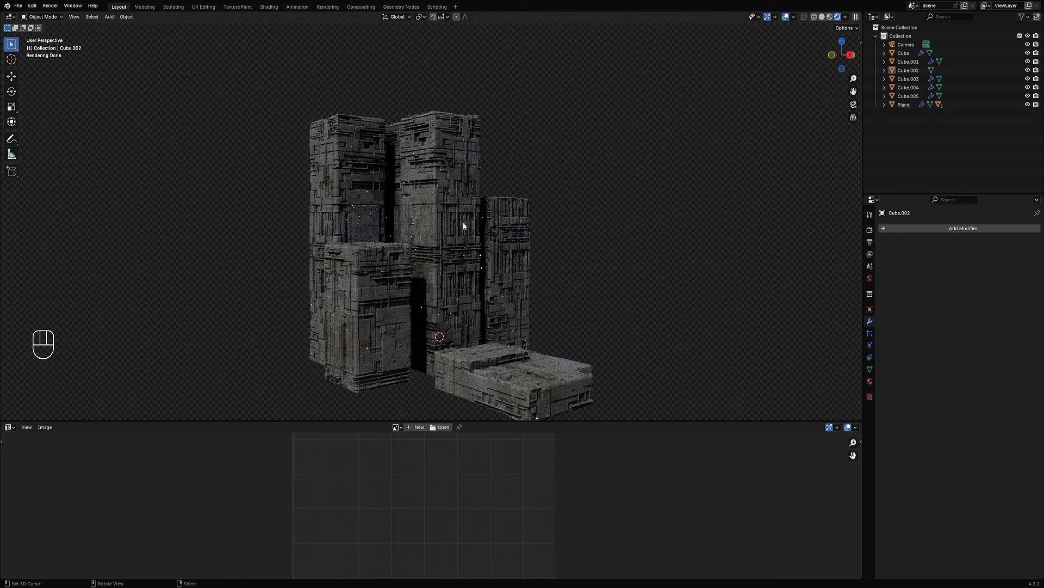
Examine the rendered tower cluster from the side, from above and from low angles.
{"action": "key", "text": "KP_3"}
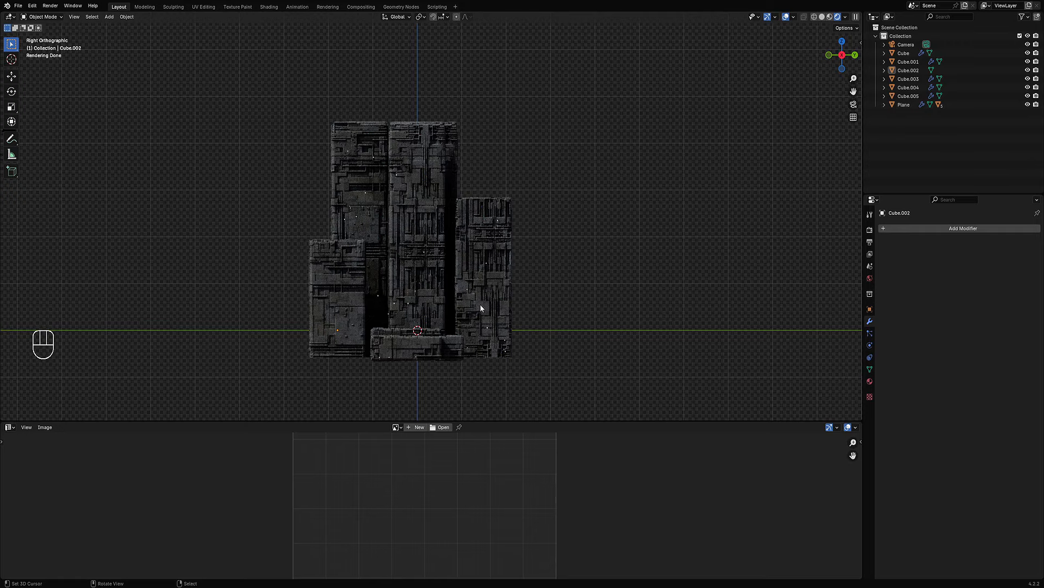
{"action": "middle_click_drag", "start_coordinate": [469, 278], "coordinate": [526, 282]}
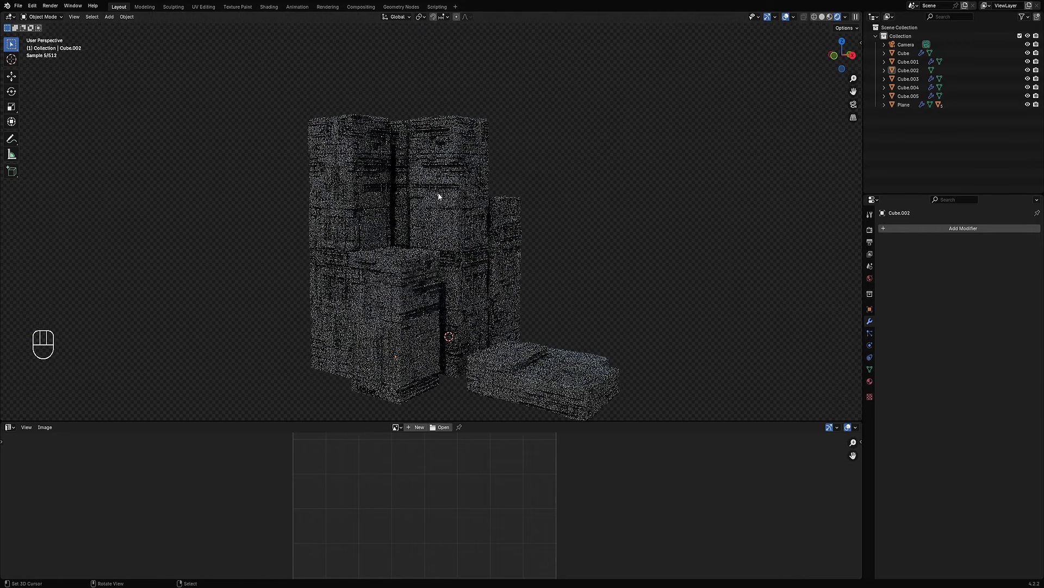
{"action": "middle_click_drag", "start_coordinate": [526, 373], "coordinate": [504, 117]}
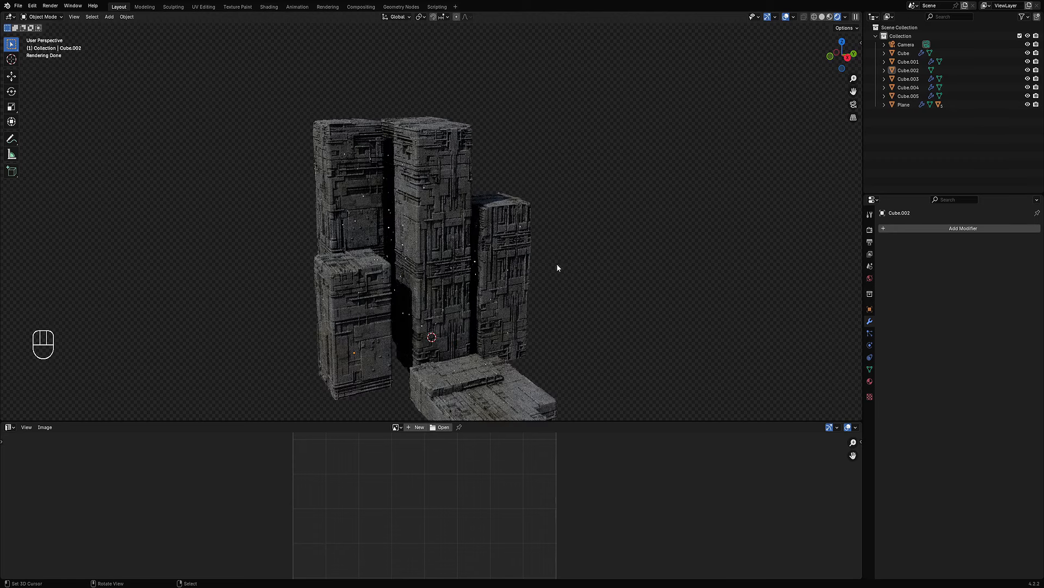
{"action": "mouse_move", "coordinate": [508, 217]}
{"action": "middle_mouse_down"}
{"action": "mouse_move", "coordinate": [519, 202]}
{"action": "mouse_move", "coordinate": [549, 258]}
{"action": "mouse_move", "coordinate": [524, 220]}
{"action": "middle_mouse_up"}
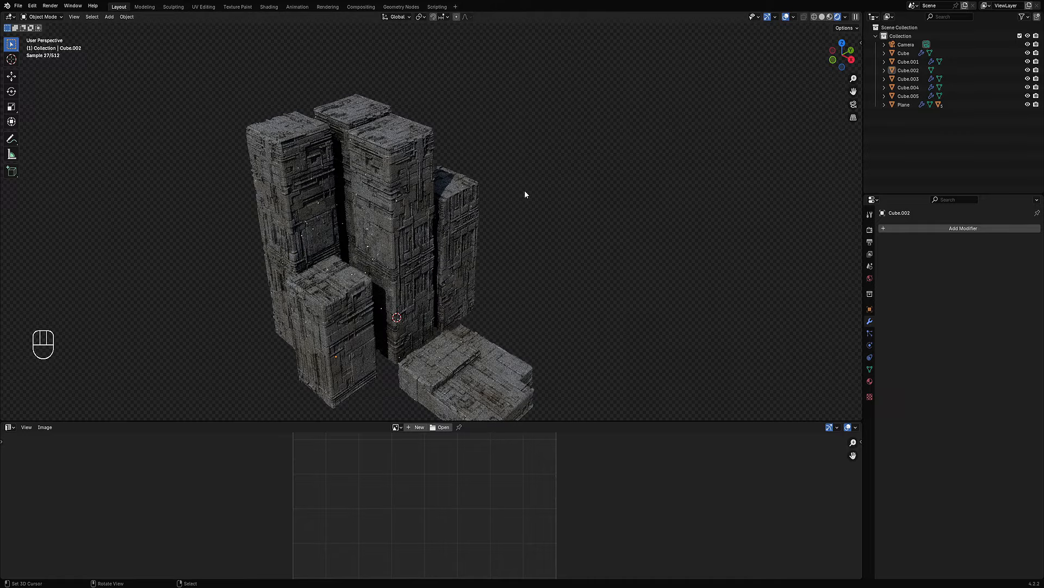
{"action": "scroll", "coordinate": [555, 234], "scroll_direction": "up", "scroll_amount": 2}
{"action": "middle_click_drag", "start_coordinate": [551, 262], "coordinate": [548, 205]}
{"action": "scroll", "coordinate": [519, 244], "scroll_direction": "up", "scroll_amount": 2}
{"action": "middle_click_drag", "start_coordinate": [475, 216], "coordinate": [622, 234], "text": "shift"}
{"action": "scroll", "coordinate": [519, 244], "scroll_direction": "down", "scroll_amount": 3}
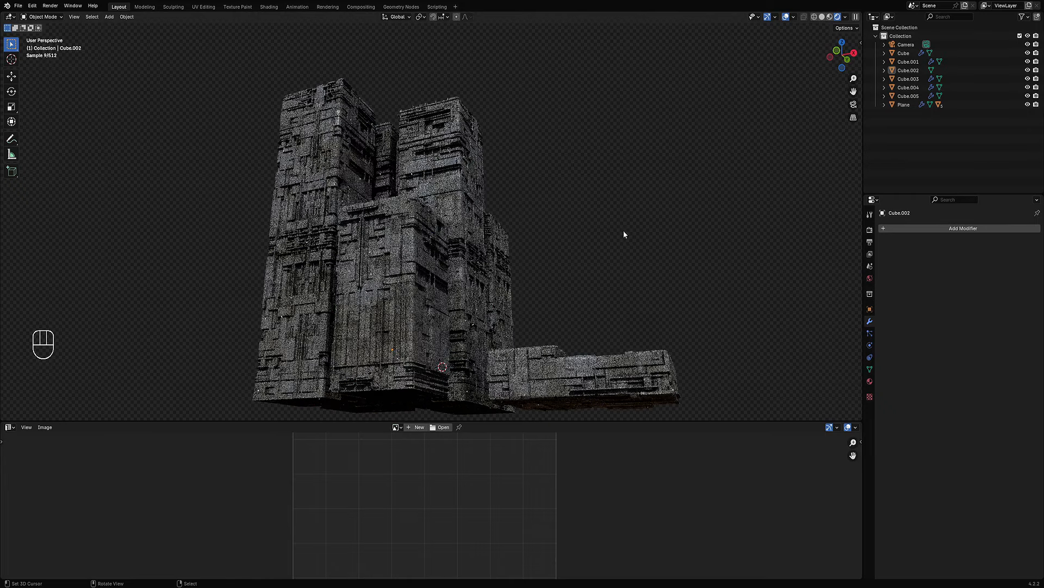
{"action": "scroll", "coordinate": [615, 233], "scroll_direction": "up", "scroll_amount": 2}
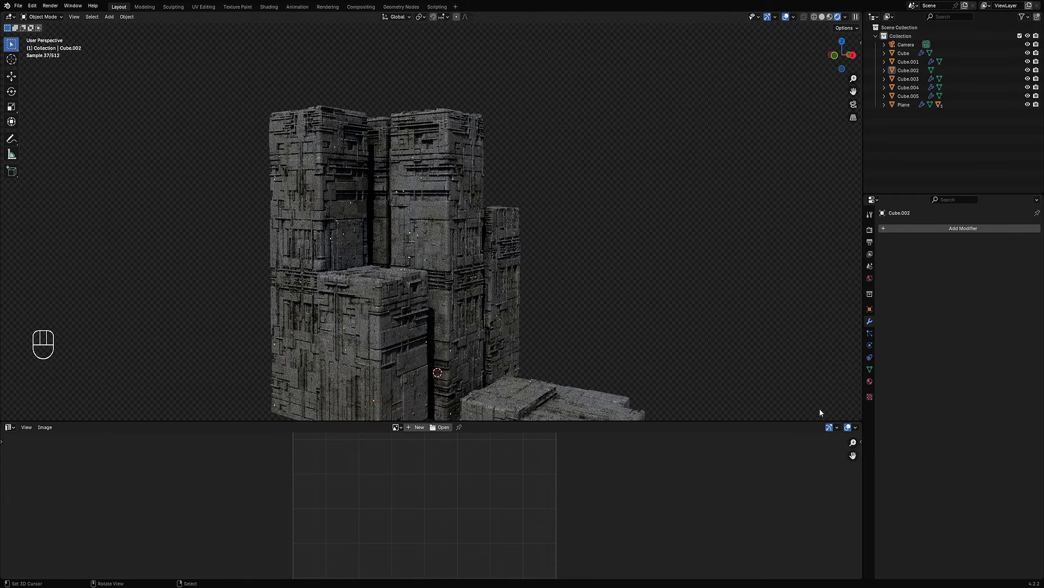
Set the world HDRI's rotation to about -79 in the World properties and check the lighting from a low angle.
{"action": "left_click", "coordinate": [869, 277]}
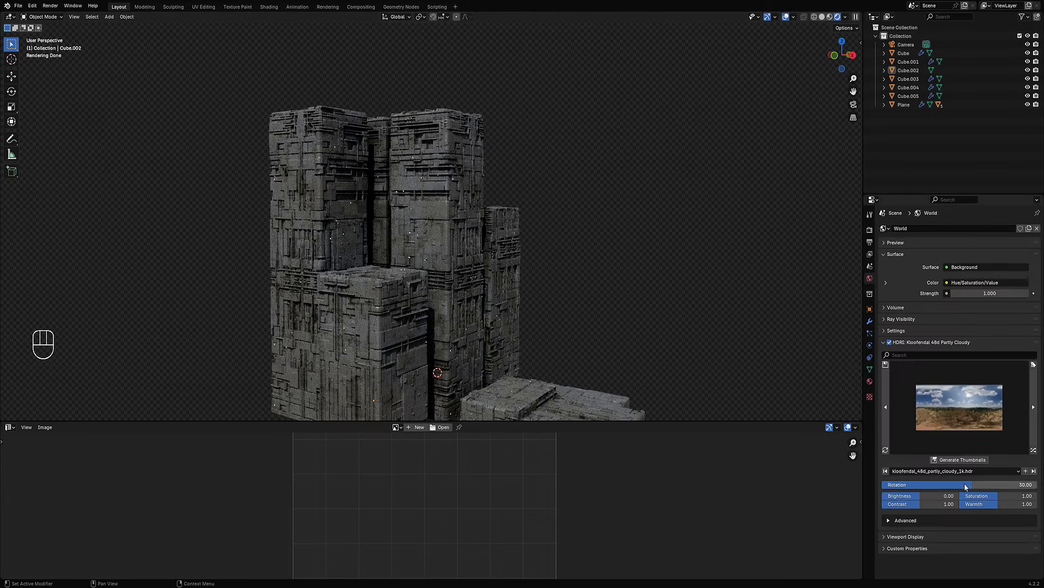
{"action": "left_click_drag", "start_coordinate": [995, 484], "coordinate": [924, 484]}
{"action": "middle_click_drag", "start_coordinate": [436, 256], "coordinate": [483, 283]}
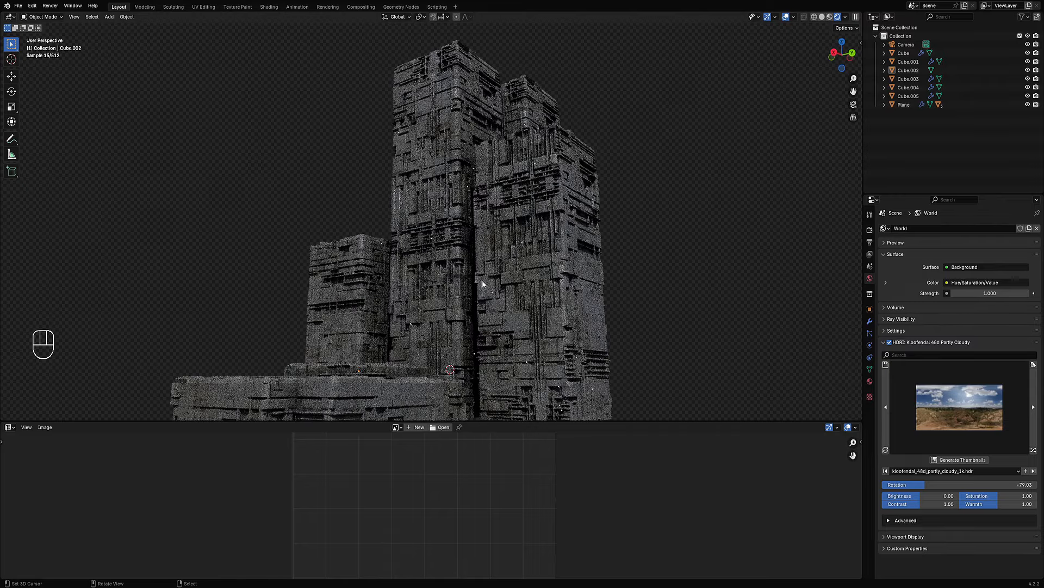
Hide the viewport overlays, set the HDRI rotation to about 13, and inspect the lit towers from several angles.
{"action": "key", "text": "shift+alt+z"}
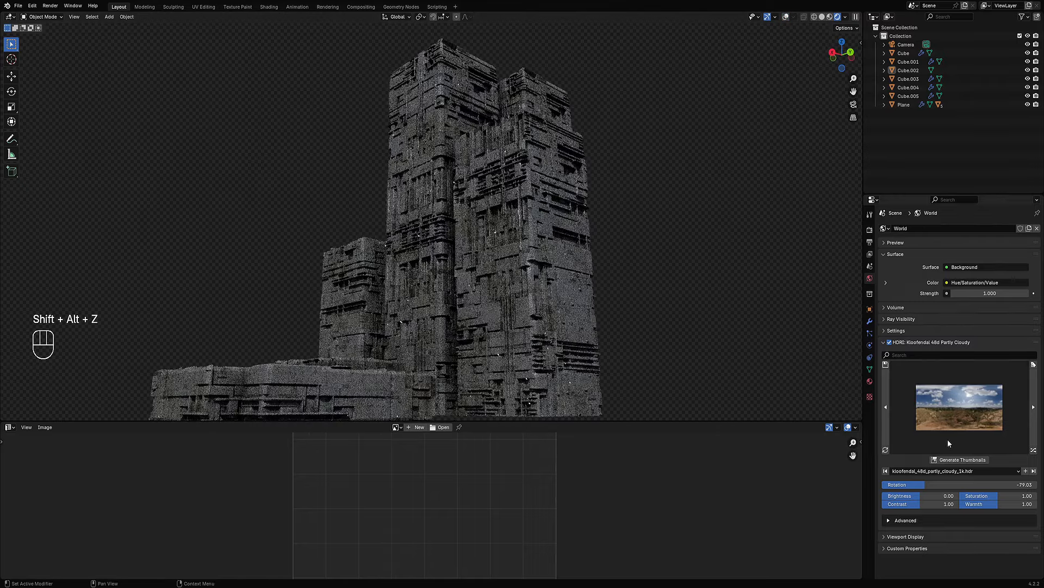
{"action": "mouse_move", "coordinate": [949, 485]}
{"action": "left_mouse_down"}
{"action": "mouse_move", "coordinate": [1012, 484]}
{"action": "mouse_move", "coordinate": [953, 484]}
{"action": "mouse_move", "coordinate": [965, 484]}
{"action": "left_mouse_up"}
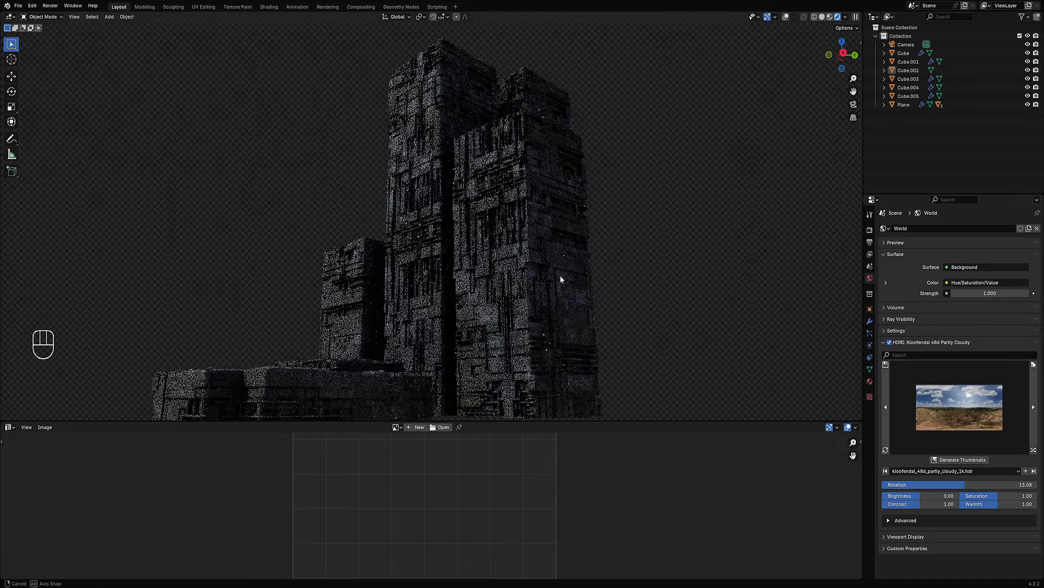
{"action": "middle_click_drag", "start_coordinate": [562, 278], "coordinate": [647, 279]}
{"action": "middle_click_drag", "start_coordinate": [499, 277], "coordinate": [549, 254]}
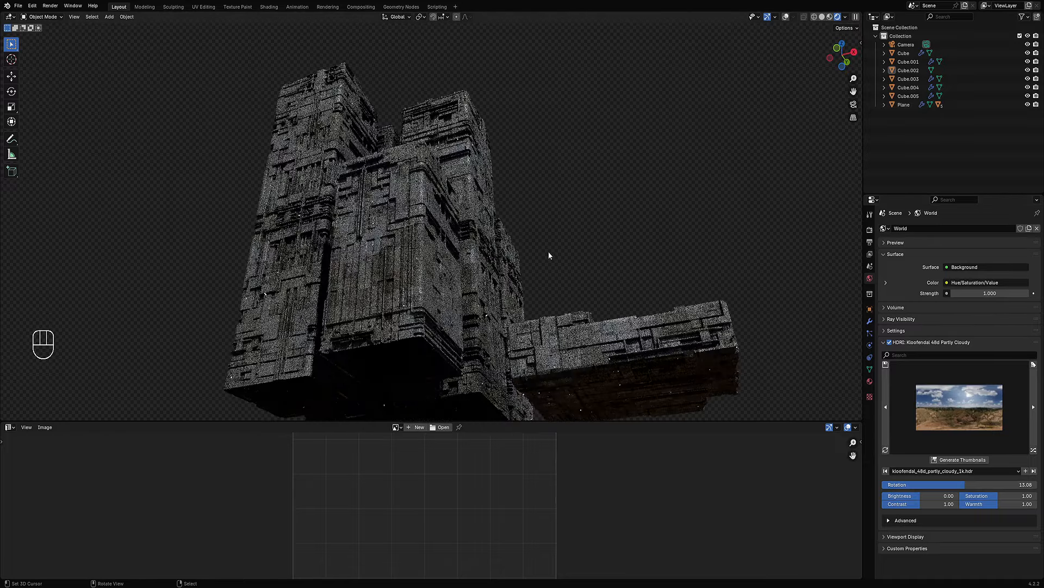
{"action": "middle_click_drag", "start_coordinate": [544, 209], "coordinate": [578, 272]}
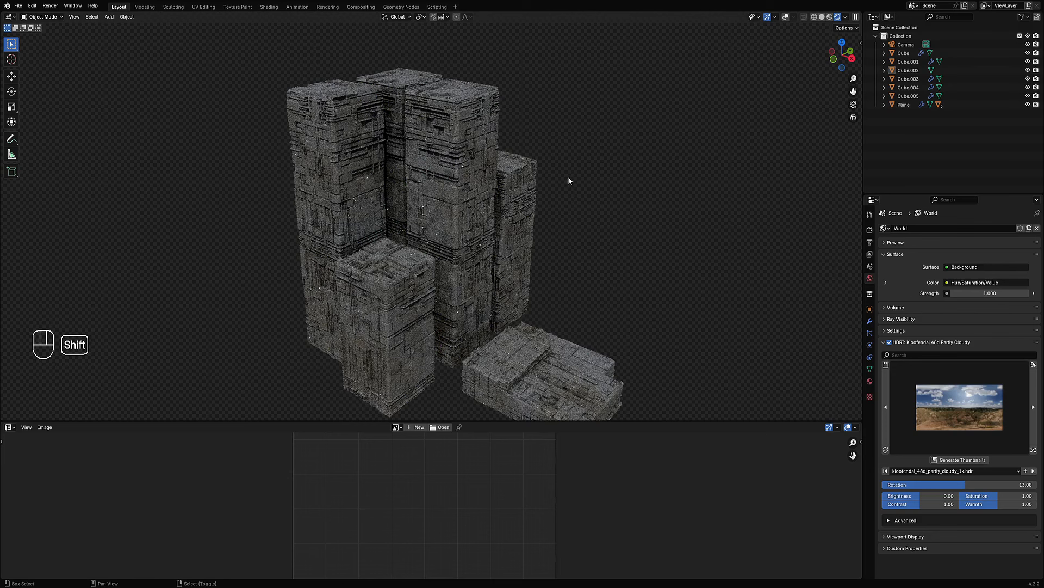
Access Random Flow's Load Image(s) utility and open the Quick Displacement settings.
{"action": "key", "text": "shift+q"}
{"action": "mouse_move", "coordinate": [568, 176]}
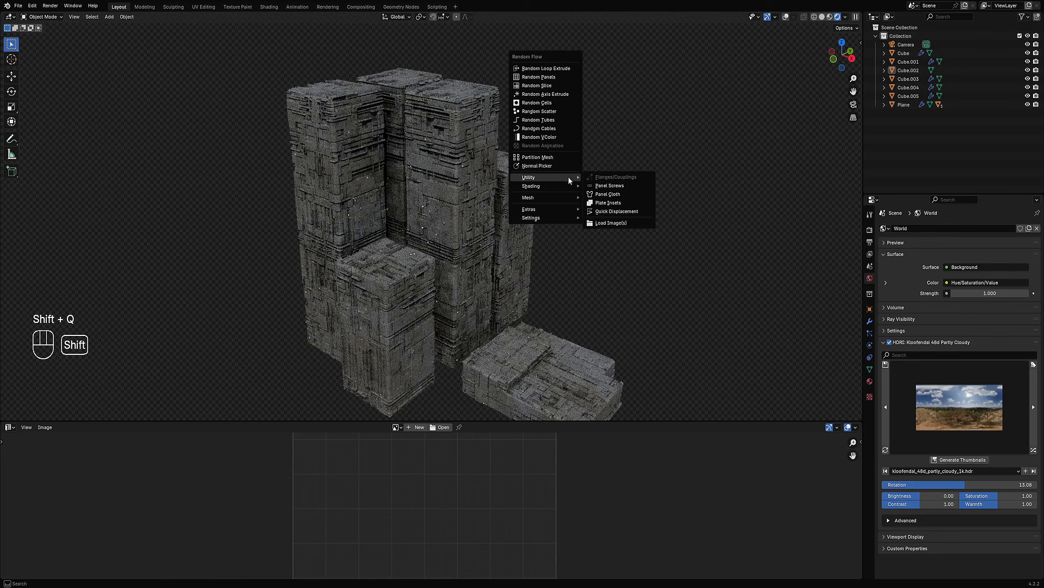
{"action": "left_click", "coordinate": [611, 223]}
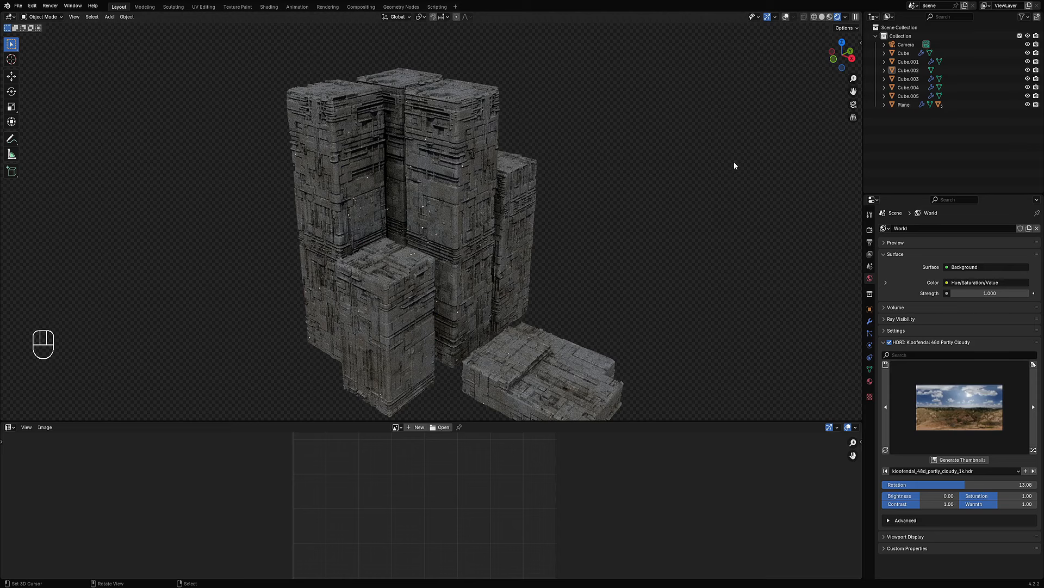
{"action": "key", "text": "shift+q"}
{"action": "mouse_move", "coordinate": [566, 145]}
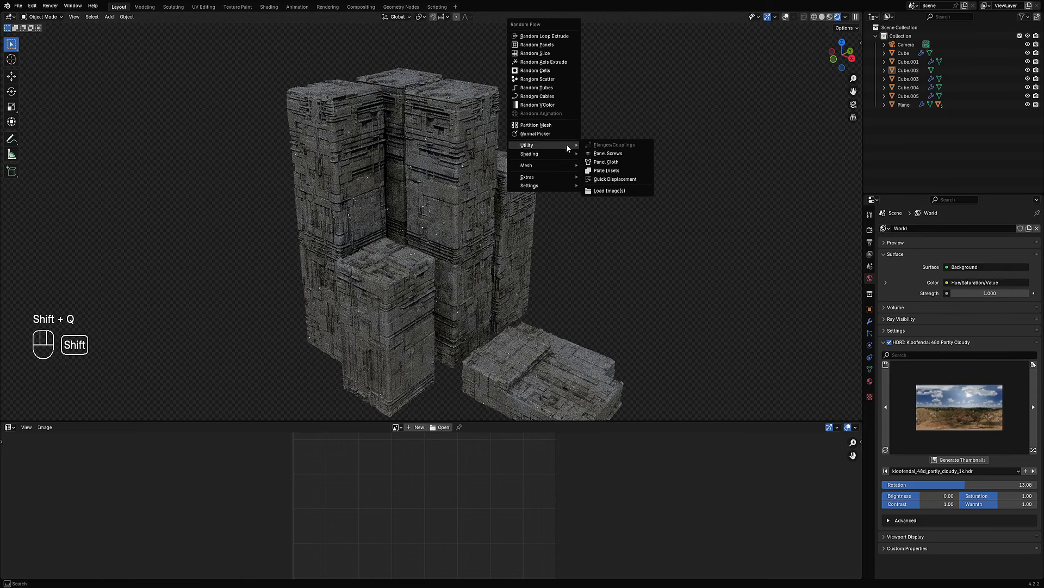
{"action": "left_click", "coordinate": [612, 179]}
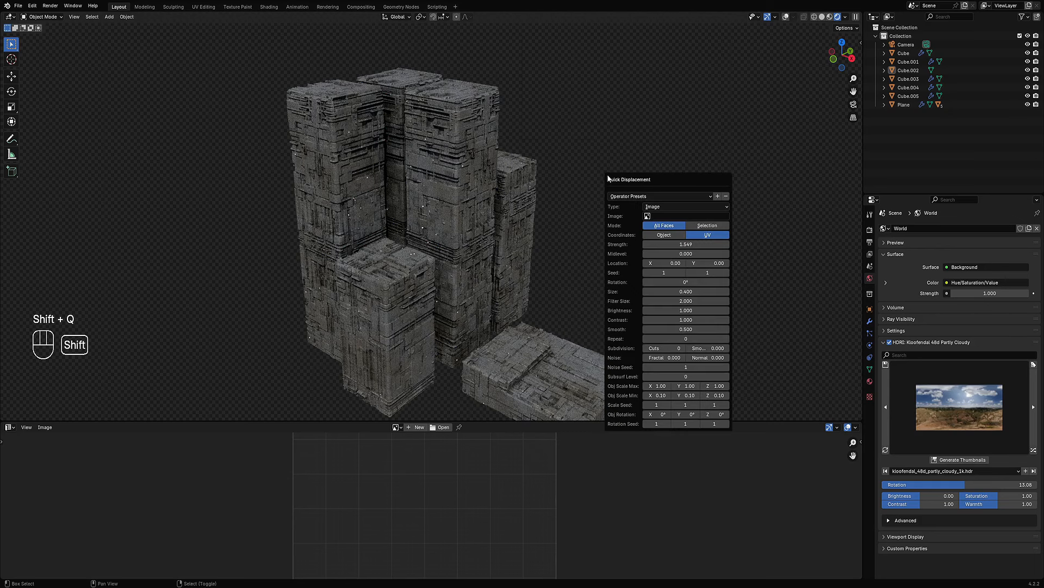
Review the images selectable for Quick Displacement, close its settings without applying an image, and check the Greeble Bake baking options.
{"action": "left_click", "coordinate": [647, 216]}
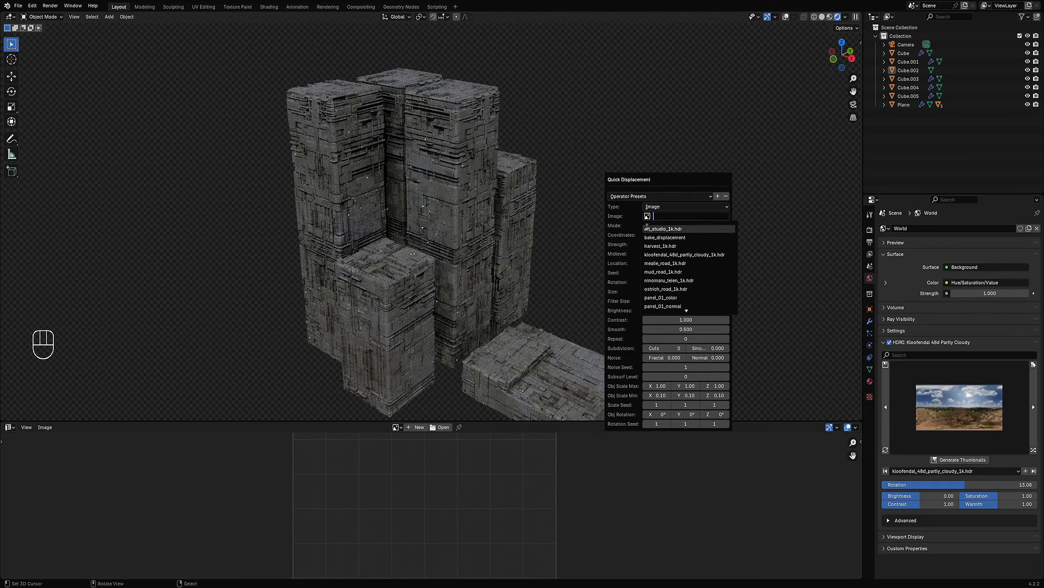
{"action": "left_click", "coordinate": [624, 233]}
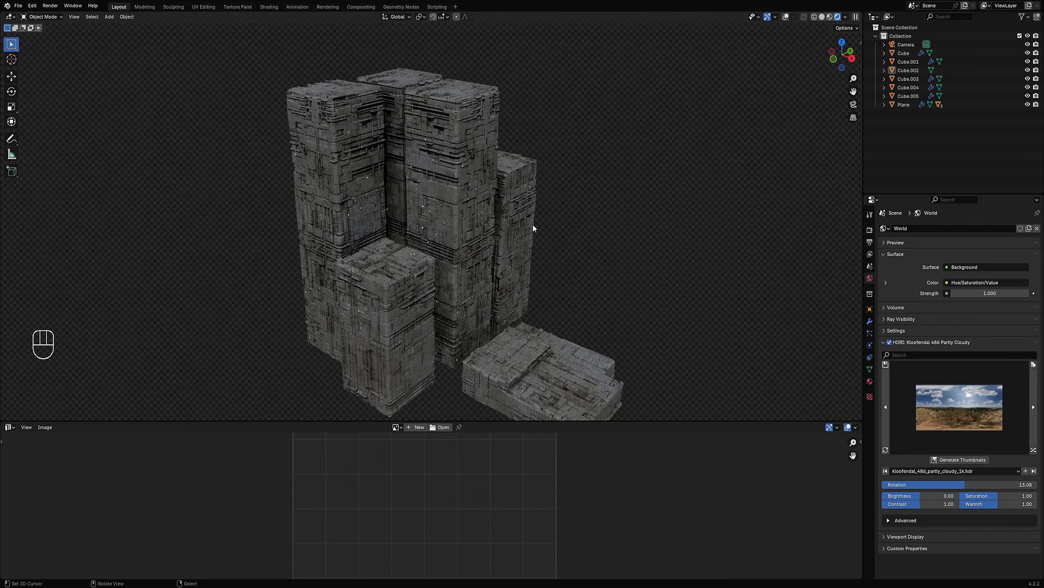
{"action": "key", "text": "n"}
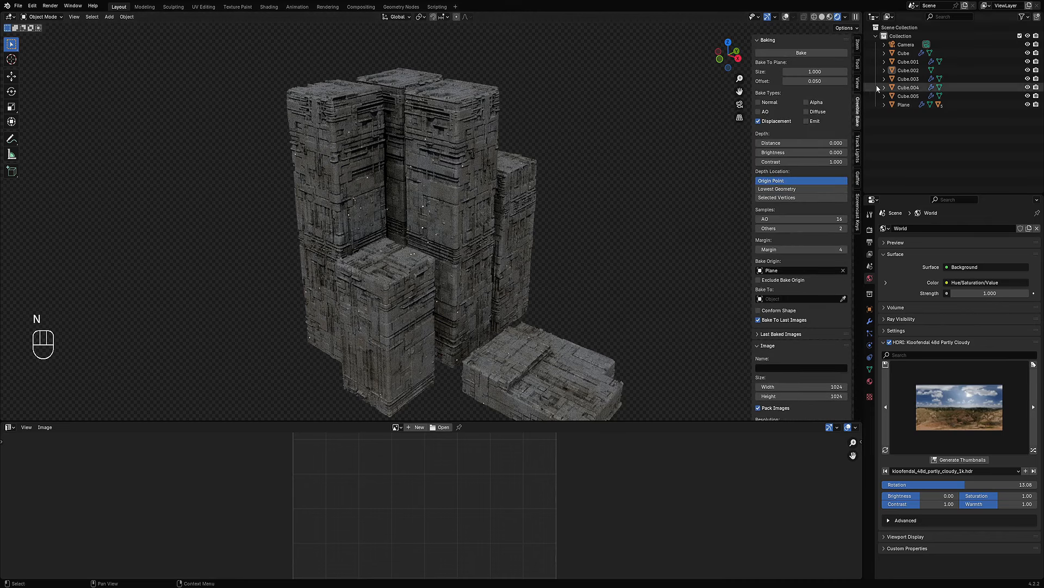
{"action": "key", "text": "n"}
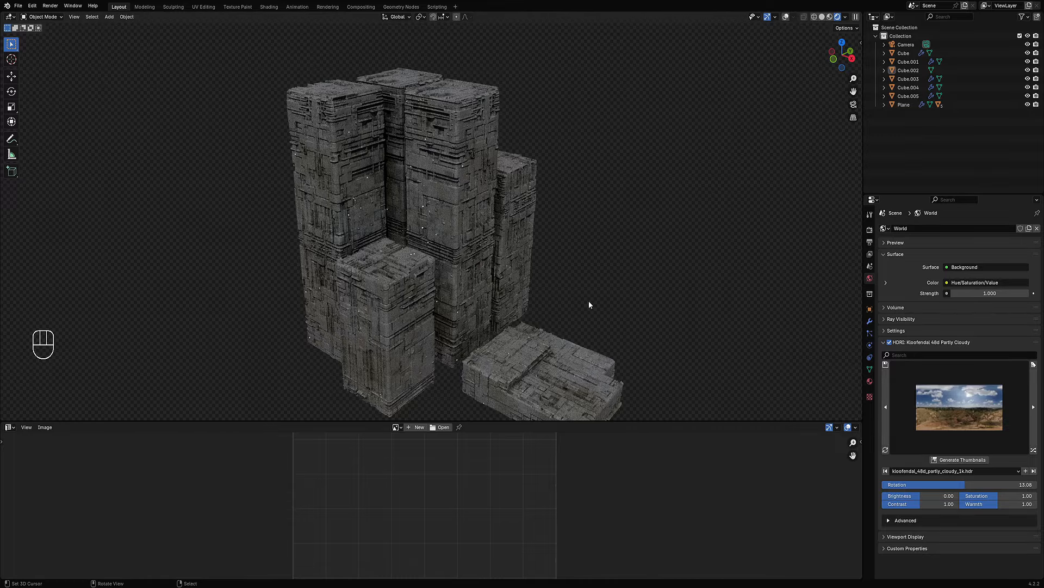
Examine the rendered towers and stepped slab from opposite sides, at low and raised angles, and up close.
{"action": "key", "text": "KP_1"}
{"action": "middle_click_drag", "start_coordinate": [534, 268], "coordinate": [560, 253]}
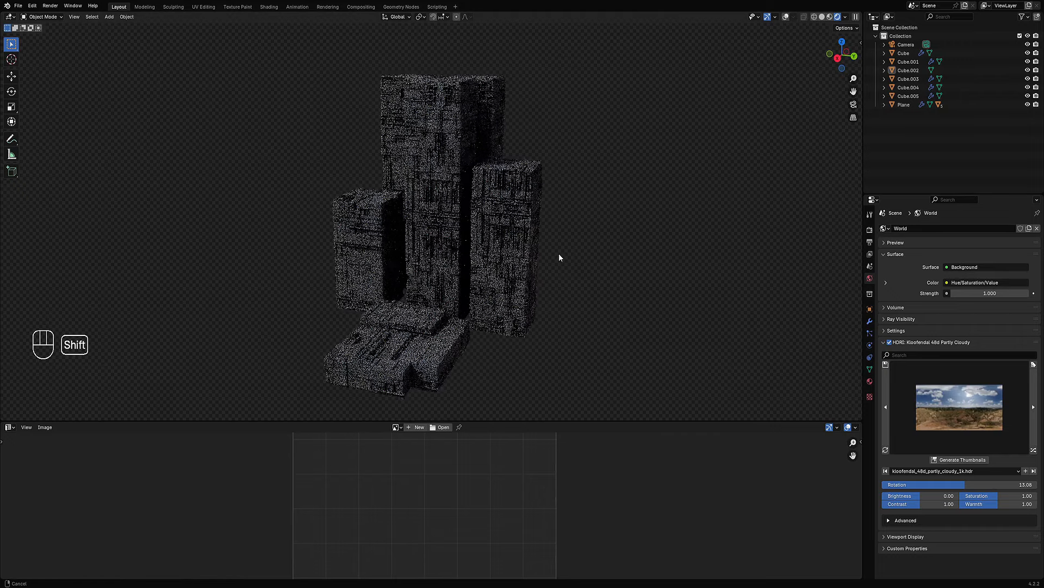
{"action": "middle_click_drag", "start_coordinate": [565, 292], "coordinate": [559, 280]}
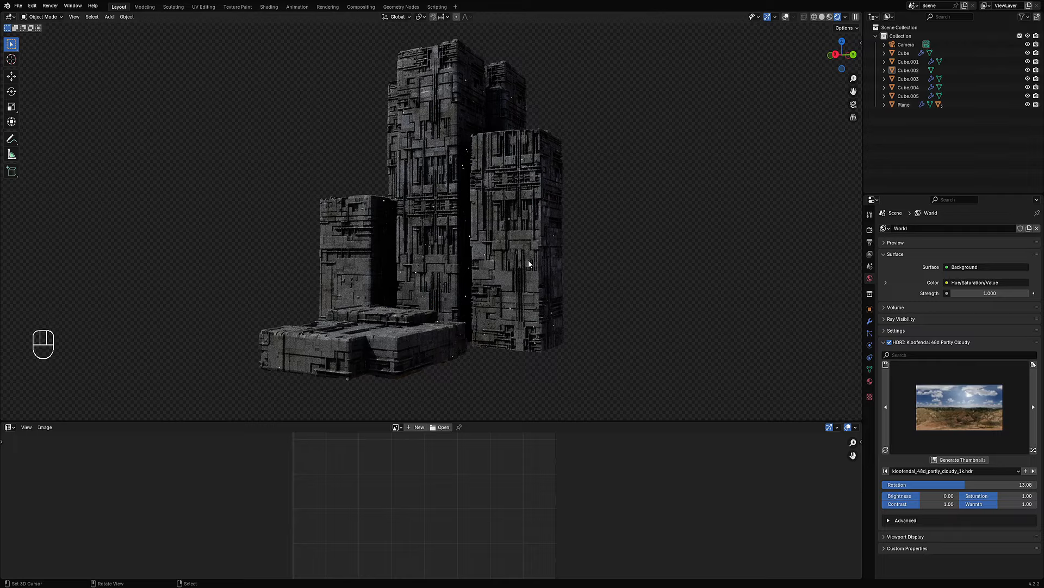
{"action": "middle_click_drag", "start_coordinate": [529, 264], "coordinate": [628, 266]}
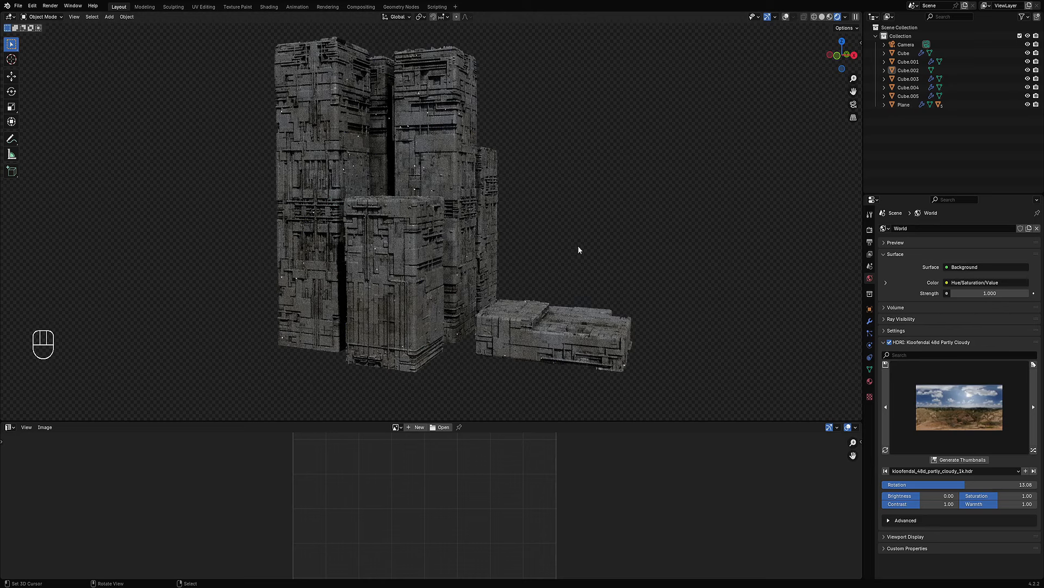
{"action": "middle_click_drag", "start_coordinate": [579, 249], "coordinate": [459, 251]}
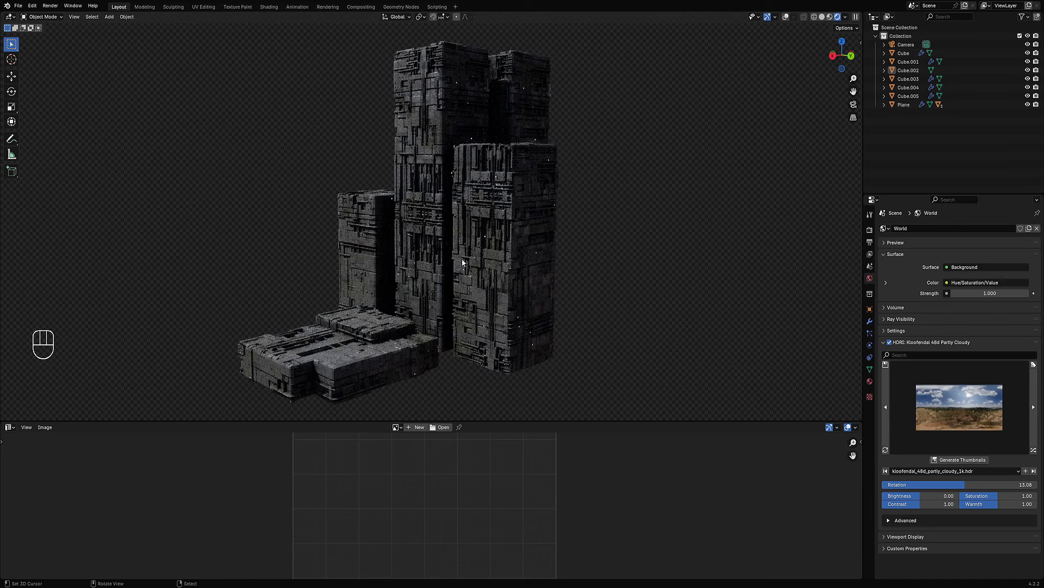
{"action": "key", "text": "shift+q"}
{"action": "mouse_move", "coordinate": [479, 214]}
{"action": "middle_click_drag", "start_coordinate": [464, 305], "coordinate": [546, 254]}
{"action": "scroll", "coordinate": [546, 253], "scroll_direction": "down", "scroll_amount": 1}
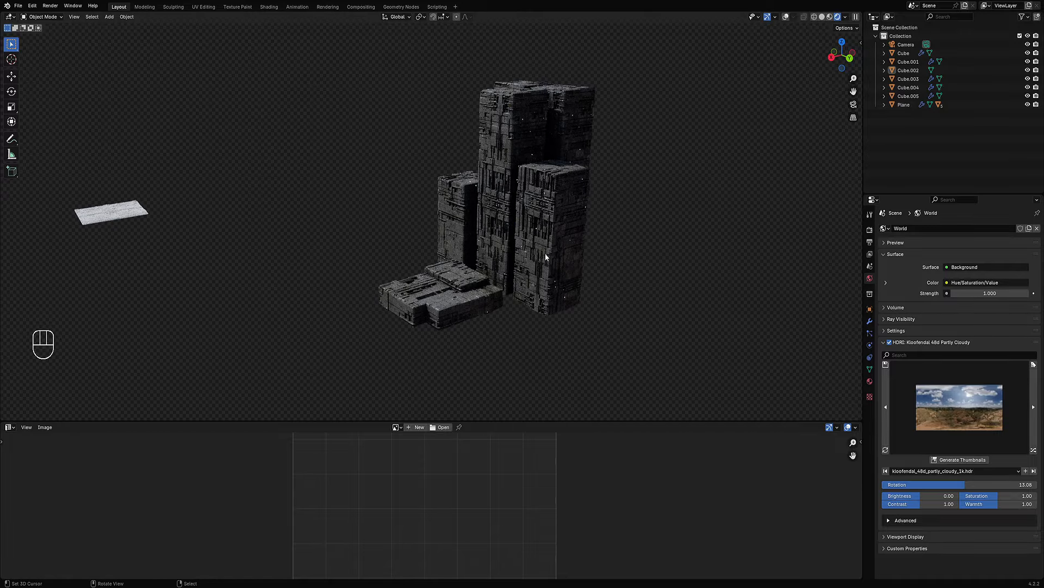
{"action": "scroll", "coordinate": [544, 253], "scroll_direction": "up", "scroll_amount": 4}
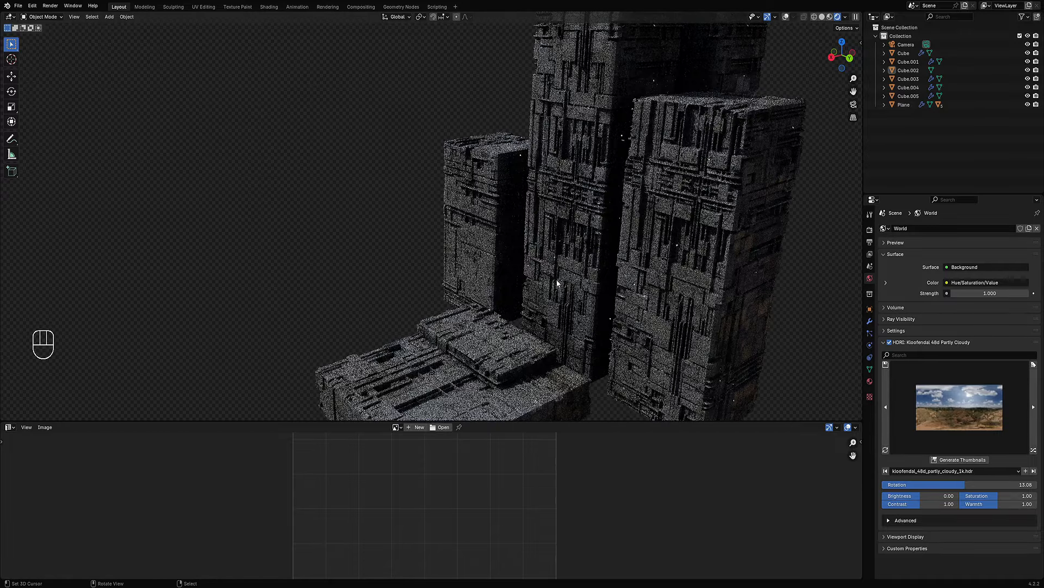
{"action": "mouse_move", "coordinate": [555, 278]}
{"action": "middle_mouse_down"}
{"action": "mouse_move", "coordinate": [546, 257]}
{"action": "mouse_move", "coordinate": [539, 277]}
{"action": "mouse_move", "coordinate": [490, 267]}
{"action": "mouse_move", "coordinate": [531, 264]}
{"action": "mouse_move", "coordinate": [539, 304]}
{"action": "mouse_move", "coordinate": [543, 276]}
{"action": "middle_mouse_up"}
{"action": "scroll", "coordinate": [532, 263], "scroll_direction": "down", "scroll_amount": 2}
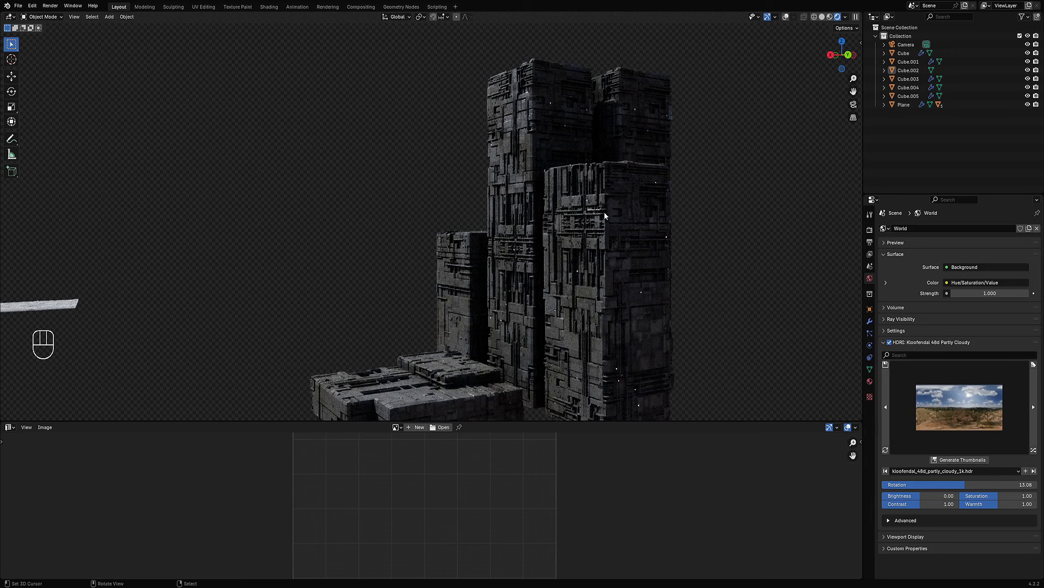
{"action": "middle_click_drag", "start_coordinate": [517, 334], "coordinate": [498, 240]}
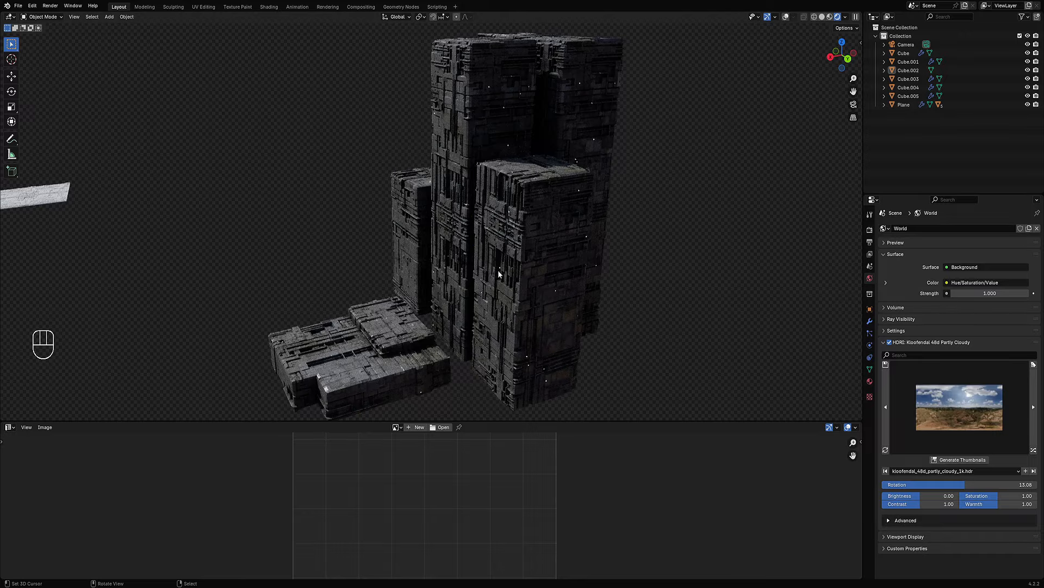
{"action": "middle_click_drag", "start_coordinate": [498, 270], "coordinate": [521, 264]}
{"action": "scroll", "coordinate": [521, 264], "scroll_direction": "up", "scroll_amount": 1}
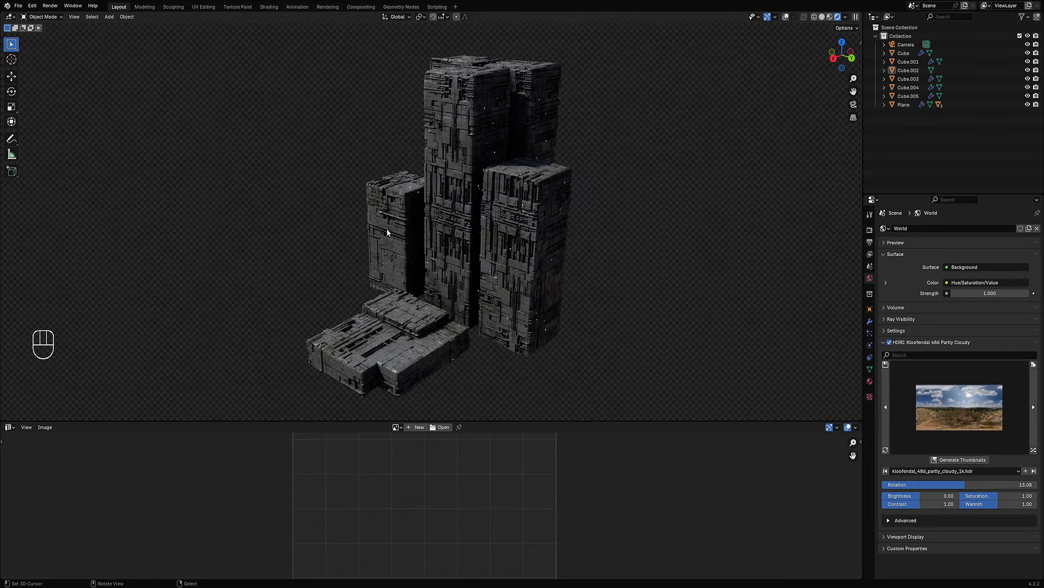
{"action": "mouse_move", "coordinate": [482, 282]}
{"action": "middle_mouse_down"}
{"action": "mouse_move", "coordinate": [581, 265]}
{"action": "mouse_move", "coordinate": [474, 276]}
{"action": "middle_mouse_up"}
Maximize the 3D viewport and frame the whole tower cluster with the stepped slab in it.
{"action": "key", "text": "ctrl+space"}
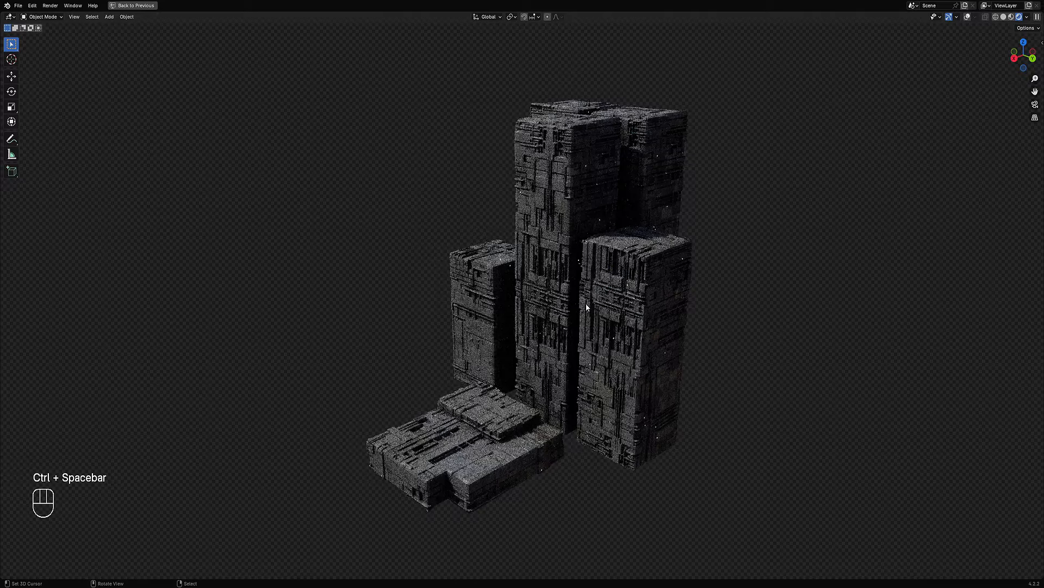
{"action": "middle_click_drag", "start_coordinate": [553, 272], "coordinate": [579, 300], "text": "shift"}
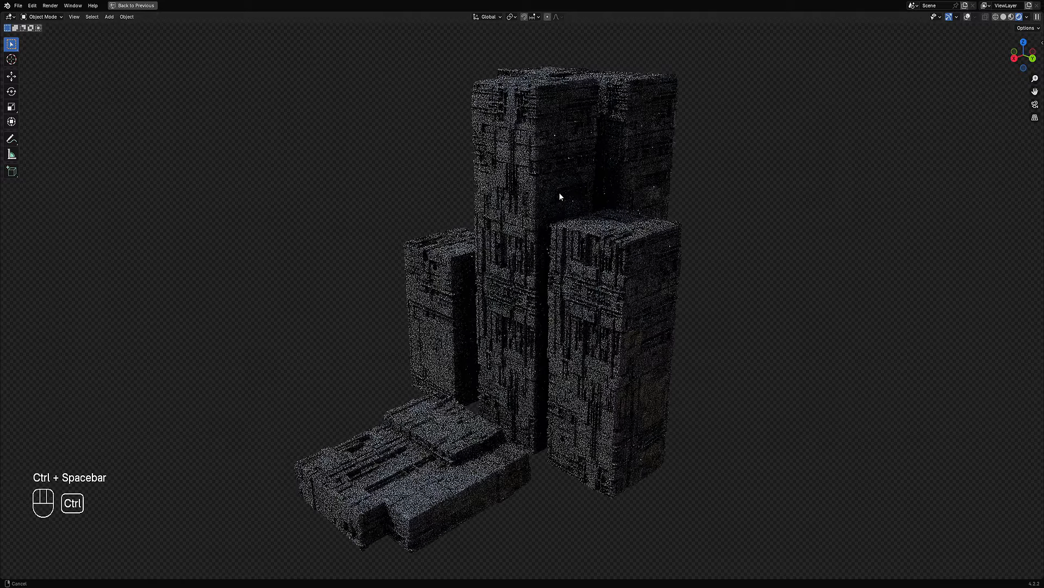
{"action": "middle_click_drag", "start_coordinate": [560, 192], "coordinate": [561, 195], "text": "ctrl"}
{"action": "middle_click_drag", "start_coordinate": [561, 195], "coordinate": [562, 196], "text": "shift"}
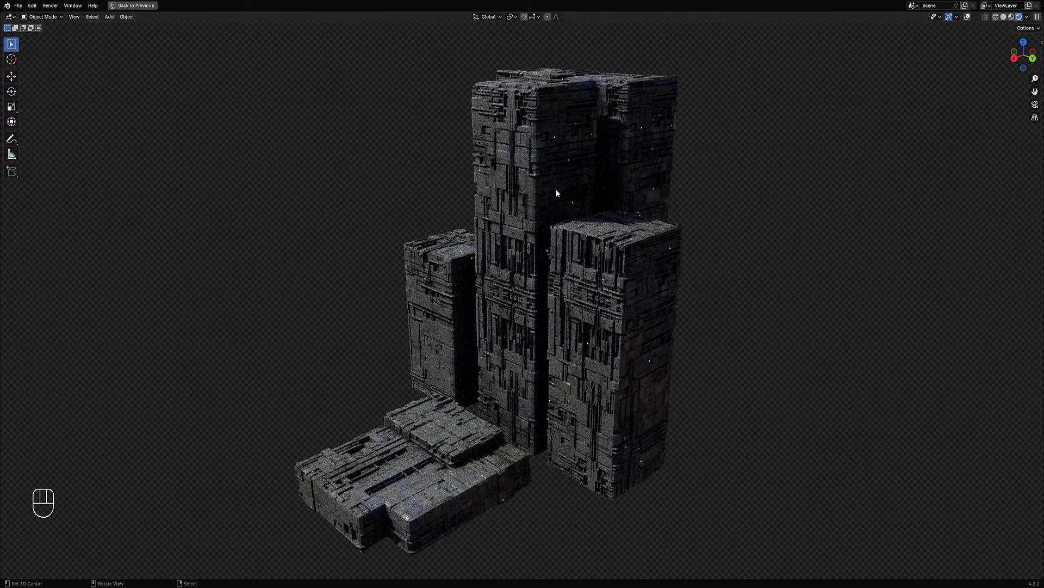